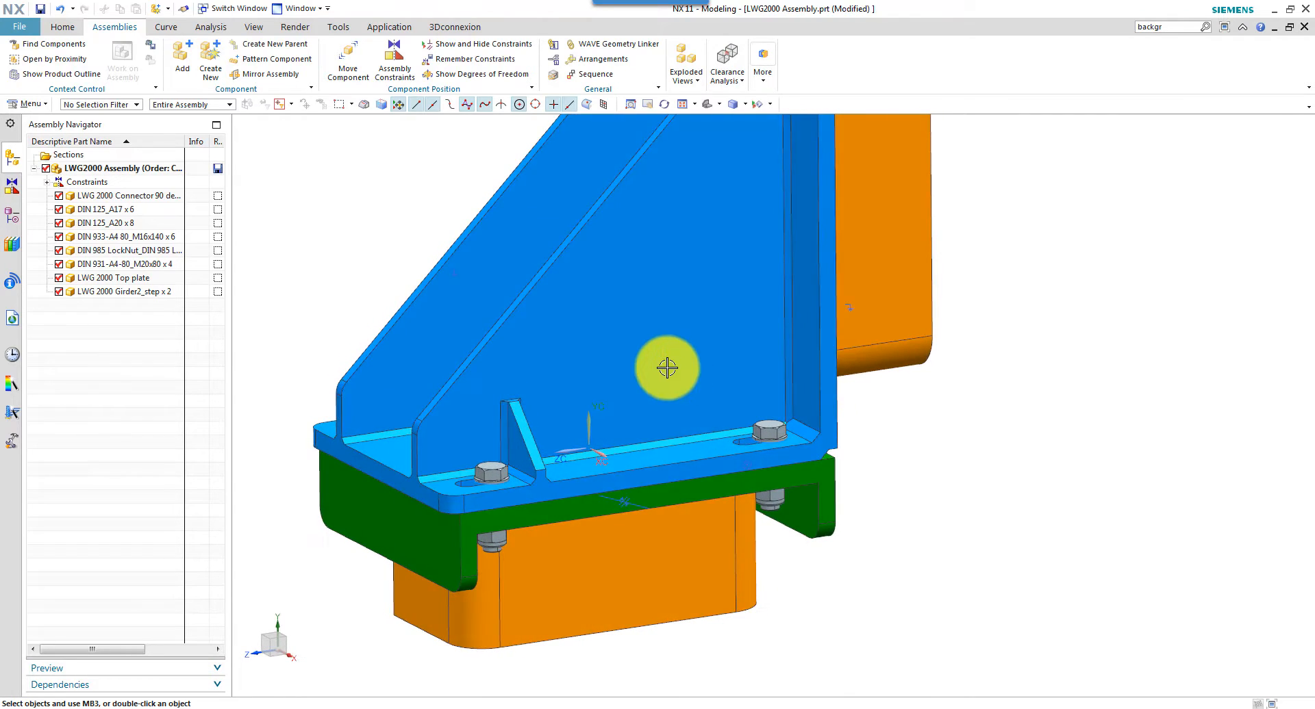
# Hide the 90-degree connector to examine the bolts and top plate, and show the connector again.
pyautogui.rightClick(644, 362)
pyautogui.click(700, 34)
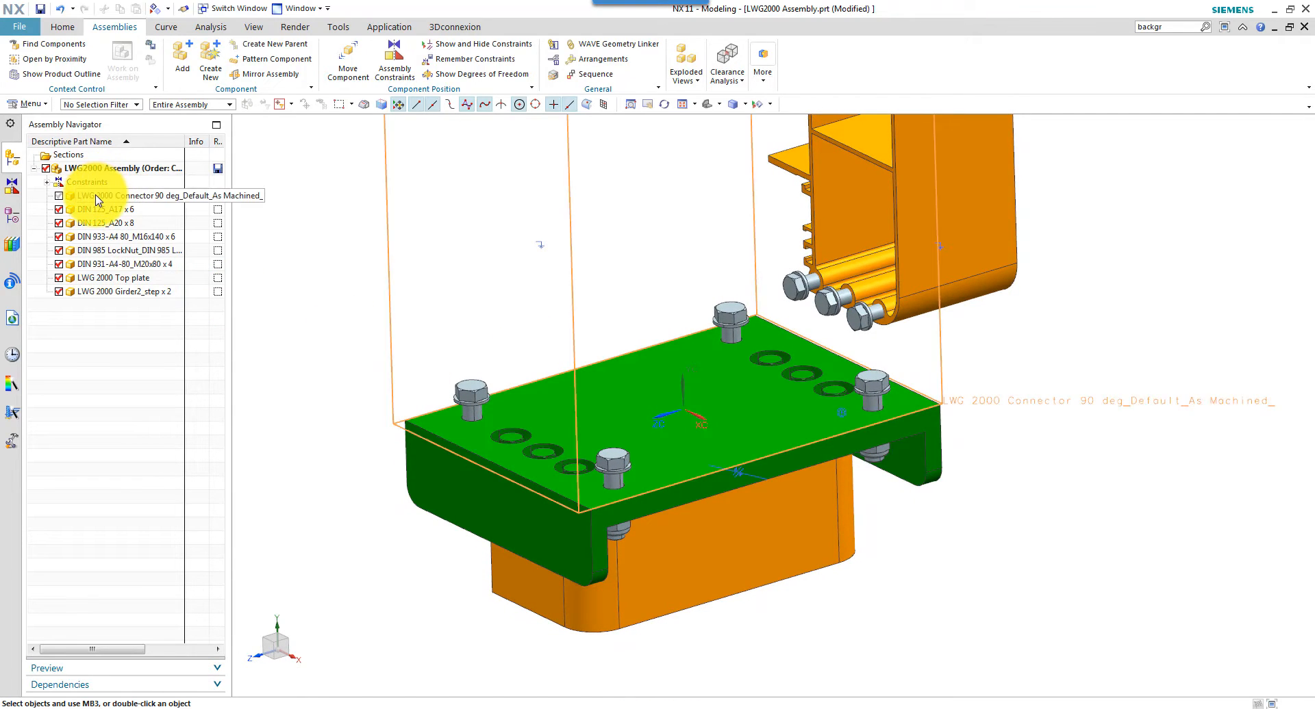
pyautogui.rightClick(115, 196)
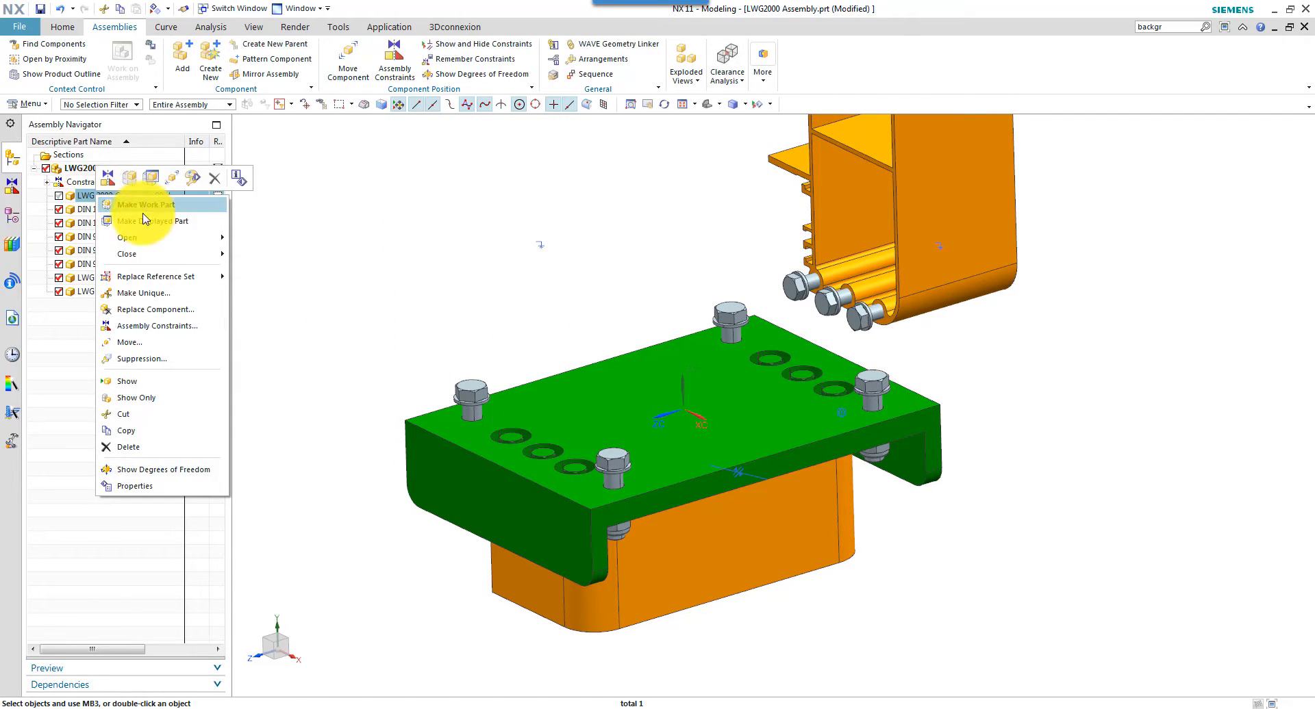
pyautogui.click(137, 381)
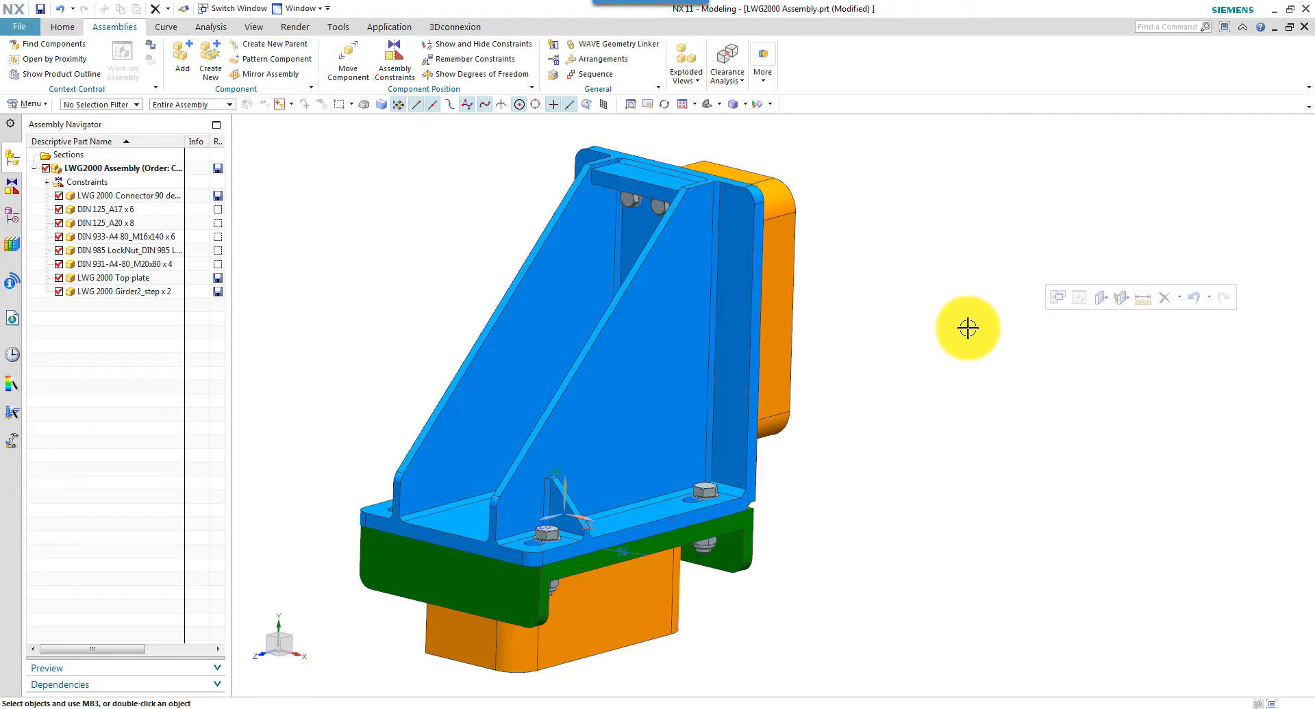
# Create a new component HingeBolted in the LWG2000 assembly from the Model template and make it the work part.
pyautogui.click(120, 171)
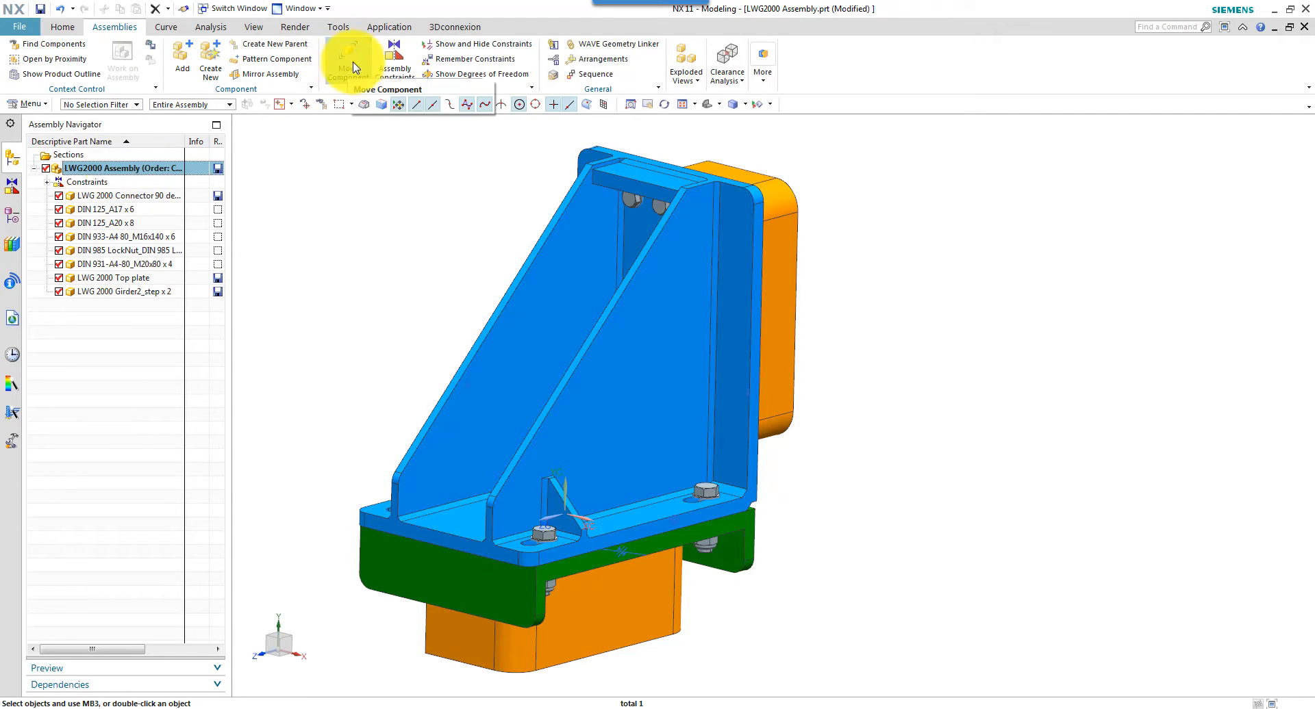
pyautogui.click(213, 57)
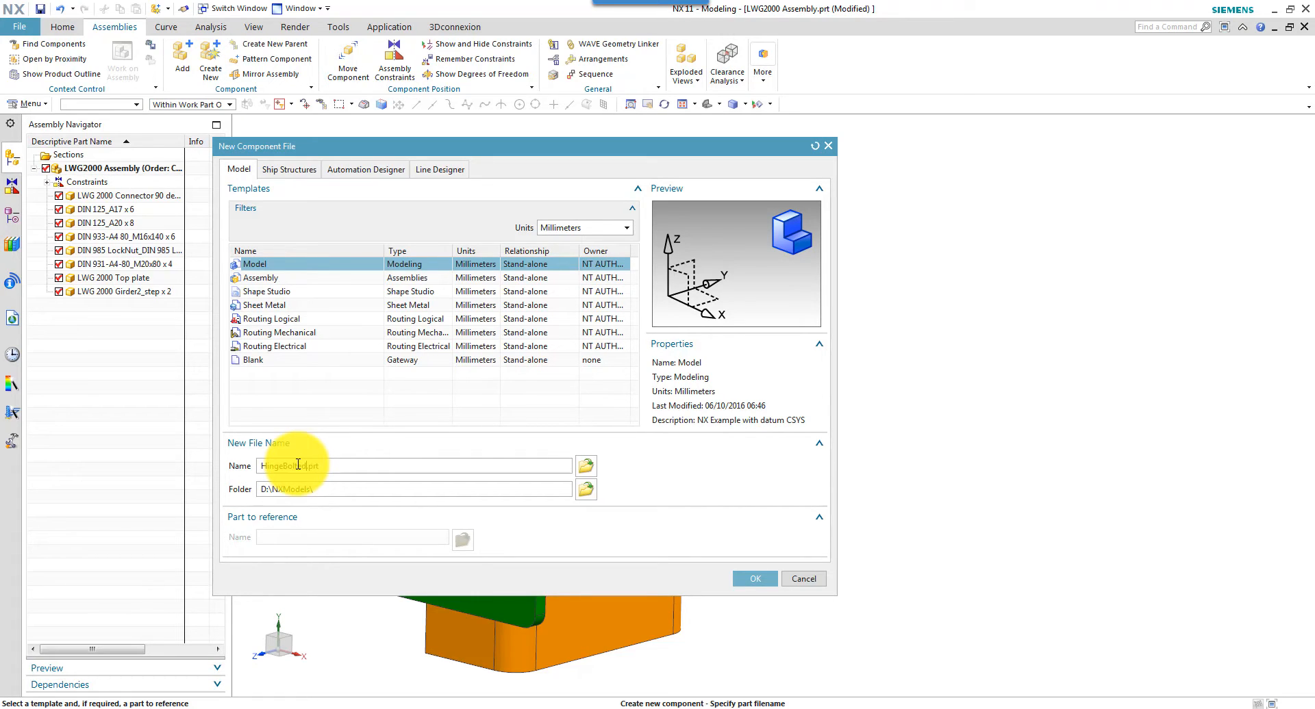
pyautogui.click(743, 580)
pyautogui.click(332, 222)
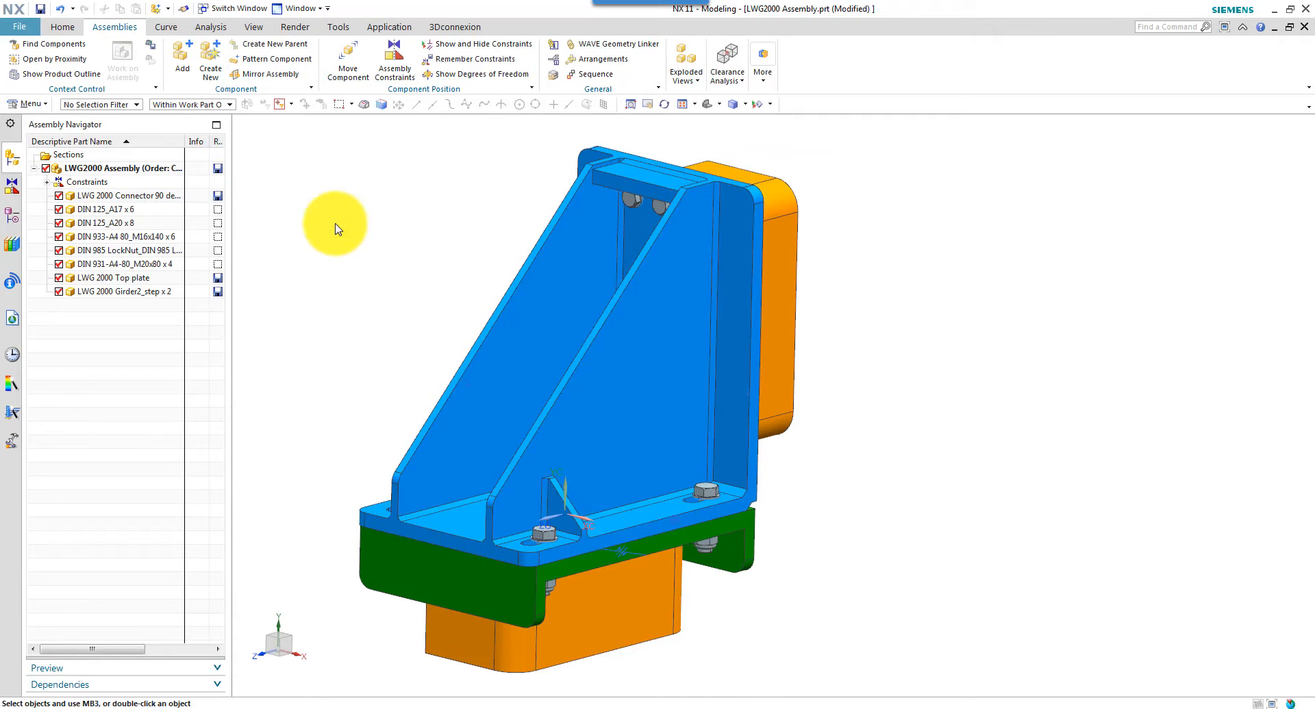
pyautogui.click(114, 308)
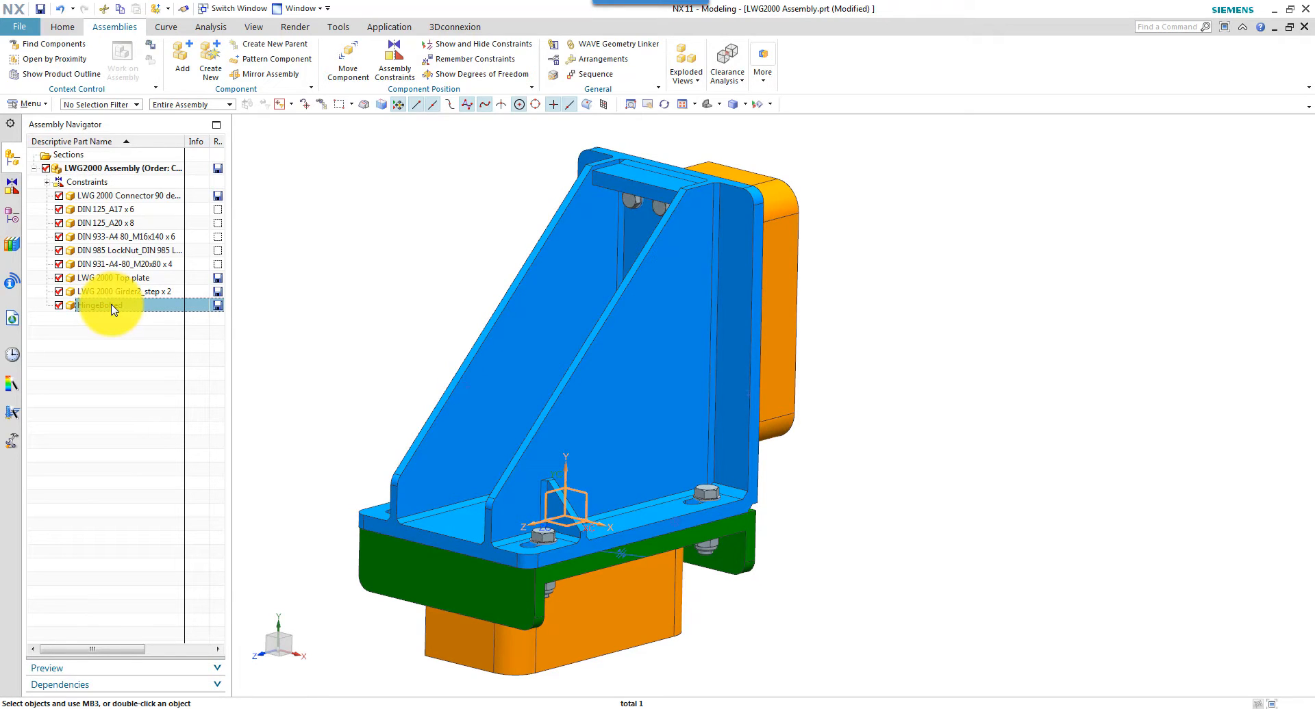
pyautogui.rightClick(114, 307)
pyautogui.click(163, 315)
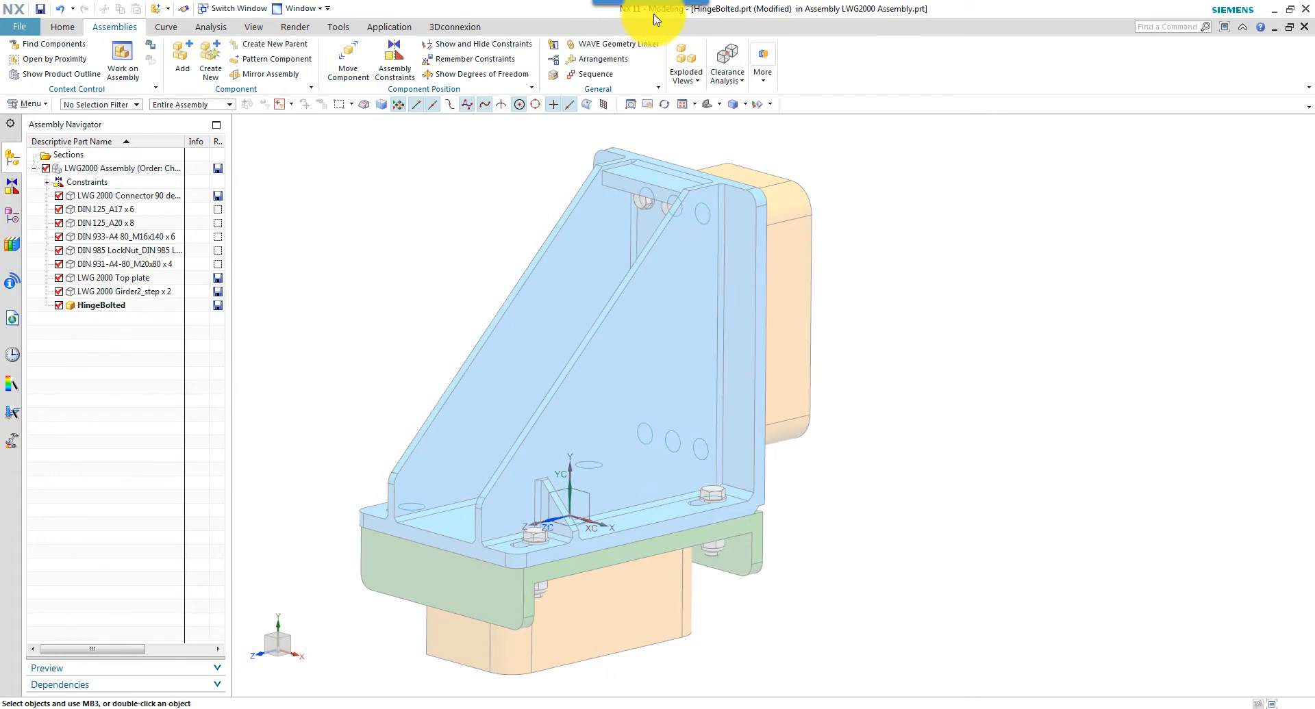
# Link the bodies of both girders, the top plate and the connector into HingeBolted with the WAVE Geometry Linker.
pyautogui.click(606, 46)
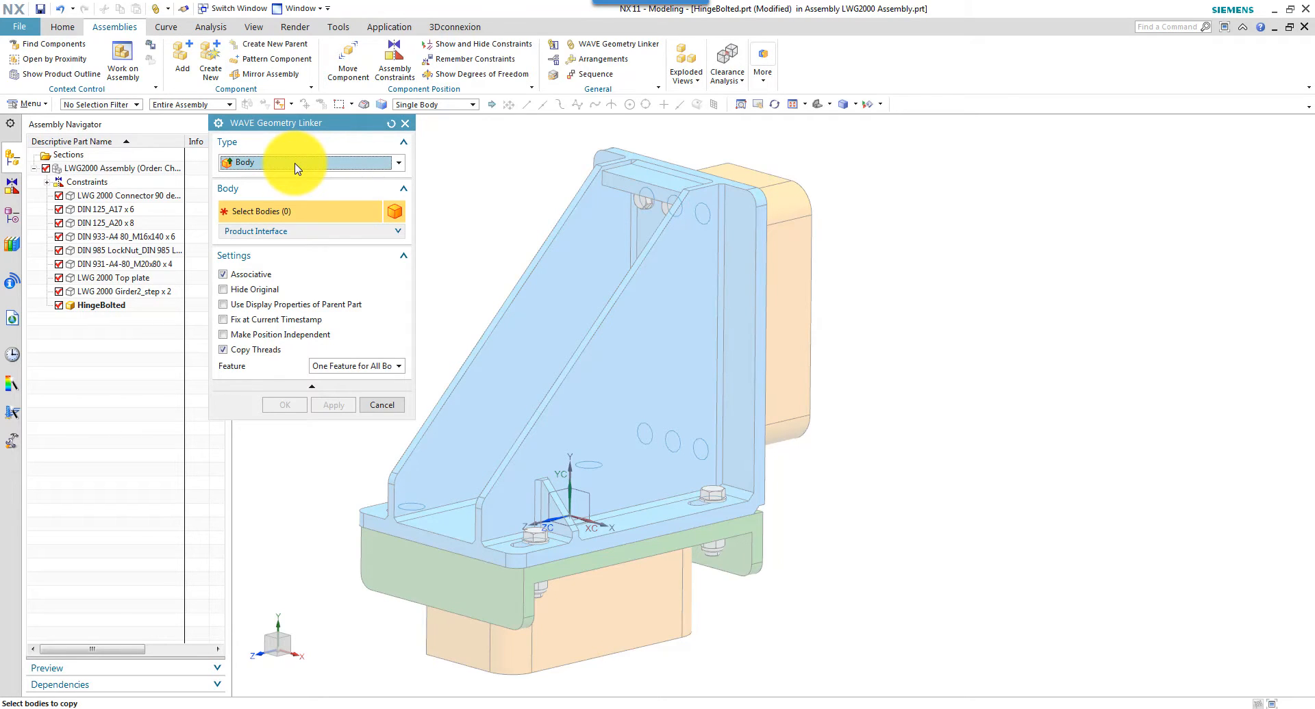
pyautogui.moveTo(1051, 276); pyautogui.dragTo(669, 598, button='middle')
pyautogui.click(857, 339)
pyautogui.click(678, 575)
pyautogui.click(533, 477)
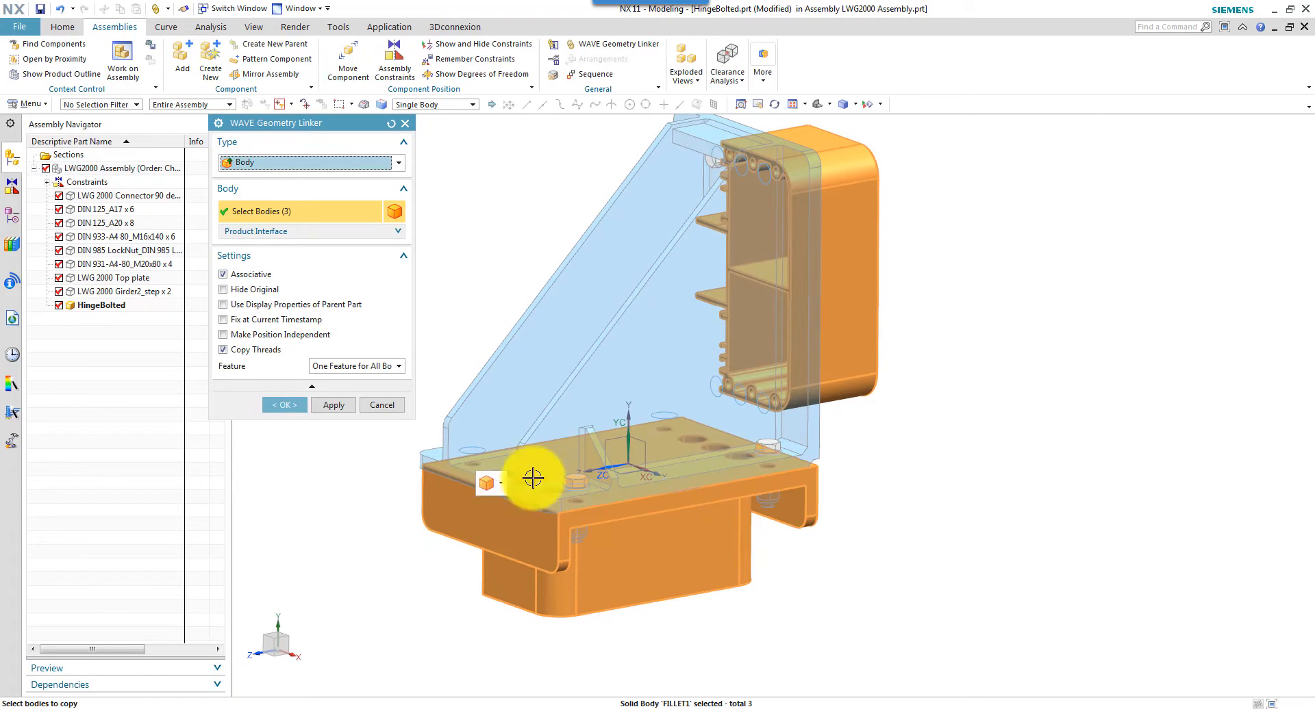
pyautogui.click(610, 367)
pyautogui.moveTo(446, 402)
pyautogui.mouseDown(button='middle')
pyautogui.moveTo(484, 400)
pyautogui.moveTo(440, 411)
pyautogui.mouseUp(button='middle')
pyautogui.click(261, 275)
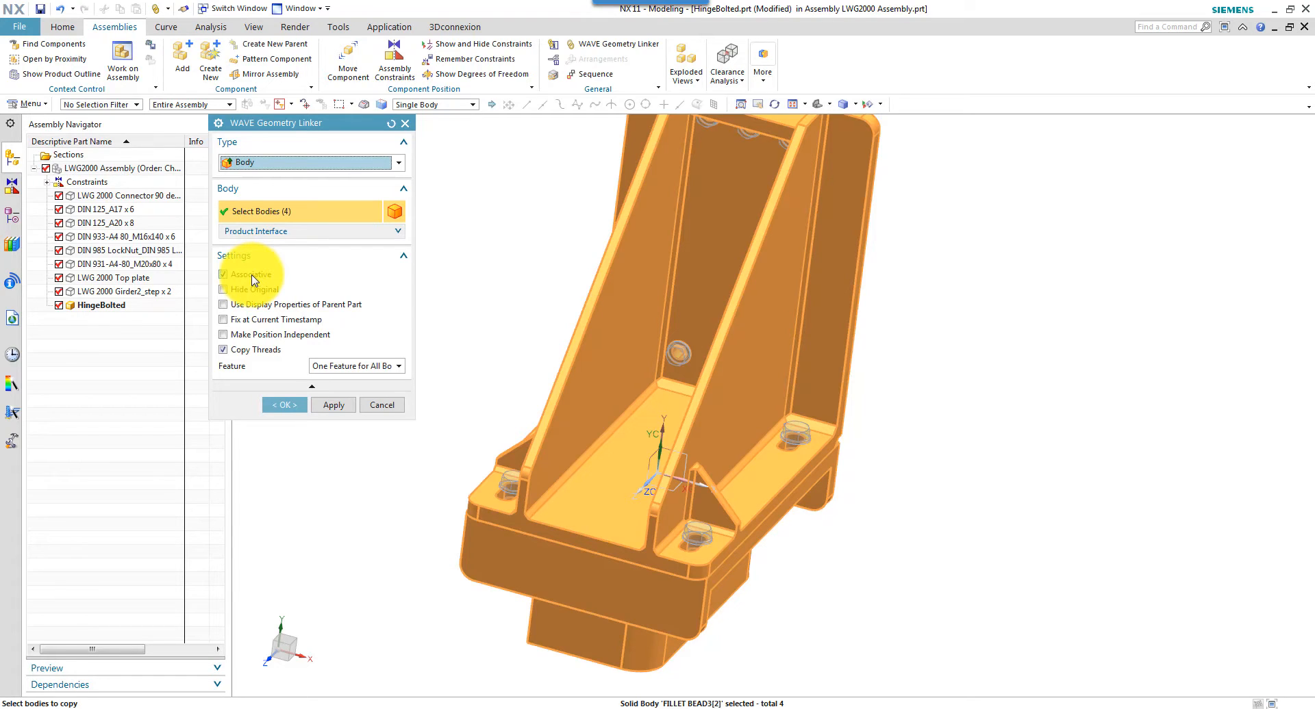
pyautogui.click(285, 406)
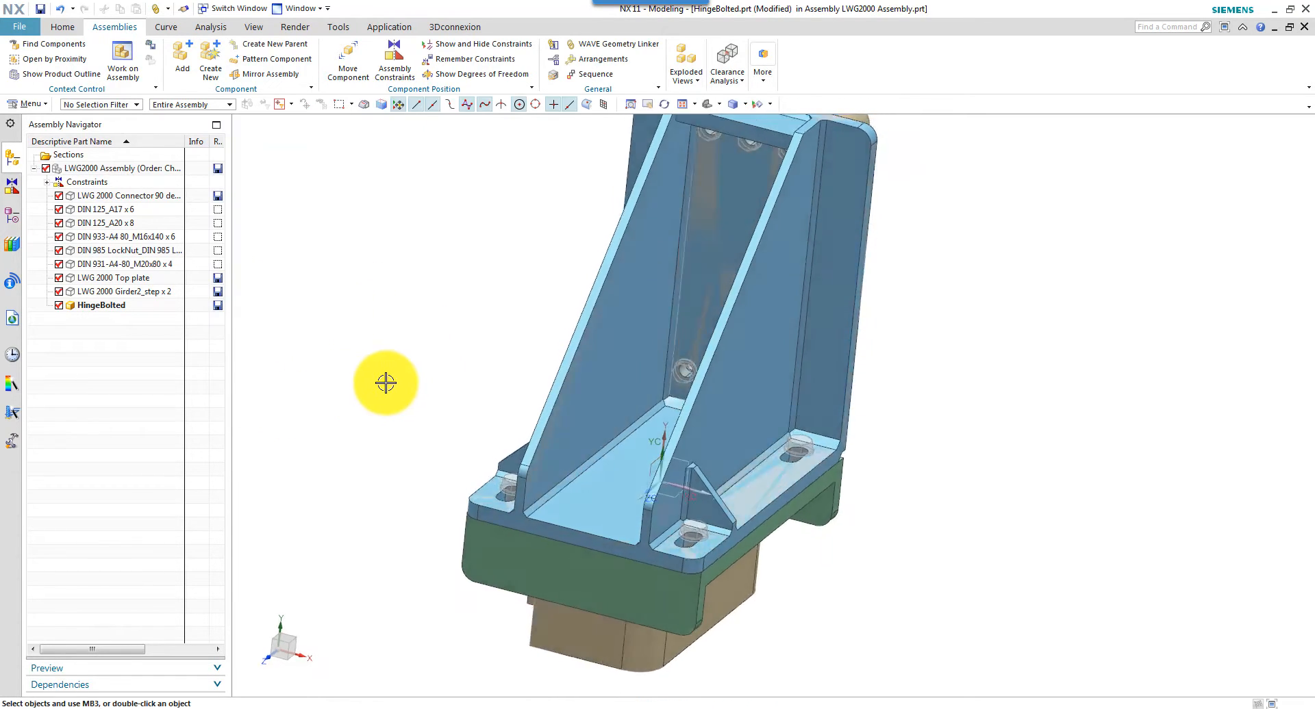
# Make the HingeBolted component the displayed part.
pyautogui.click(111, 306)
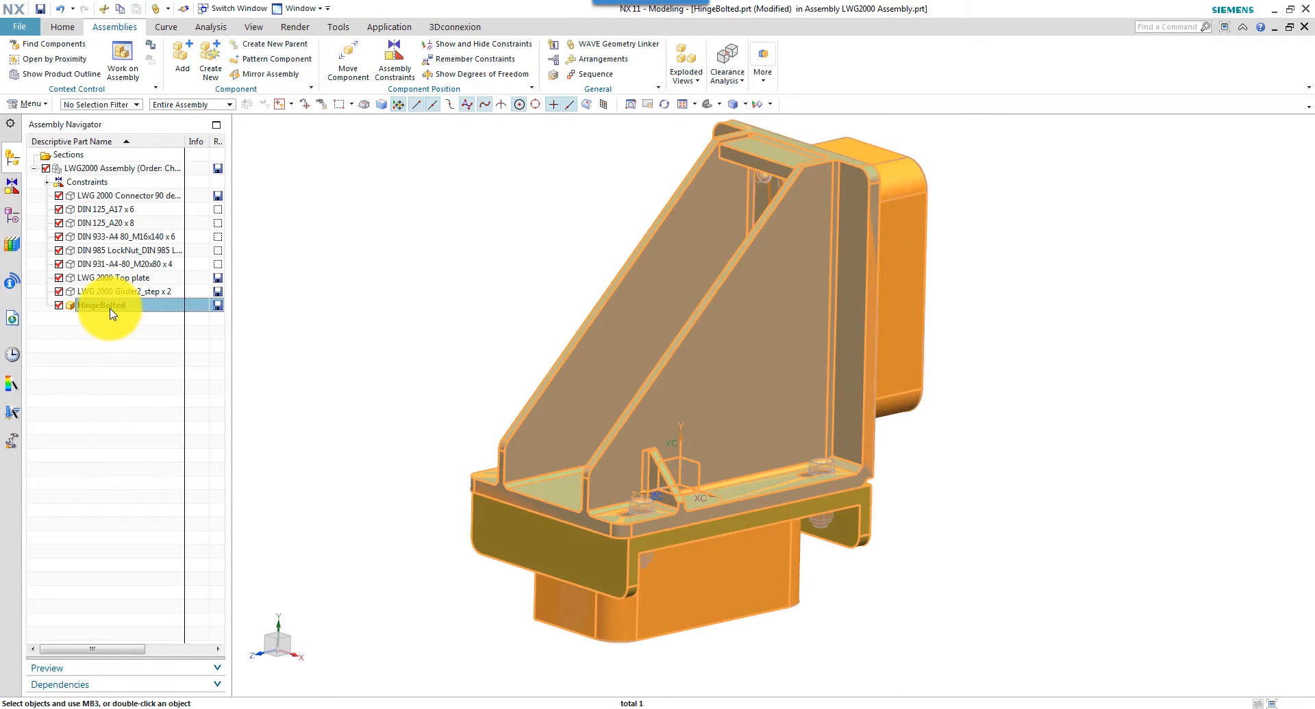
pyautogui.rightClick(113, 313)
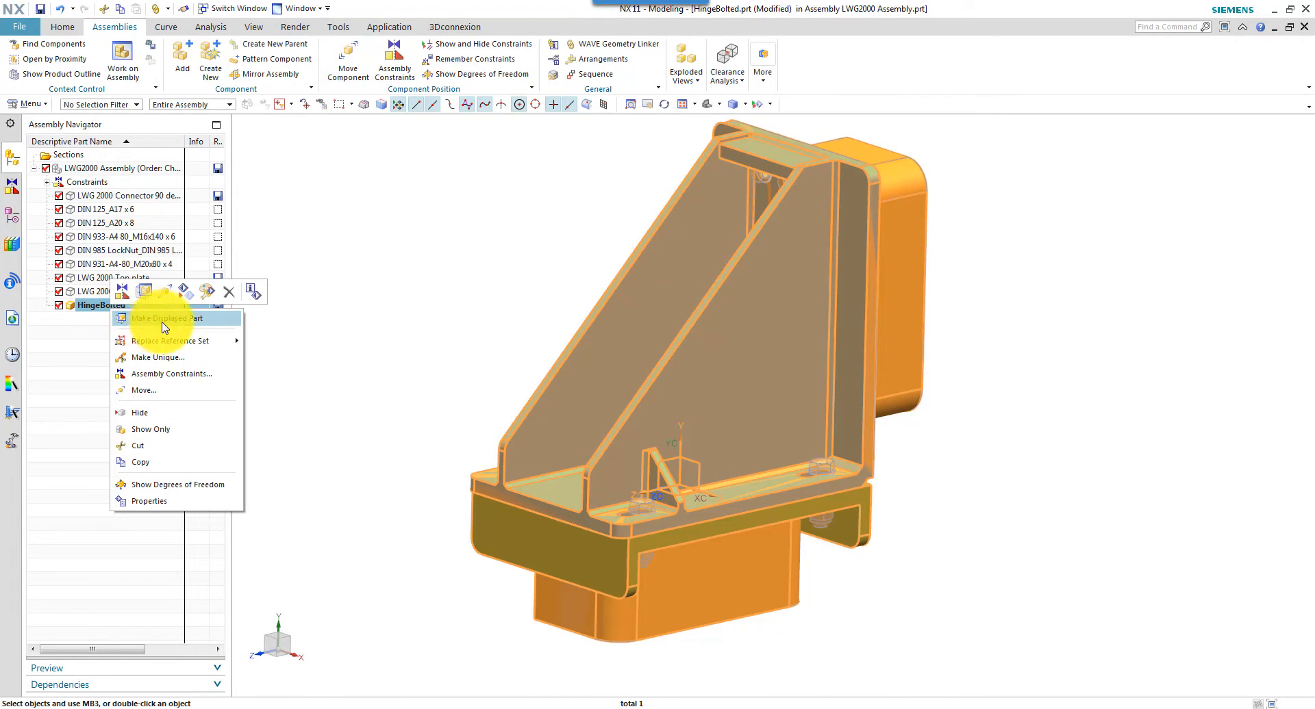
pyautogui.click(164, 319)
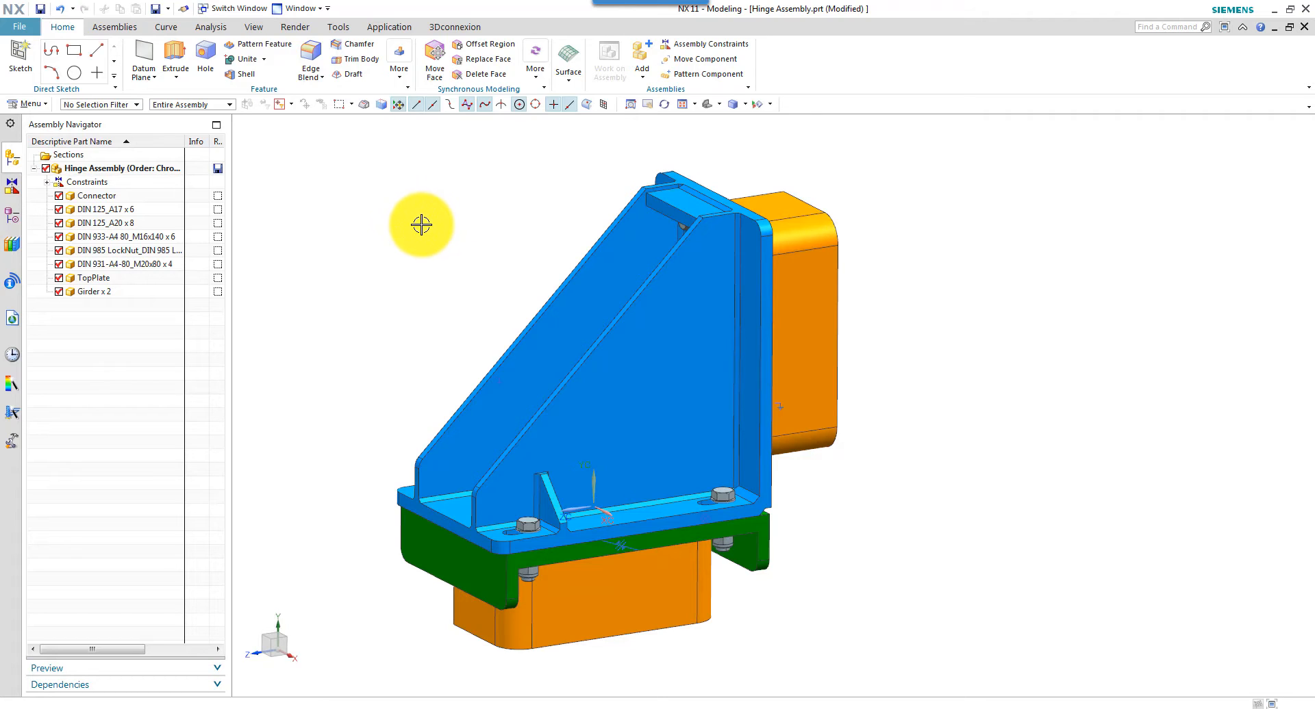
# Hide all DIN washers, bolts and lock nuts in the Hinge Assembly and make the Connector the displayed part.
pyautogui.click(60, 237)
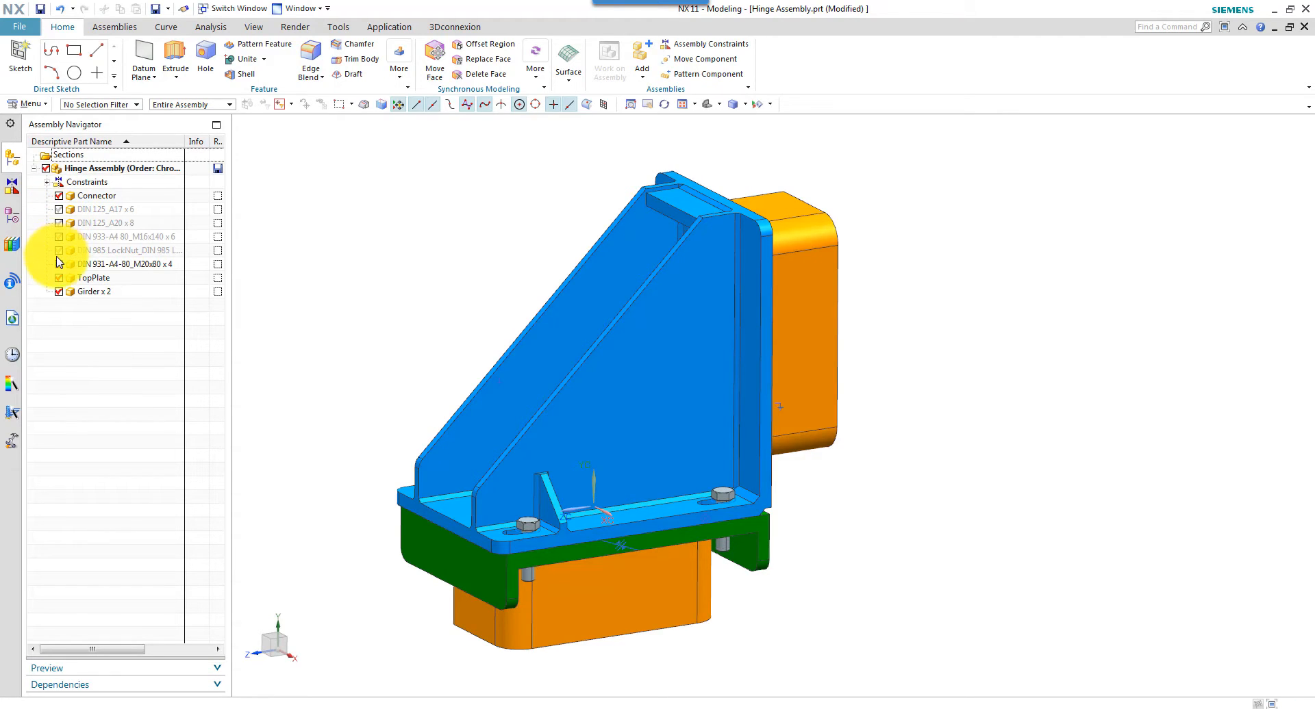
pyautogui.click(59, 265)
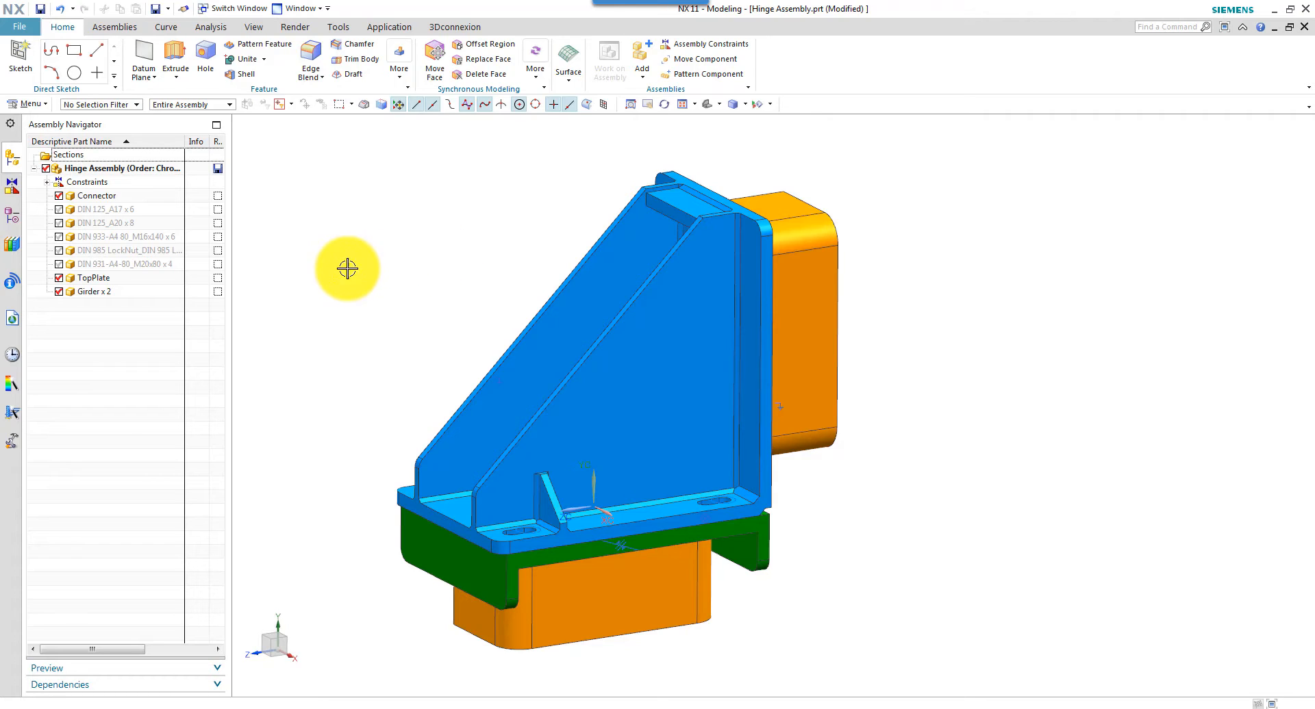
pyautogui.click(105, 200)
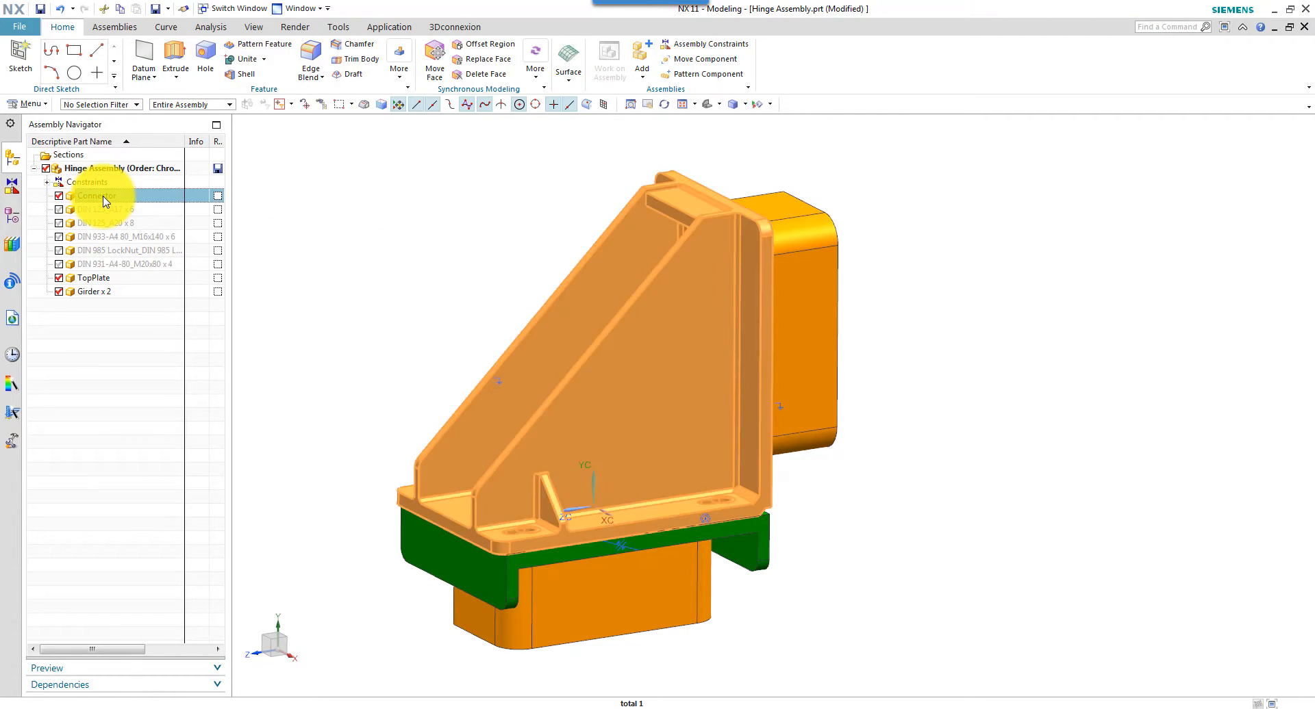
pyautogui.rightClick(105, 200)
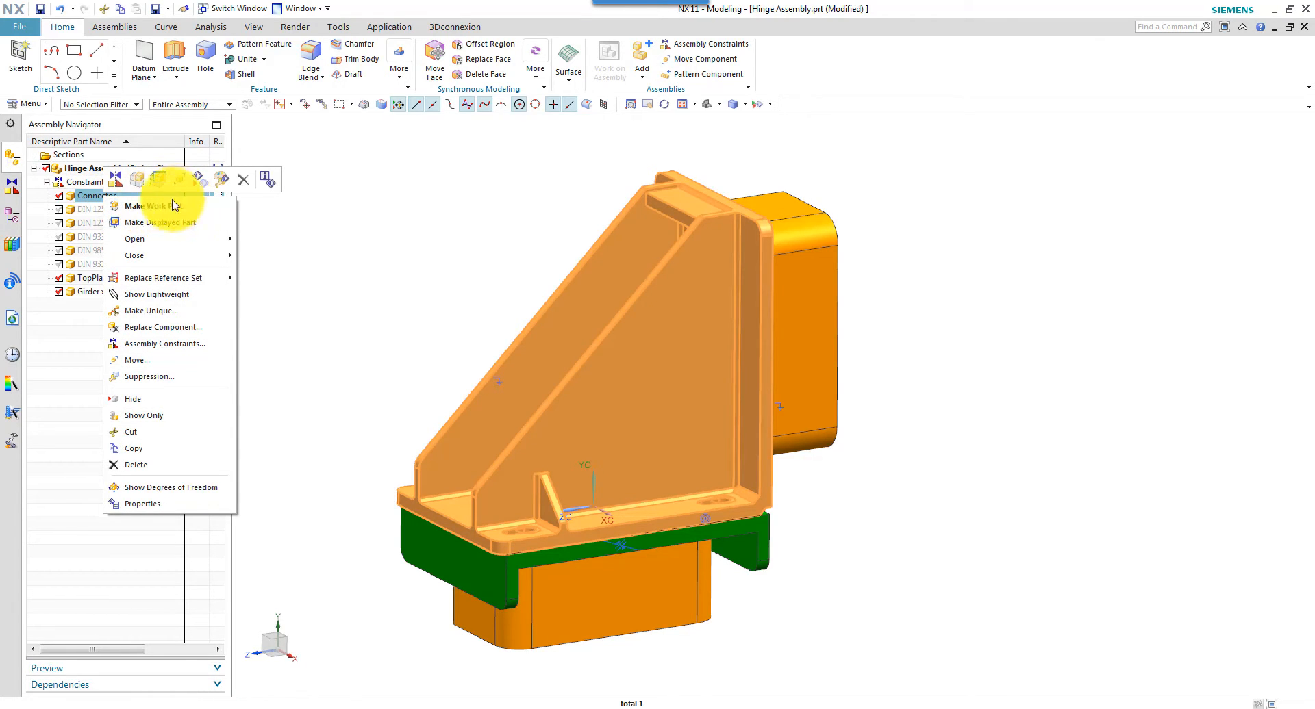
pyautogui.click(158, 222)
pyautogui.moveTo(565, 328); pyautogui.dragTo(512, 299, button='middle')
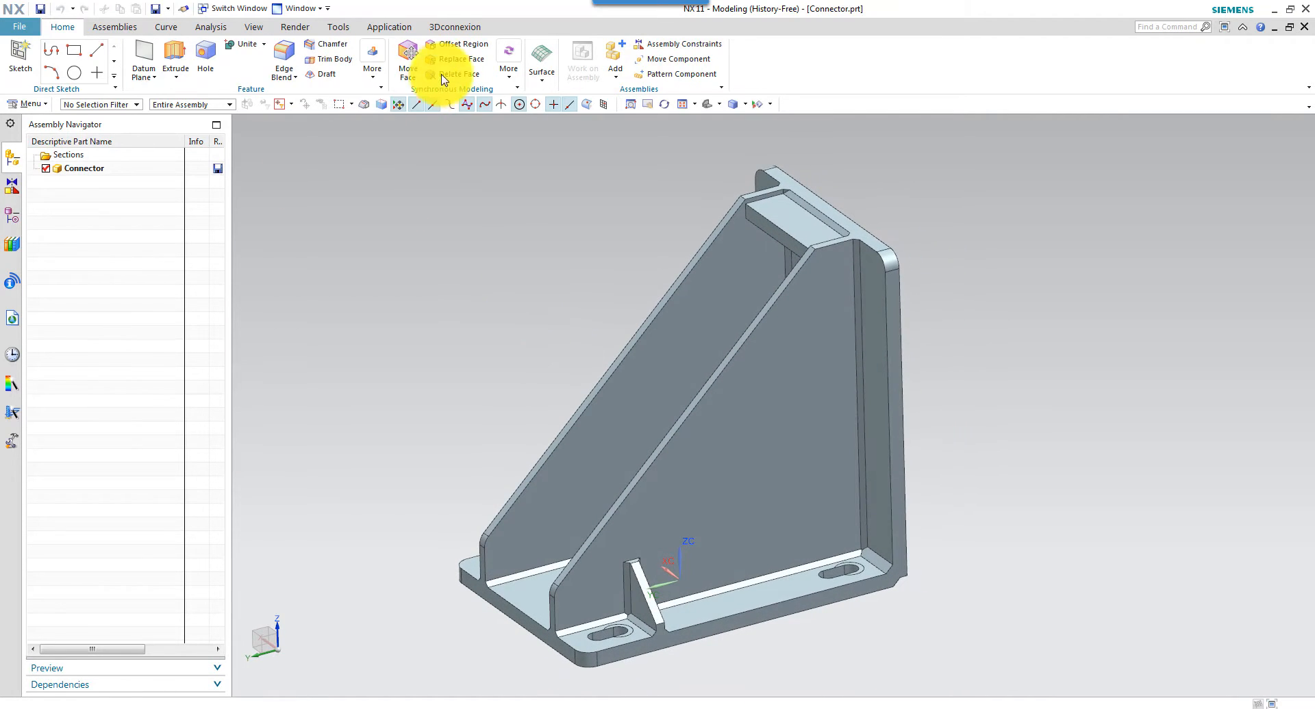
# Switch to Pre/Post and create the FEM file Connector_fem1.fem from the NX Nastran template with the Structural analysis type.
pyautogui.click(388, 26)
pyautogui.click(372, 47)
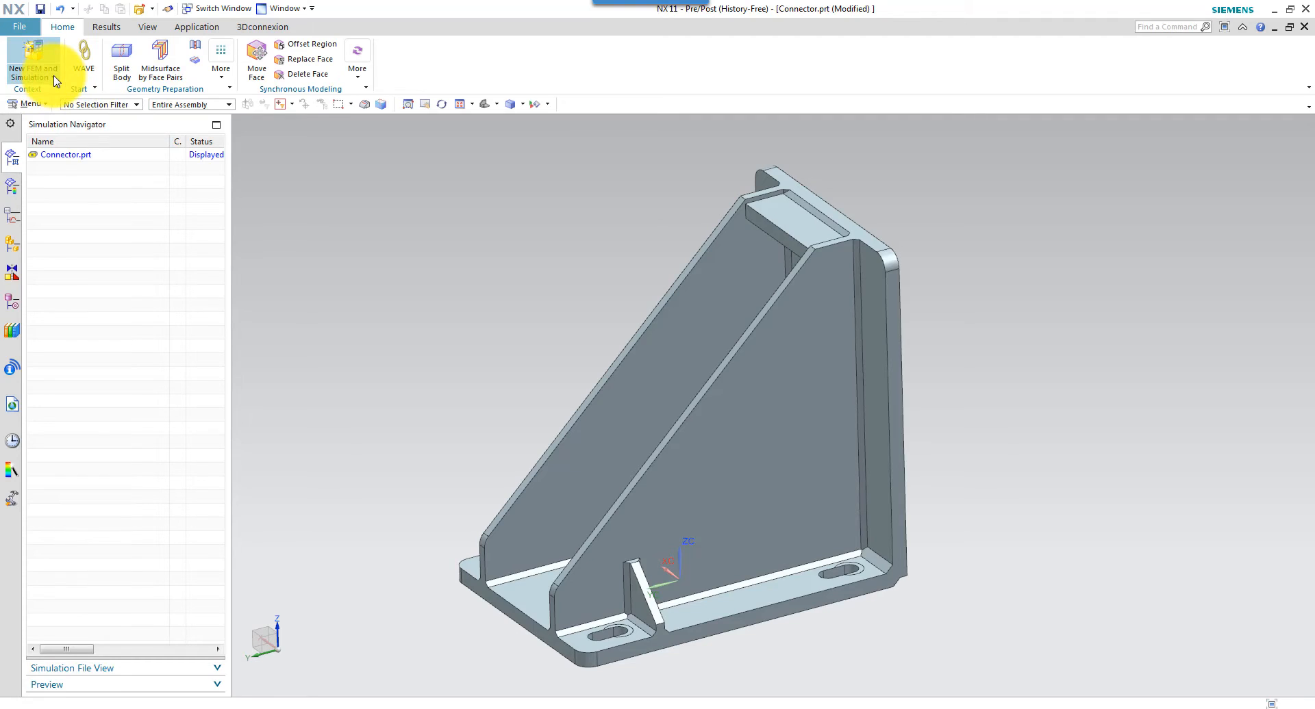
pyautogui.click(56, 82)
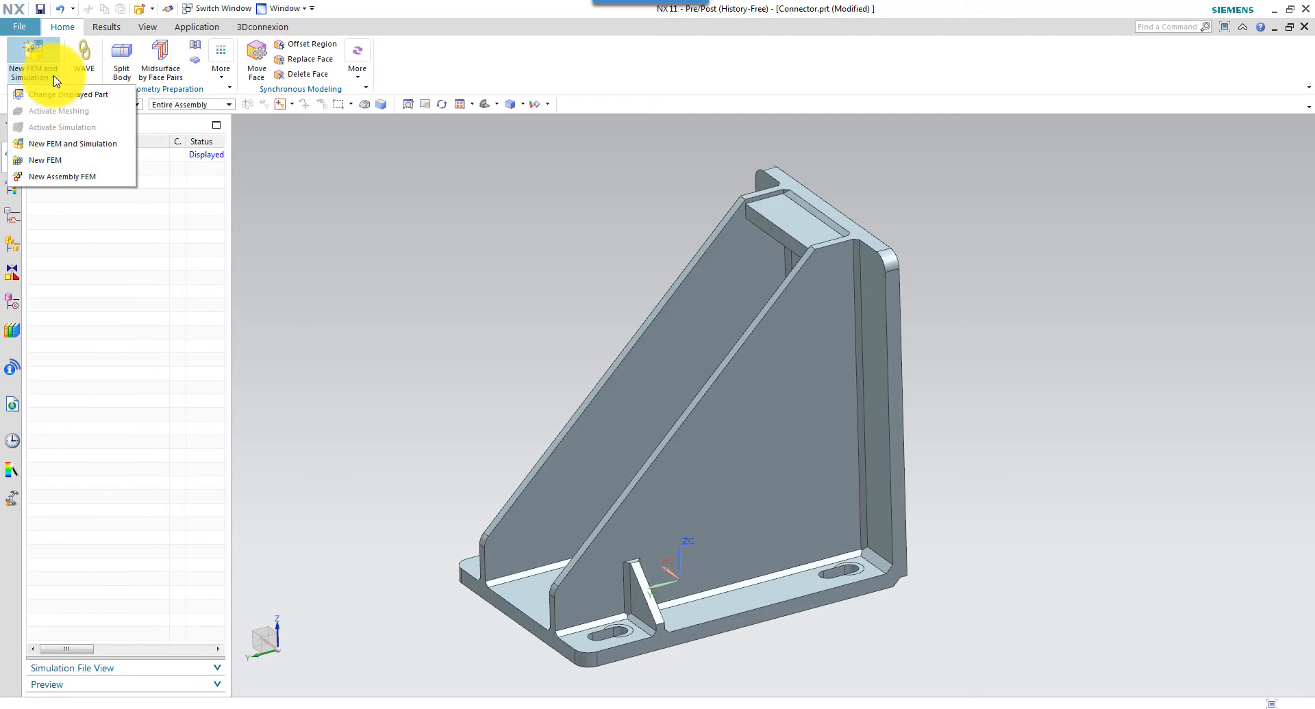
pyautogui.click(61, 163)
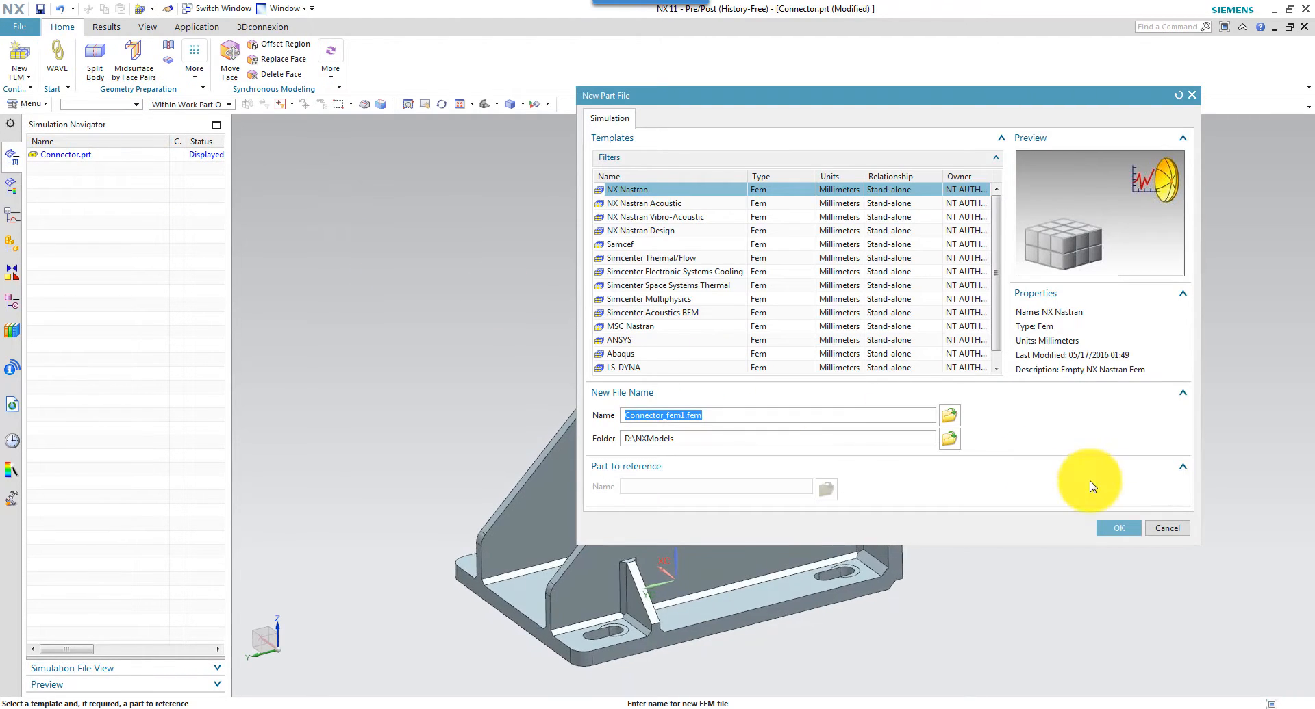
pyautogui.click(1113, 528)
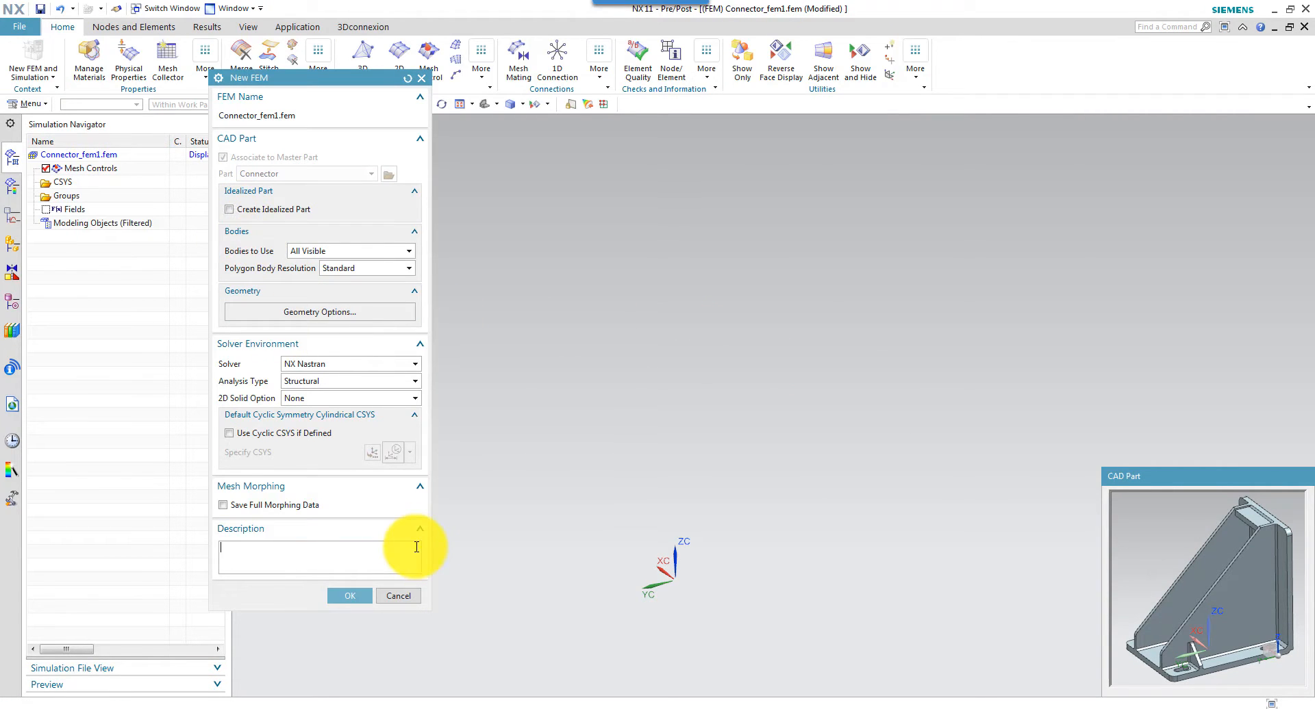
pyautogui.click(350, 597)
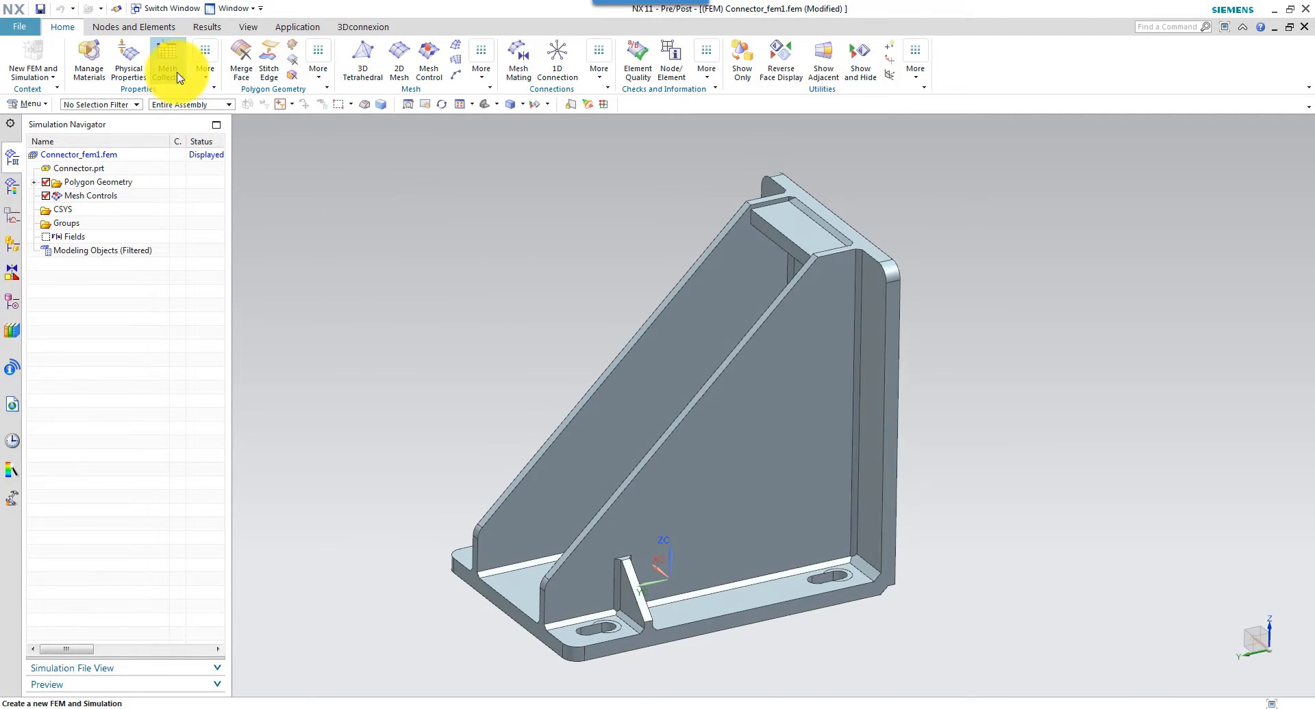
# Assign the library material Steel to the connector body.
pyautogui.click(209, 71)
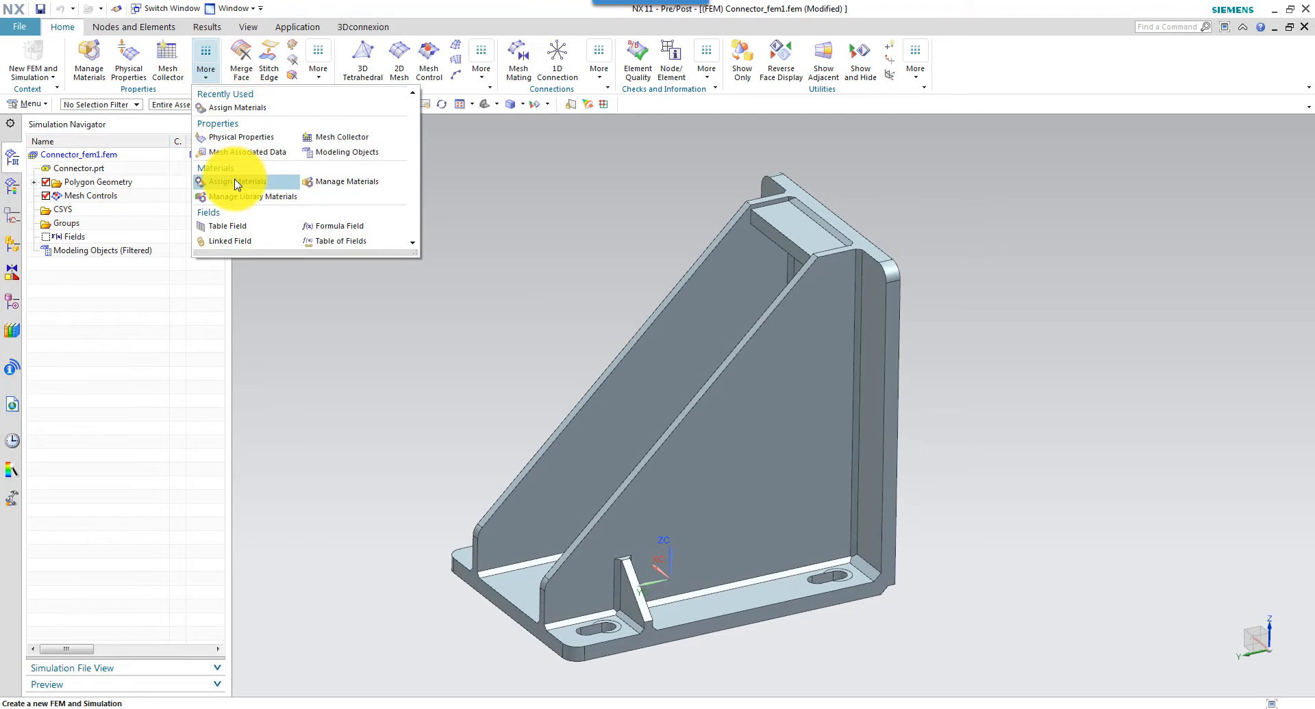
pyautogui.click(236, 182)
pyautogui.click(685, 367)
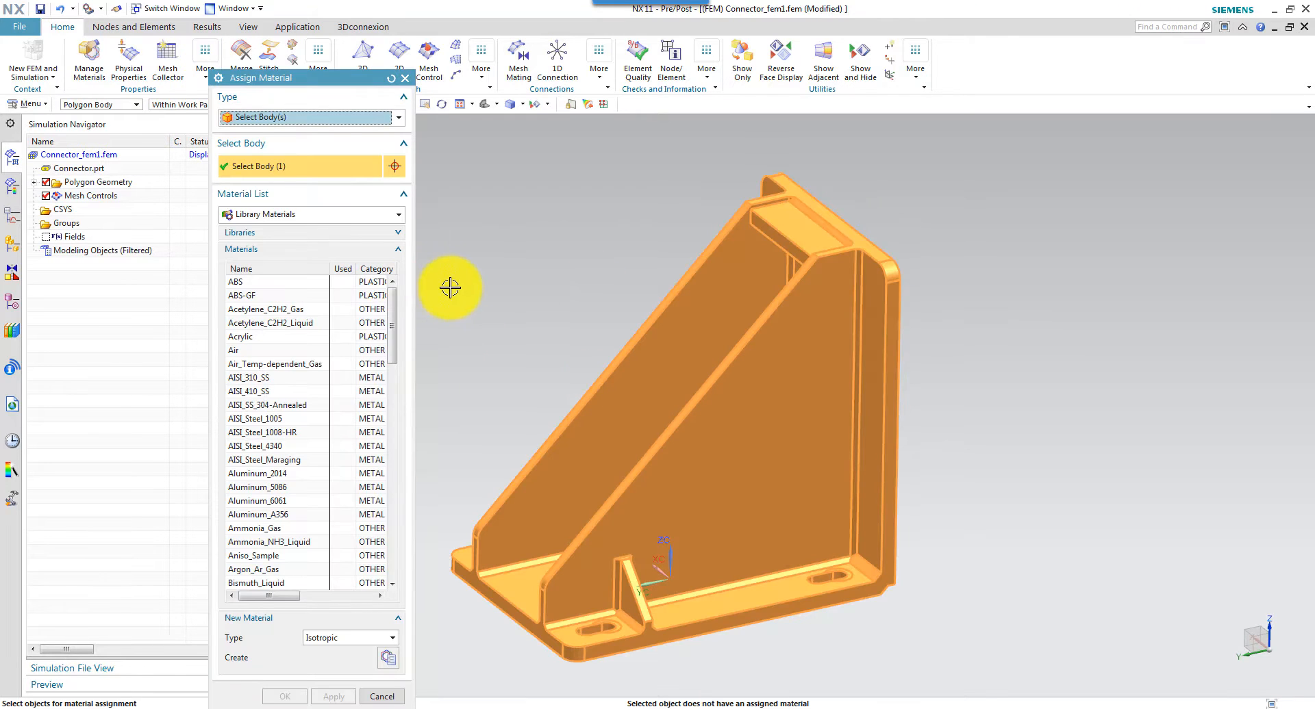
pyautogui.moveTo(392, 322); pyautogui.dragTo(388, 541)
pyautogui.click(260, 461)
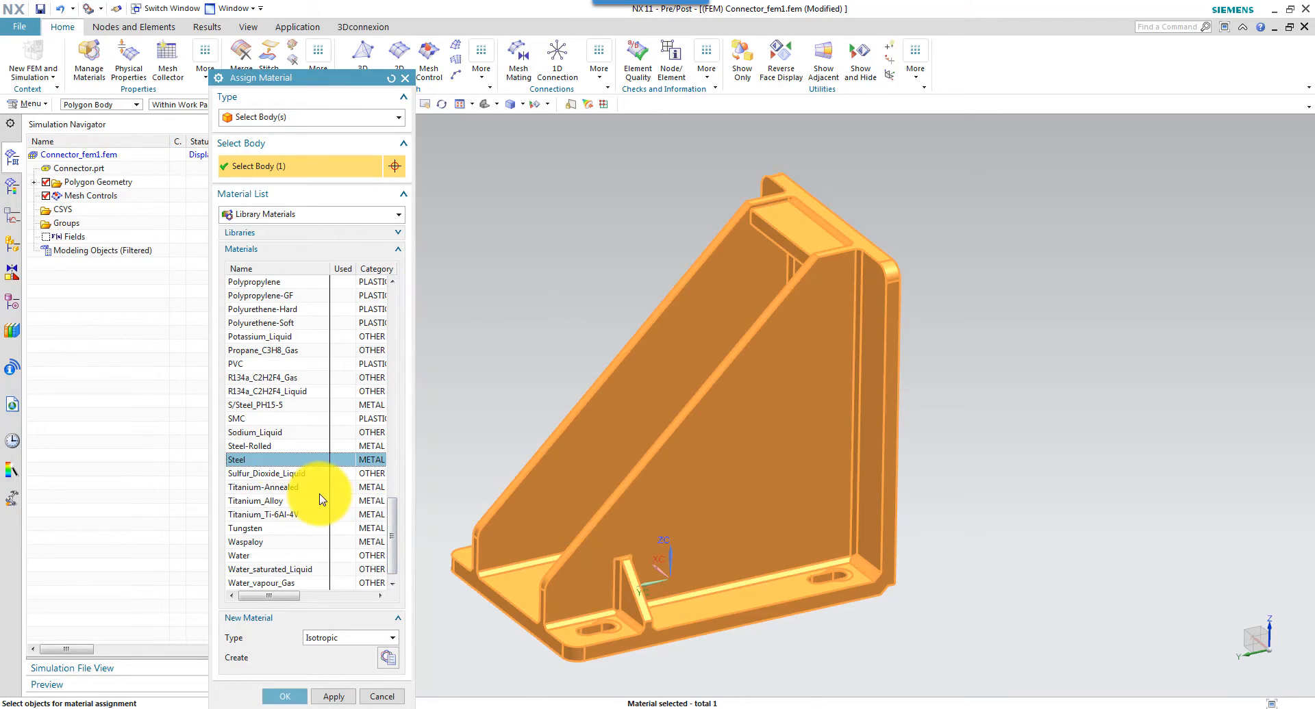
pyautogui.click(285, 697)
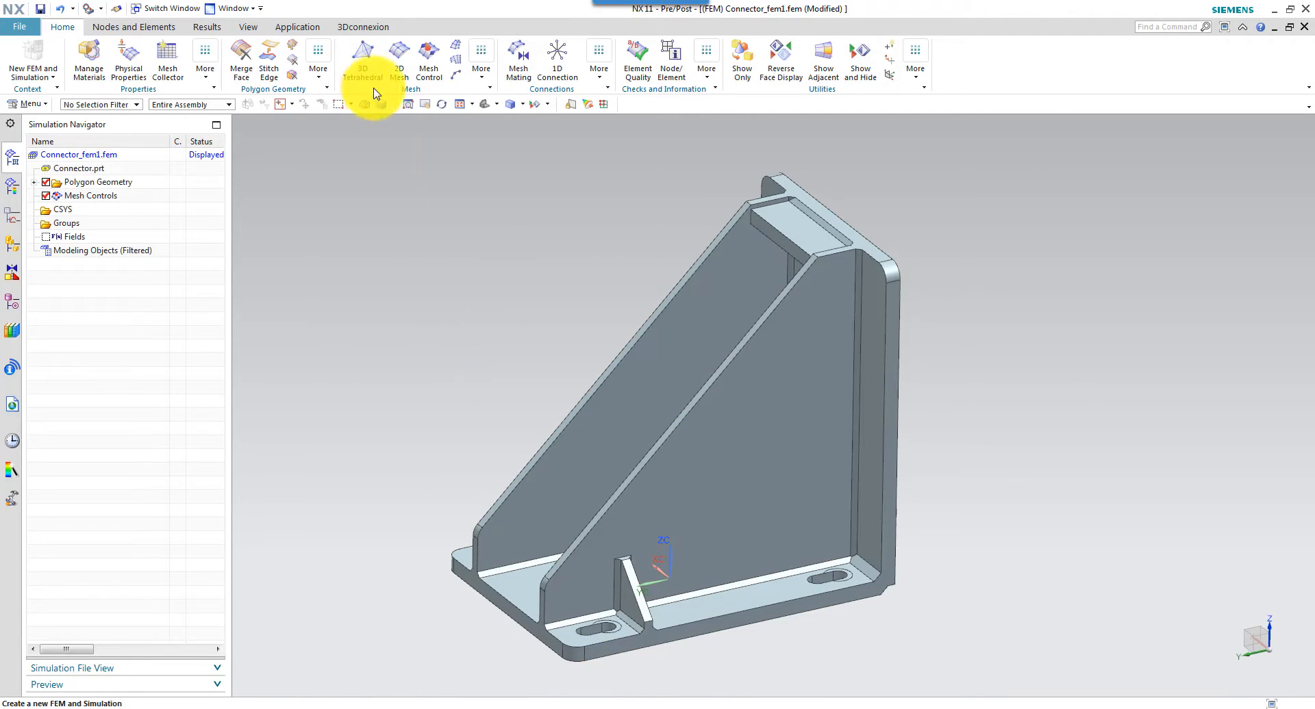
# Mesh the connector body with CTETRA(10) tetrahedral elements of 10 mm size and enable Auto Fix Failed Elements.
pyautogui.click(364, 59)
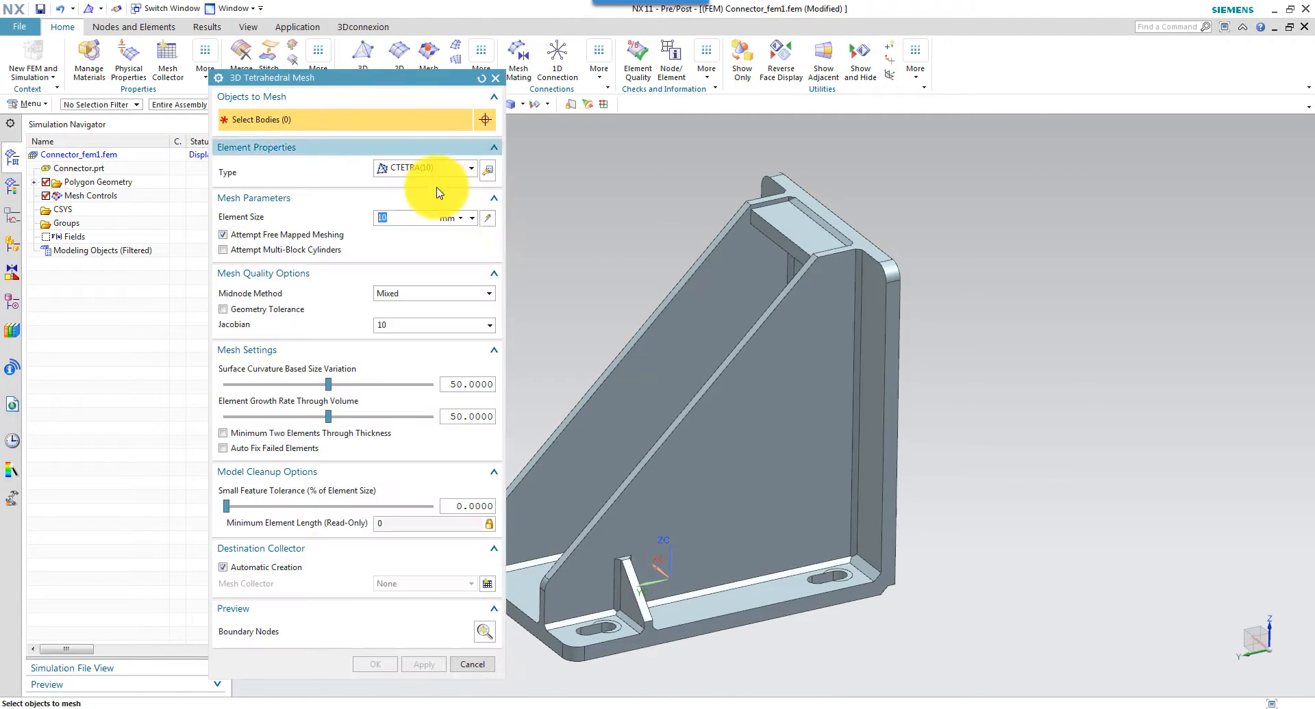
pyautogui.click(672, 293)
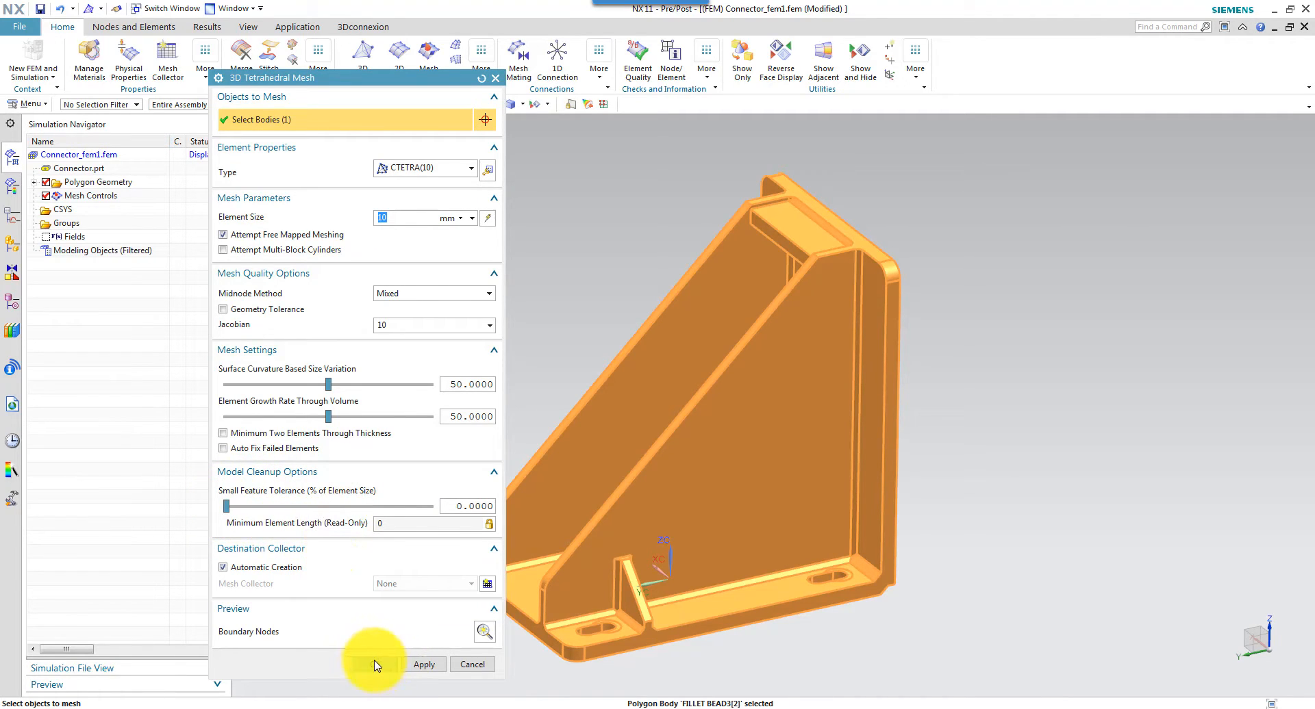
pyautogui.moveTo(227, 505)
pyautogui.mouseDown()
pyautogui.moveTo(313, 511)
pyautogui.moveTo(218, 509)
pyautogui.mouseUp()
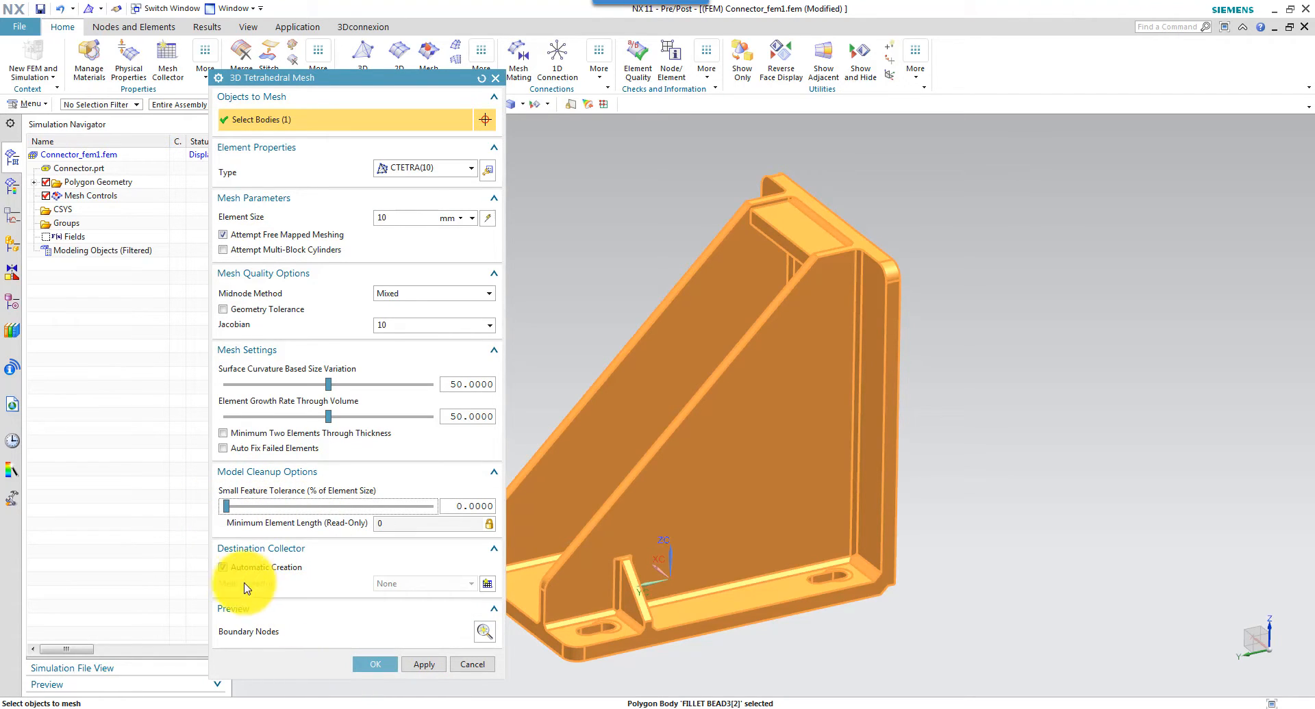
pyautogui.click(224, 449)
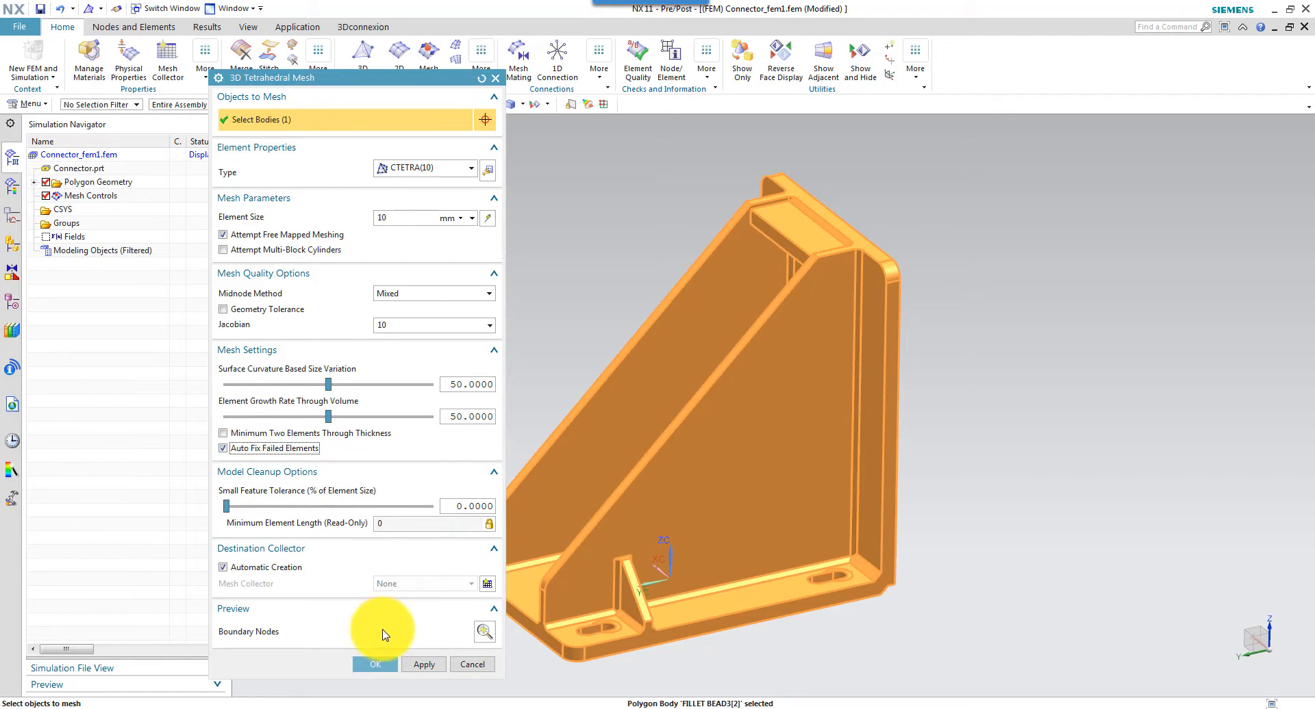
pyautogui.click(376, 666)
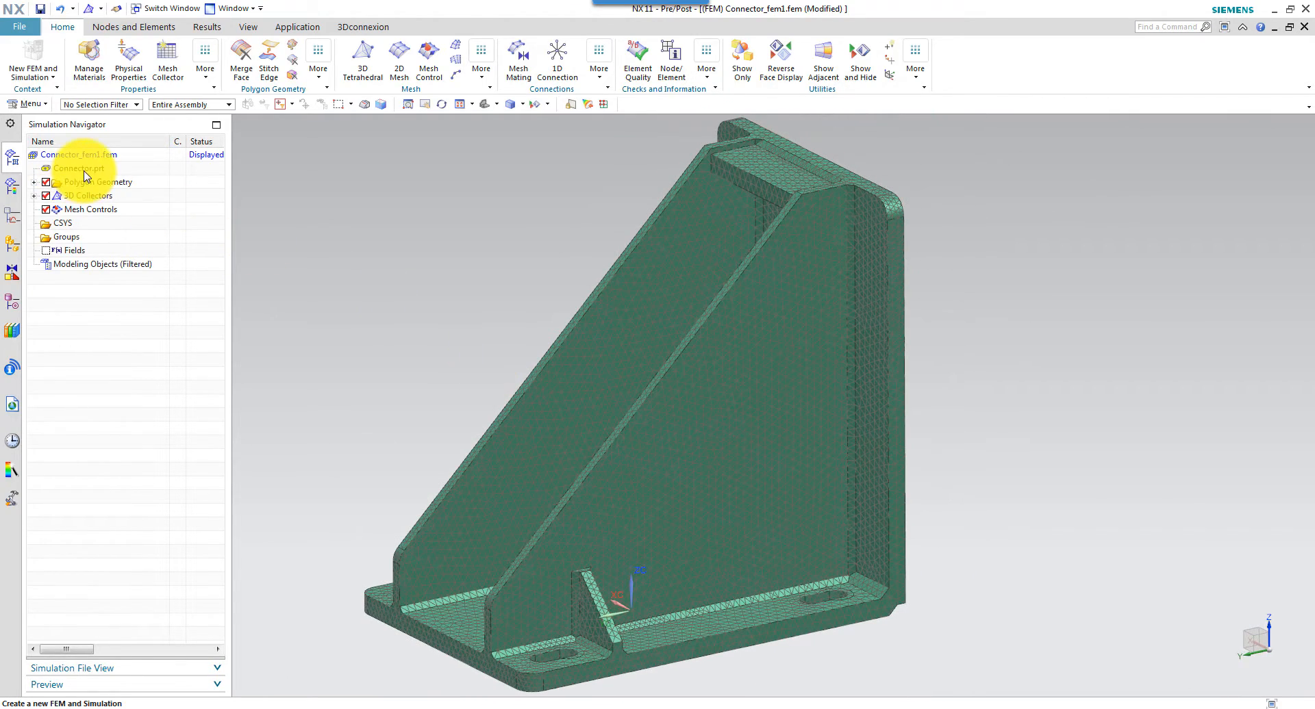
# Switch the displayed part from the connector's FEM back to Connector.prt.
pyautogui.click(114, 183)
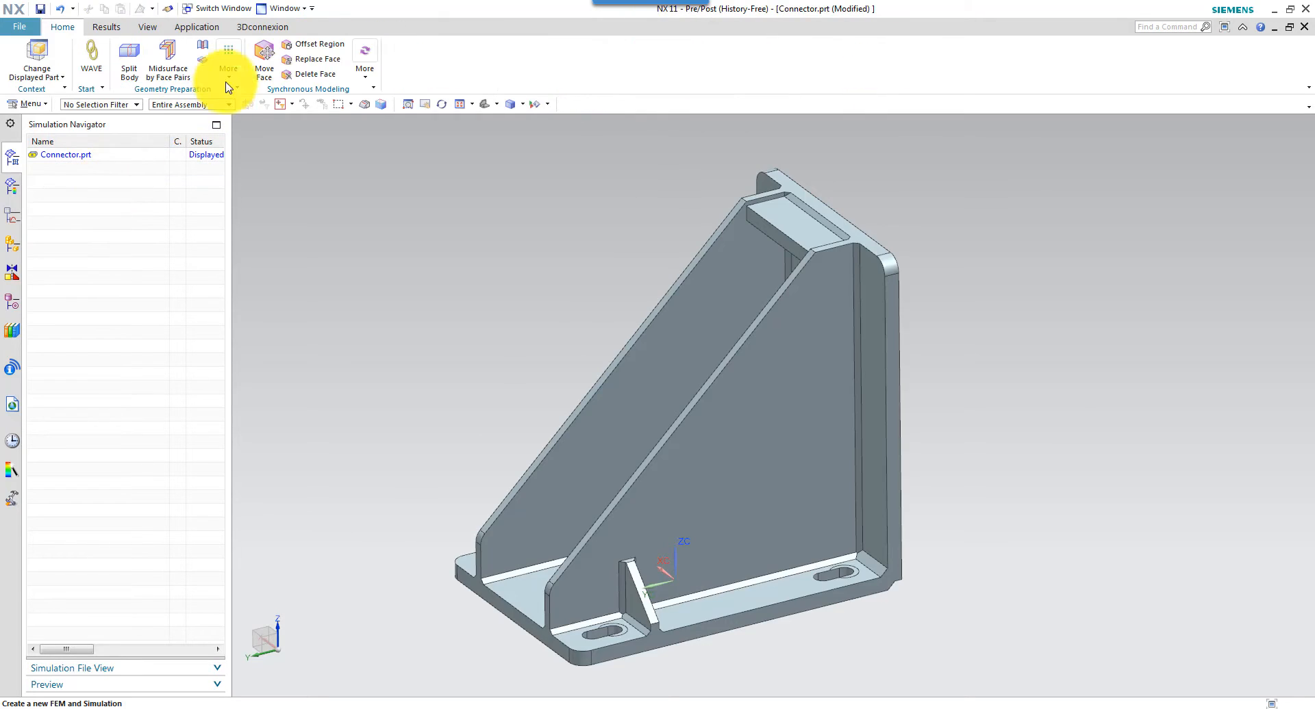
# Switch from Pre/Post to Modeling and display the connector's parent, Hinge Assembly.
pyautogui.click(206, 29)
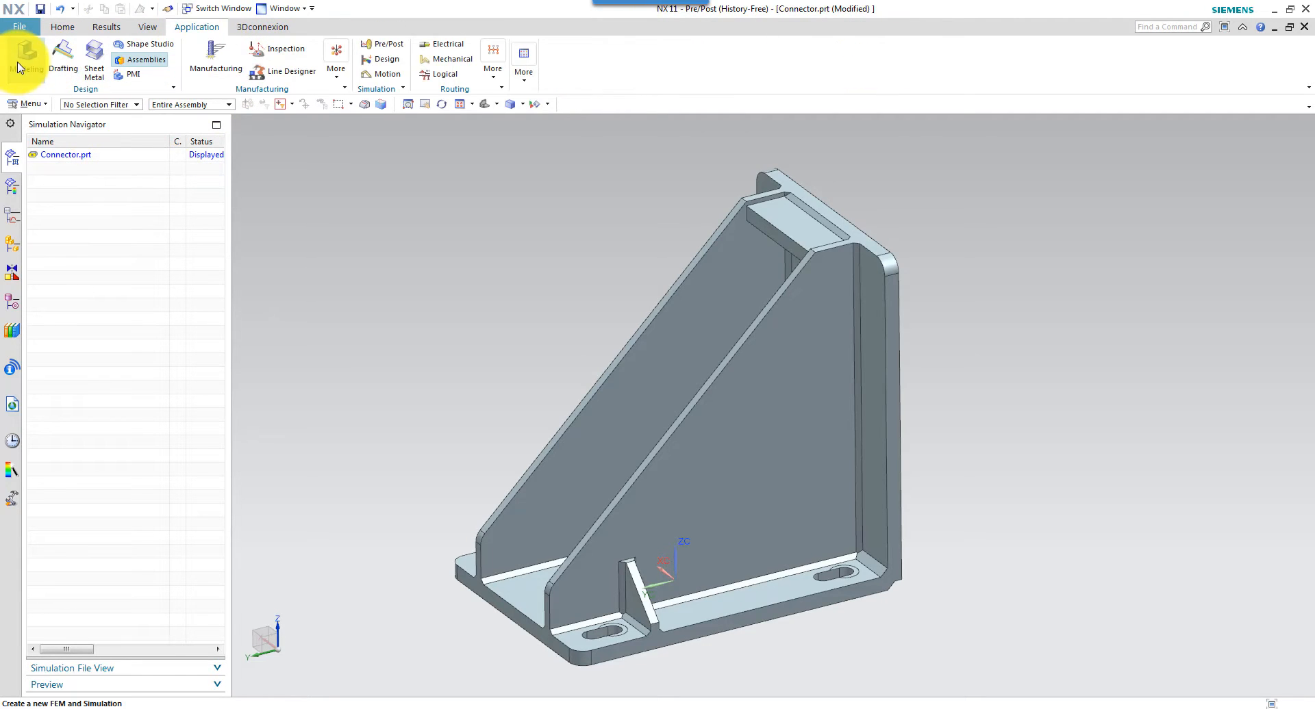
pyautogui.click(21, 66)
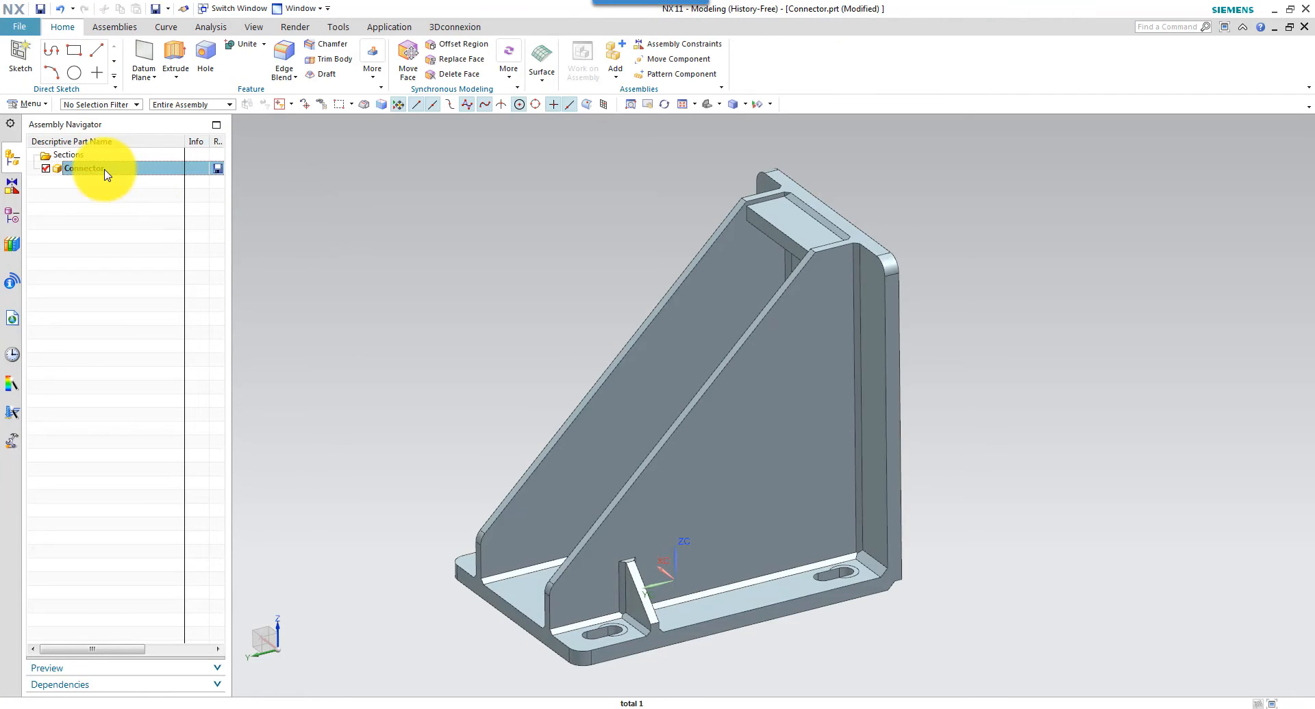
pyautogui.rightClick(106, 172)
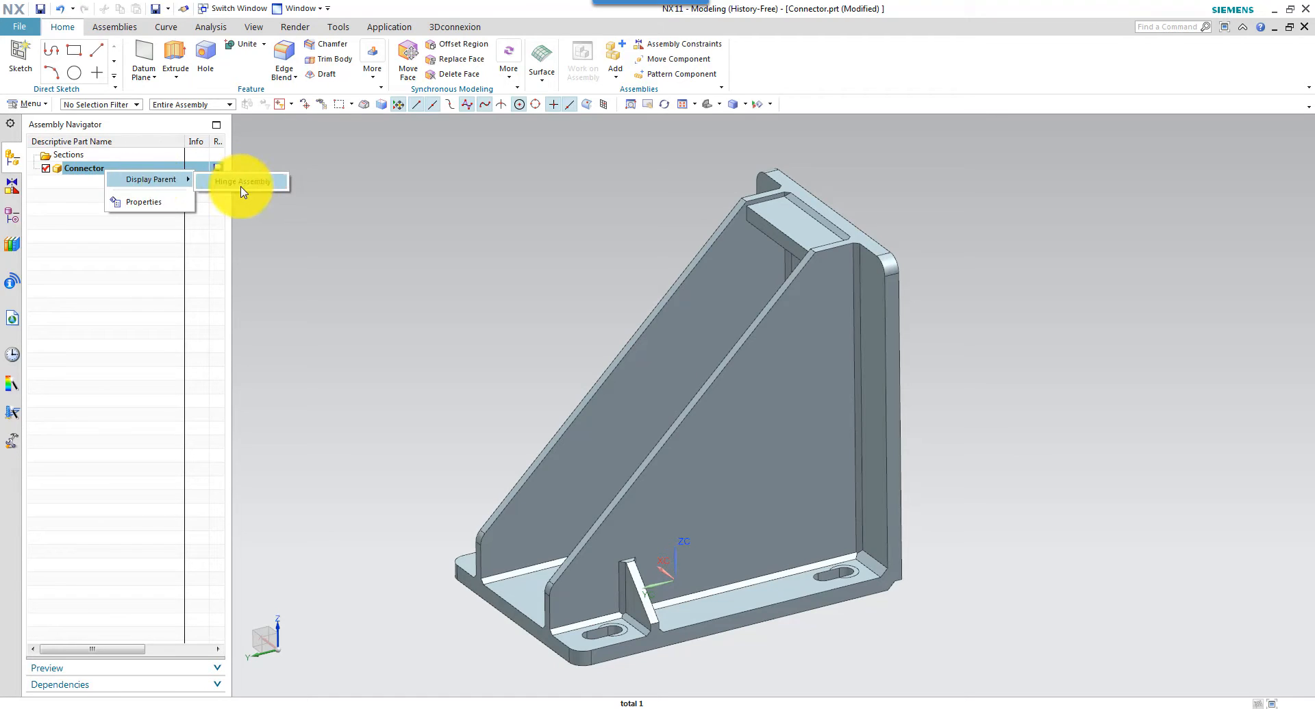
pyautogui.click(242, 182)
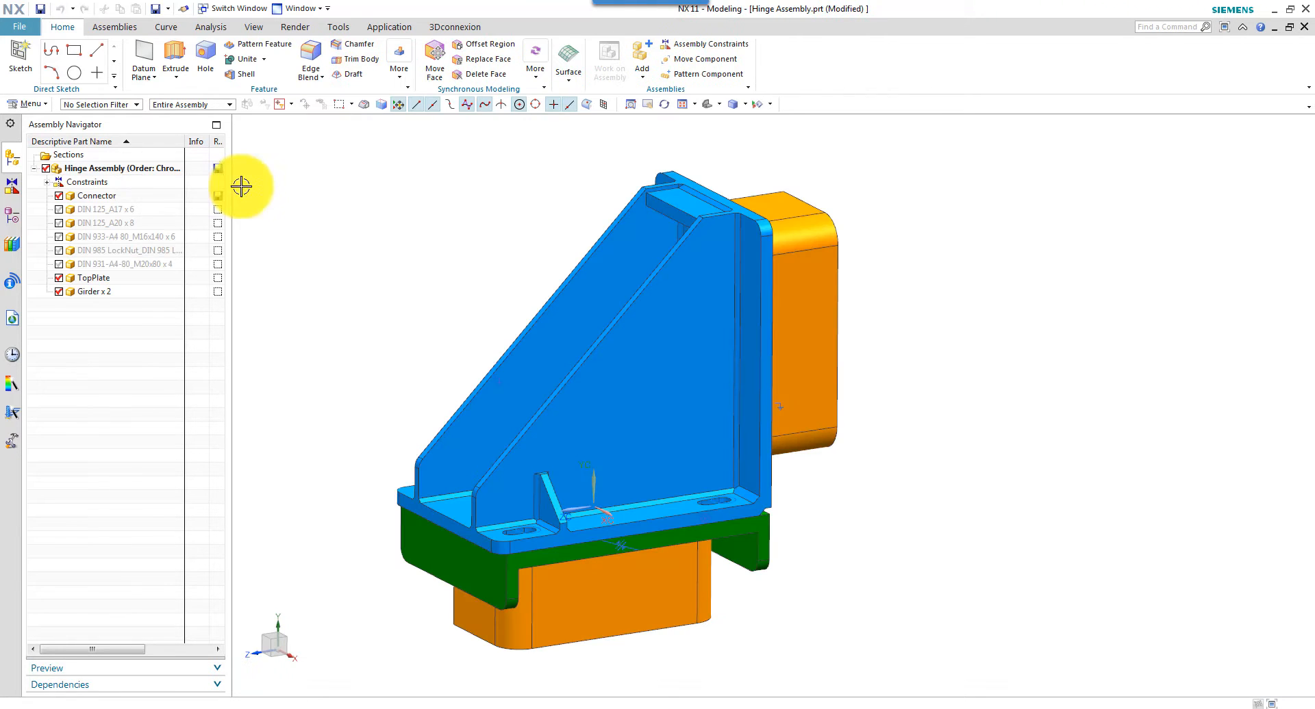
# Make the TopPlate component of the hinge assembly the displayed part.
pyautogui.click(104, 280)
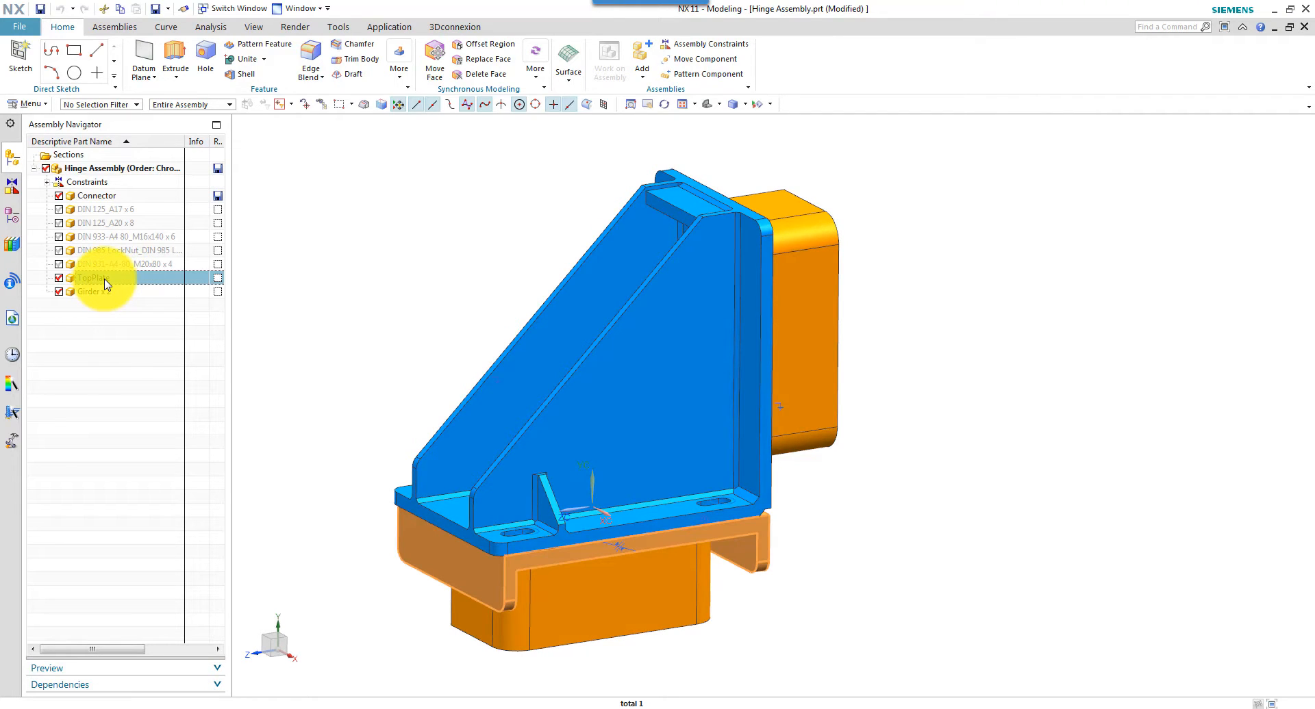
pyautogui.rightClick(105, 283)
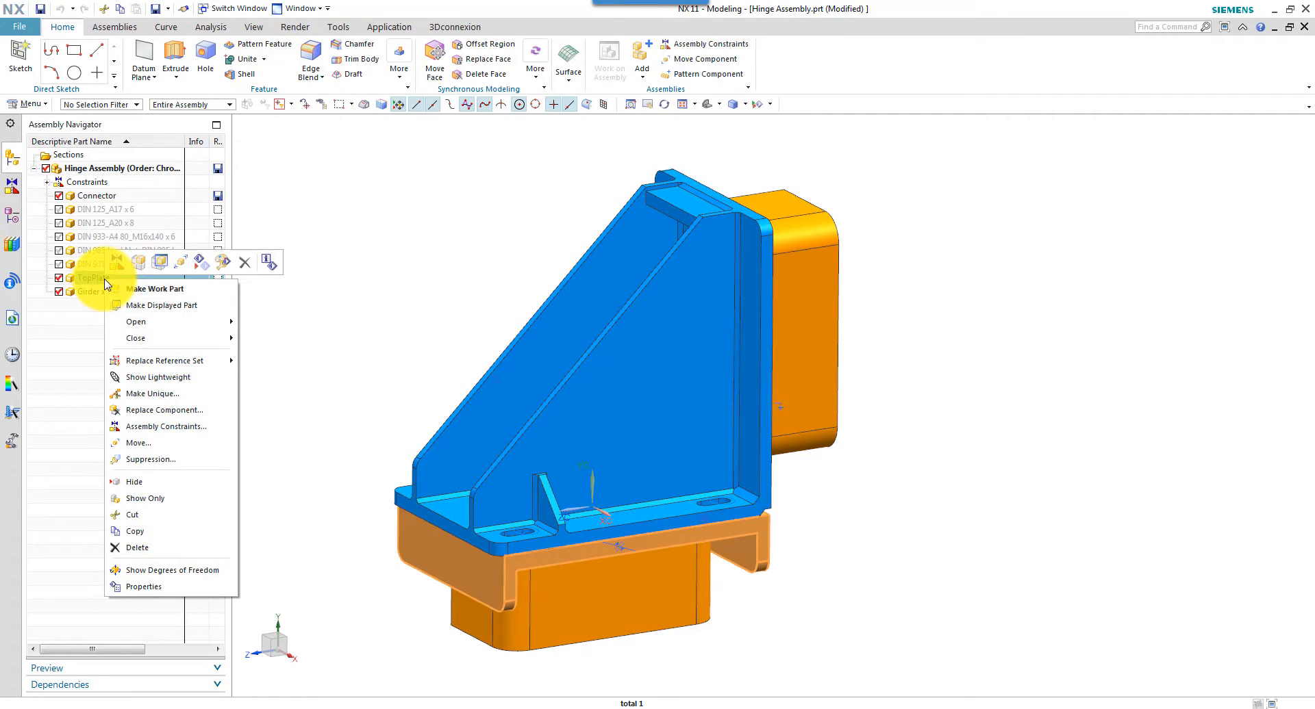
pyautogui.click(157, 306)
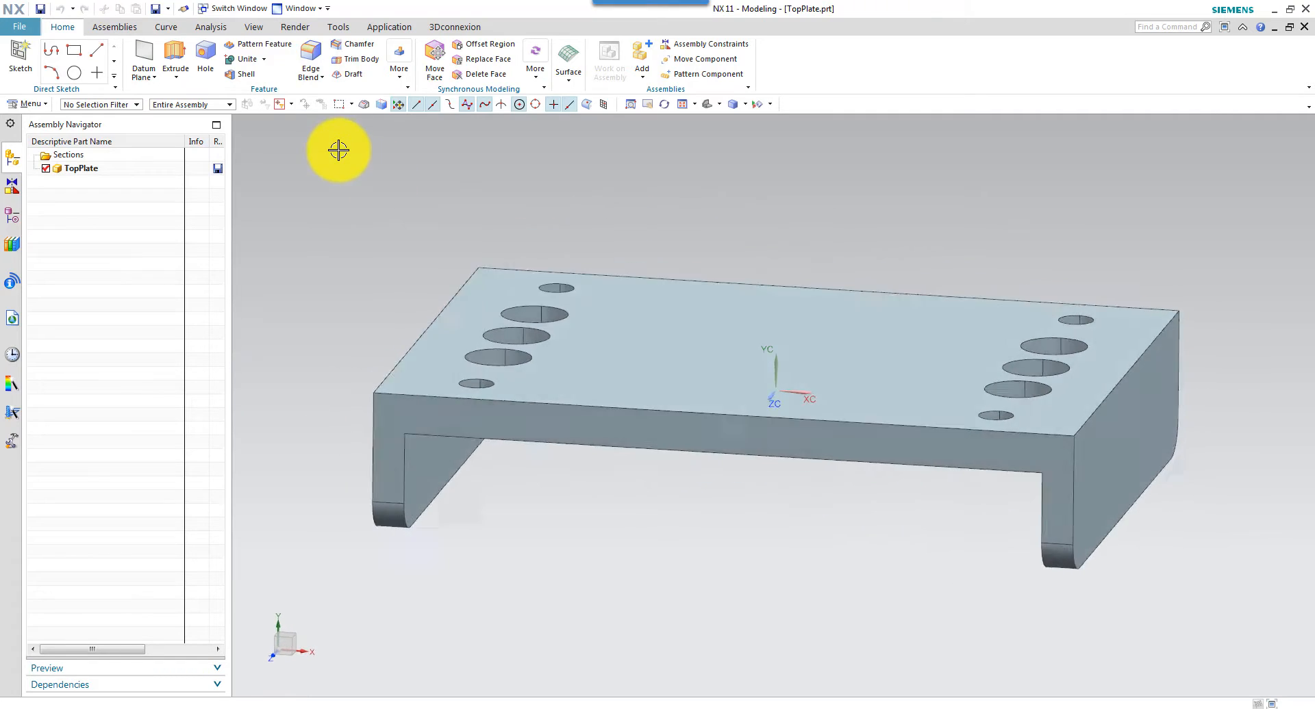
# Switch to Pre/Post and create the FEM file TopPlate_fem1.fem from the NX Nastran template with the Structural analysis type.
pyautogui.click(389, 26)
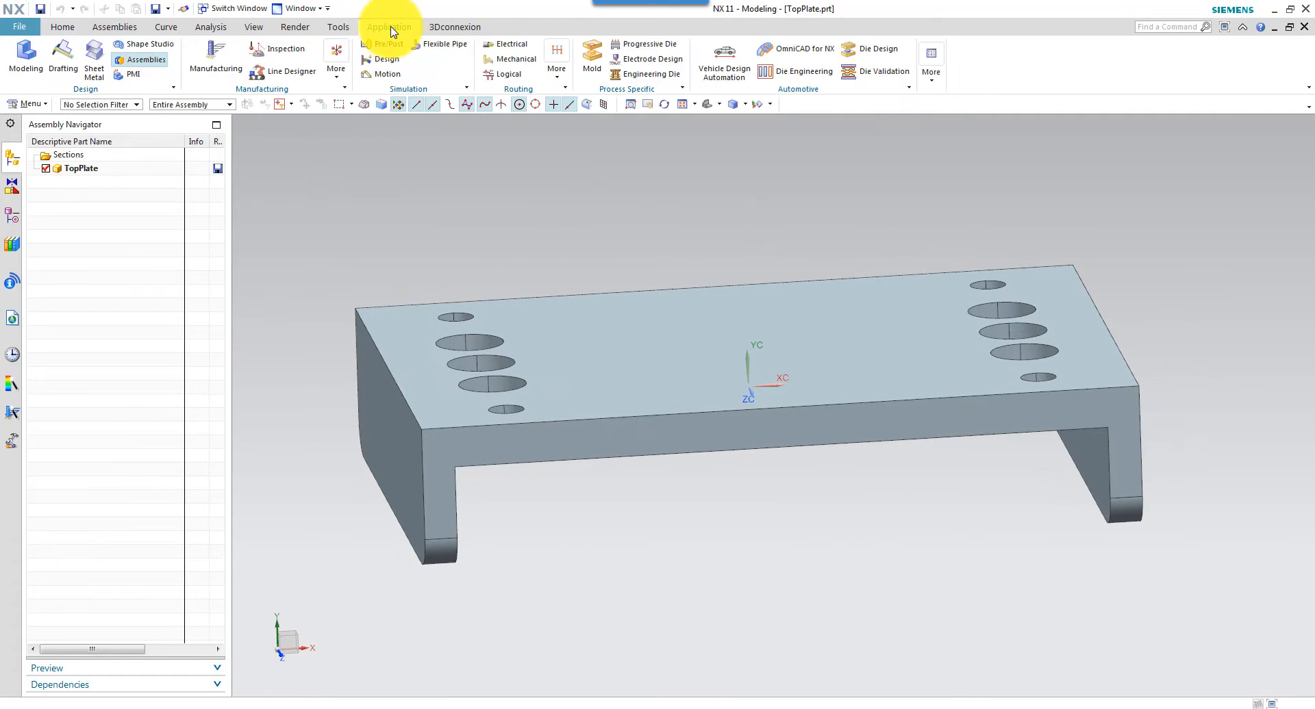
pyautogui.click(383, 47)
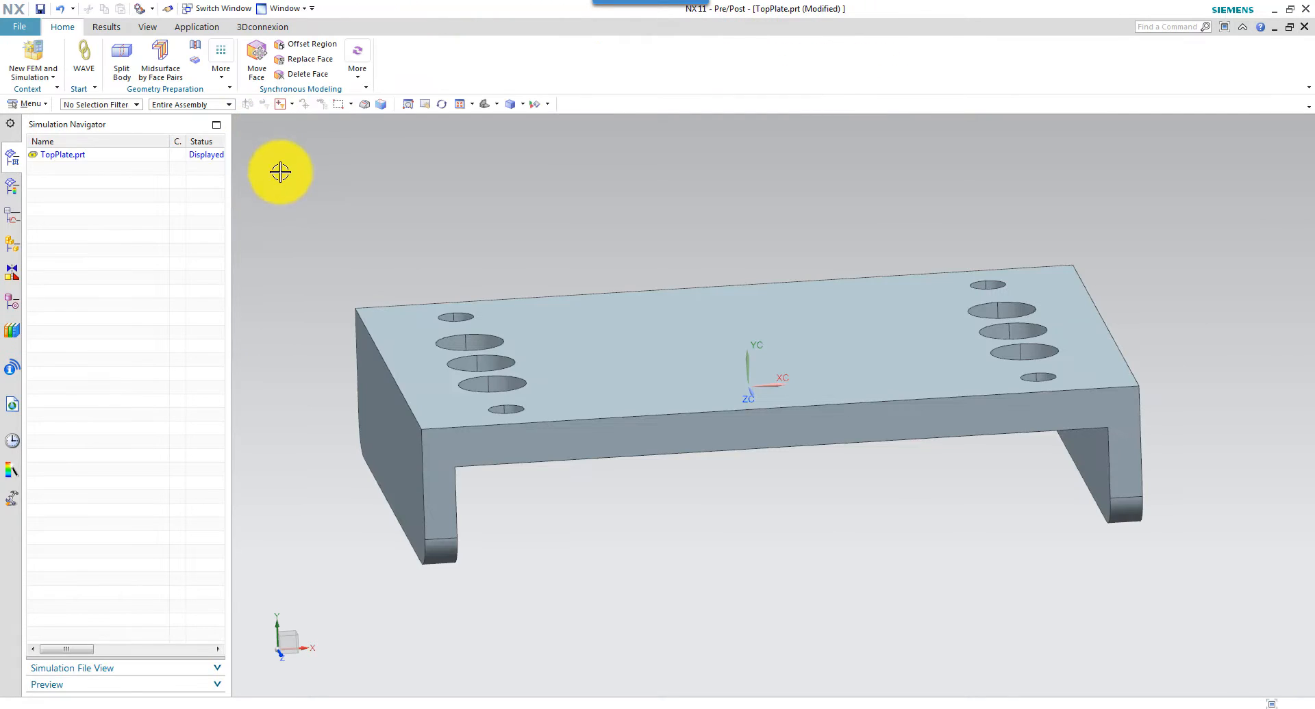
pyautogui.click(54, 83)
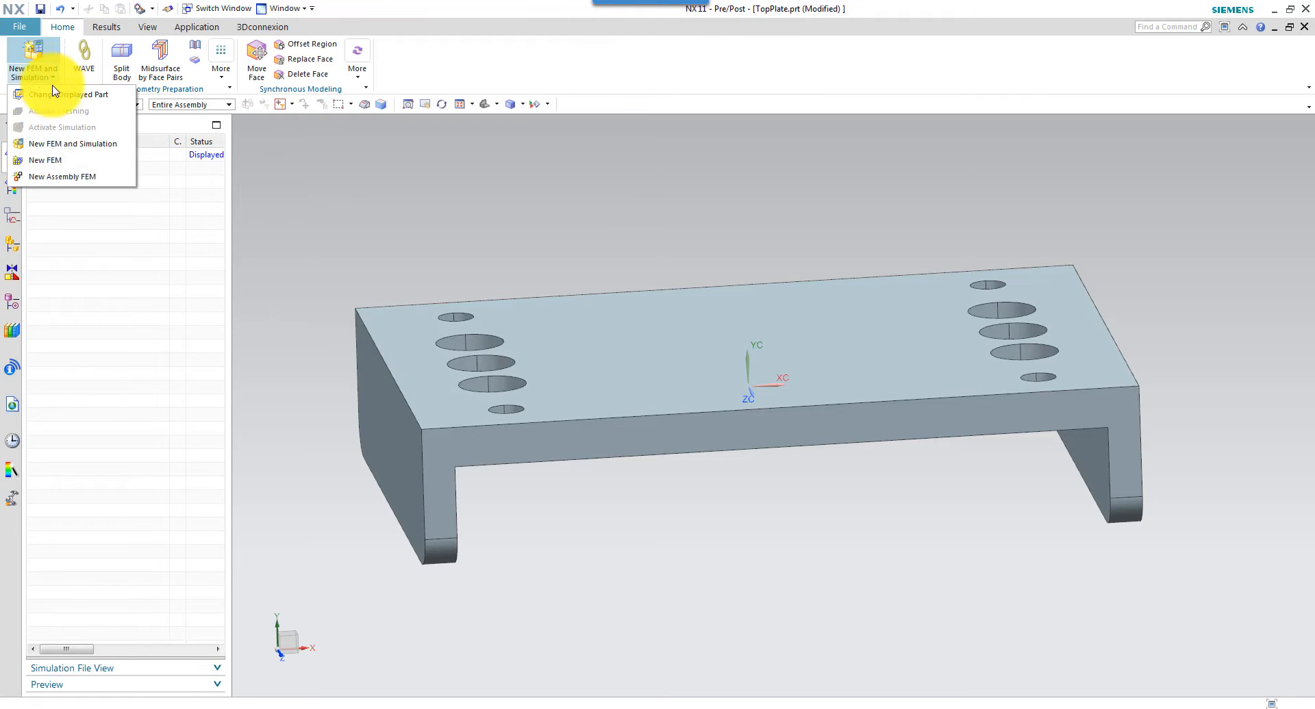
pyautogui.click(57, 147)
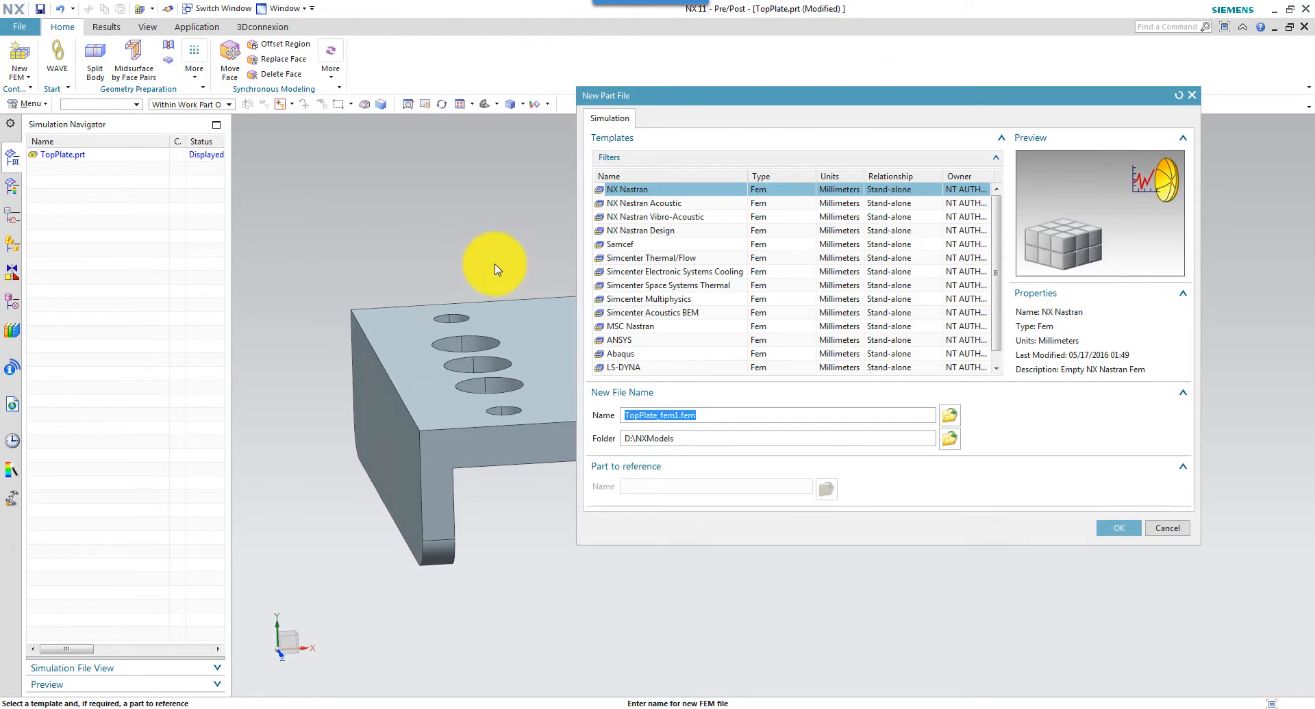
pyautogui.click(1114, 528)
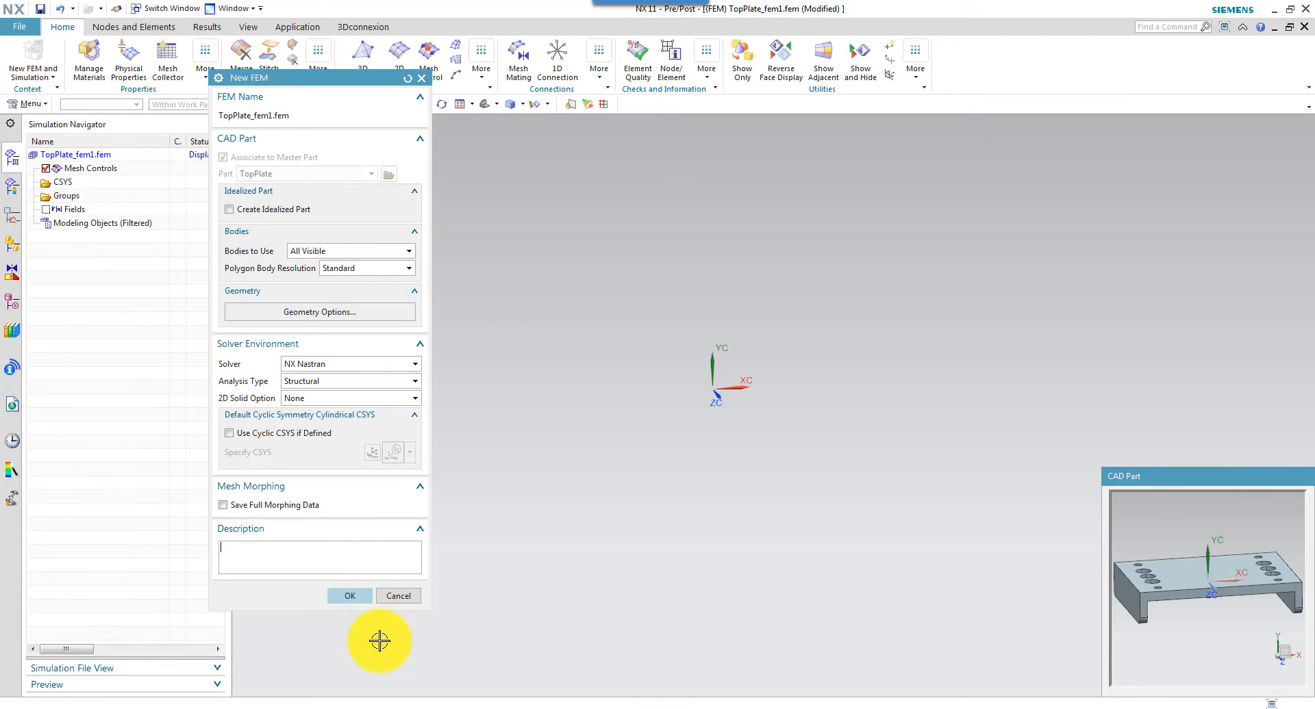
pyautogui.click(349, 597)
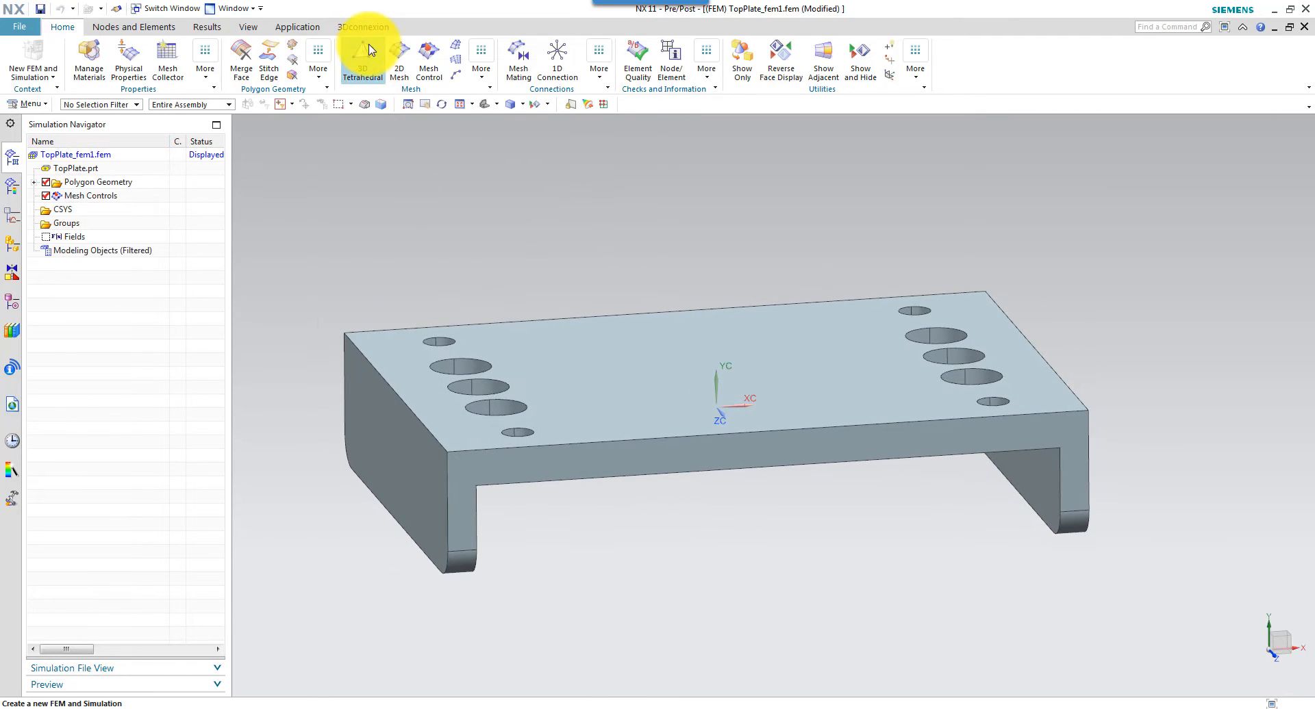
# Assign the library material Steel to the top plate body.
pyautogui.click(206, 77)
pyautogui.click(225, 181)
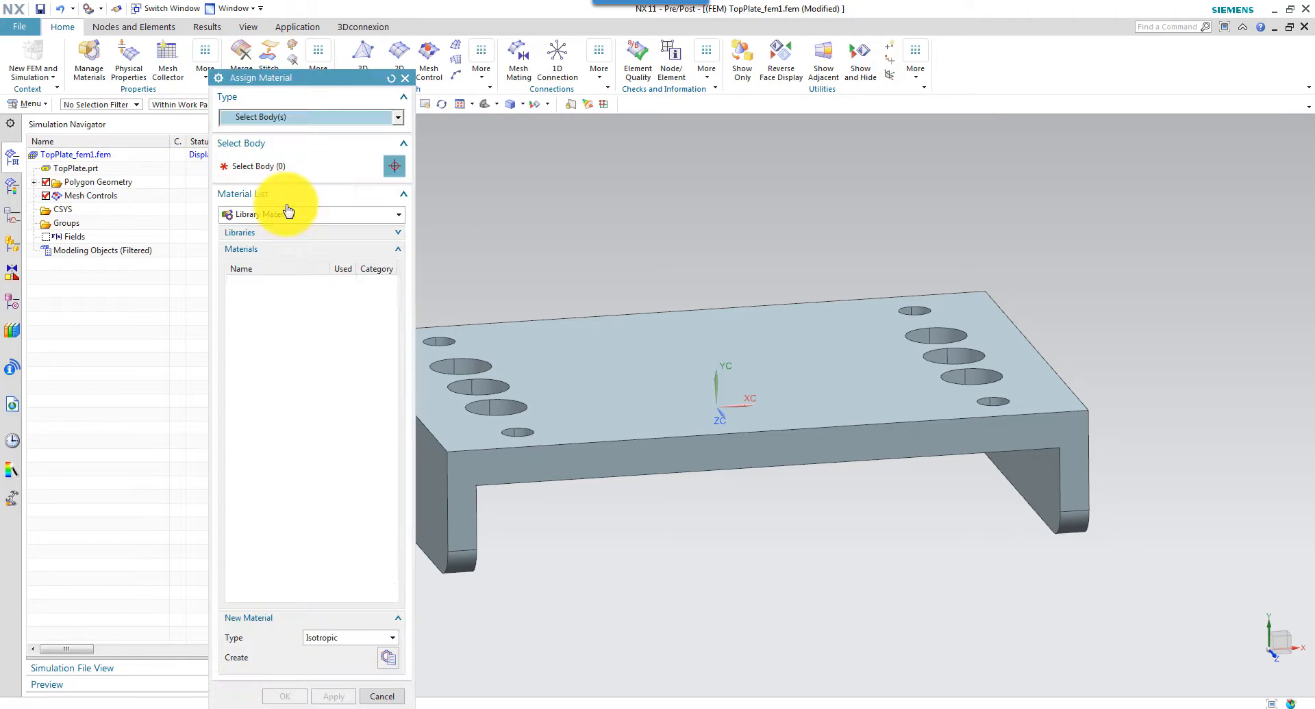
pyautogui.click(447, 365)
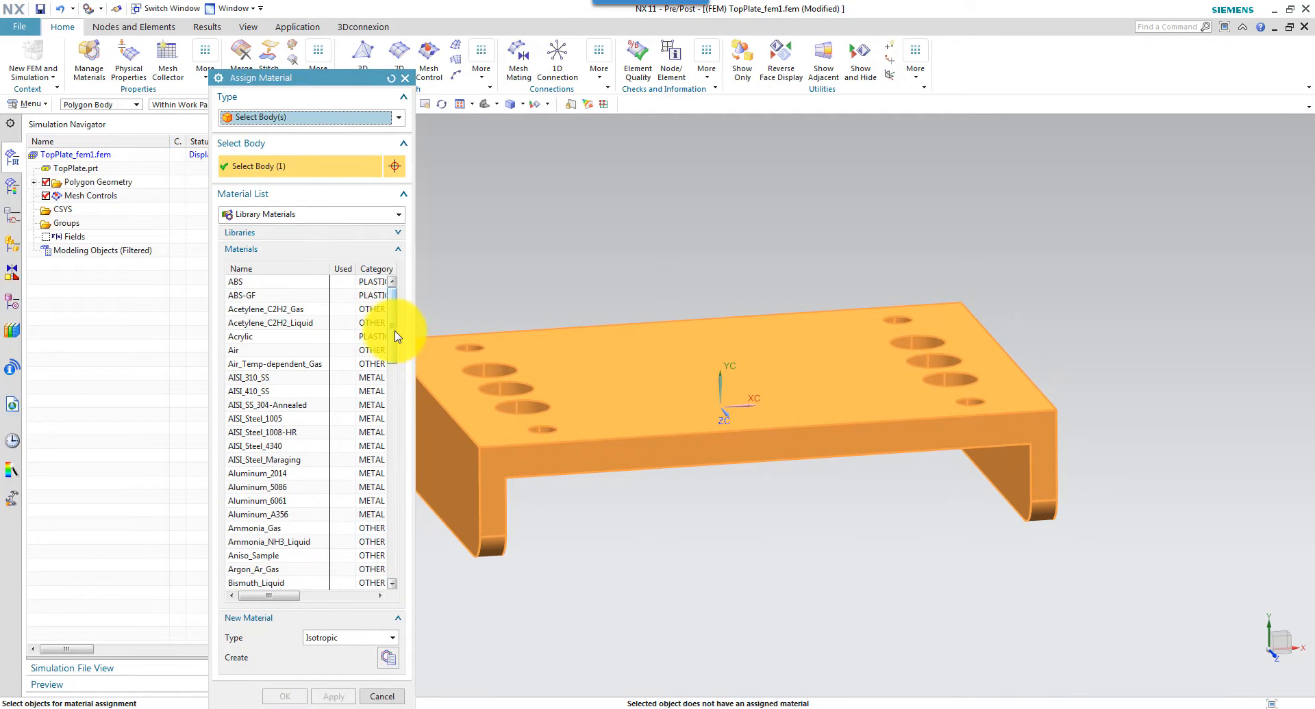
pyautogui.moveTo(395, 332); pyautogui.dragTo(339, 545)
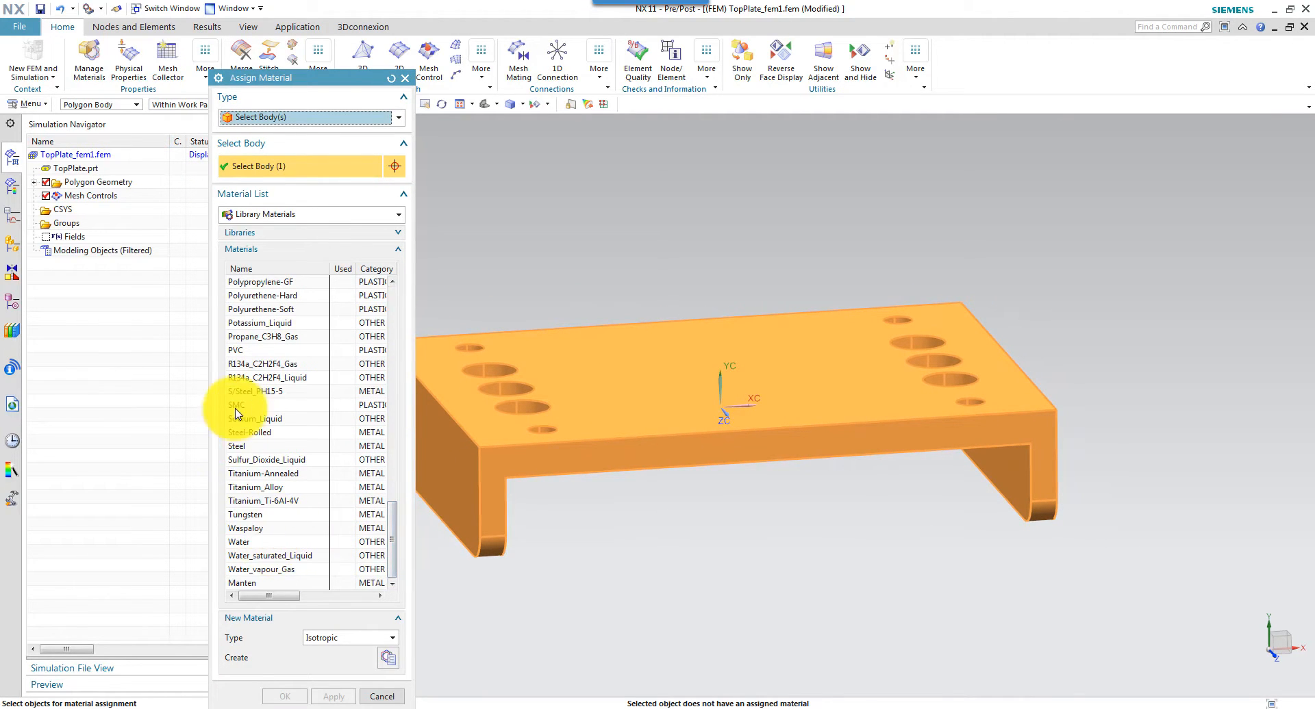
pyautogui.click(267, 447)
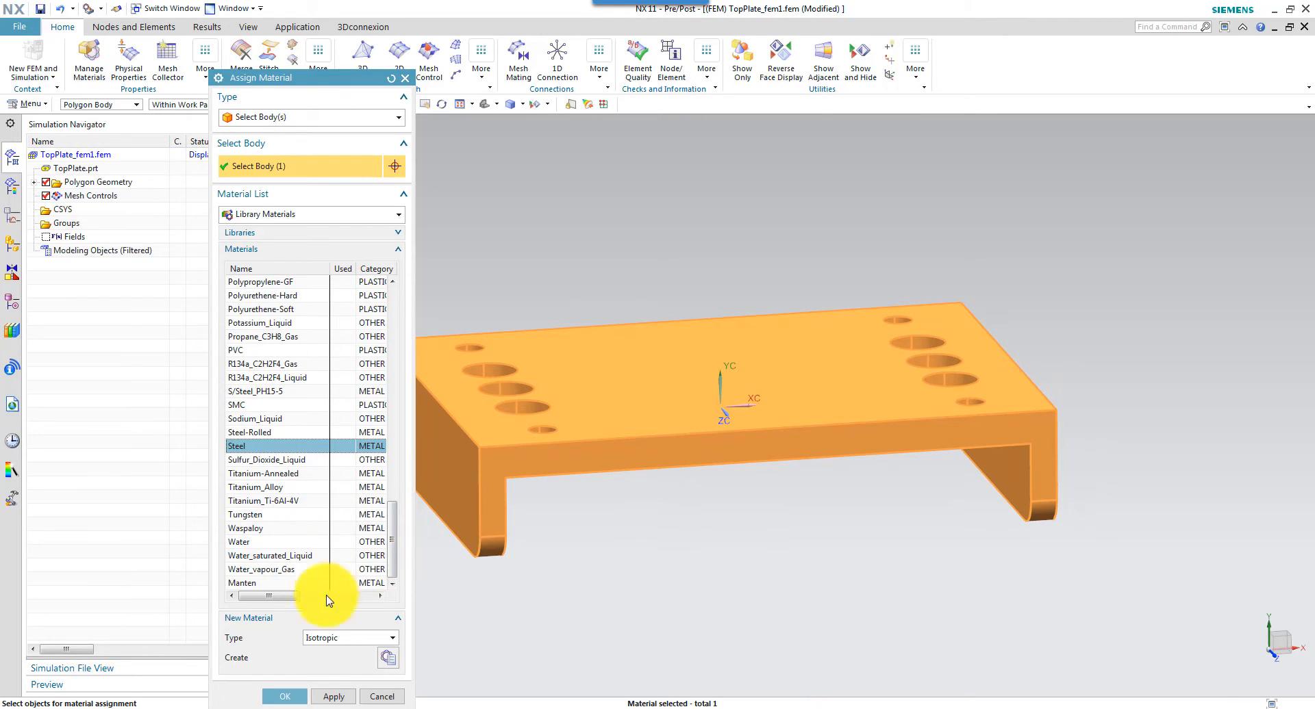
pyautogui.click(297, 698)
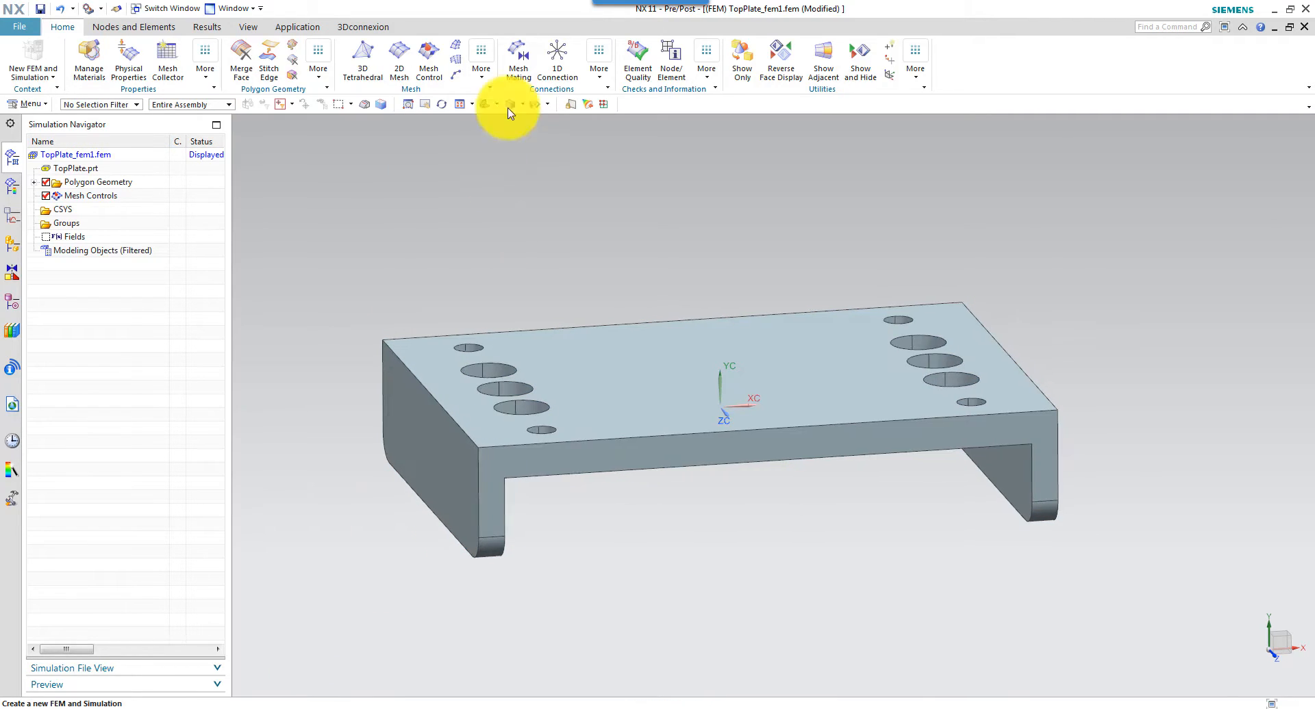
# Mesh the top plate body with CTETRA(10) tetrahedral elements of 10 mm size, with Auto Fix Failed Elements enabled.
pyautogui.click(366, 59)
pyautogui.click(680, 390)
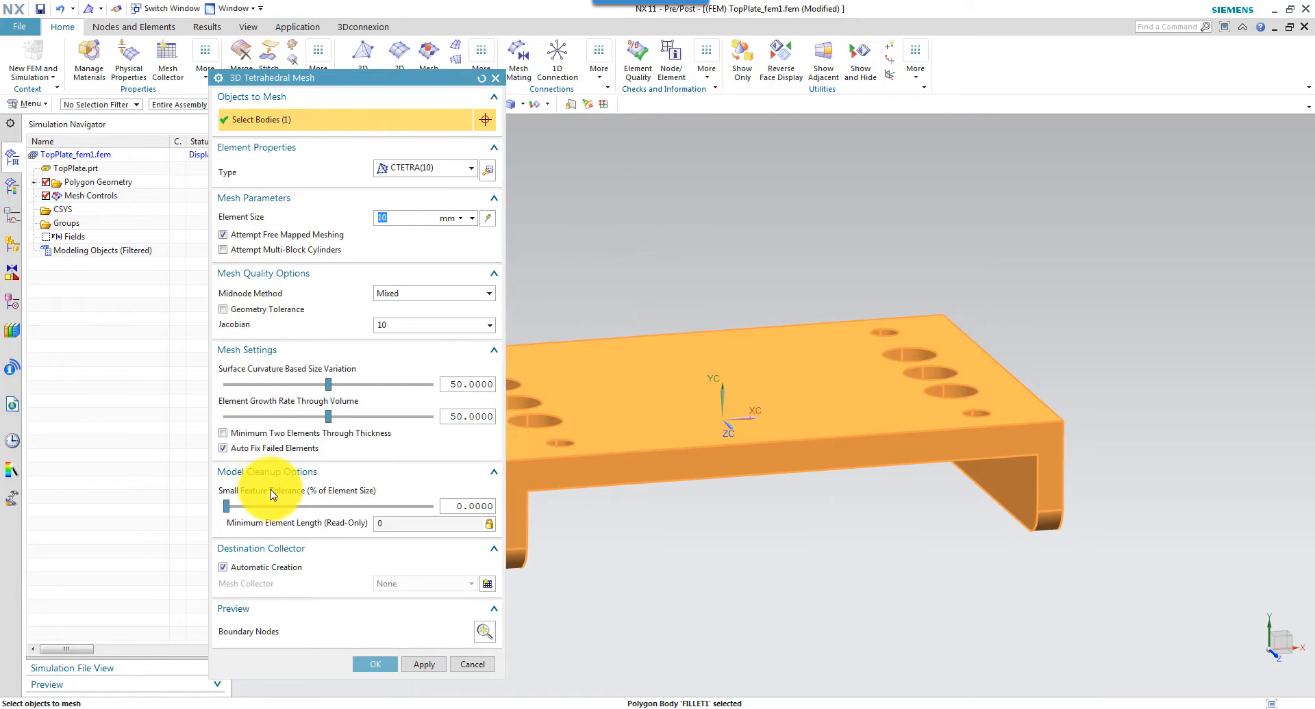
pyautogui.click(375, 665)
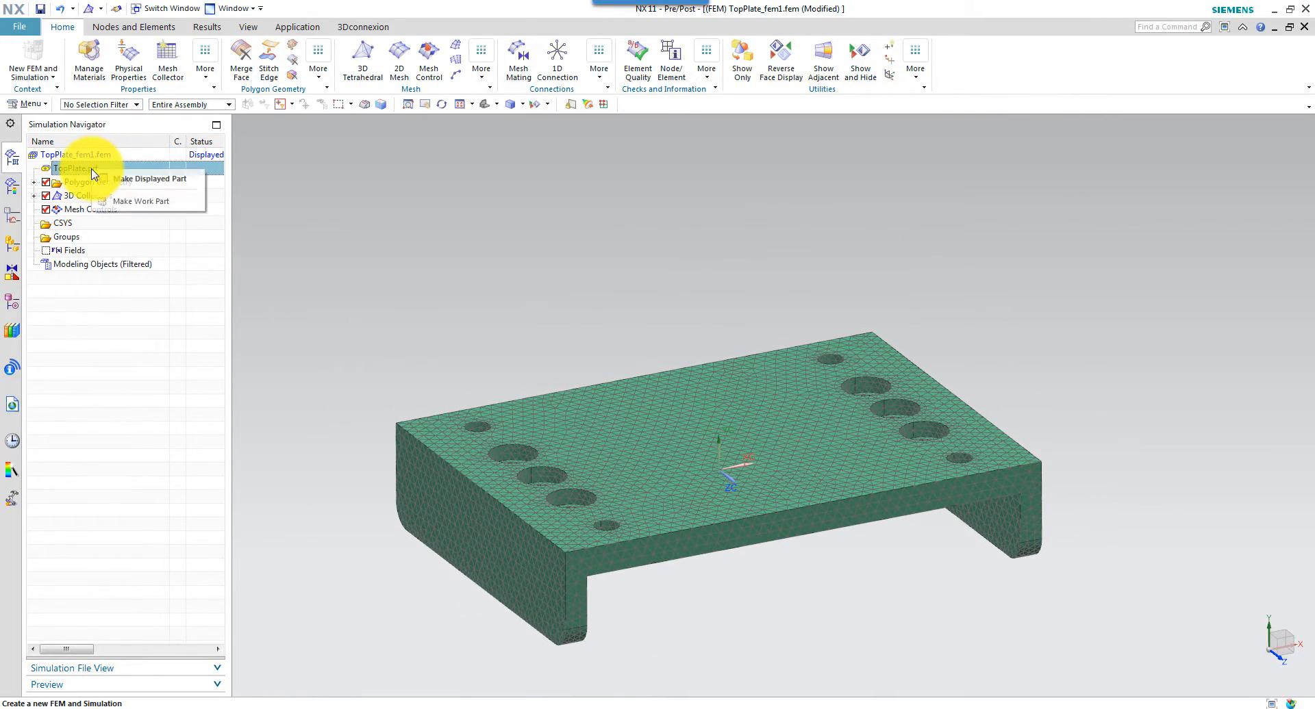
# Return from the top plate's FEM to TopPlate.prt and display its parent, Hinge Assembly, in Modeling.
pyautogui.click(140, 179)
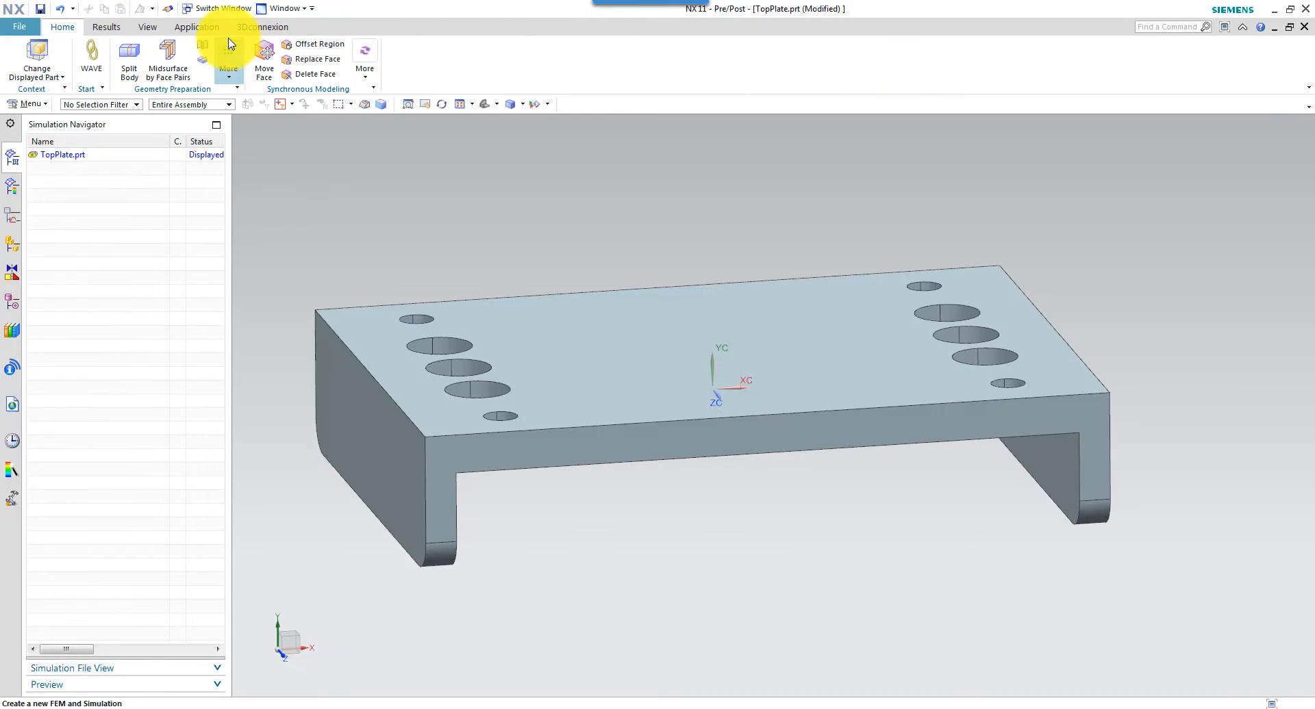
pyautogui.click(205, 30)
pyautogui.click(42, 56)
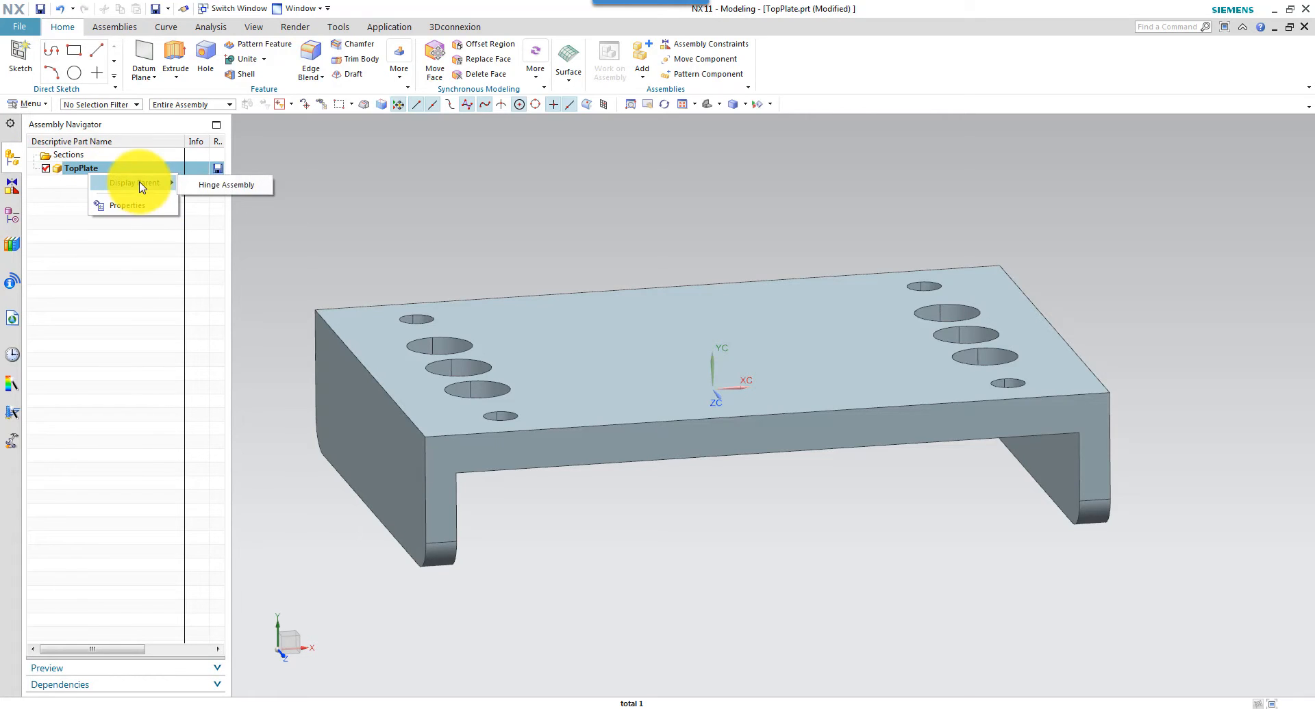
pyautogui.click(210, 185)
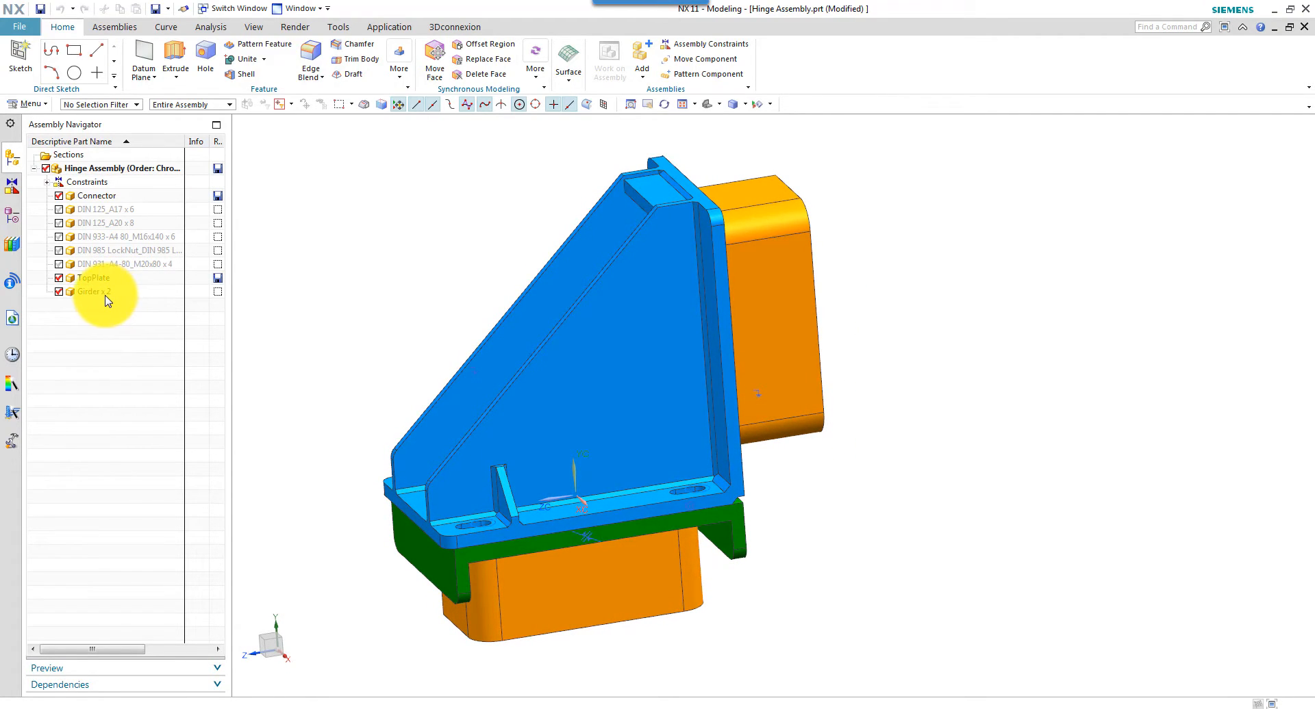
# Make the Girder component of the hinge assembly the displayed part.
pyautogui.click(106, 293)
pyautogui.rightClick(106, 294)
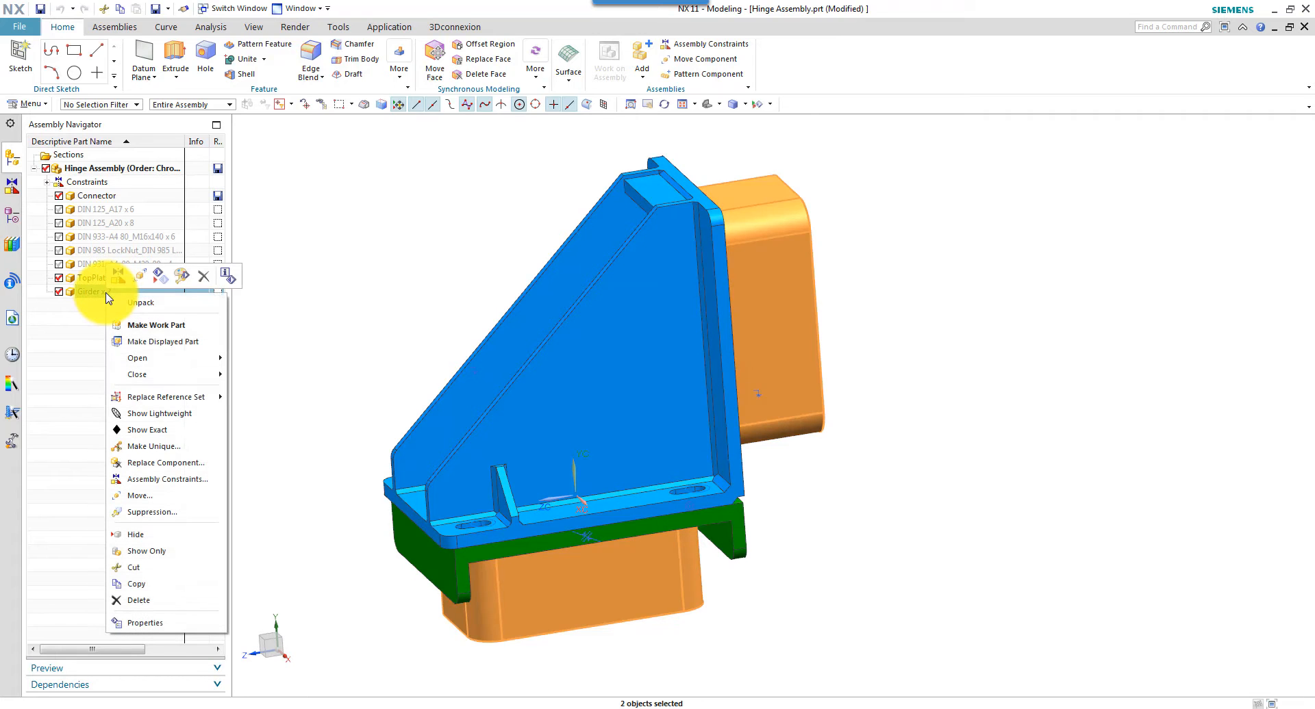
pyautogui.click(164, 342)
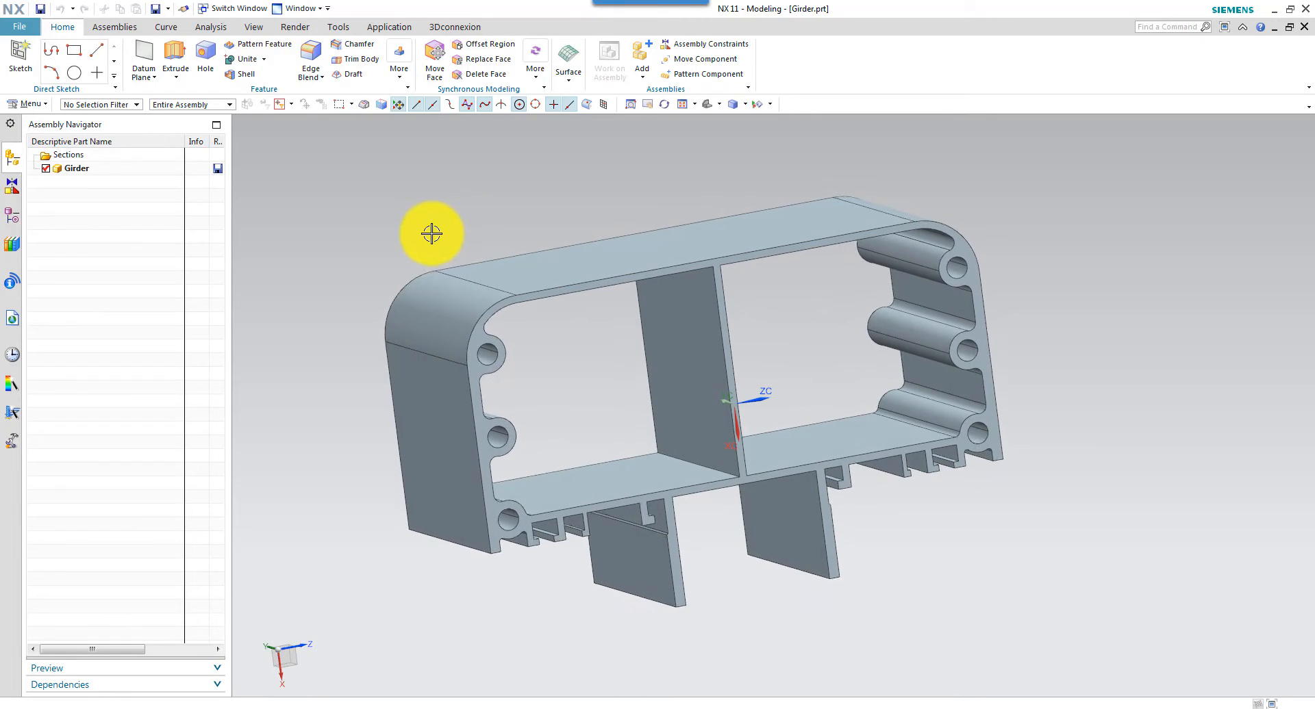
# Switch to Pre/Post and create the FEM file Girder_fem1.fem with the NX Nastran solver and Structural analysis type.
pyautogui.click(386, 30)
pyautogui.click(384, 48)
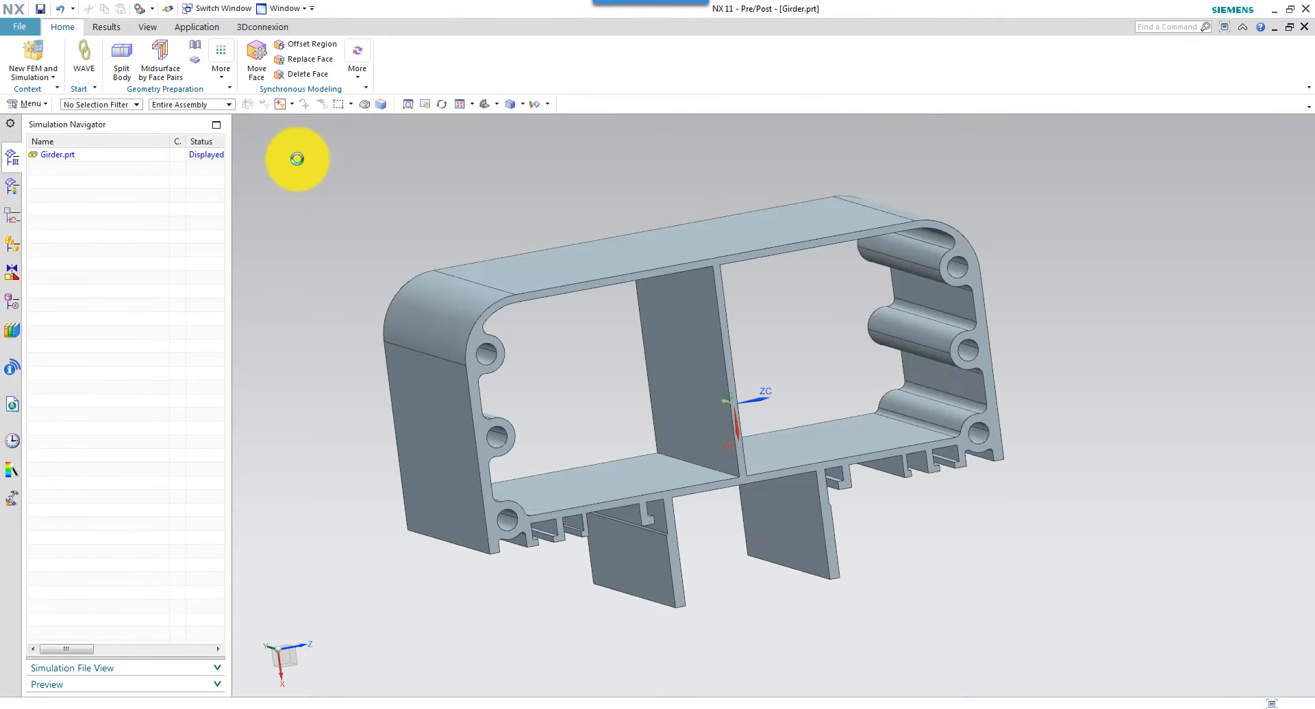
pyautogui.rightClick(73, 158)
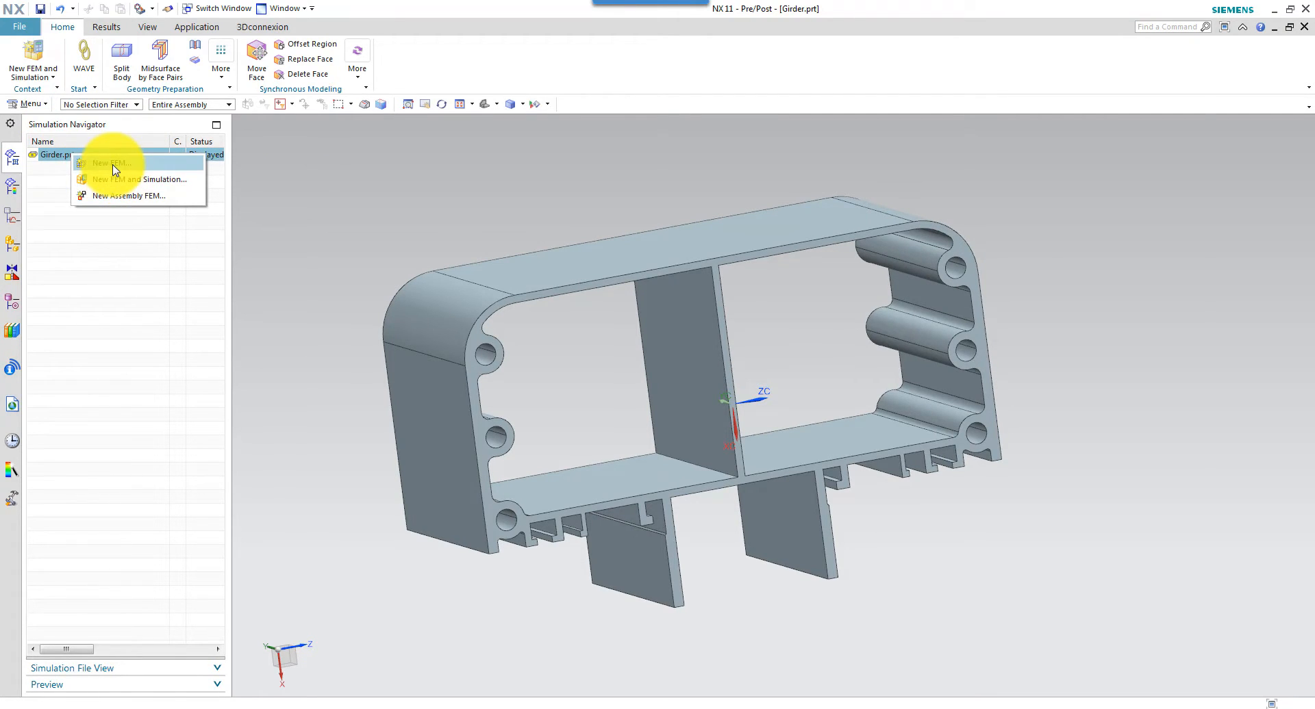
pyautogui.click(114, 168)
pyautogui.click(1114, 529)
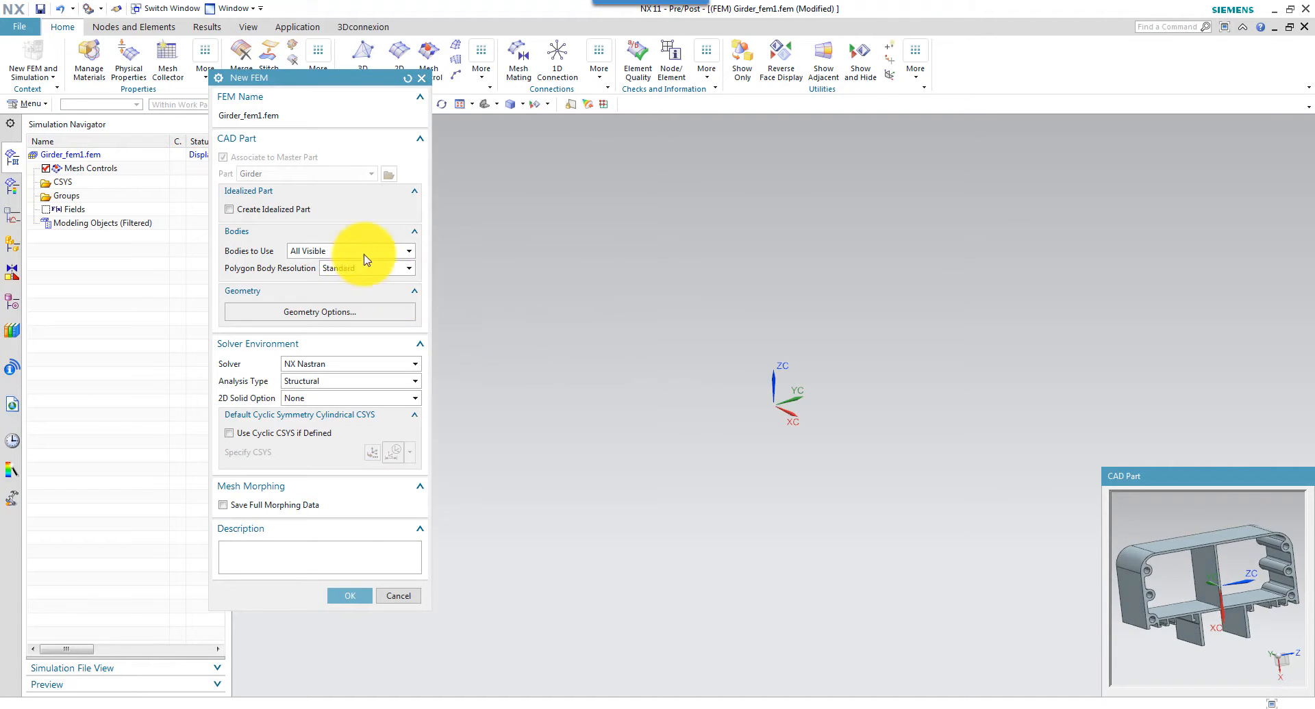
pyautogui.click(350, 597)
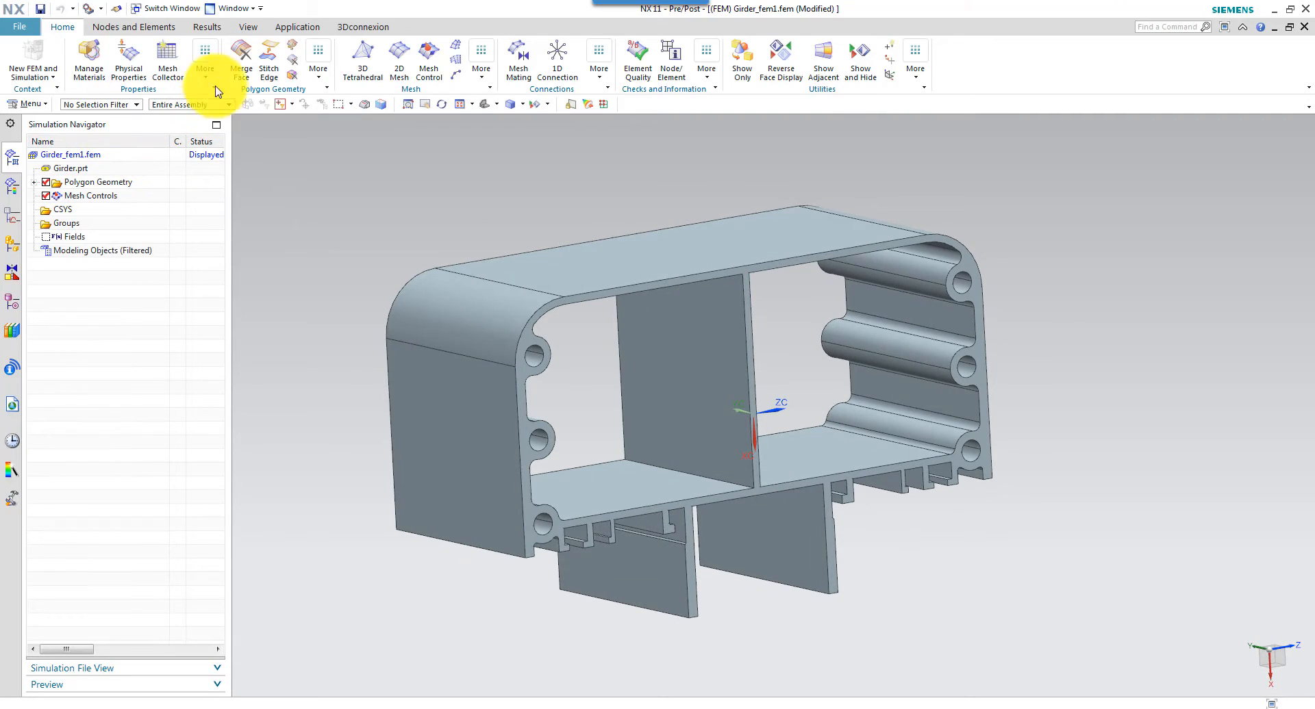
# Assign the library material Aluminum_A356 to the girder body.
pyautogui.click(208, 84)
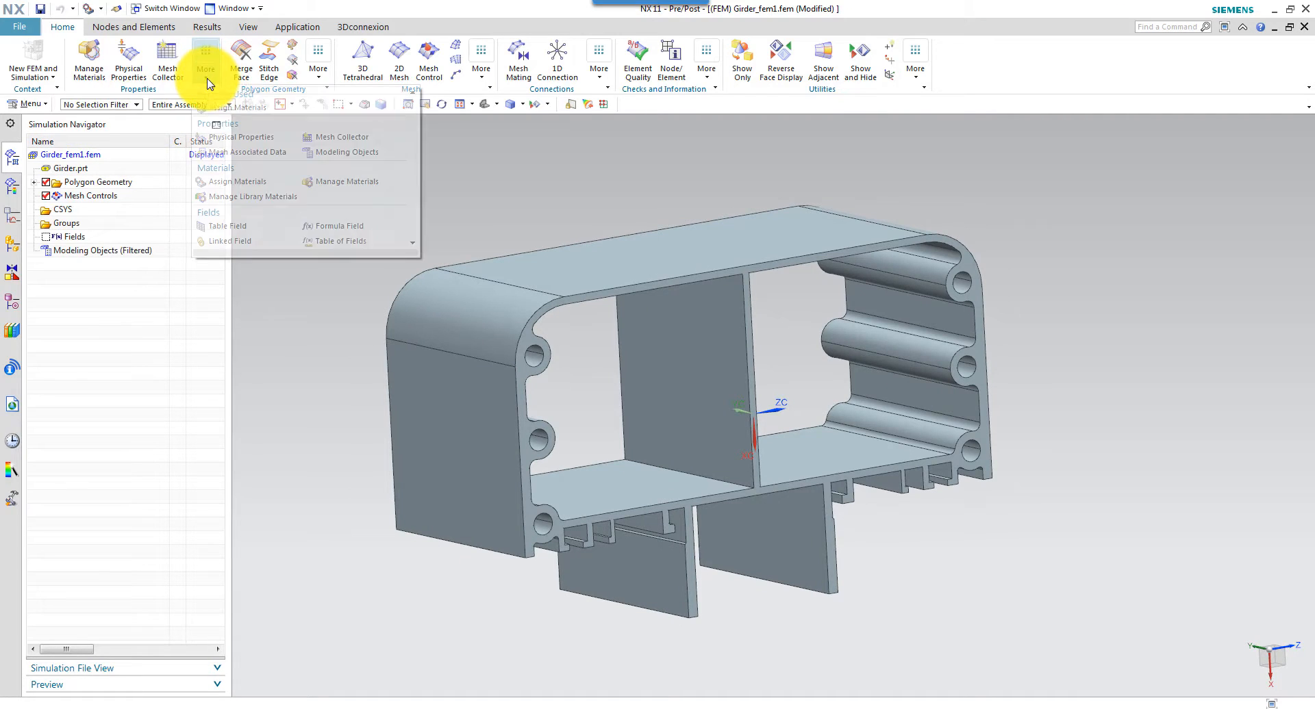
pyautogui.click(235, 182)
pyautogui.click(573, 349)
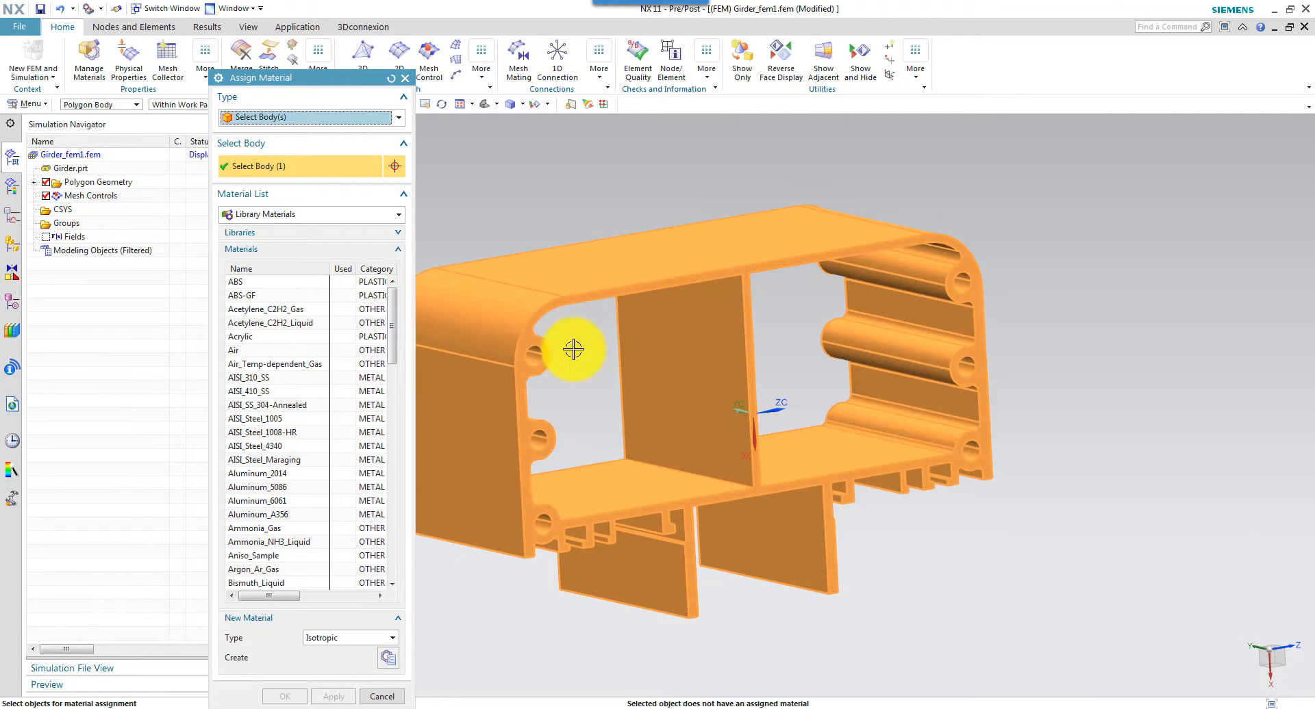
pyautogui.moveTo(393, 317); pyautogui.dragTo(388, 354)
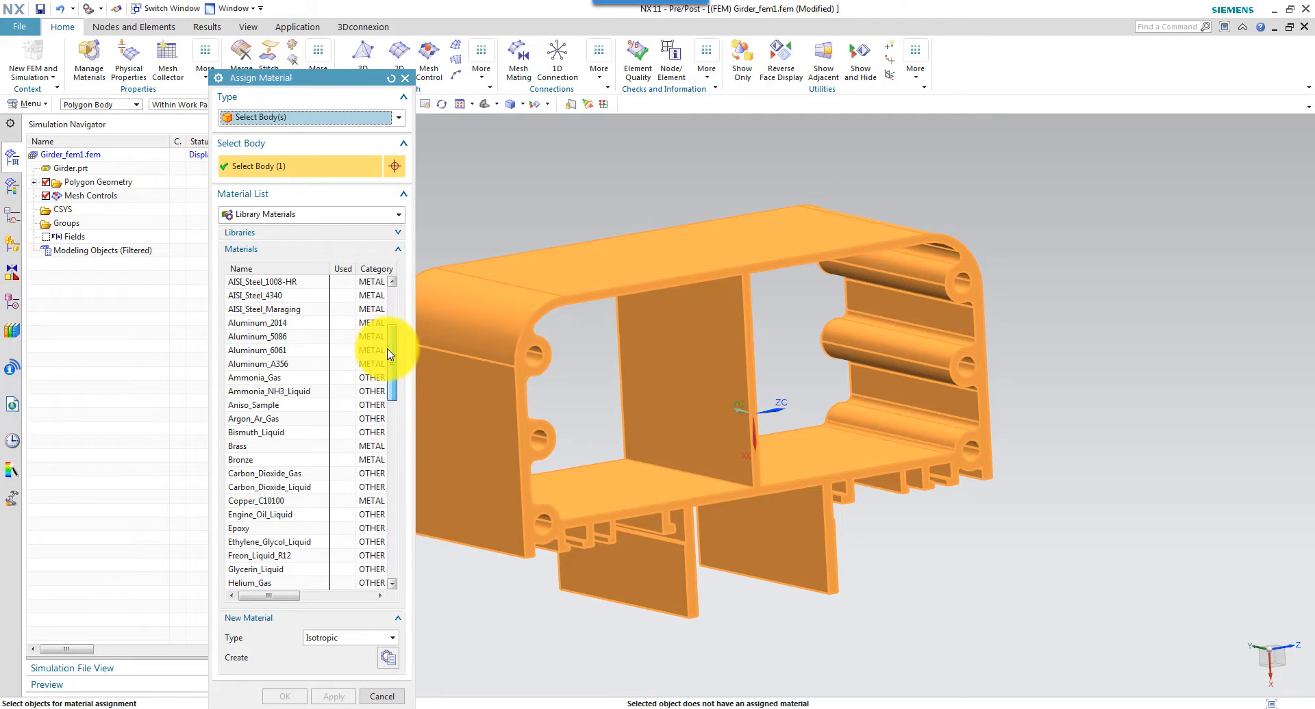
pyautogui.click(273, 365)
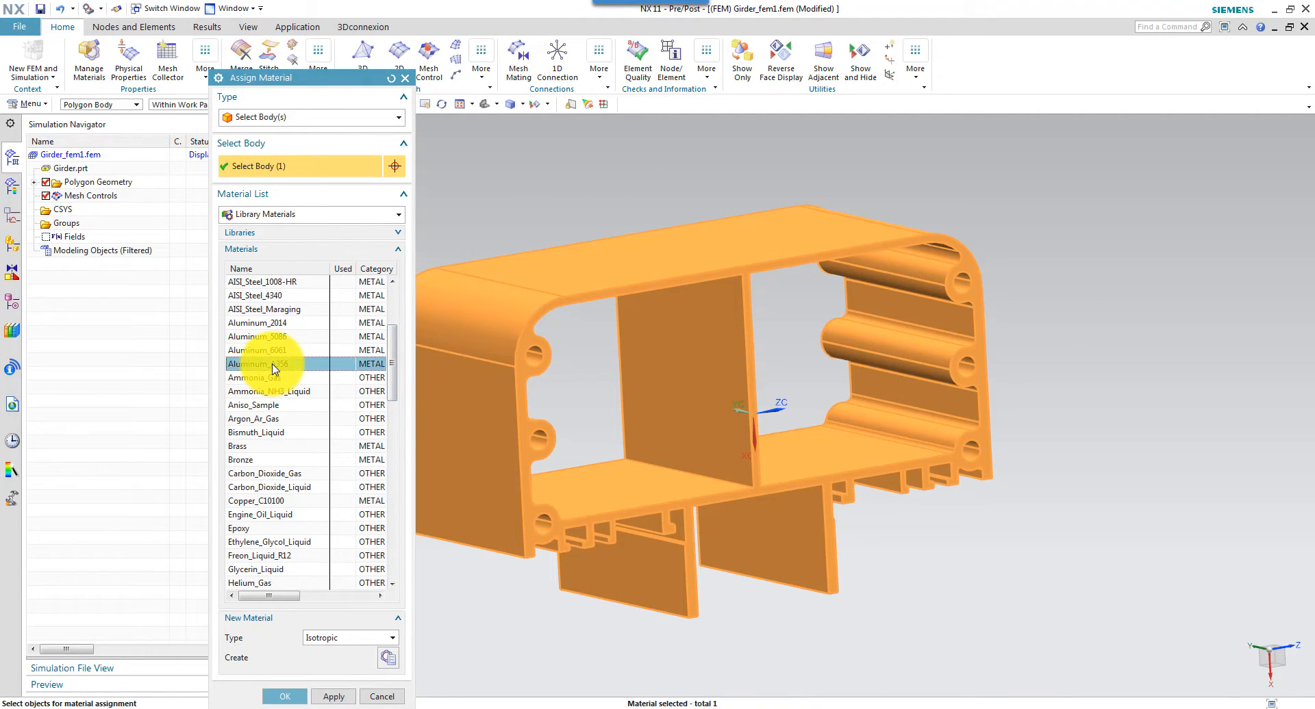
pyautogui.click(287, 697)
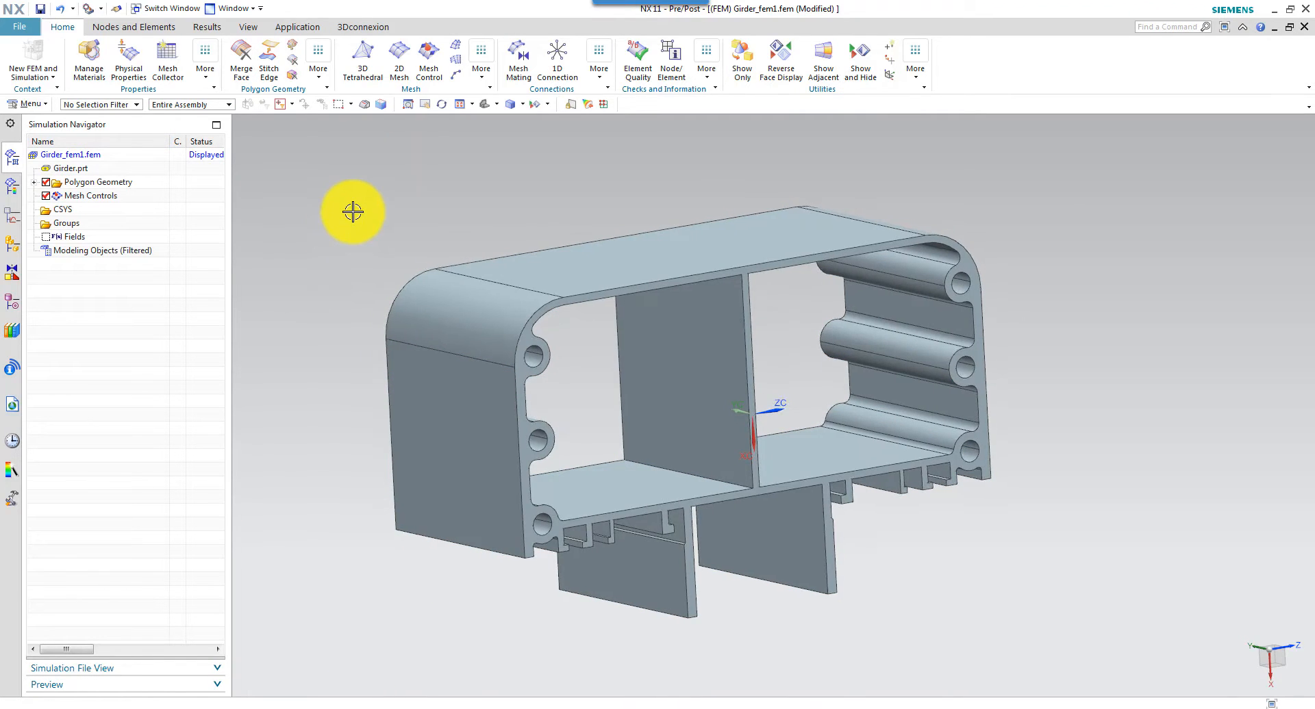
pyautogui.moveTo(352, 212); pyautogui.dragTo(480, 180, button='middle')
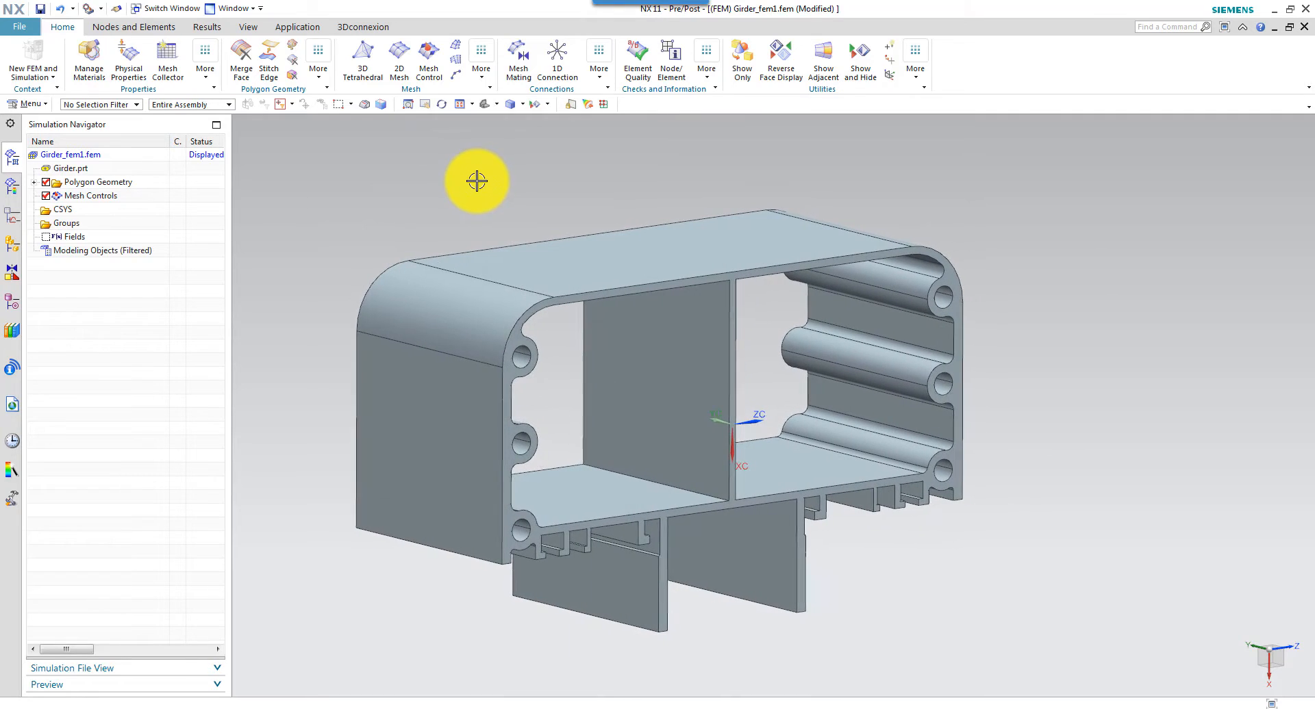
# Create a 3D swept mesh of the girder from its profile end face, using CHEXA(8) elements with a 10 mm source element size.
pyautogui.click(457, 49)
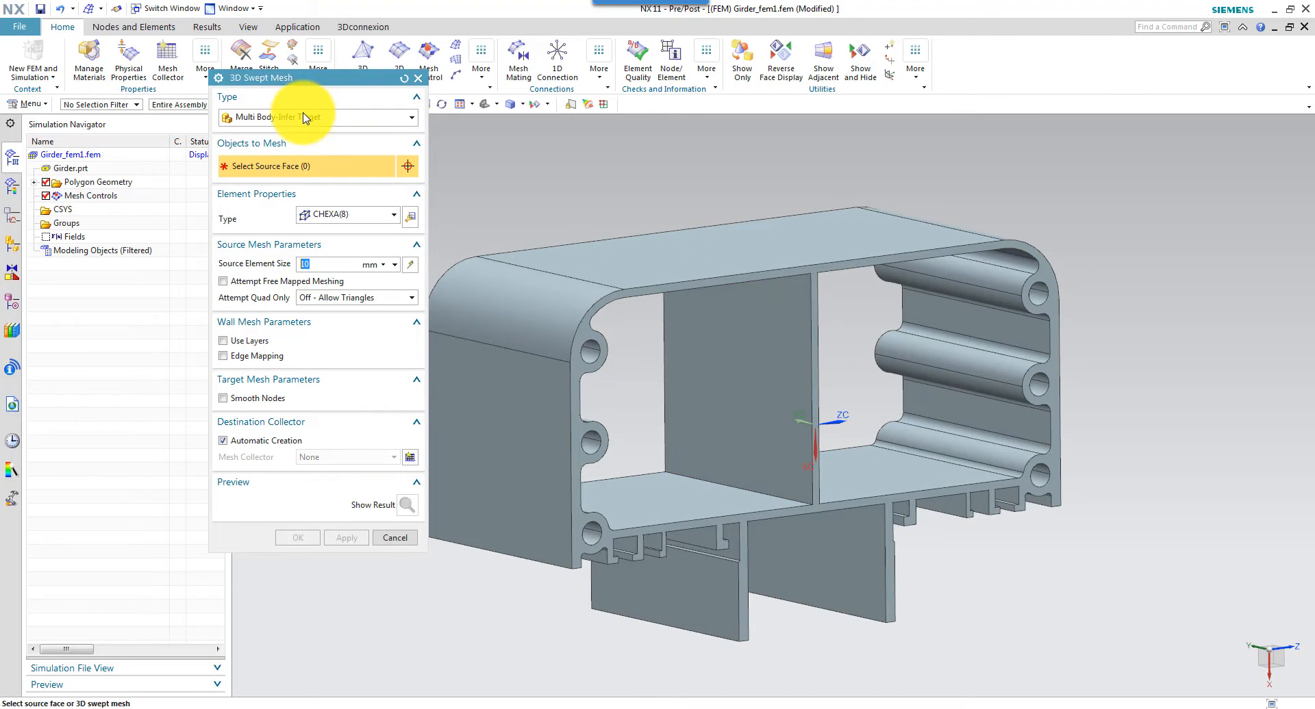
pyautogui.click(763, 277)
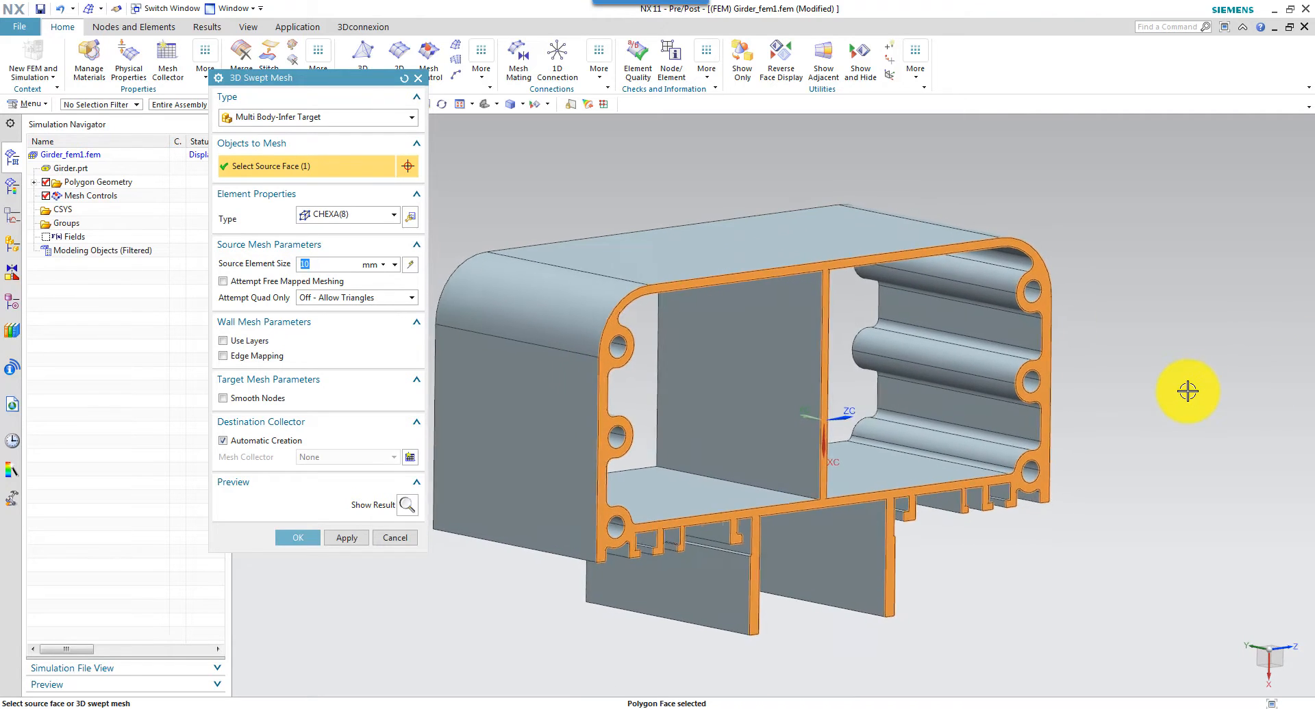
pyautogui.keyDown('ctrl'); pyautogui.moveTo(1187, 395); pyautogui.dragTo(1183, 406, button='middle'); pyautogui.keyUp('ctrl')
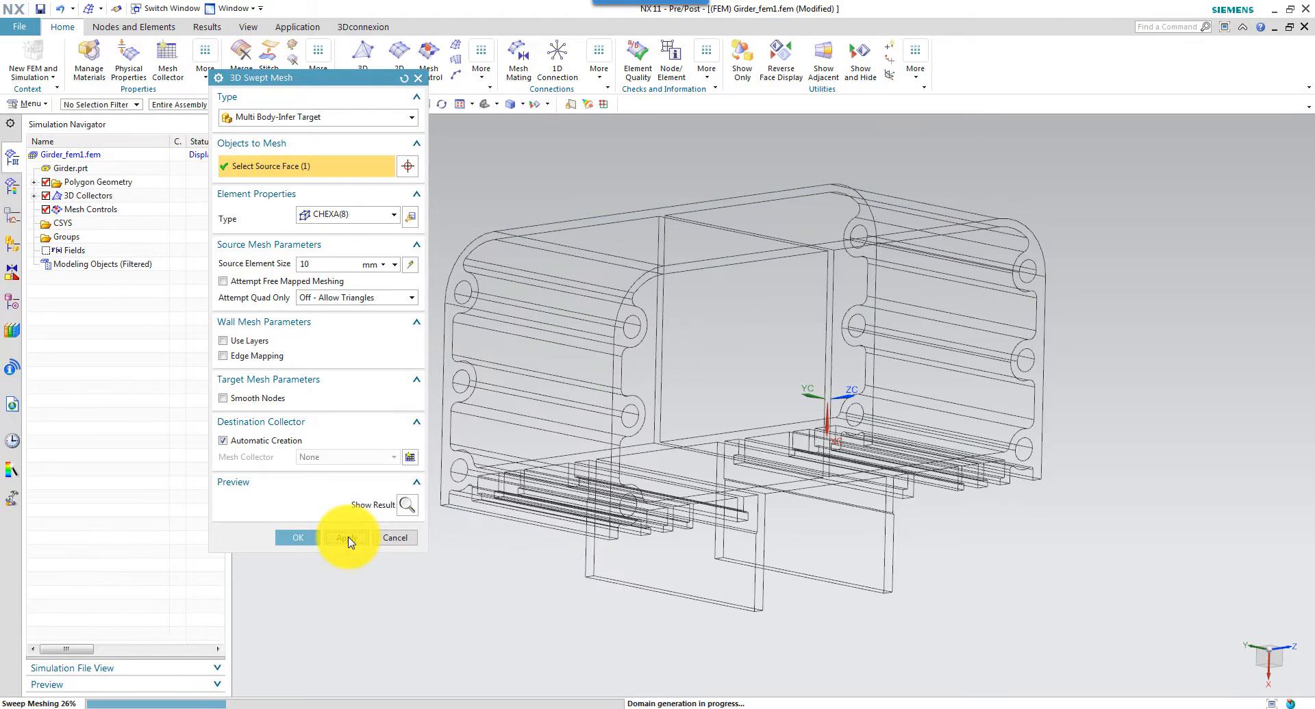
pyautogui.click(305, 539)
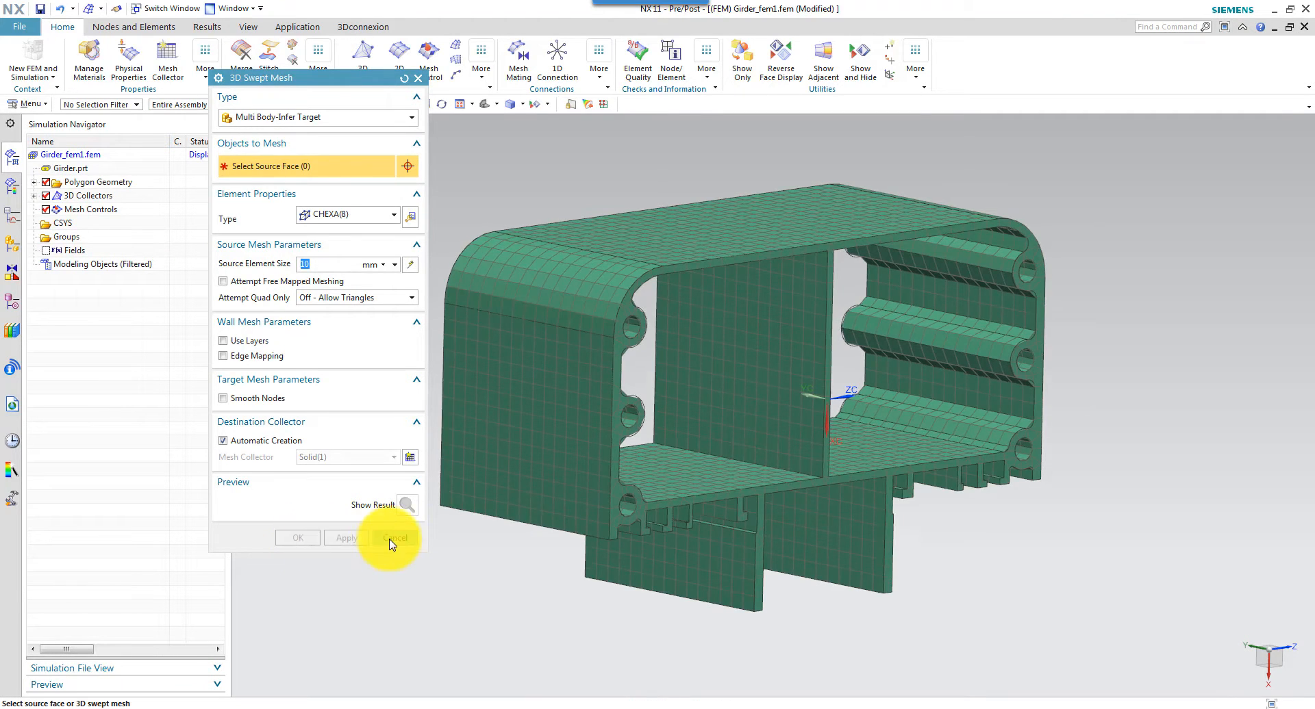
pyautogui.click(395, 539)
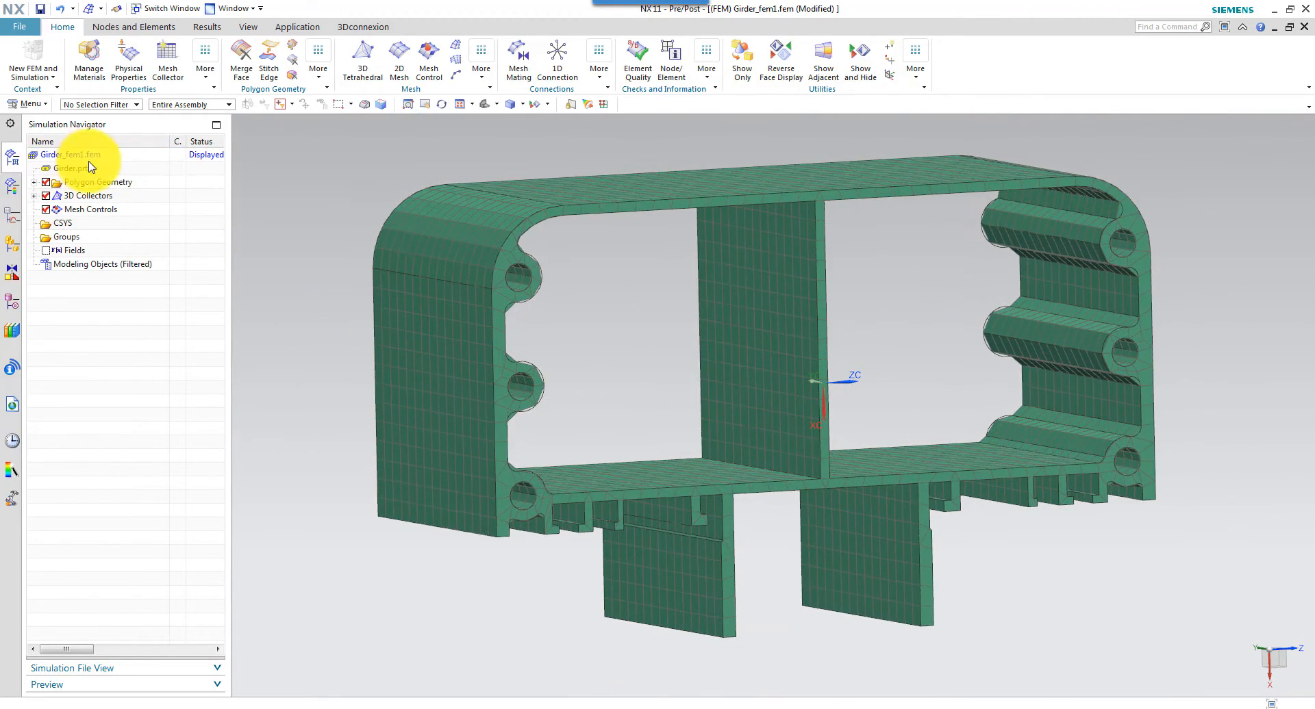
# Return from the girder's FEM to Girder.prt and display its parent, Hinge Assembly, in Modeling.
pyautogui.rightClick(86, 172)
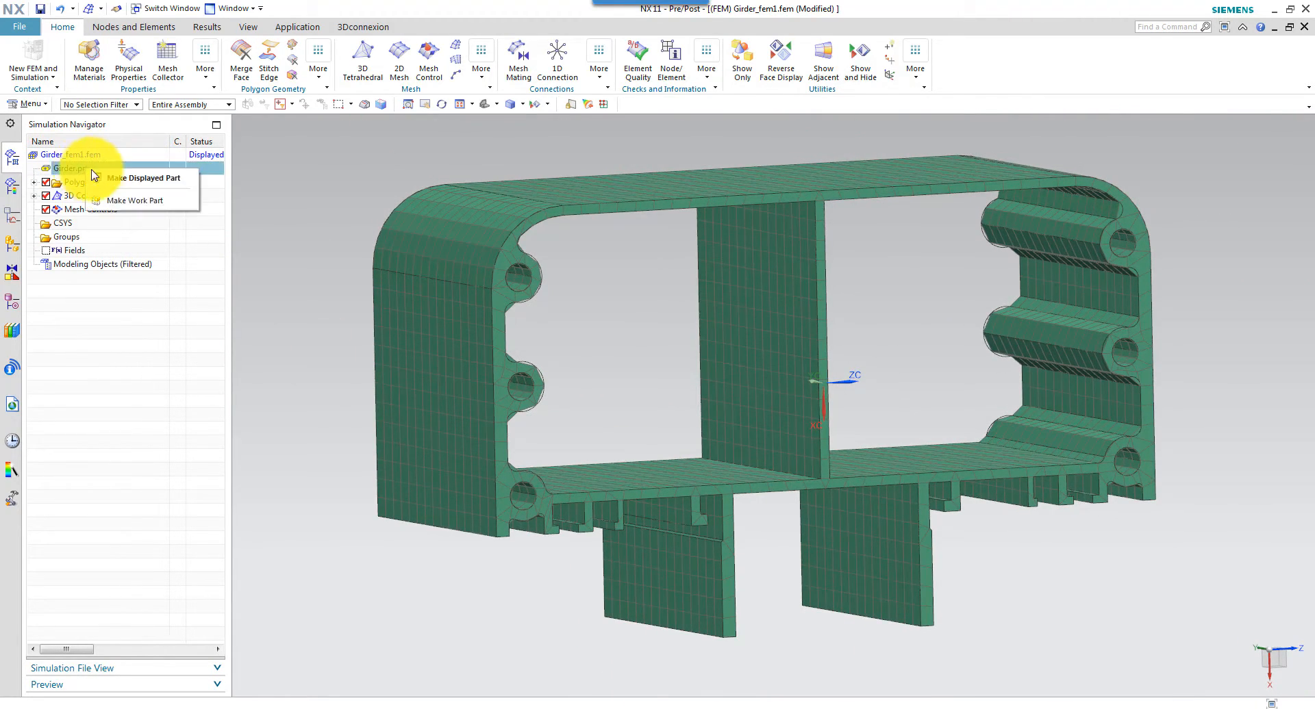
pyautogui.click(146, 181)
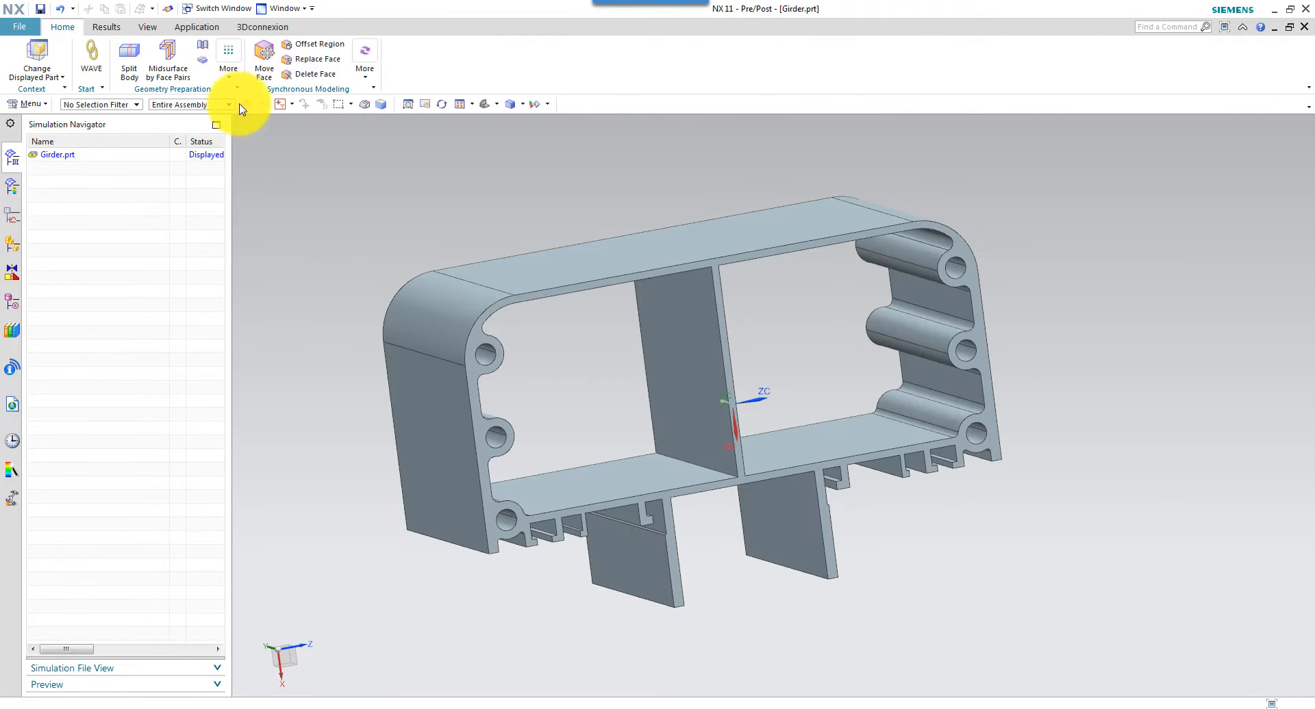
pyautogui.click(191, 27)
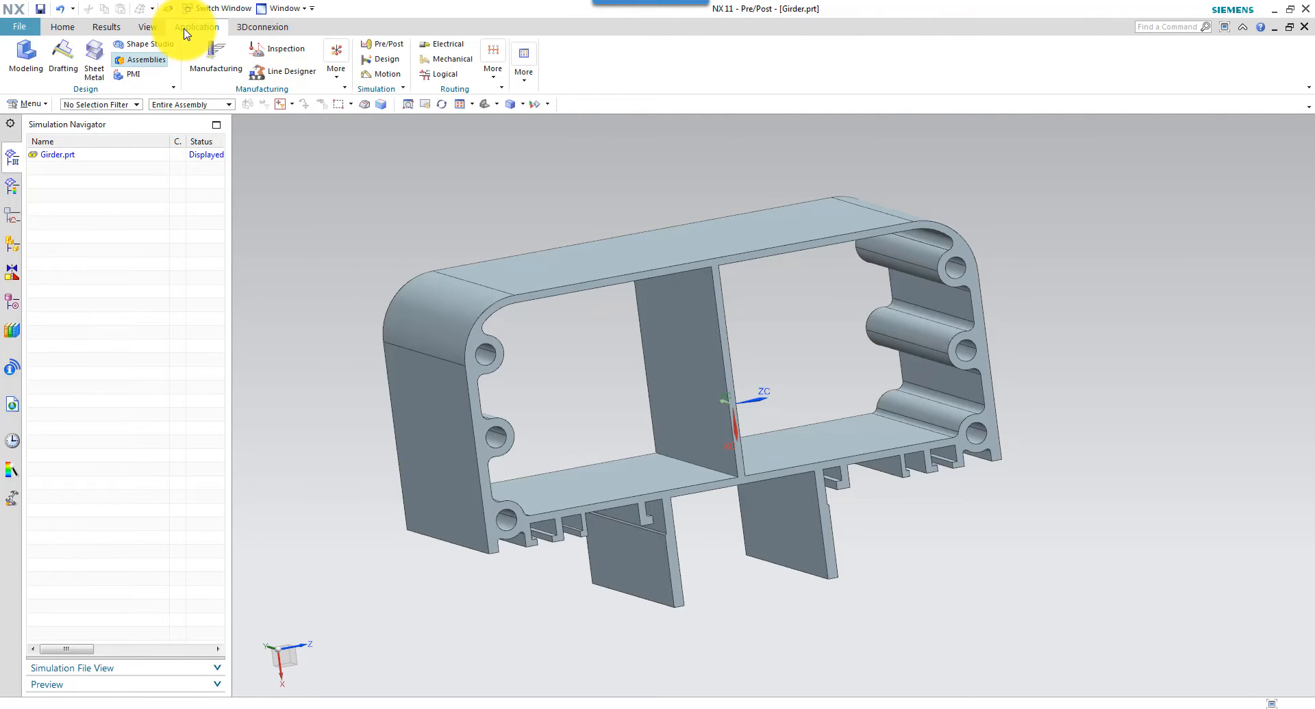
pyautogui.click(38, 56)
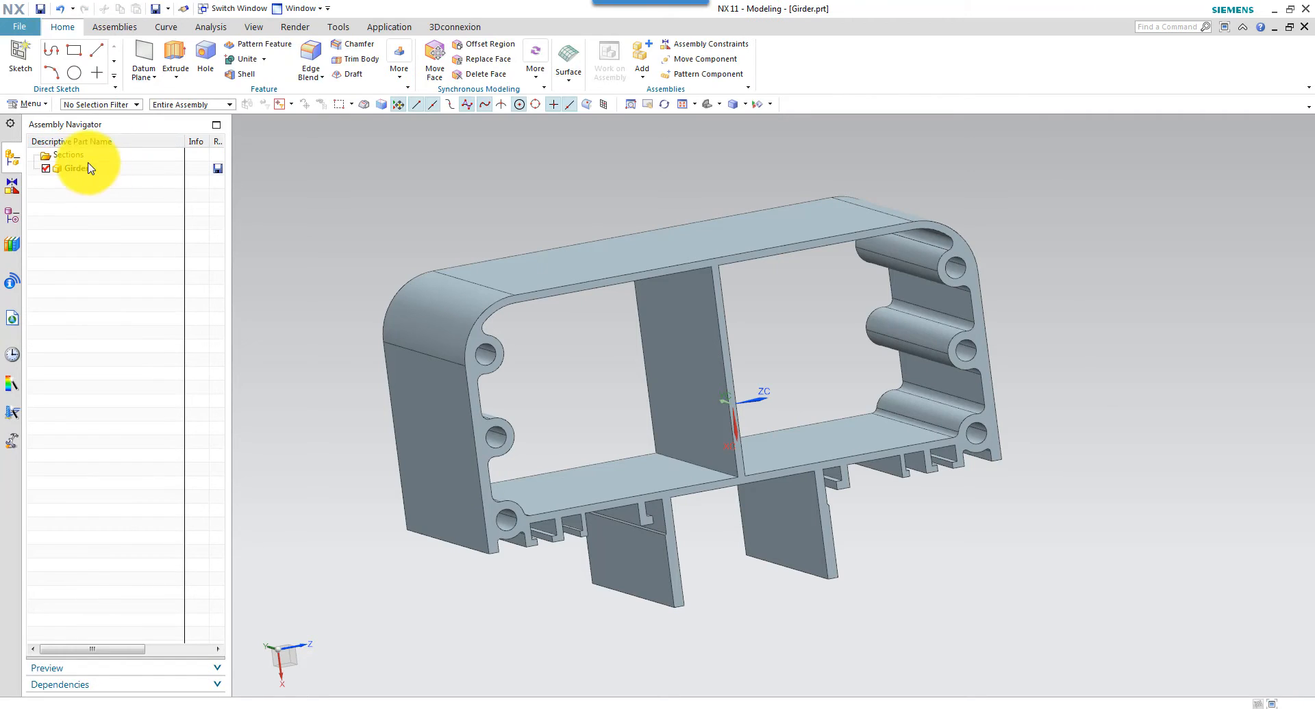
pyautogui.moveTo(137, 177)
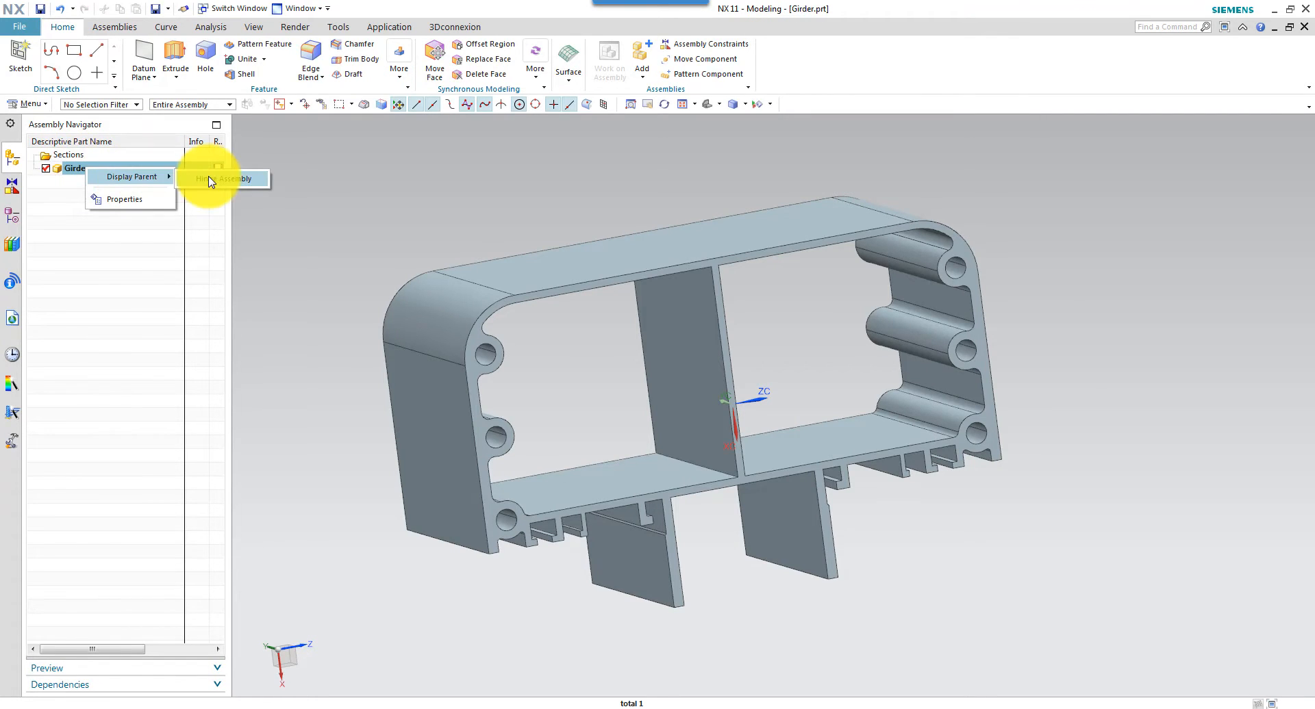
pyautogui.click(218, 179)
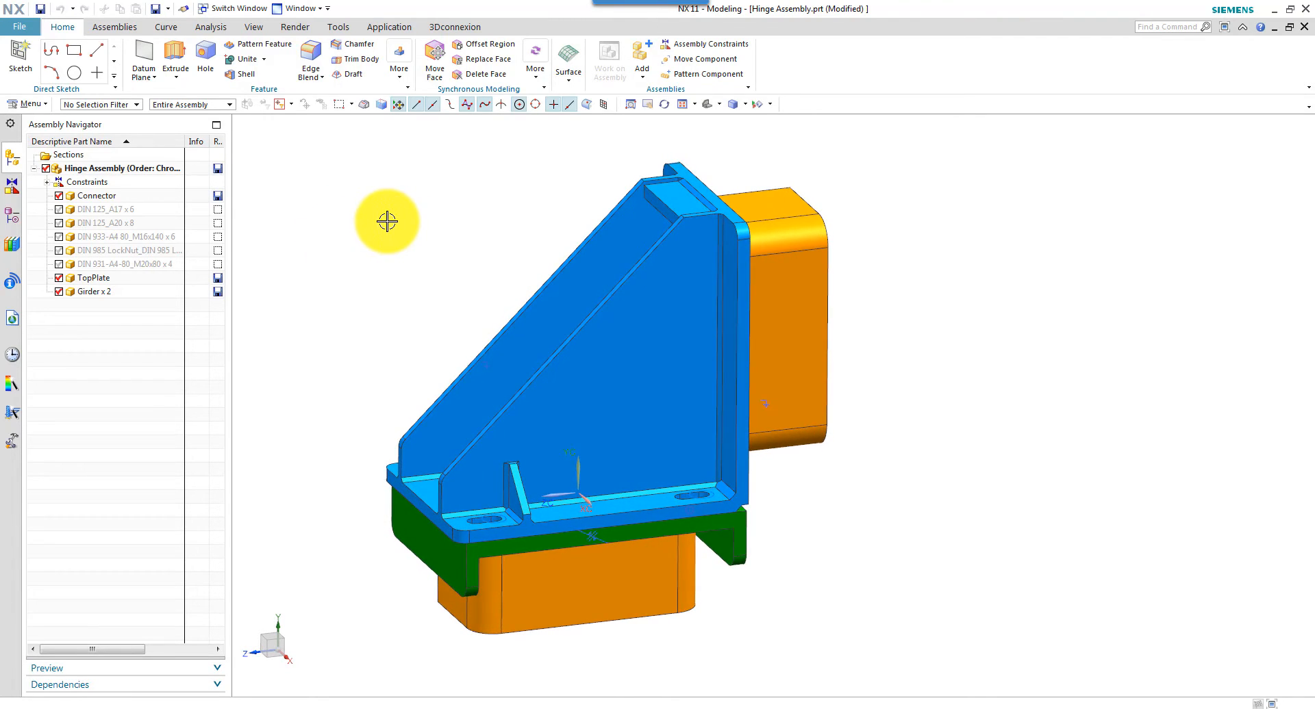
# Switch to Pre/Post and create the assembly FEM Hinge Assembly_assyfem1.afm with the NX Nastran solver and Structural analysis type.
pyautogui.rightClick(127, 171)
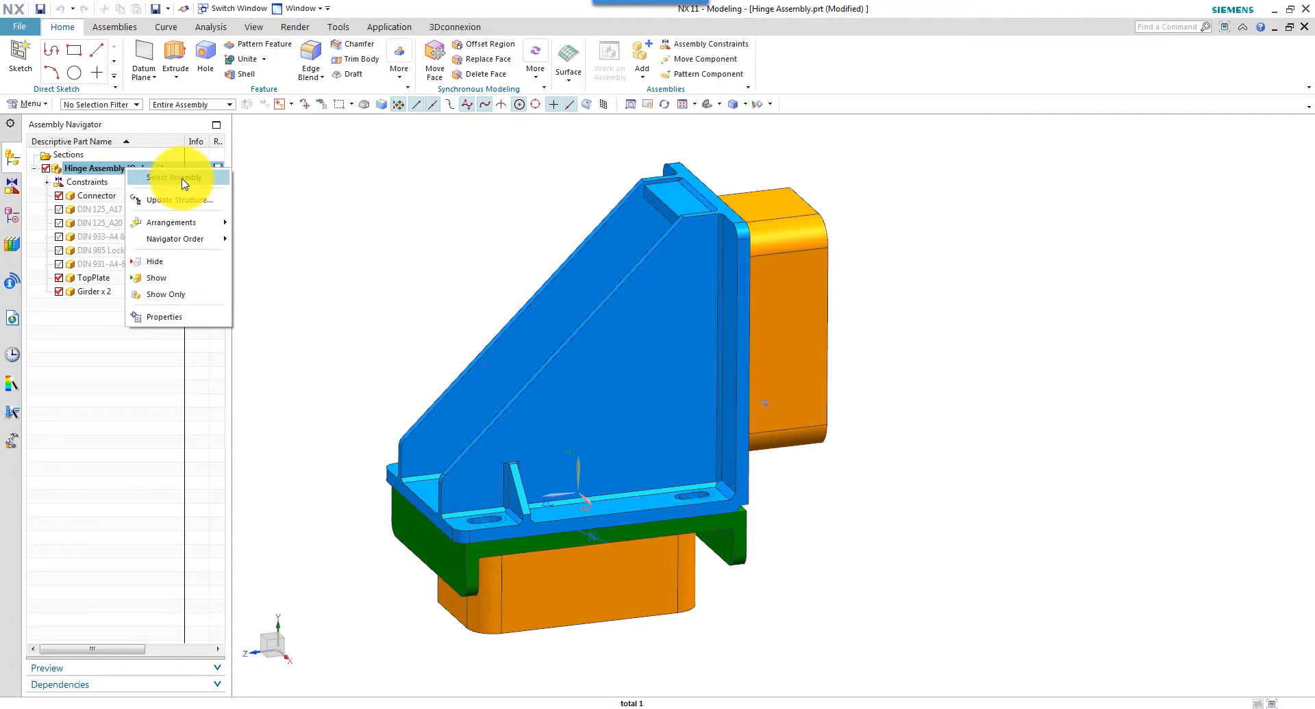
pyautogui.click(385, 224)
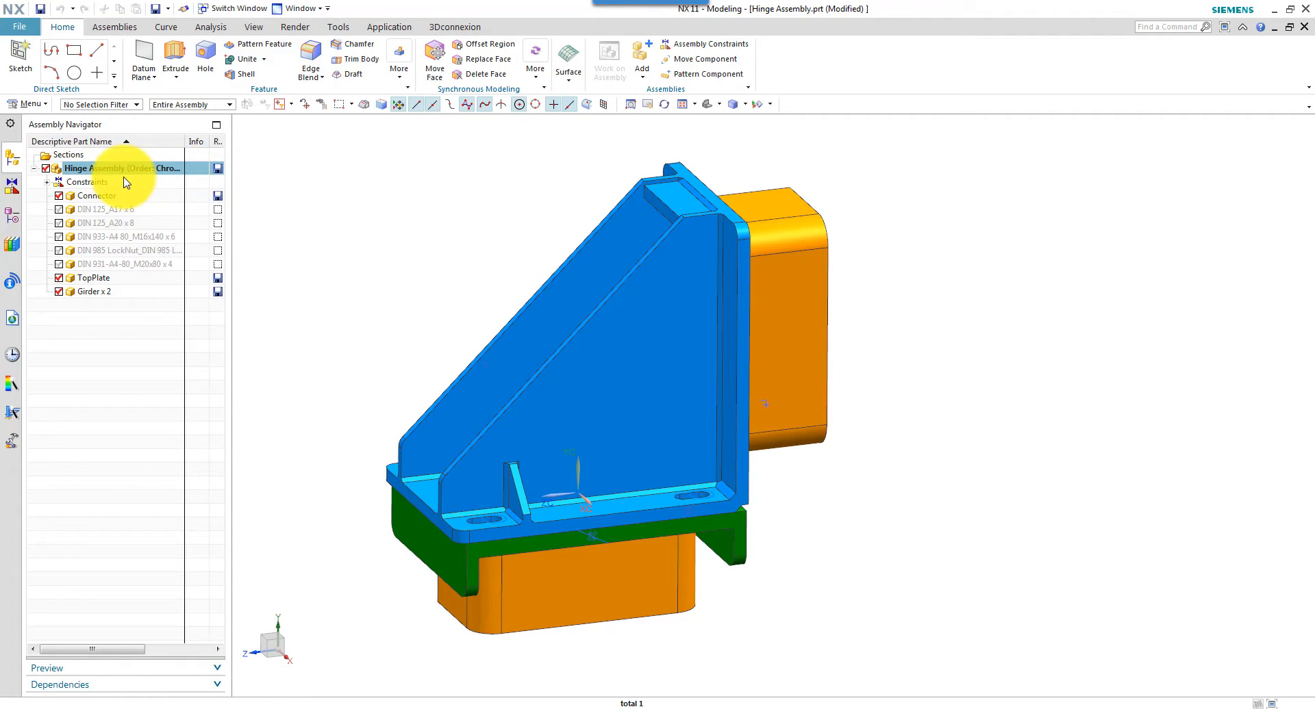
pyautogui.click(381, 30)
pyautogui.click(385, 46)
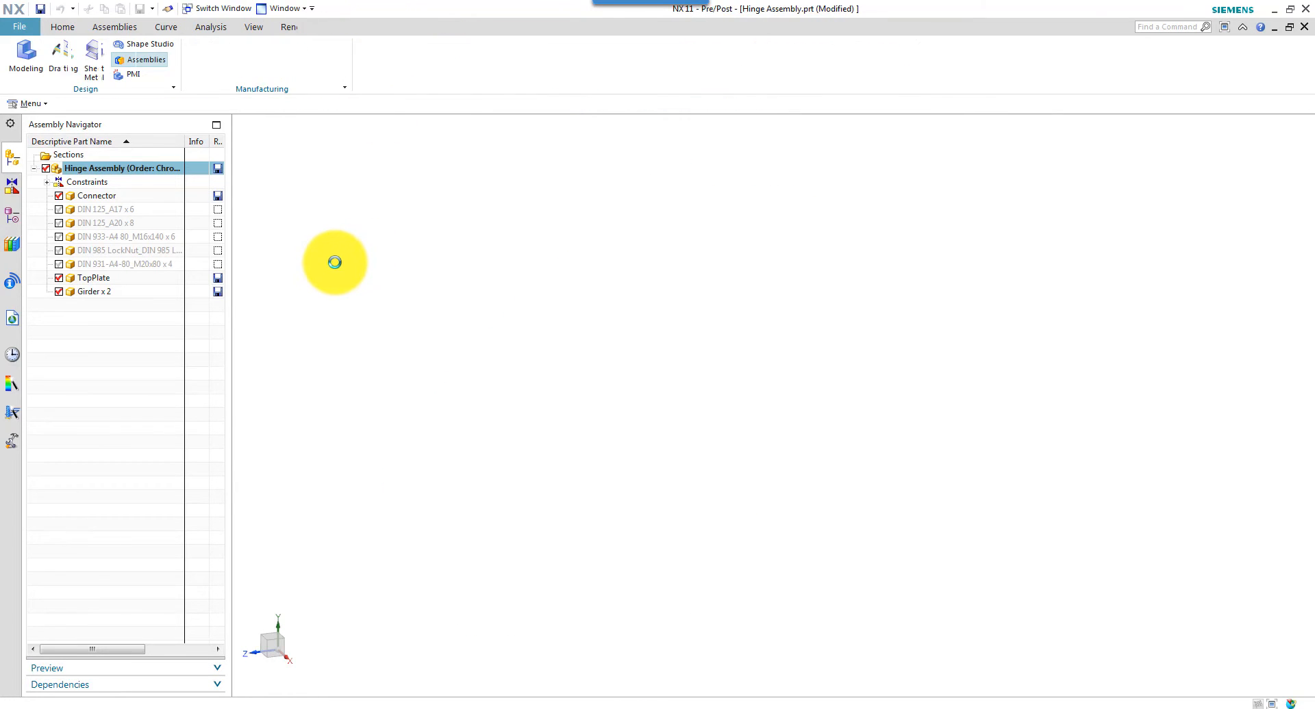
pyautogui.click(103, 155)
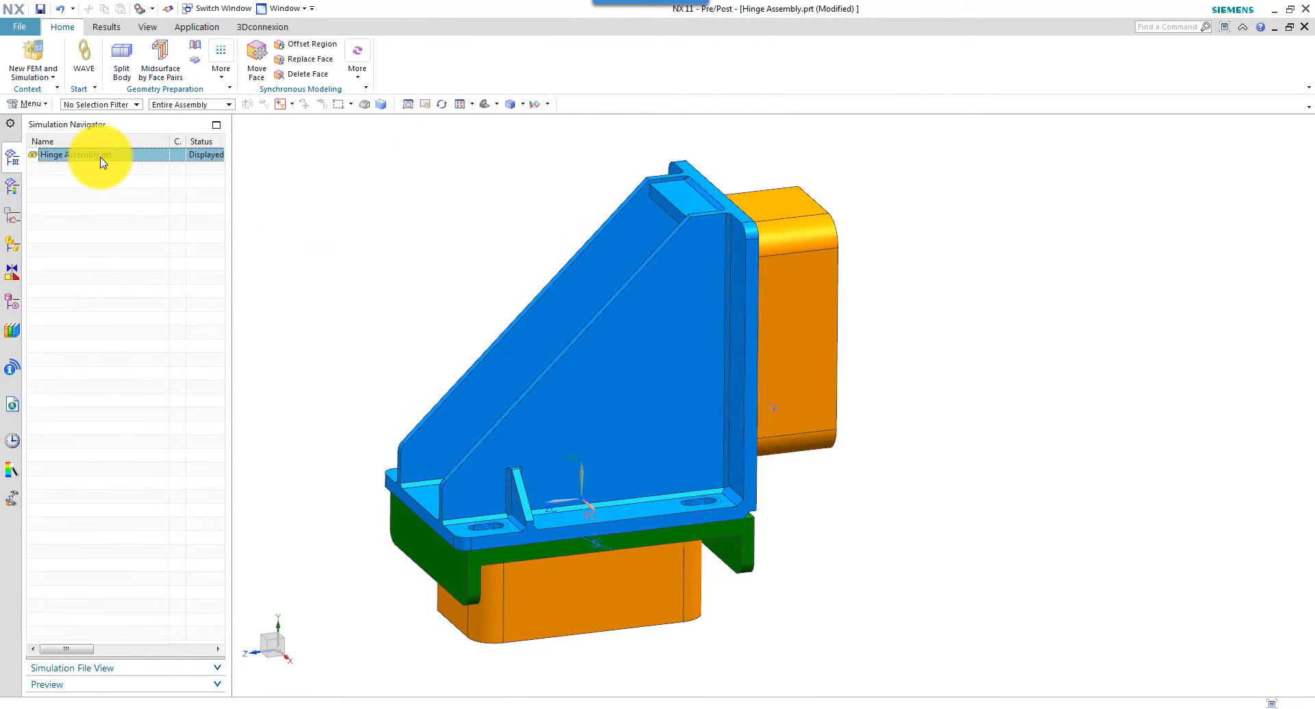
pyautogui.rightClick(102, 160)
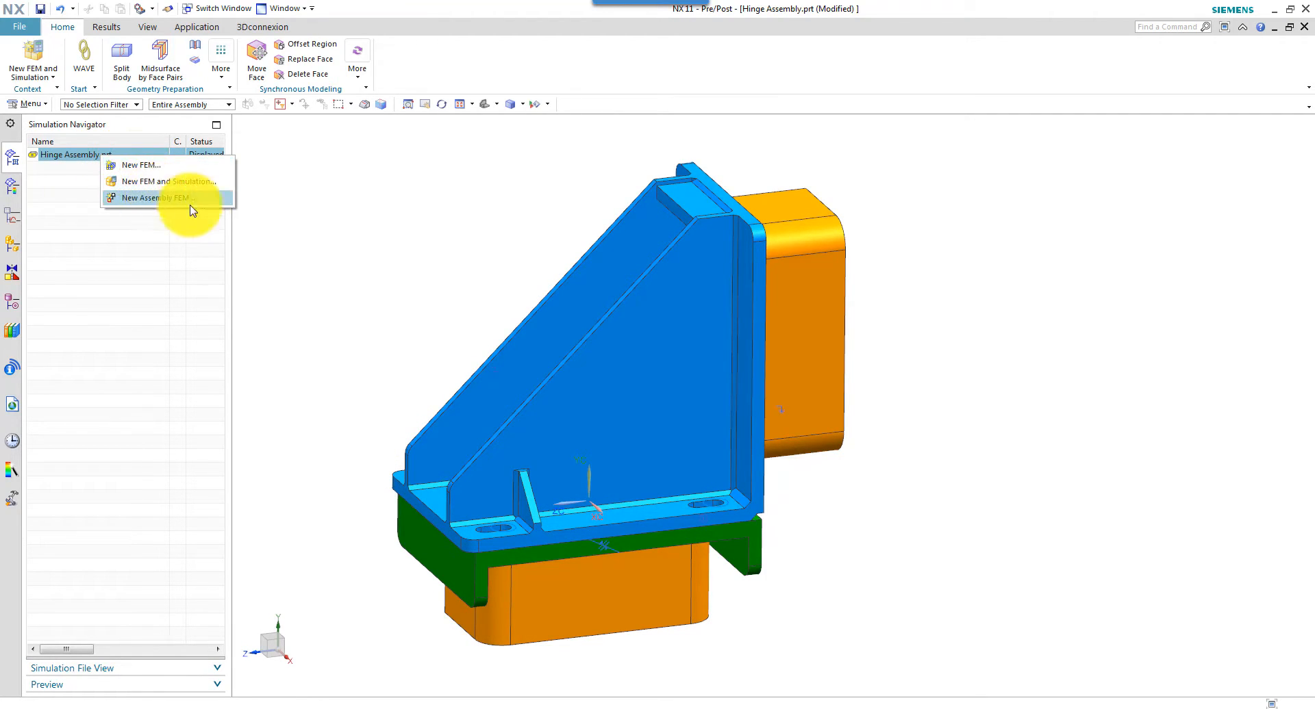
pyautogui.click(158, 198)
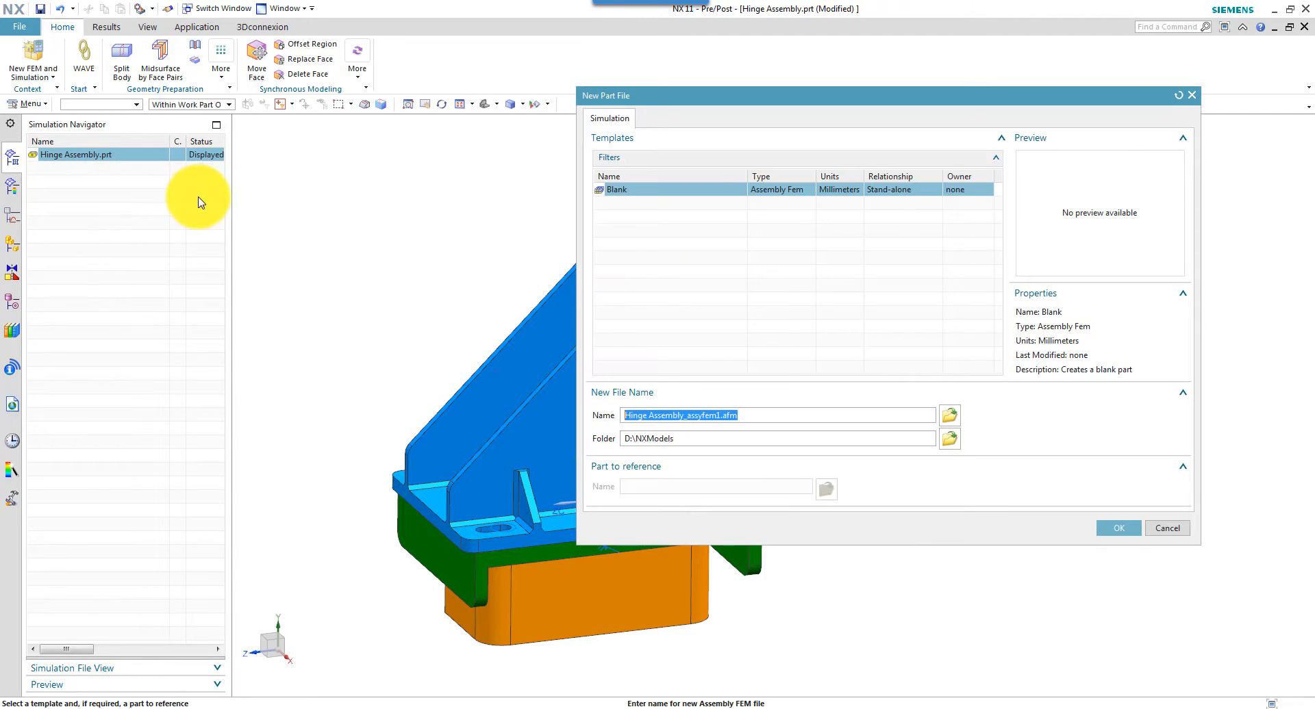
pyautogui.click(1118, 534)
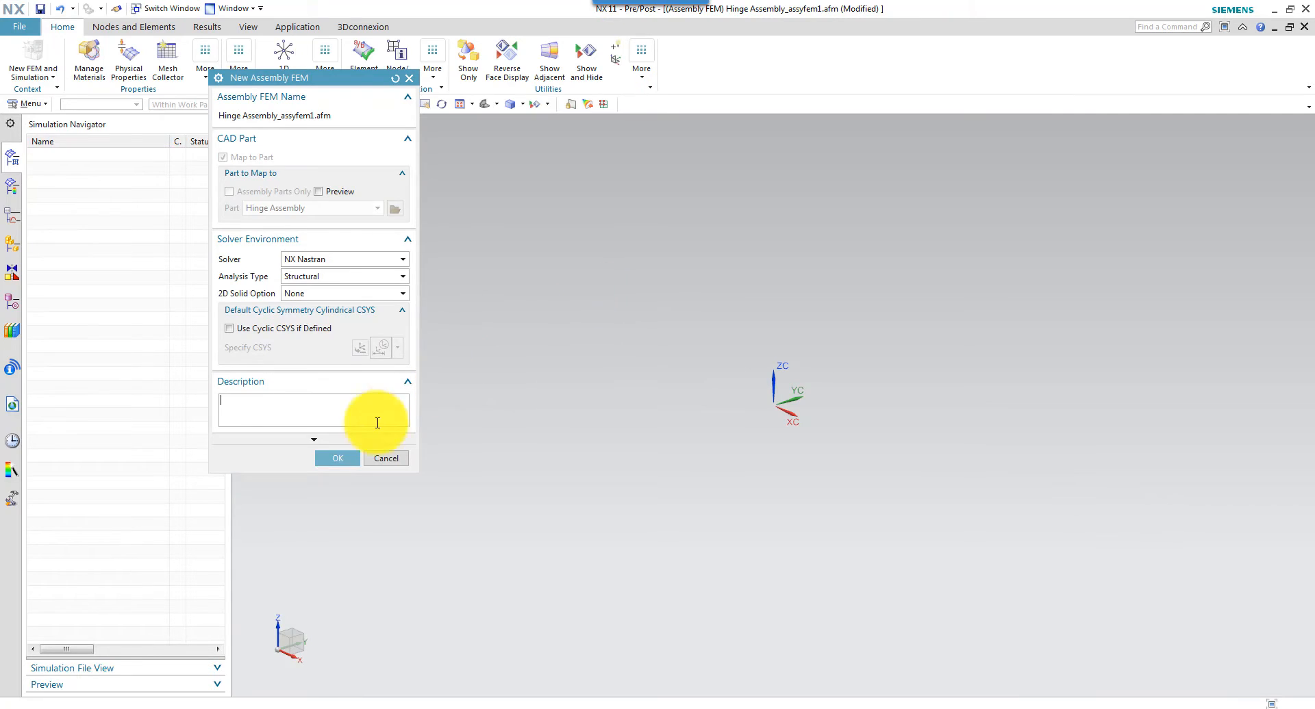
pyautogui.click(343, 459)
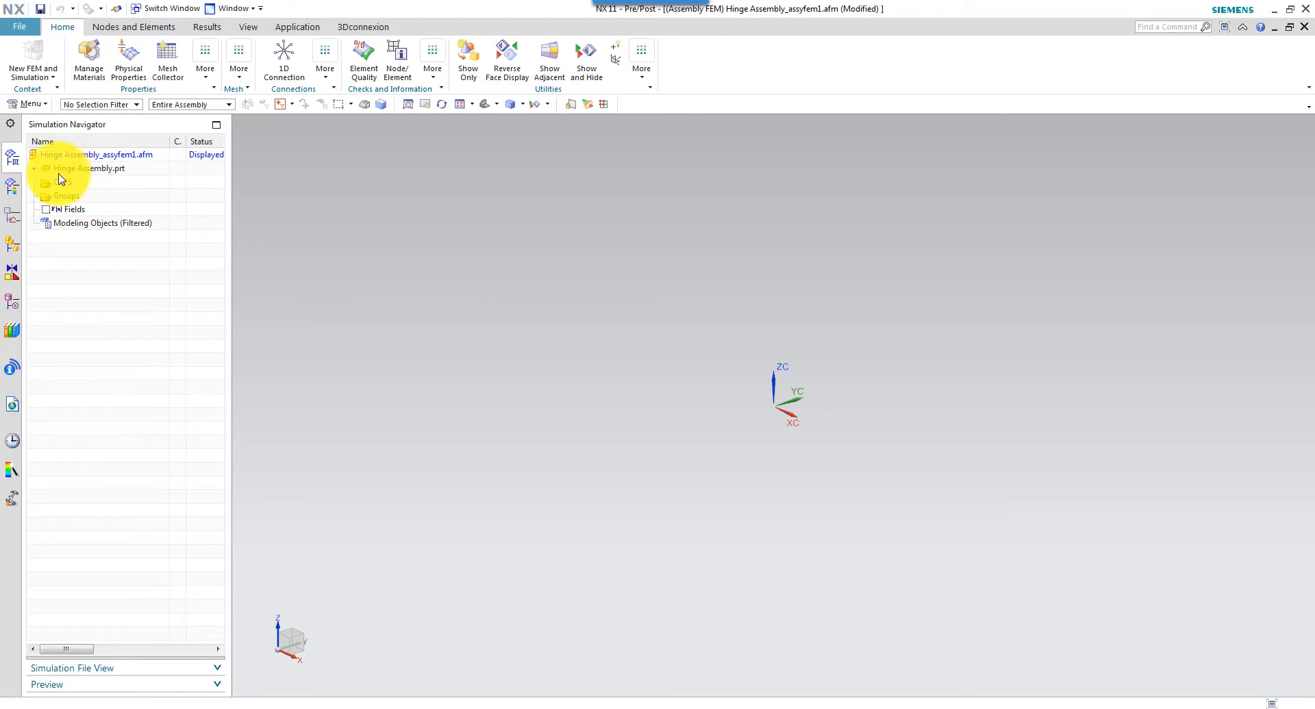
# Map the first Girder.prt component of Hinge Assembly.prt to the existing FE model Girder_fem1.
pyautogui.click(35, 168)
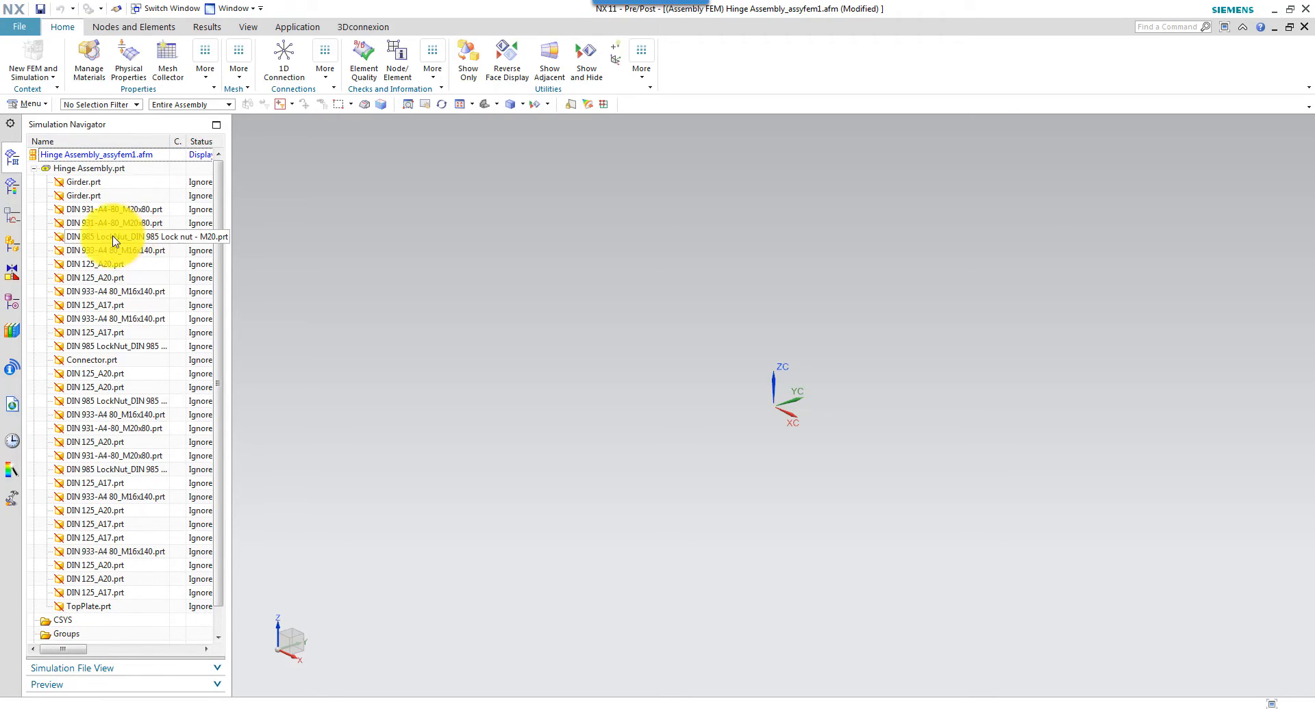
pyautogui.click(92, 183)
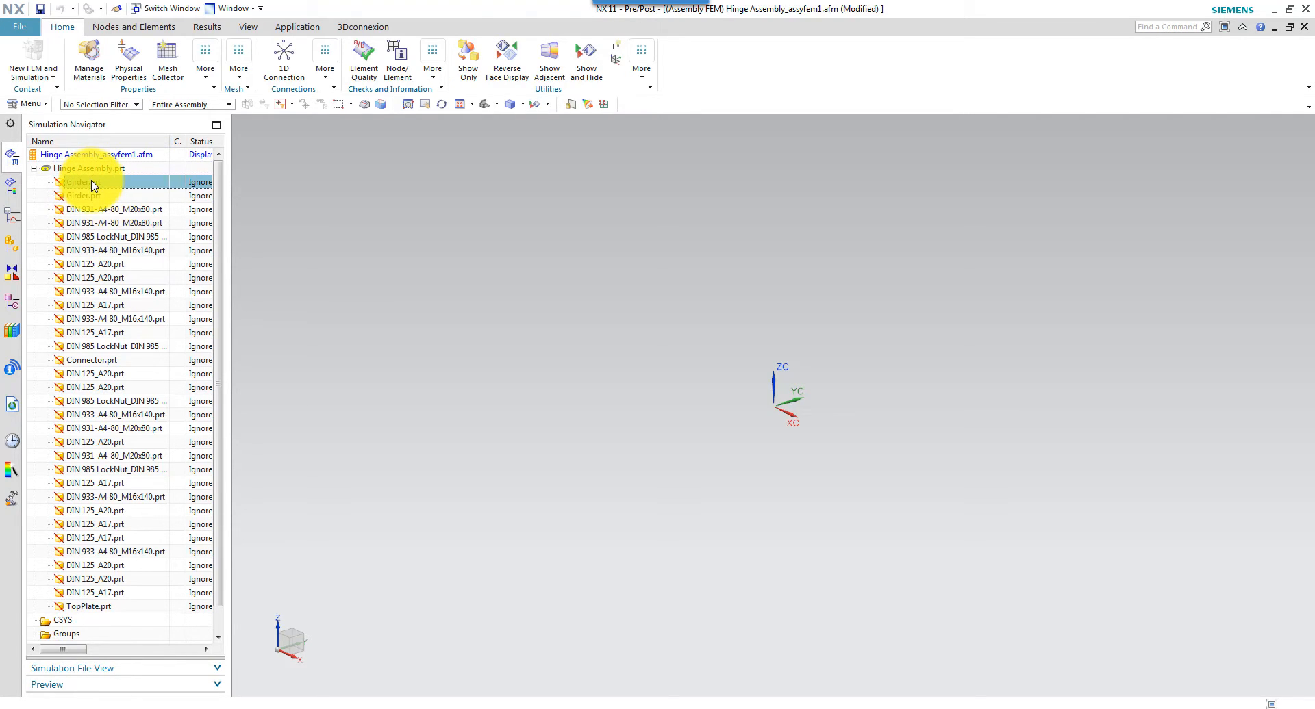
pyautogui.rightClick(94, 185)
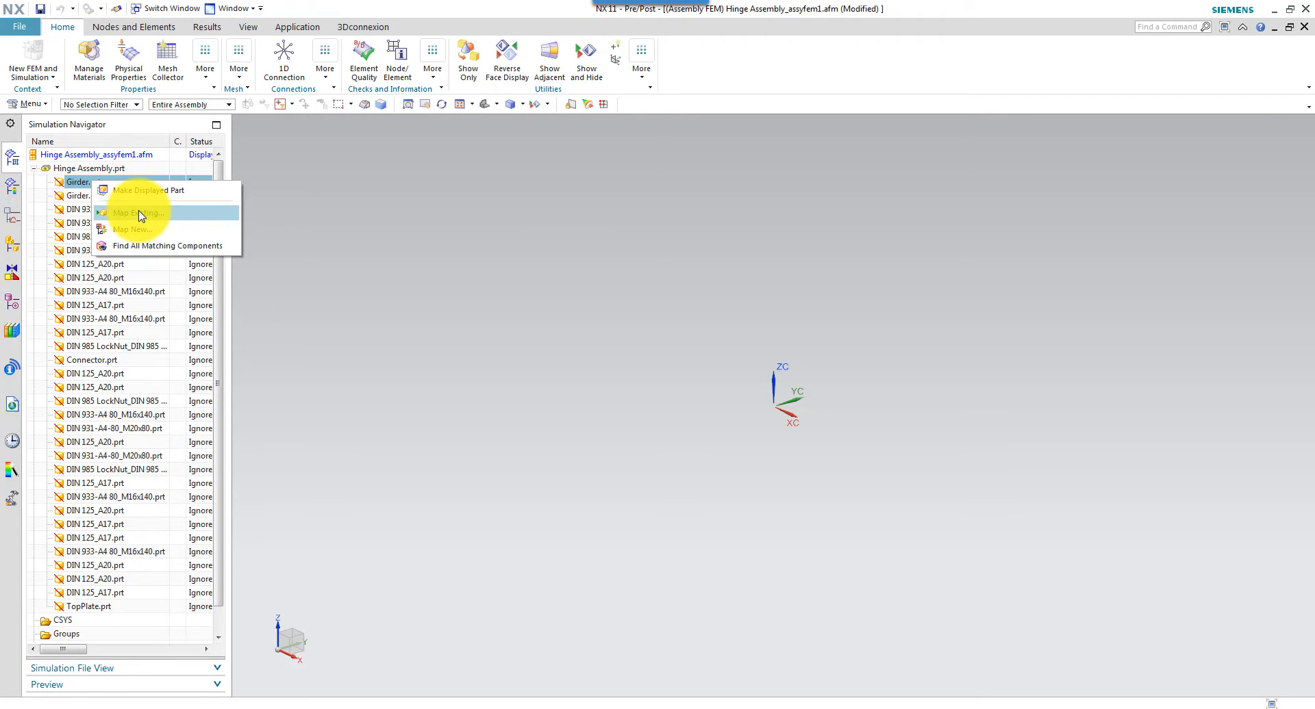
pyautogui.click(138, 216)
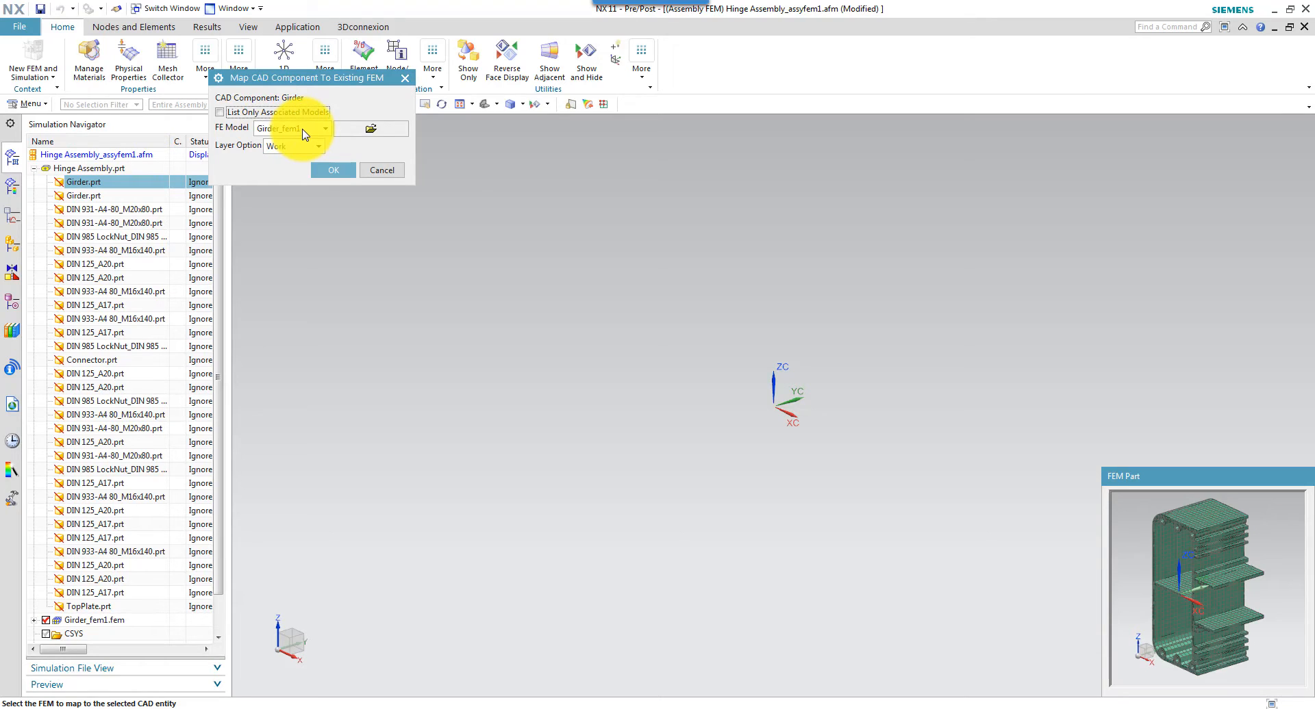
pyautogui.click(333, 171)
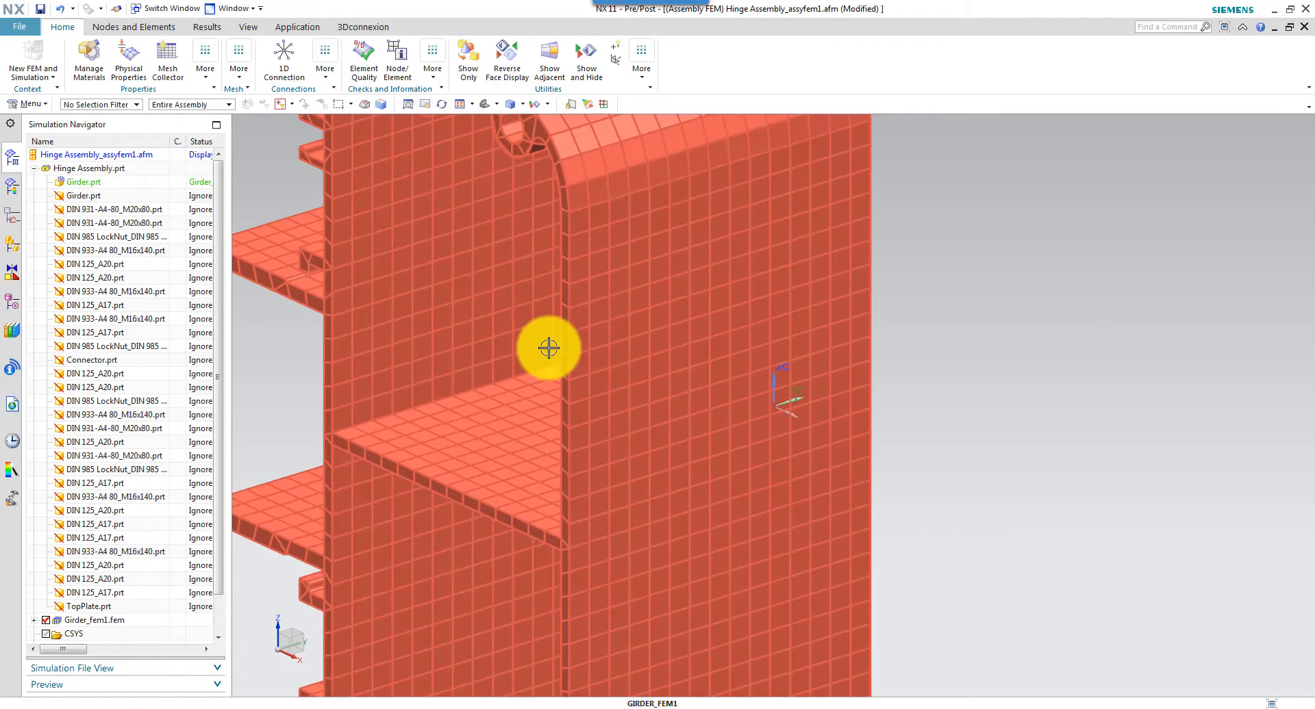
# Map the second Girder.prt component to the same existing FE model, Girder_fem1.
pyautogui.scroll(-2, 500, 390)
pyautogui.scroll(-4, 500, 387)
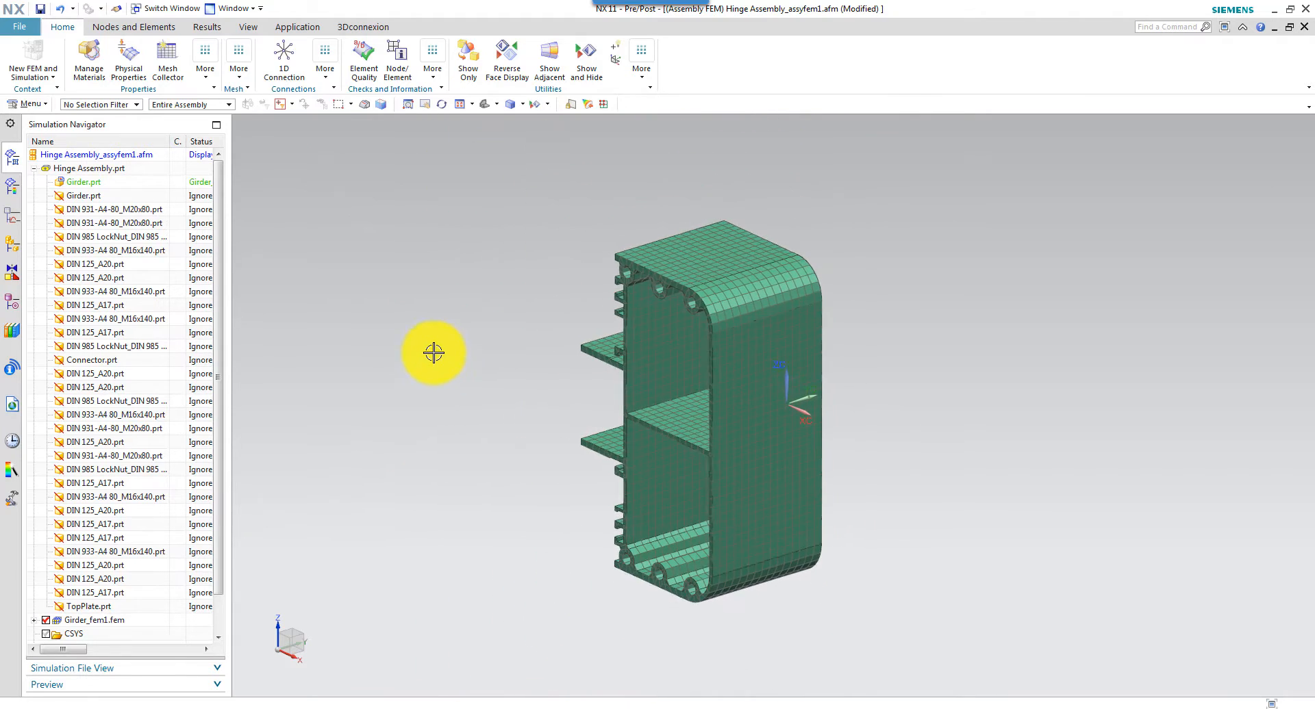
pyautogui.rightClick(106, 200)
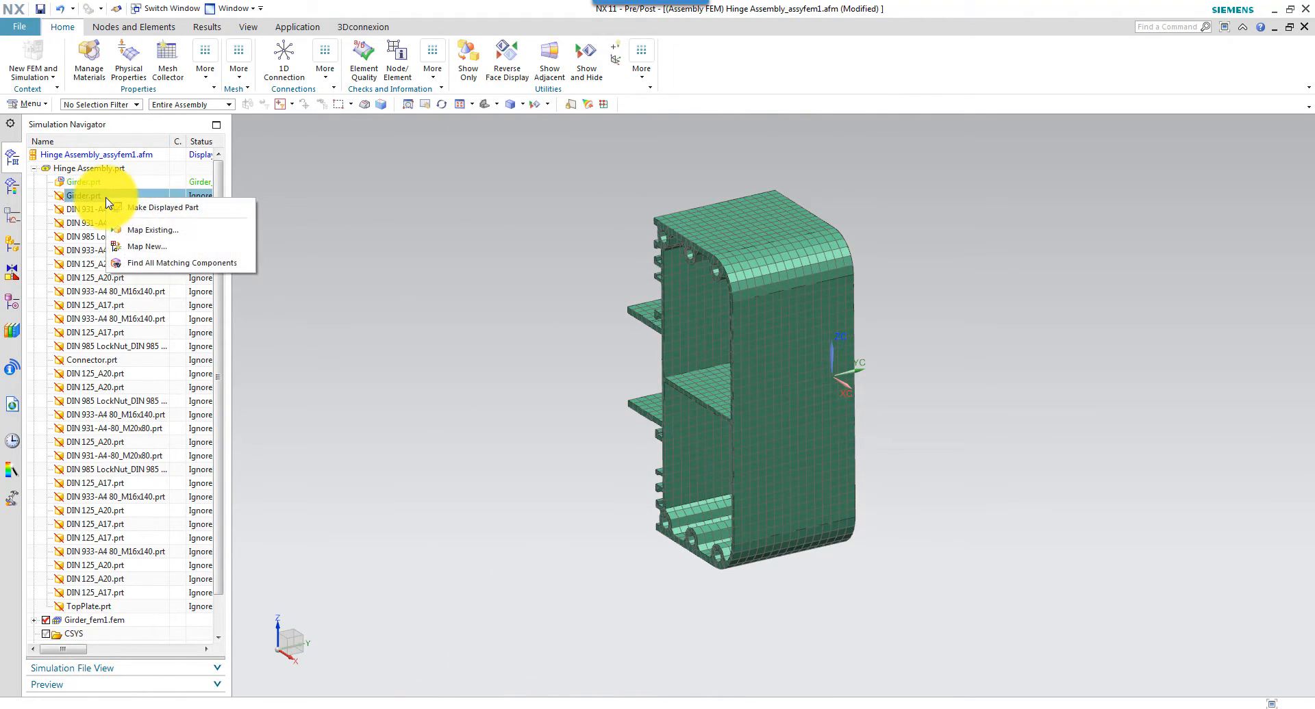
pyautogui.click(154, 231)
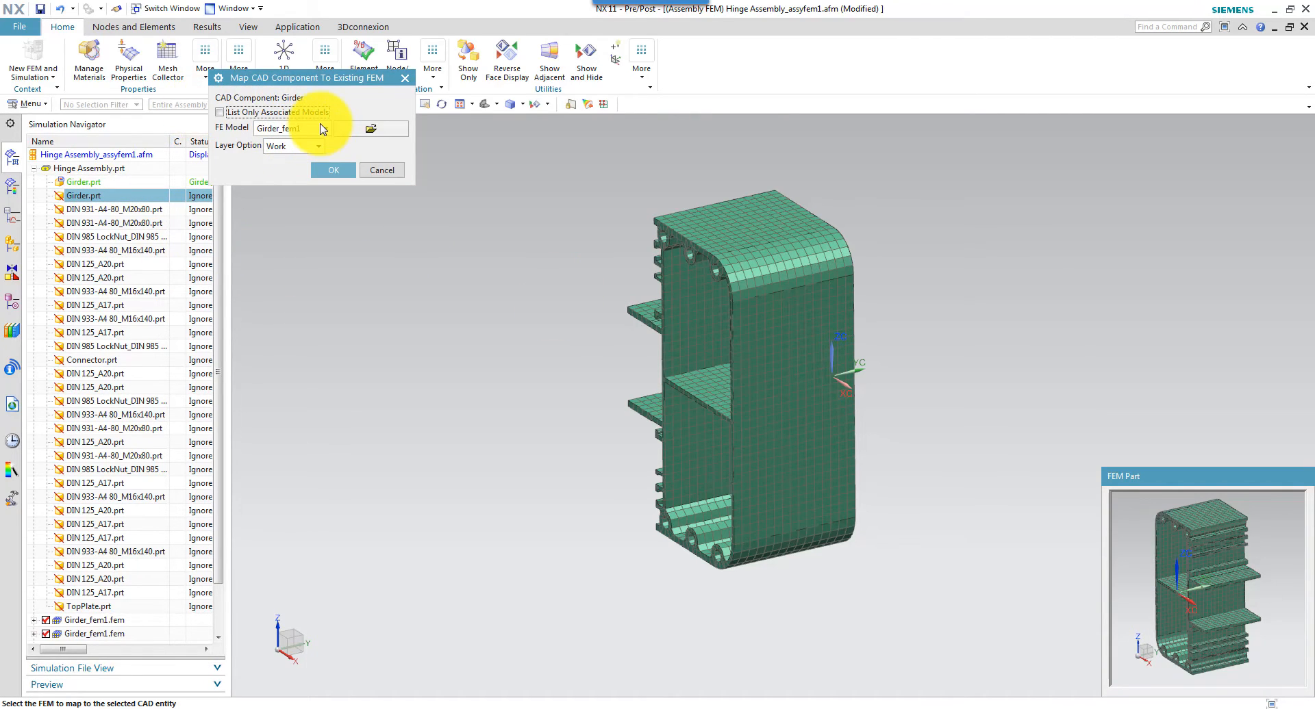
pyautogui.click(331, 170)
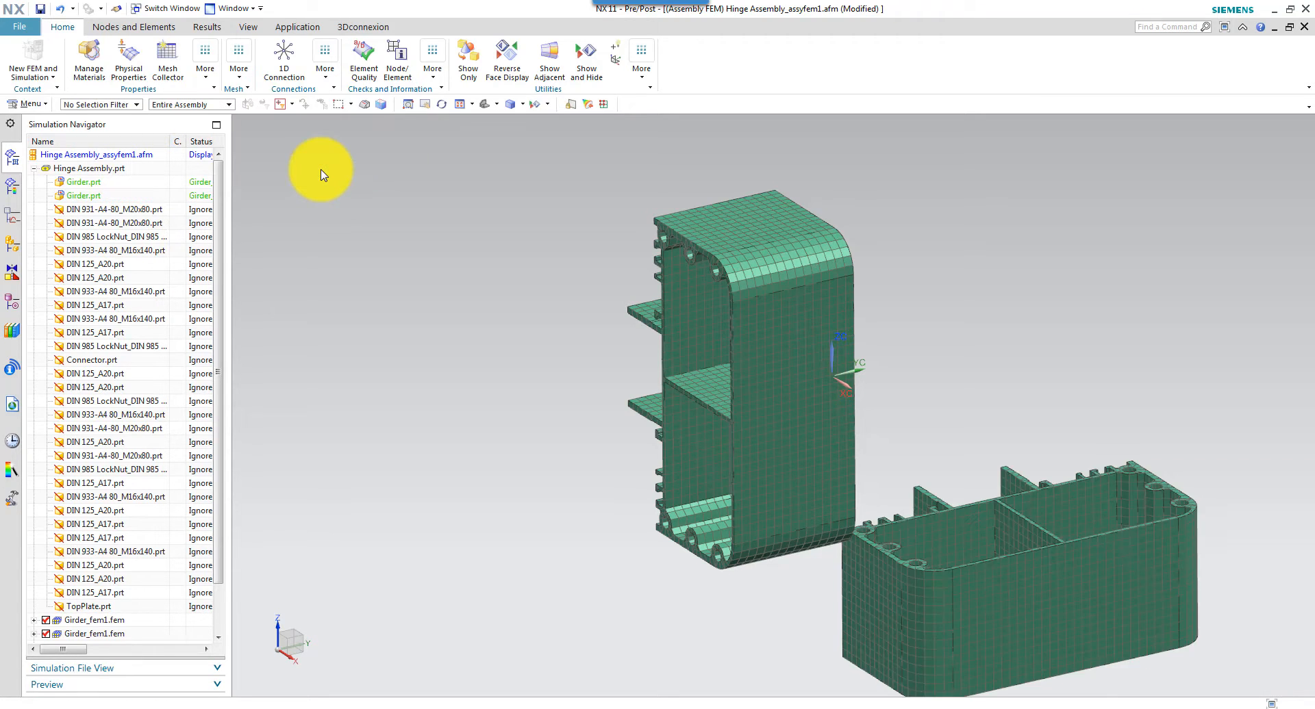
# Map the Connector.prt component to the existing FE model Connector_fem1.
pyautogui.moveTo(557, 347); pyautogui.dragTo(540, 332, button='middle')
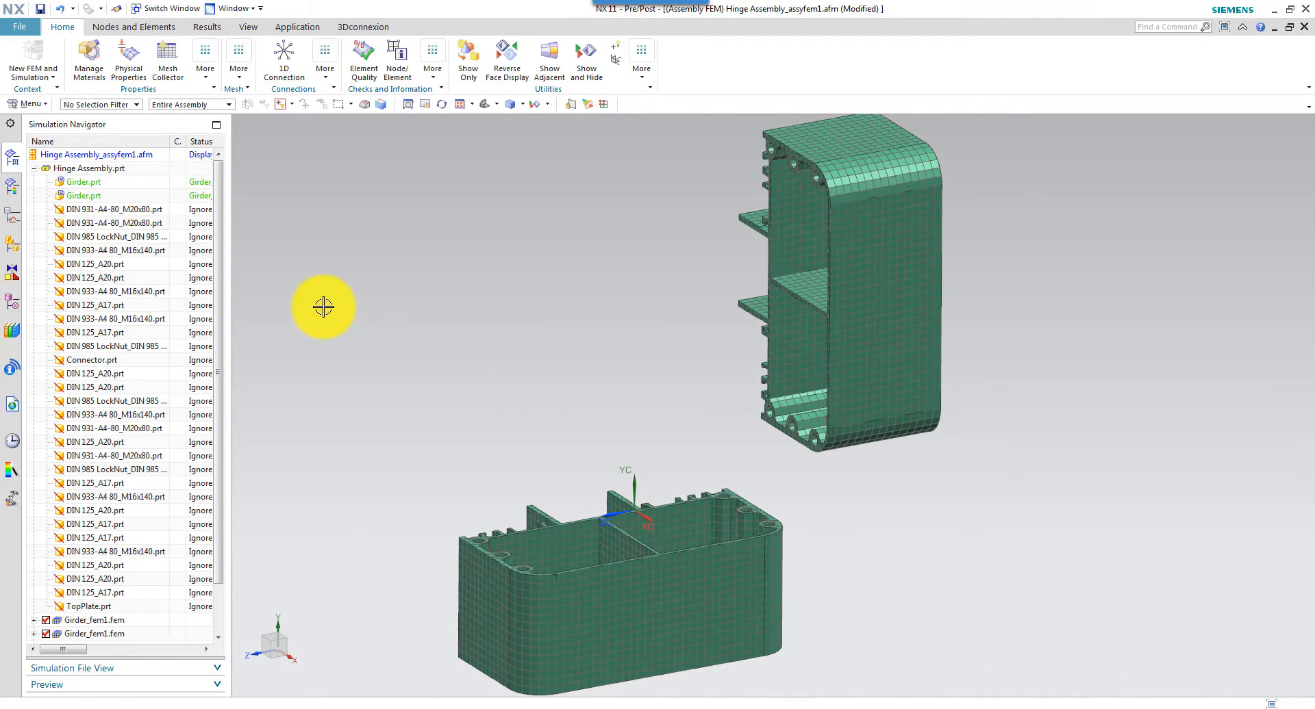
pyautogui.rightClick(100, 366)
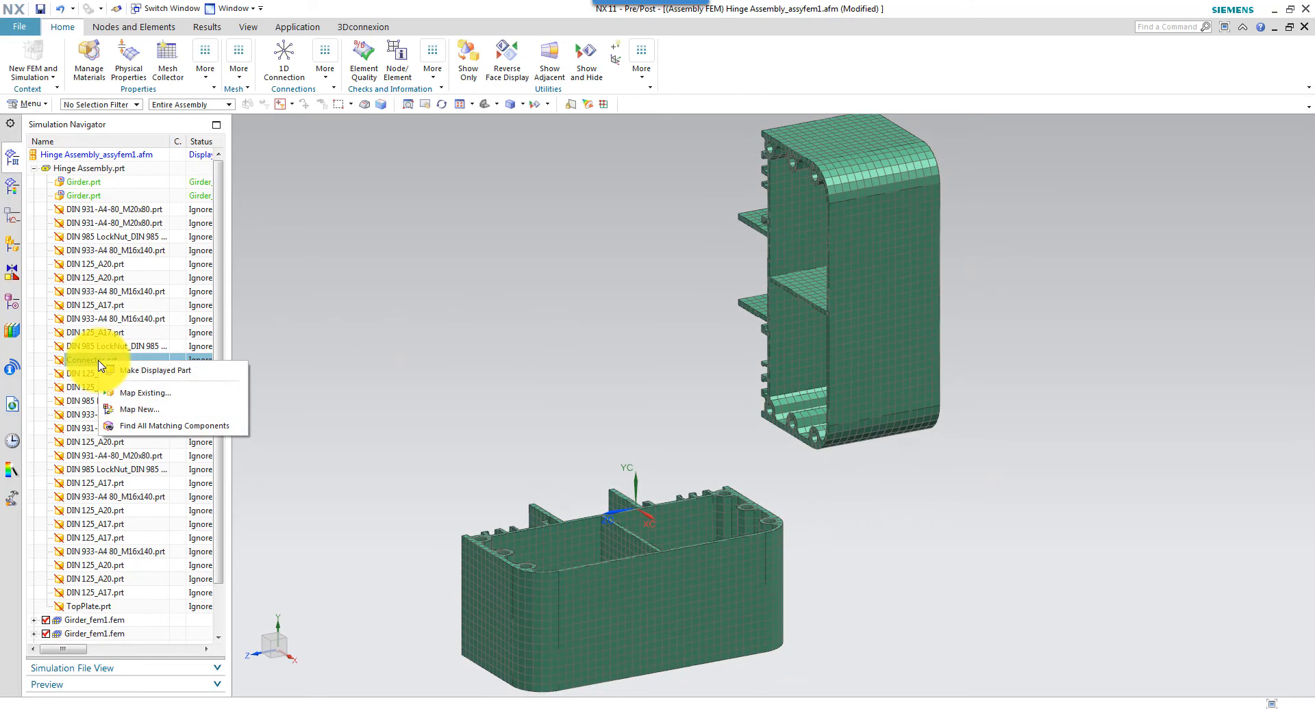
pyautogui.click(156, 373)
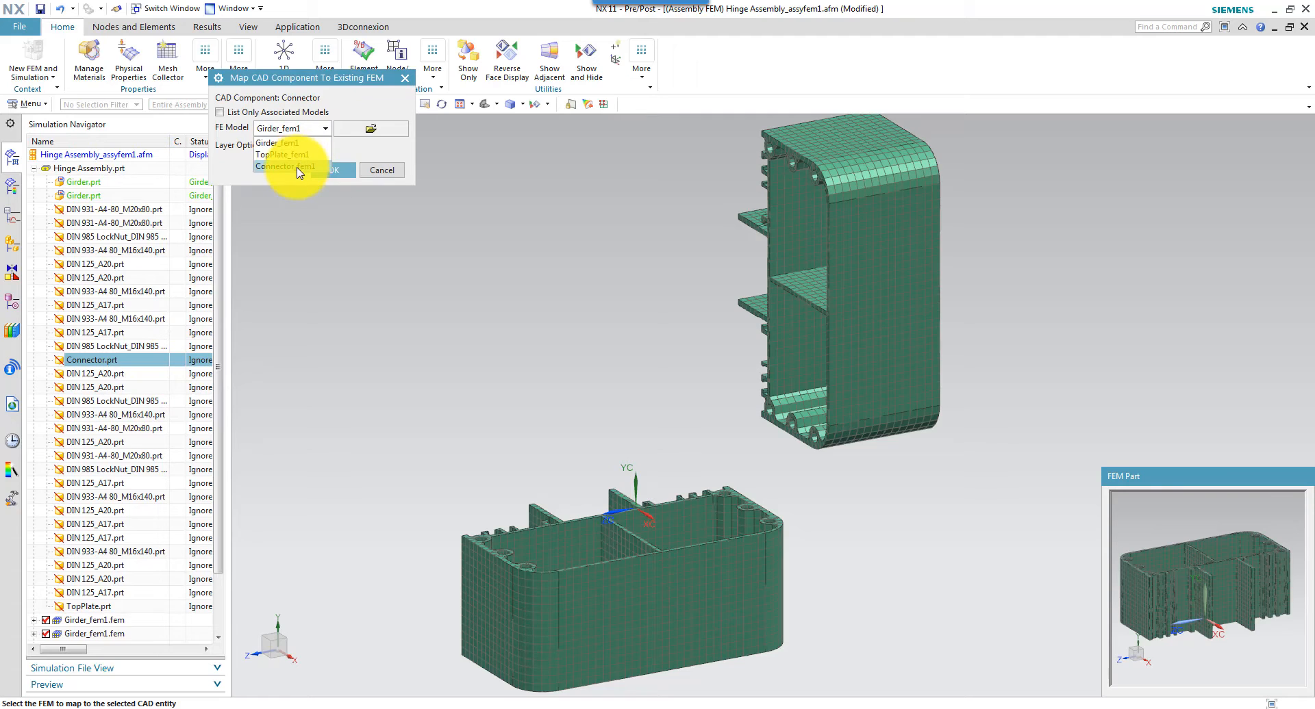
pyautogui.click(298, 166)
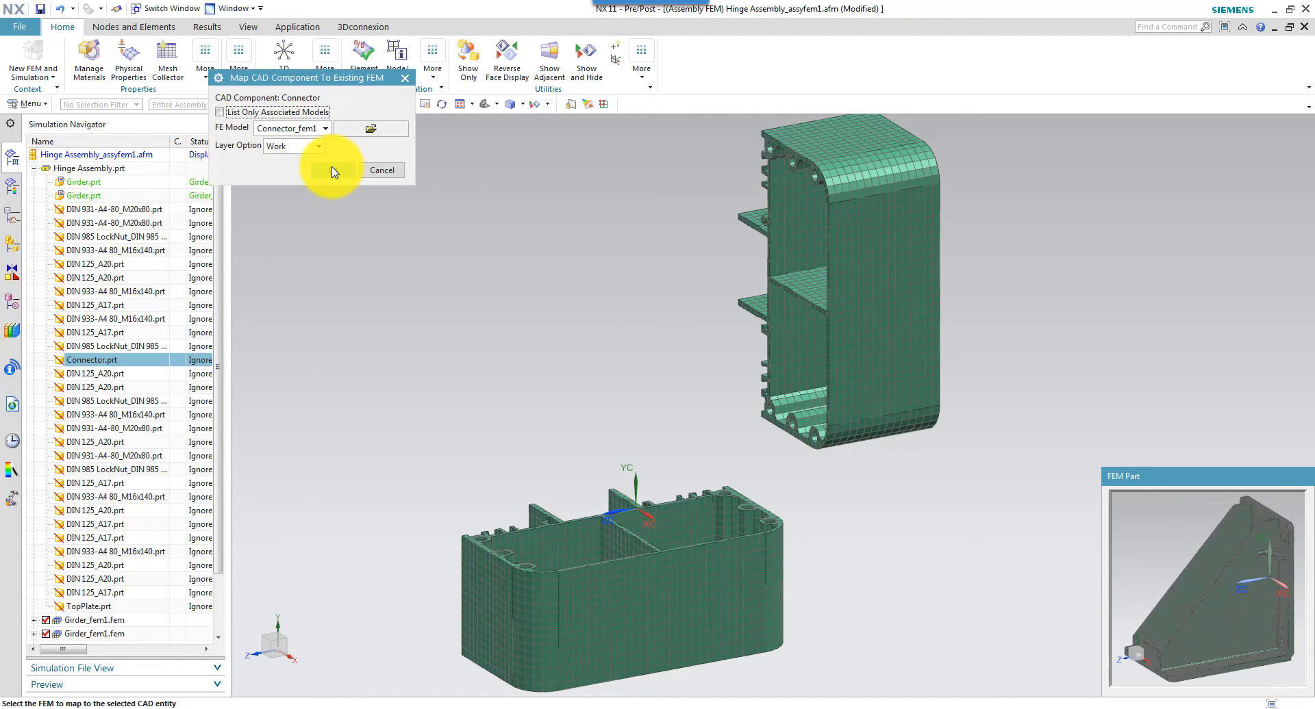
pyautogui.click(333, 171)
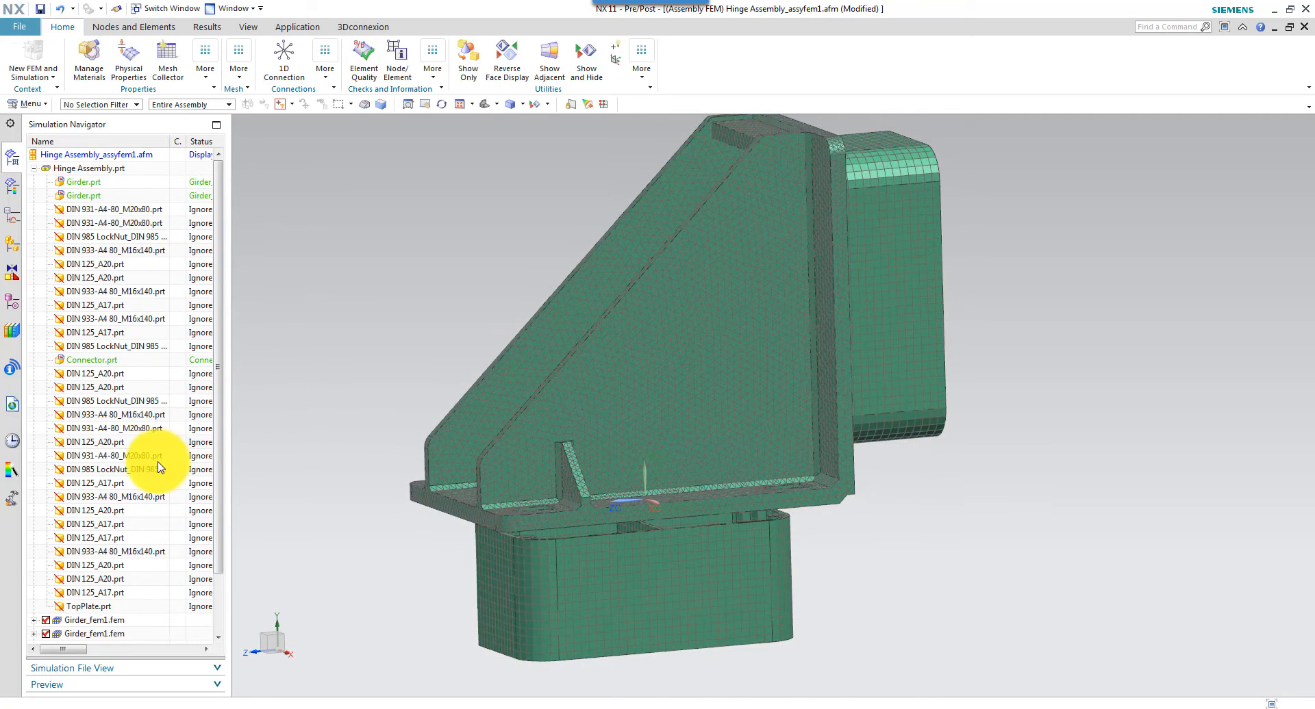
# Map the TopPlate.prt component to the existing FE model TopPlate_fem1 and collapse the Hinge Assembly.prt component list.
pyautogui.rightClick(124, 610)
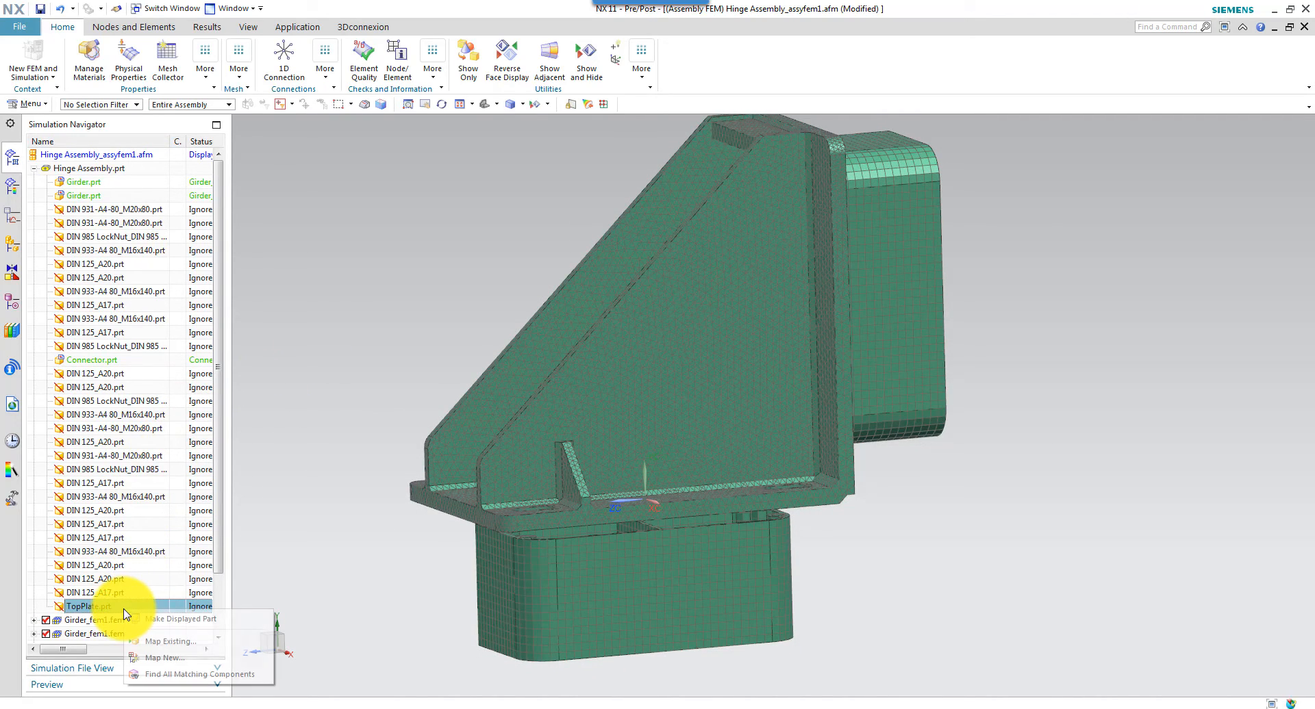
pyautogui.click(172, 643)
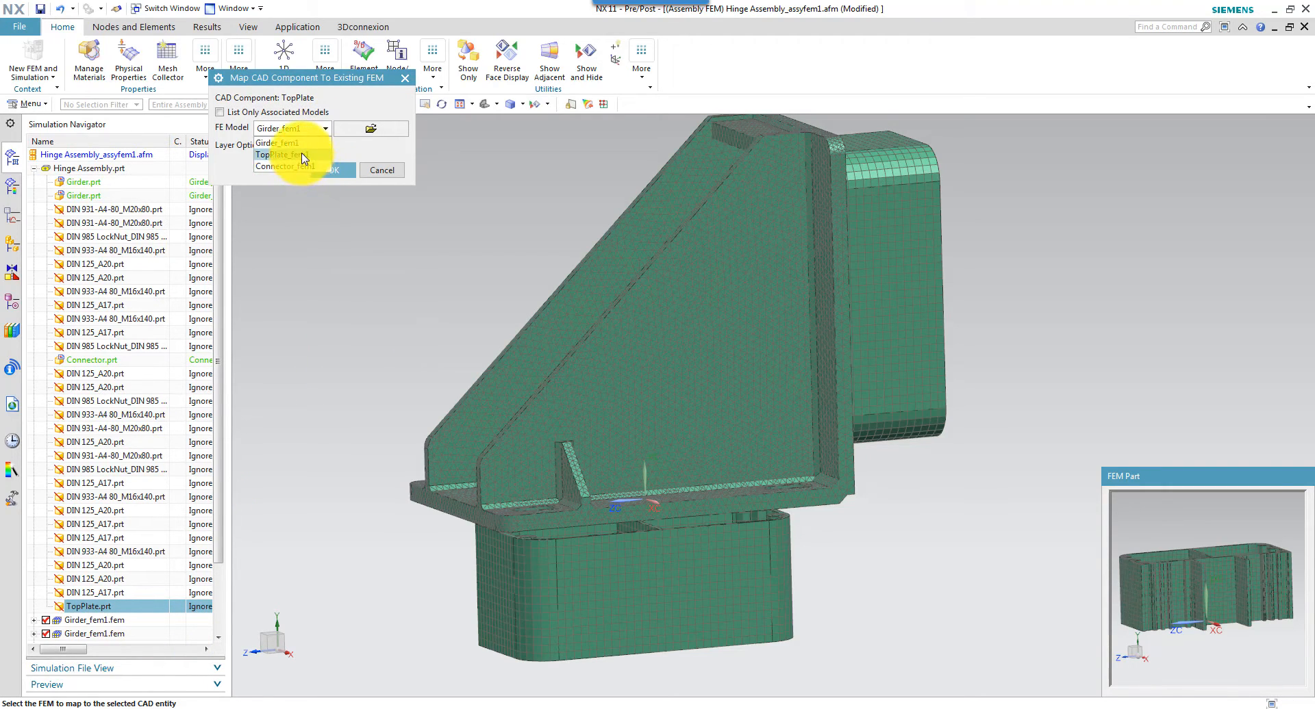
pyautogui.click(303, 156)
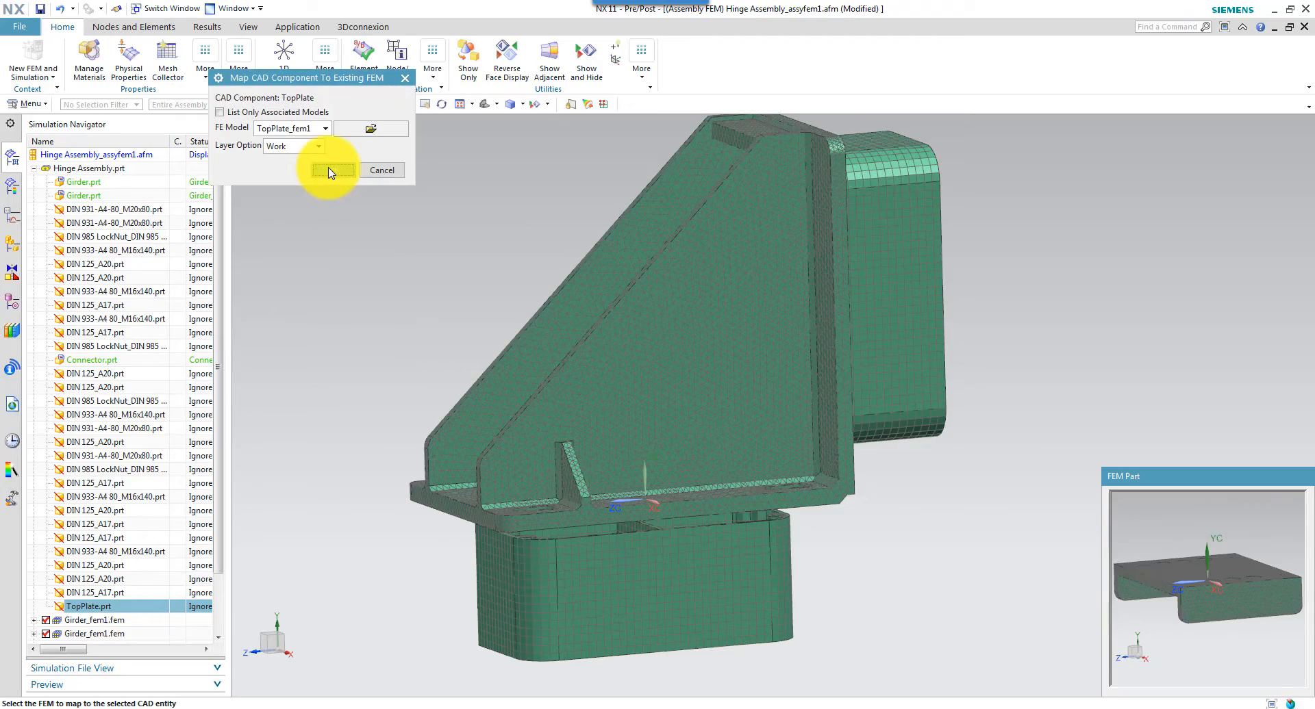
pyautogui.click(330, 171)
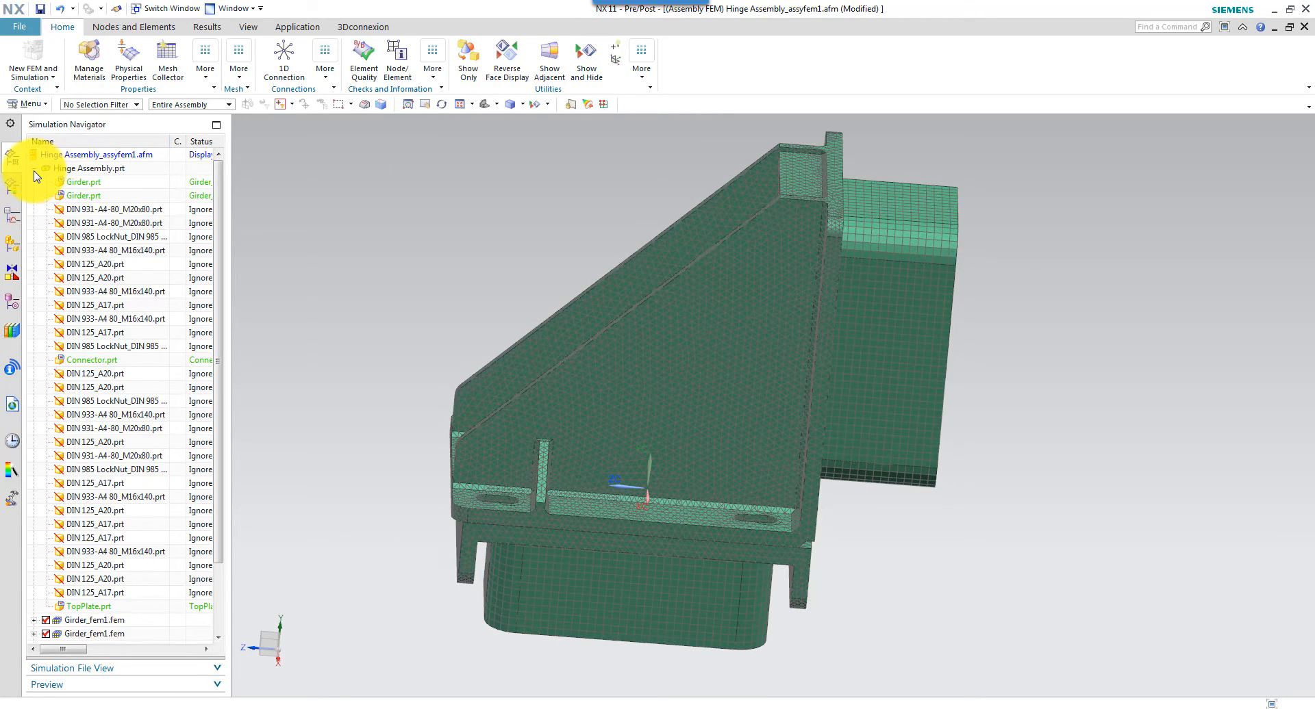
pyautogui.click(34, 169)
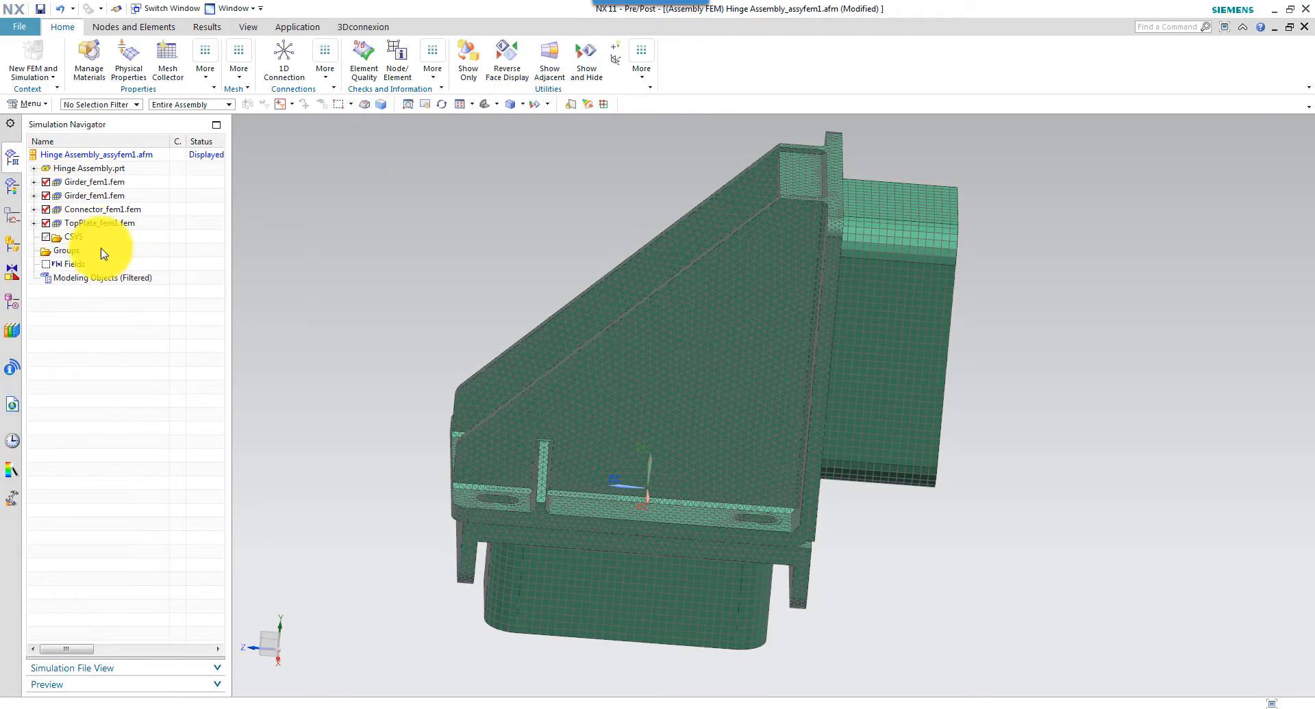
# Set the display color of 3d_mesh(1) in the first Girder_fem1.fem to orange.
pyautogui.click(34, 183)
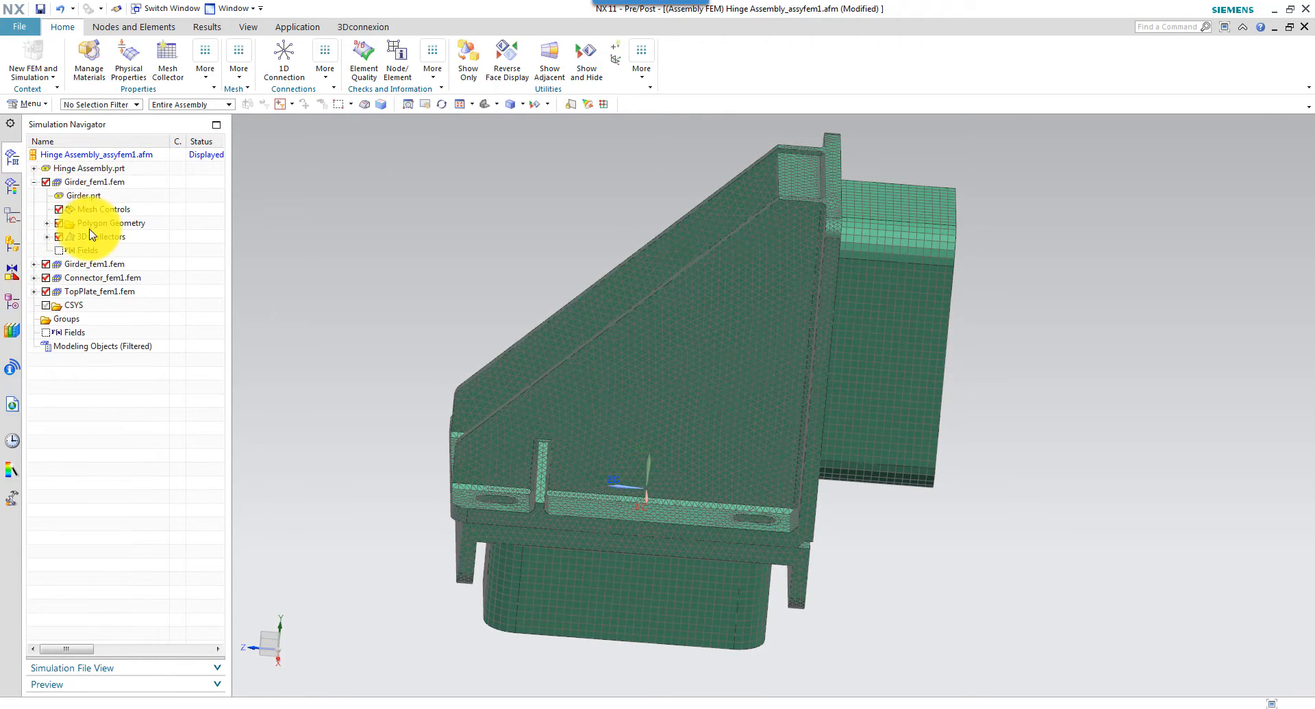
pyautogui.click(47, 237)
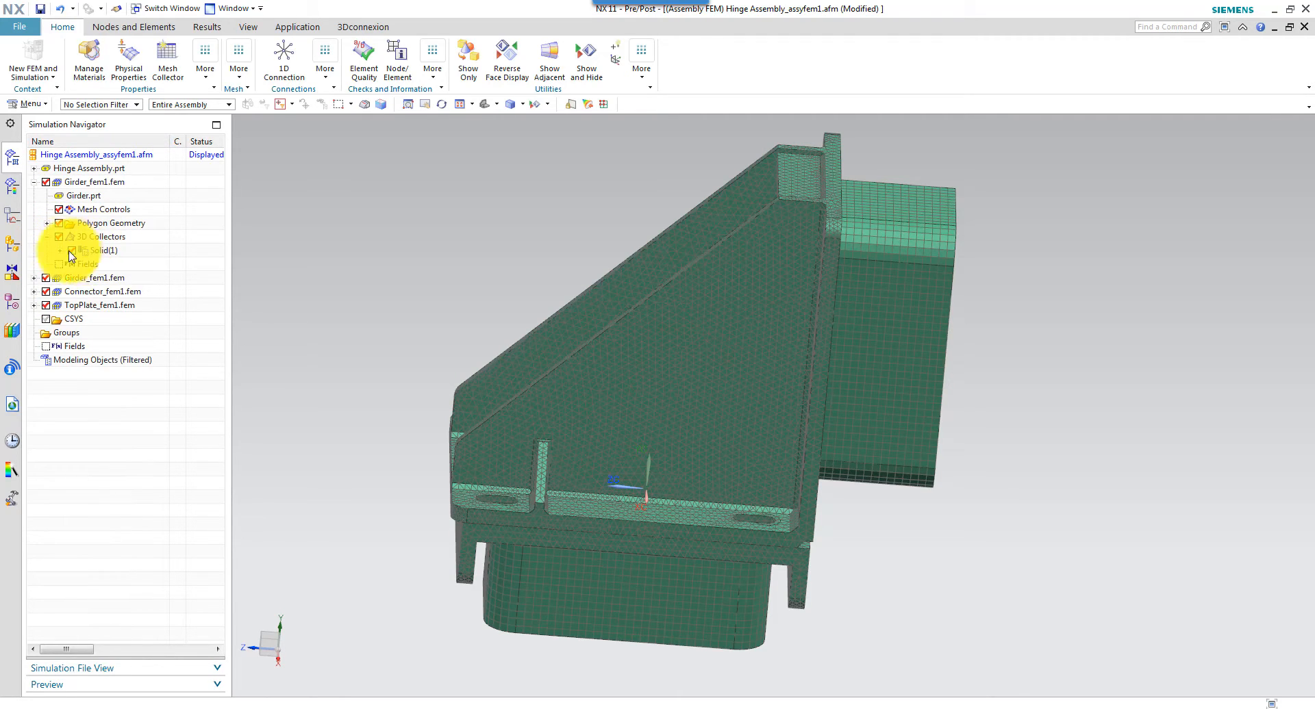
pyautogui.click(60, 251)
pyautogui.click(108, 268)
pyautogui.click(130, 269)
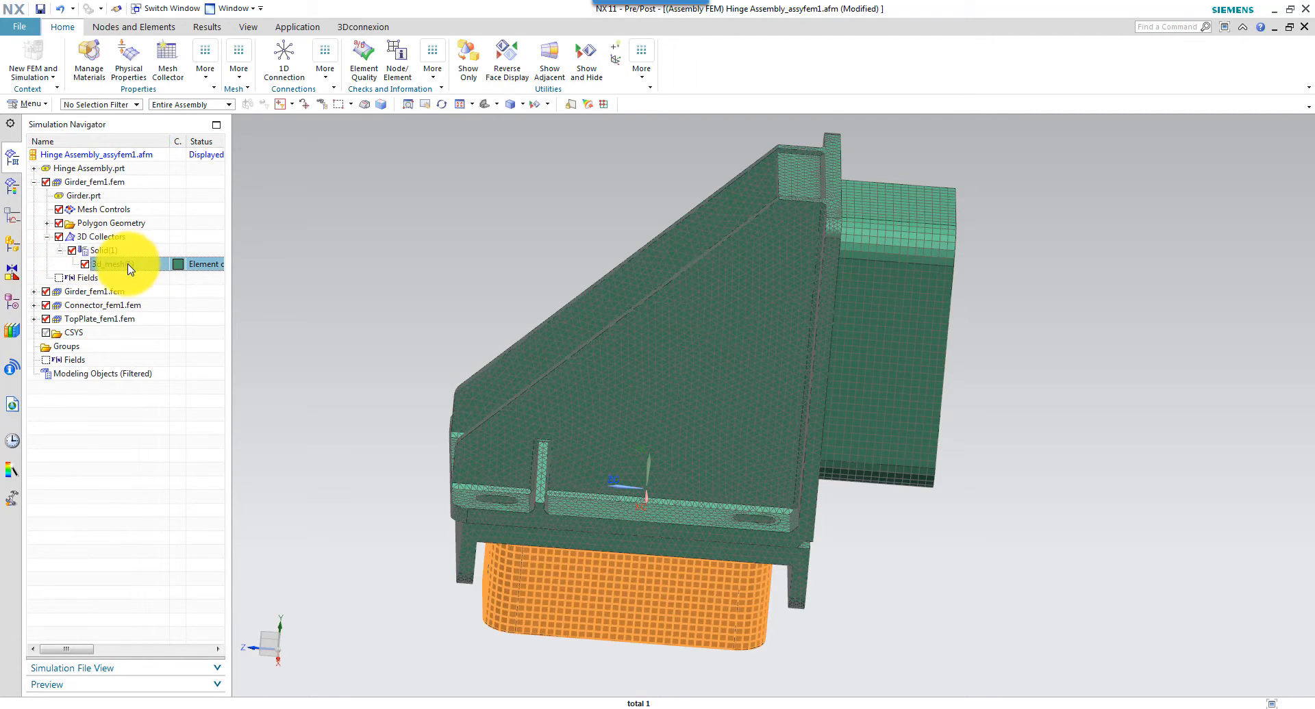
pyautogui.rightClick(129, 268)
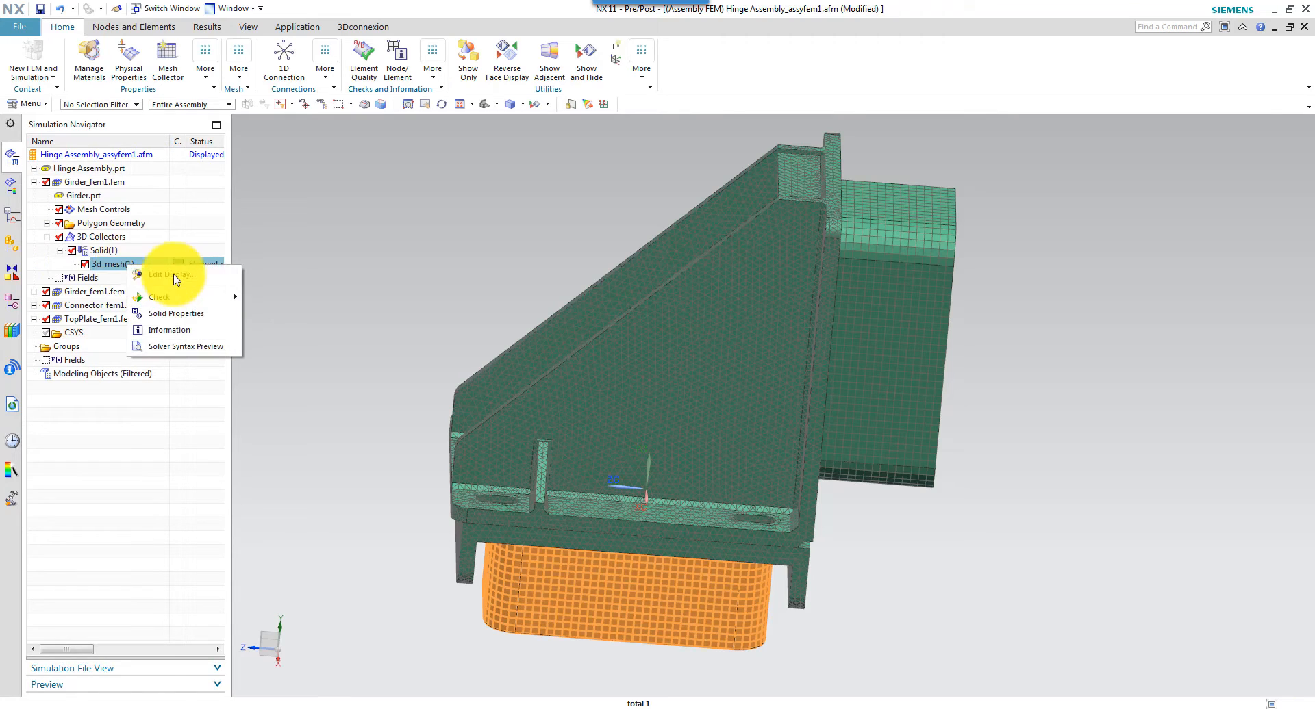
pyautogui.click(171, 274)
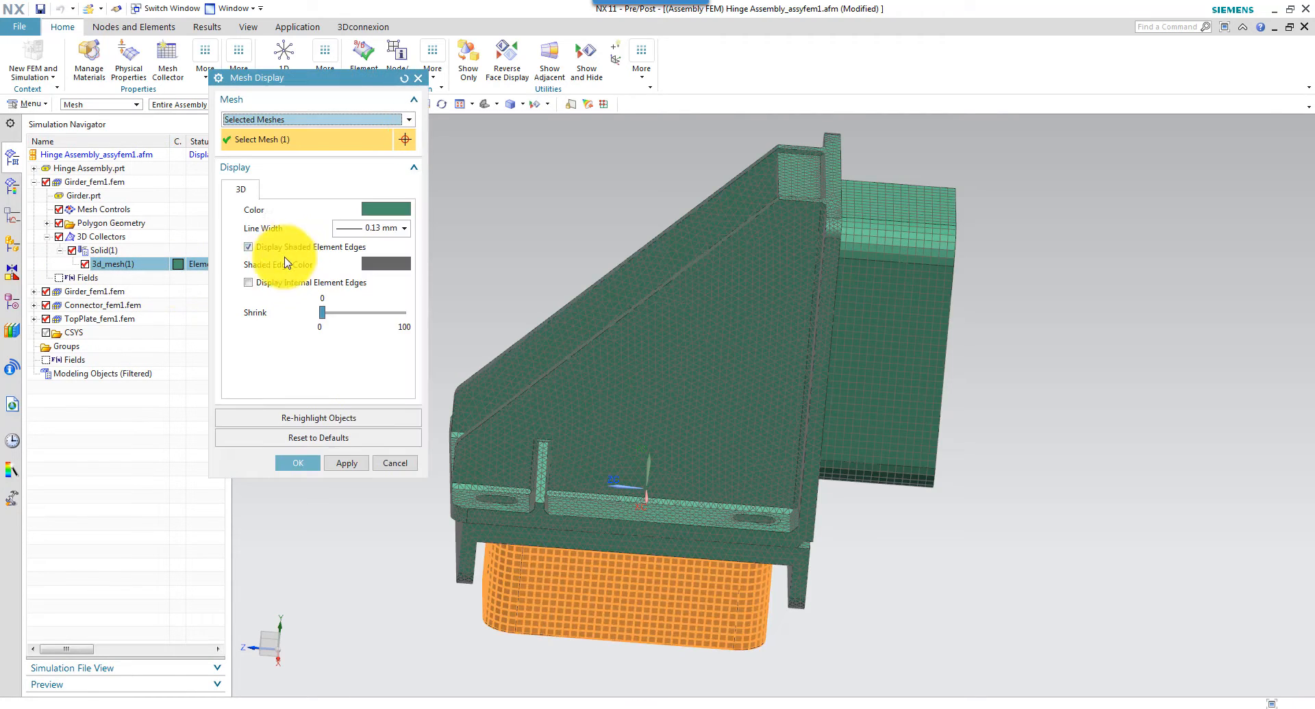
pyautogui.click(386, 209)
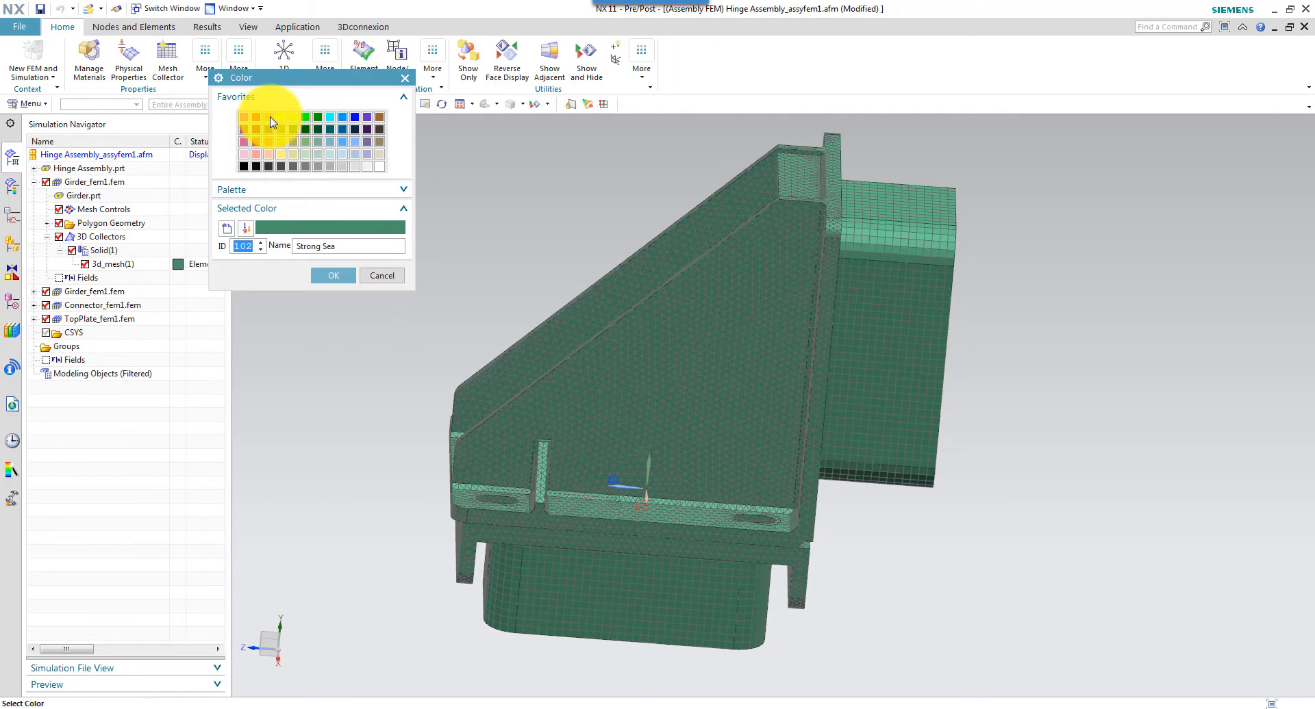
pyautogui.click(271, 119)
pyautogui.click(333, 275)
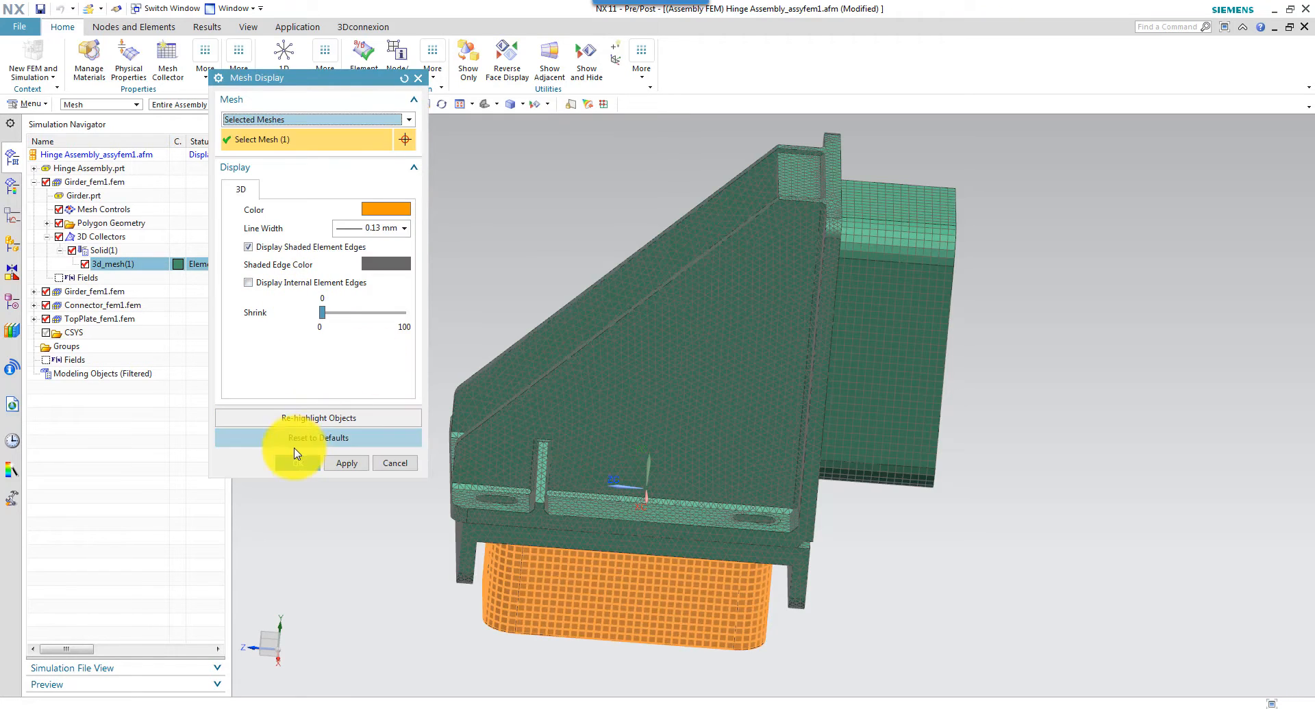
pyautogui.click(297, 464)
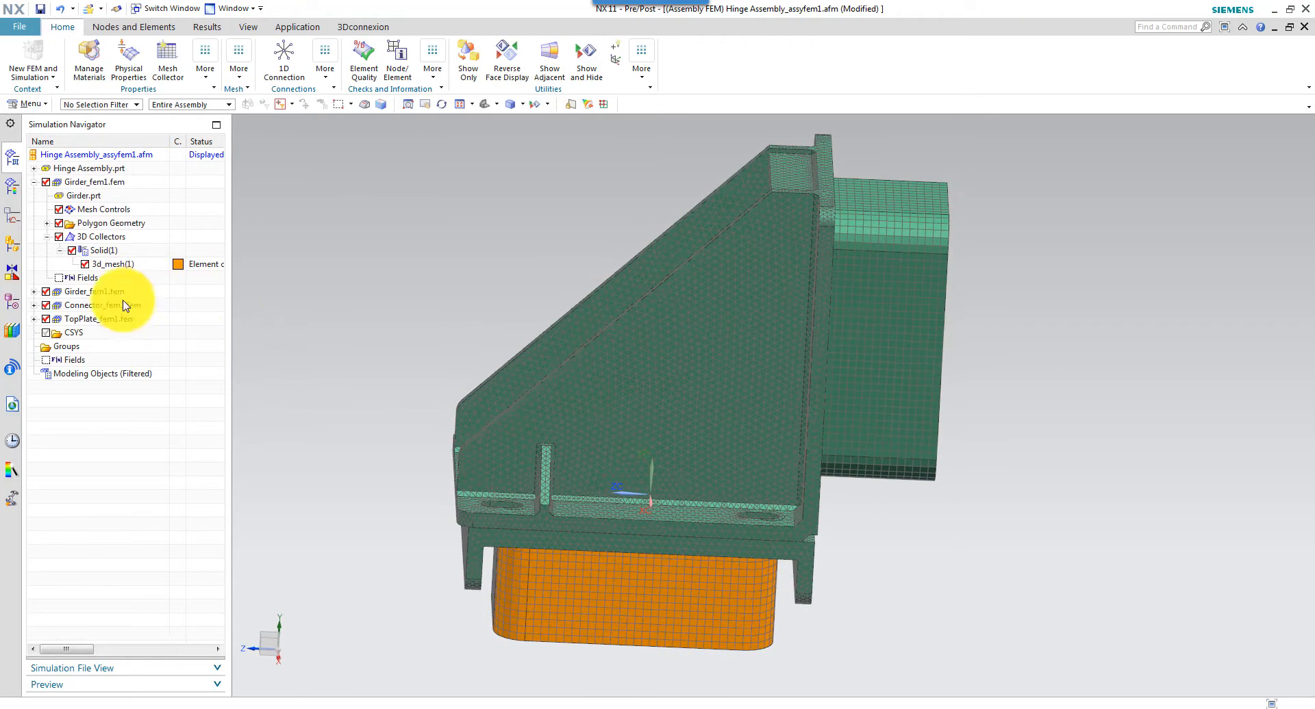
# Set the display color of 3d_mesh(1) in the second Girder_fem1.fem to the same orange.
pyautogui.click(34, 291)
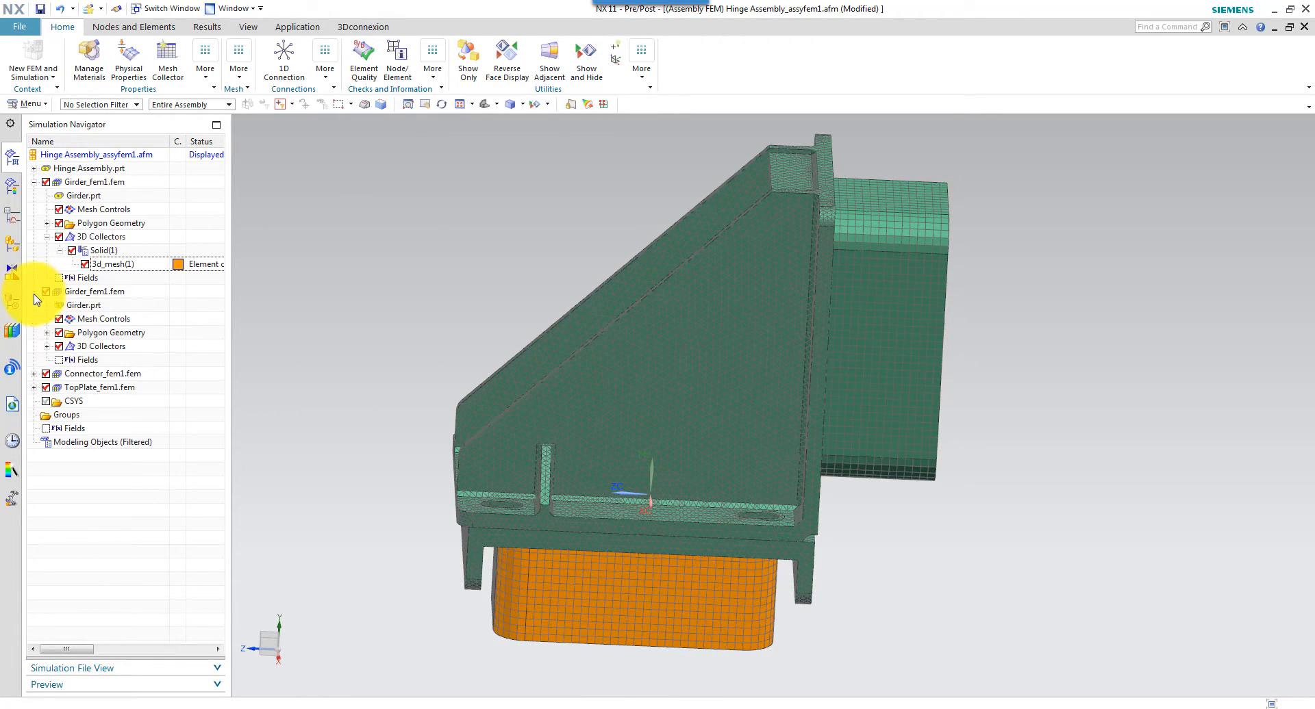
pyautogui.click(47, 346)
pyautogui.click(60, 360)
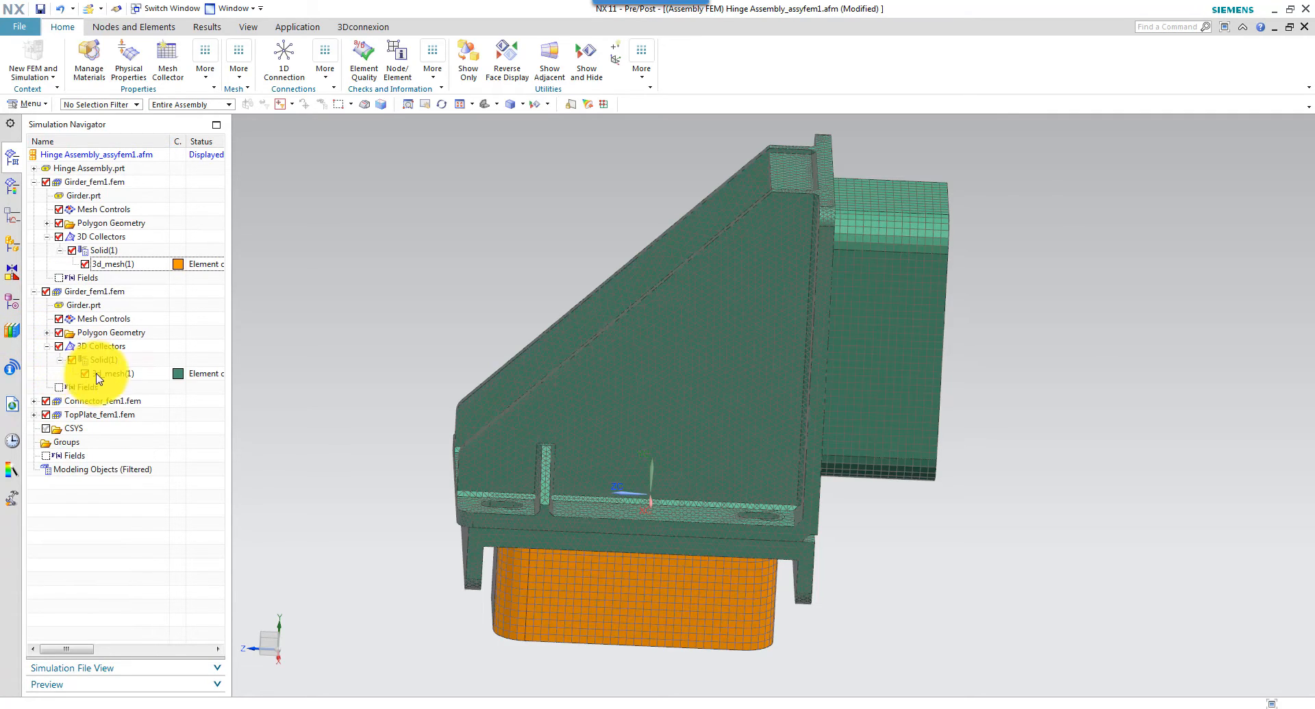
pyautogui.click(103, 374)
pyautogui.rightClick(103, 374)
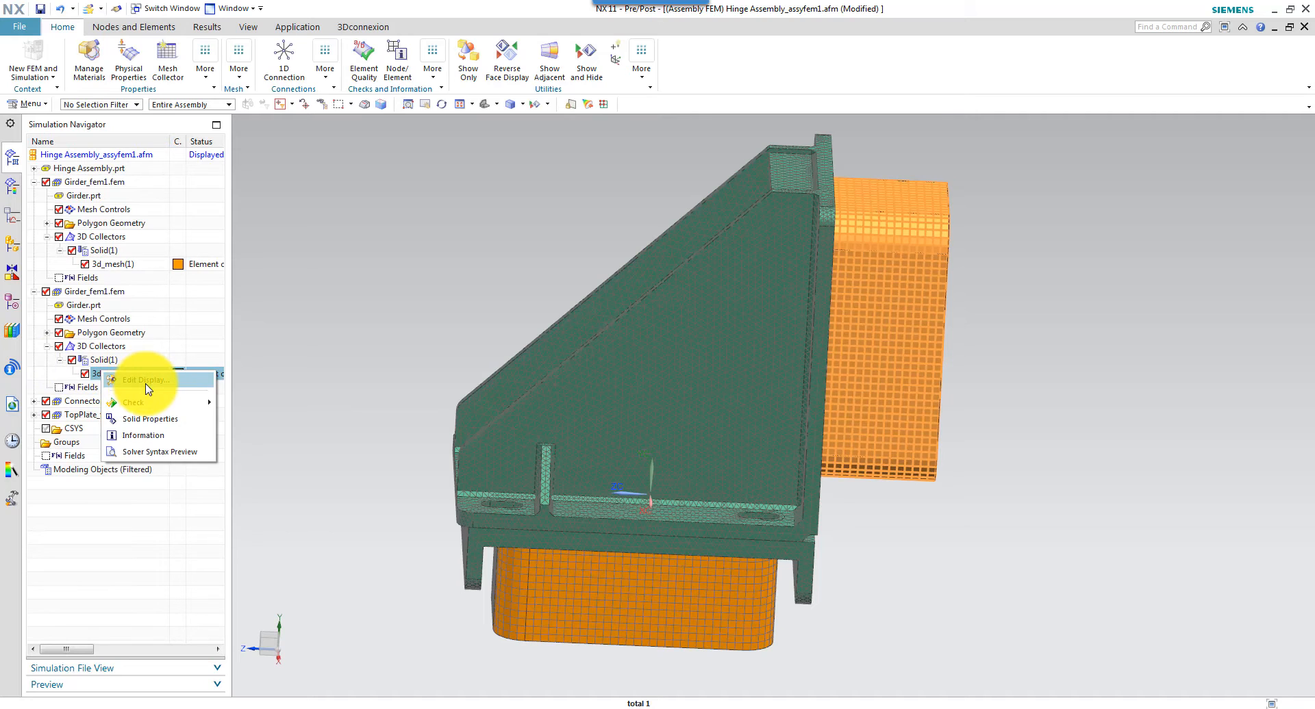
pyautogui.click(147, 381)
pyautogui.click(375, 206)
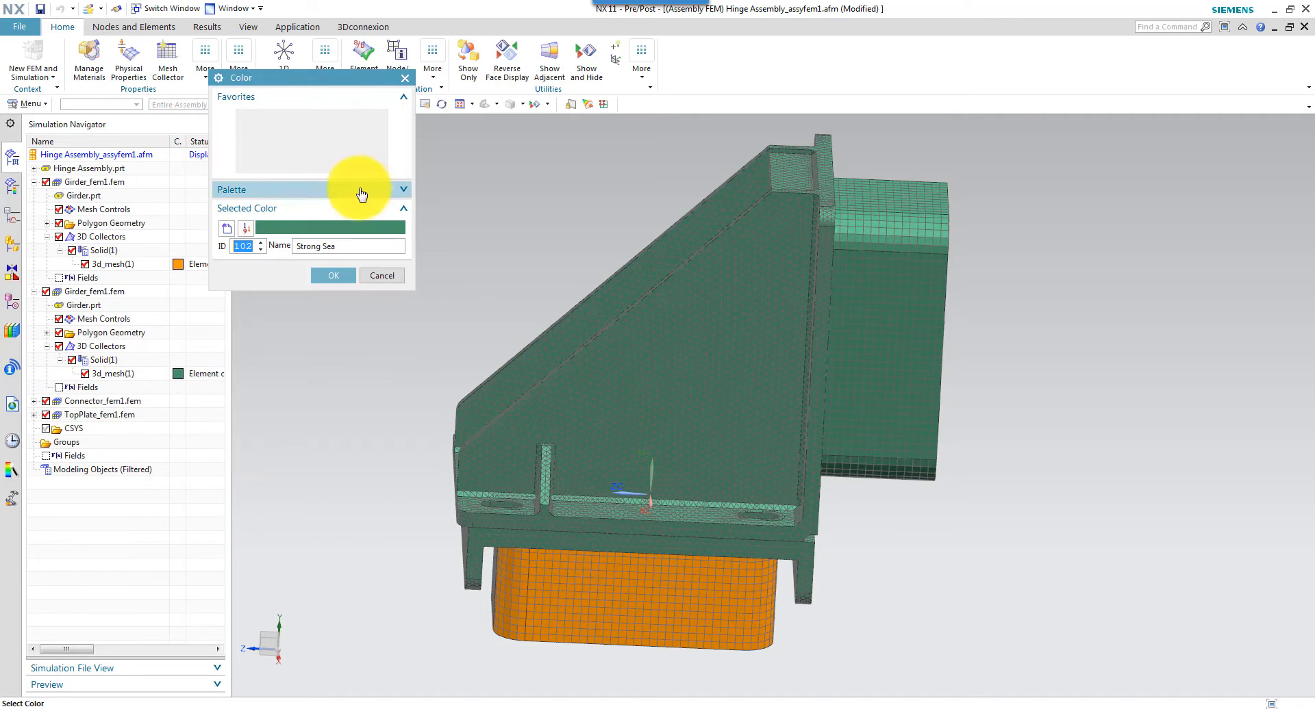
pyautogui.click(267, 119)
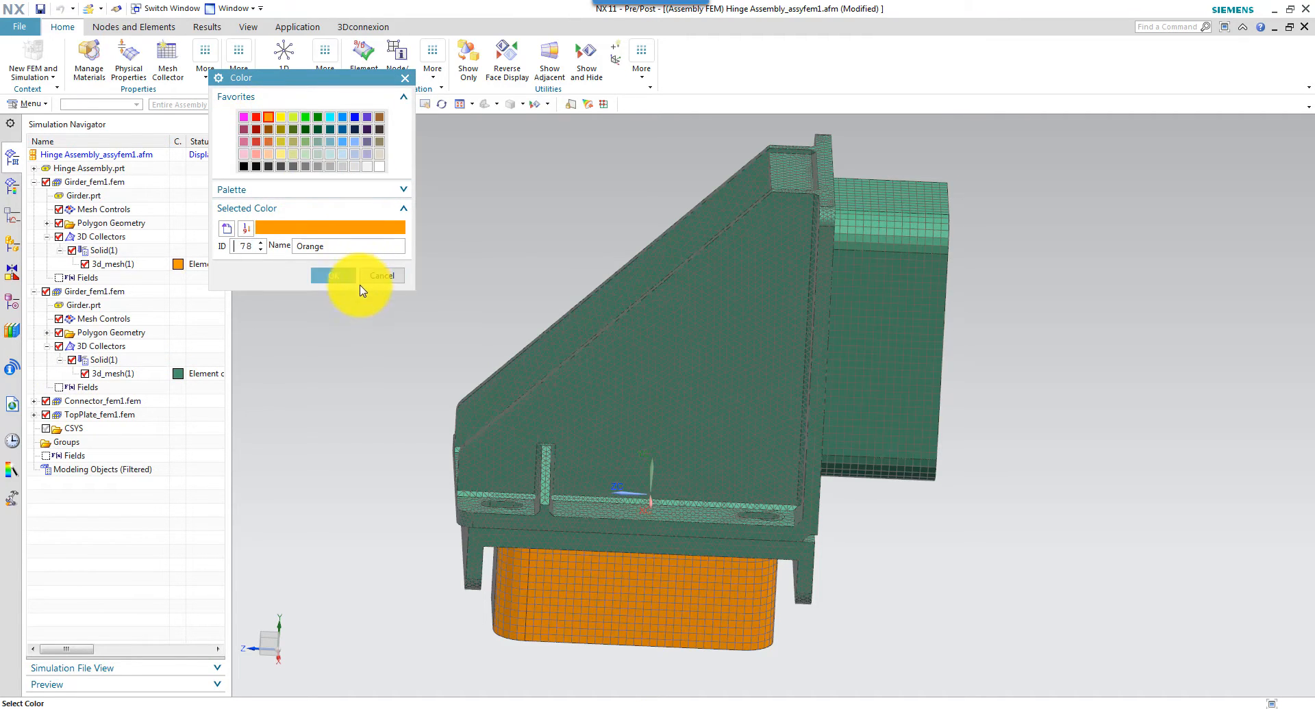
pyautogui.click(350, 279)
pyautogui.click(293, 464)
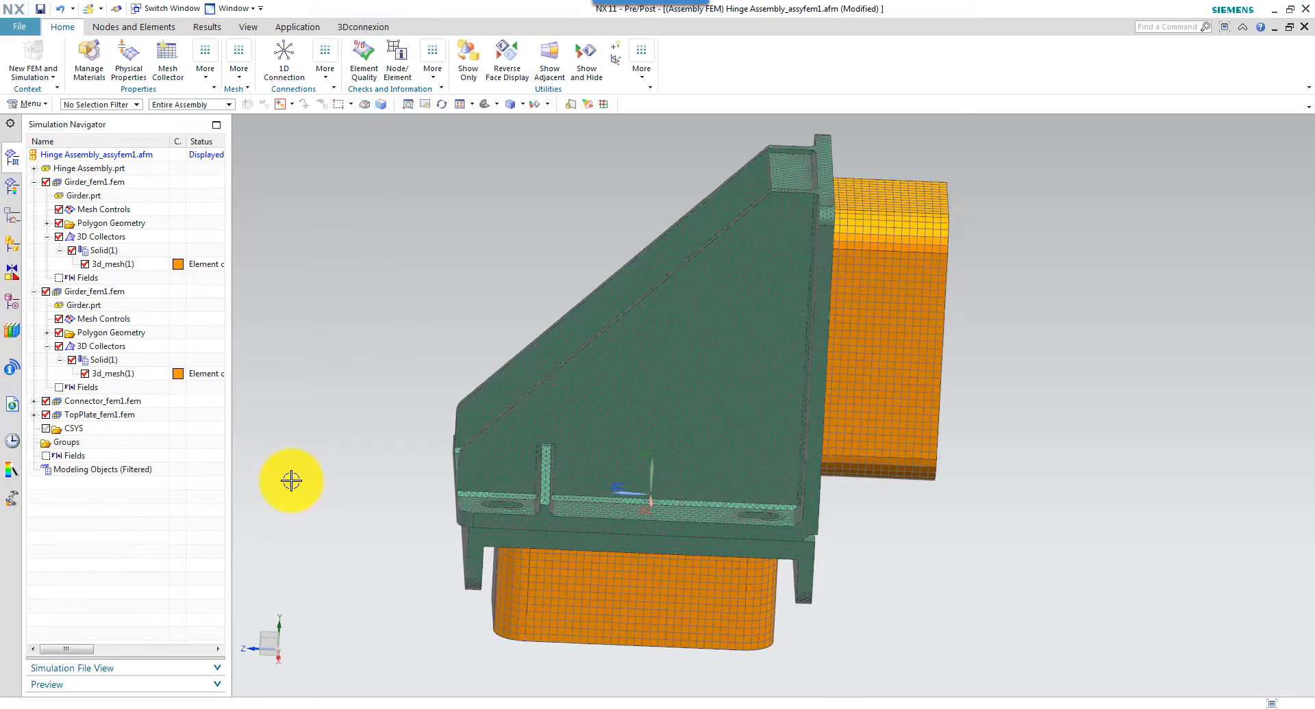
# Collapse both girder FEM entries and set the display color of 3d_mesh(1) in Connector_fem1.fem to Cornflower blue, ID 103.
pyautogui.moveTo(290, 479); pyautogui.dragTo(315, 472, button='middle')
pyautogui.moveTo(351, 442); pyautogui.dragTo(336, 374, button='middle')
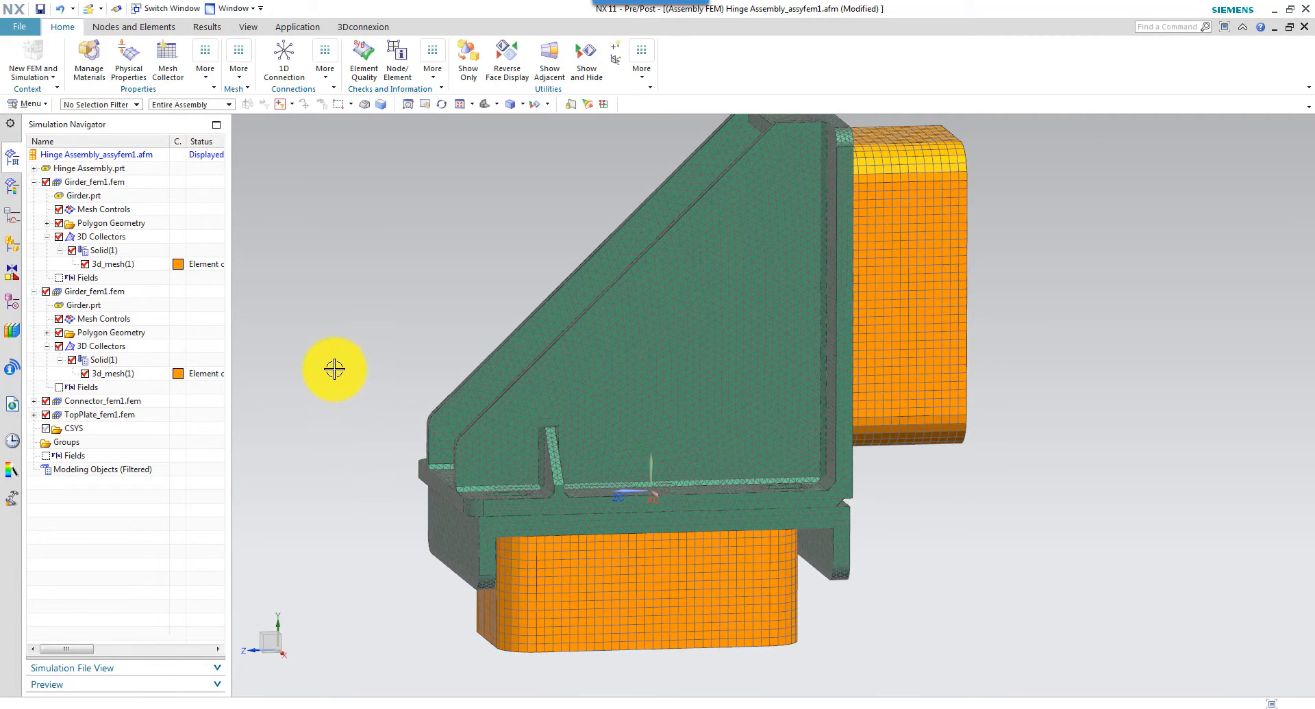
pyautogui.click(34, 292)
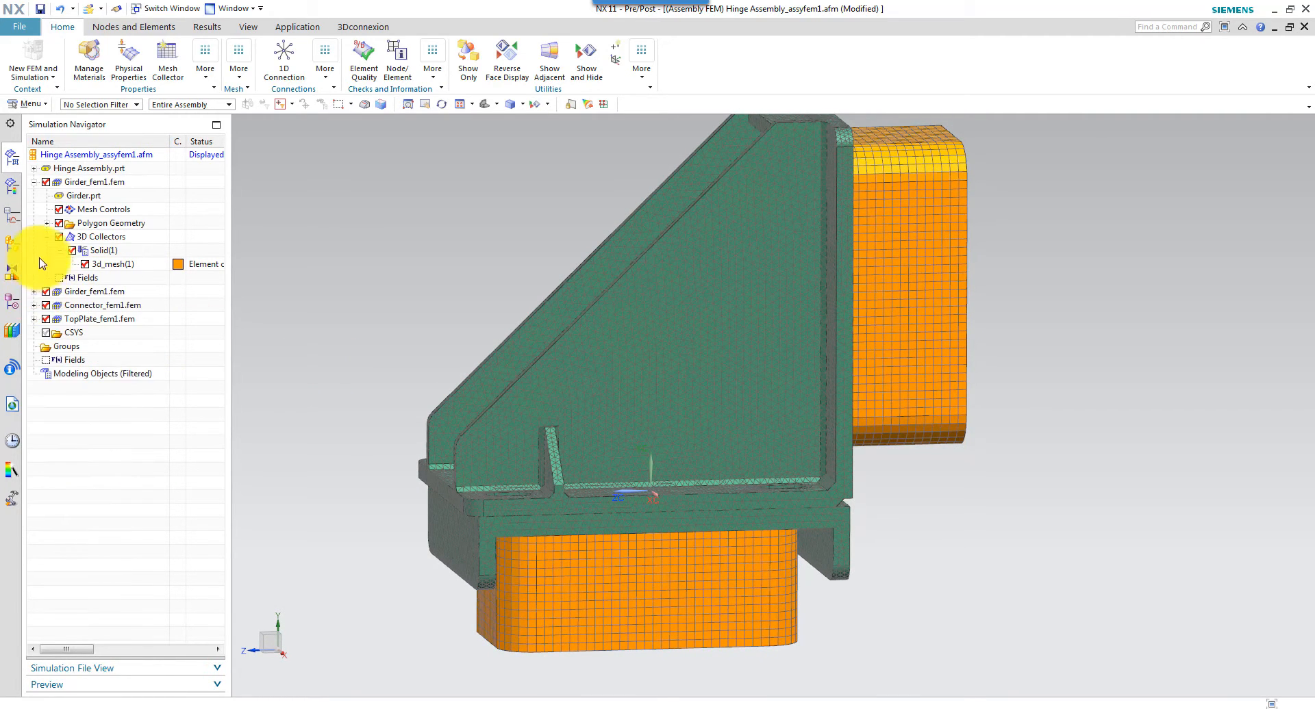
pyautogui.click(33, 182)
pyautogui.click(34, 210)
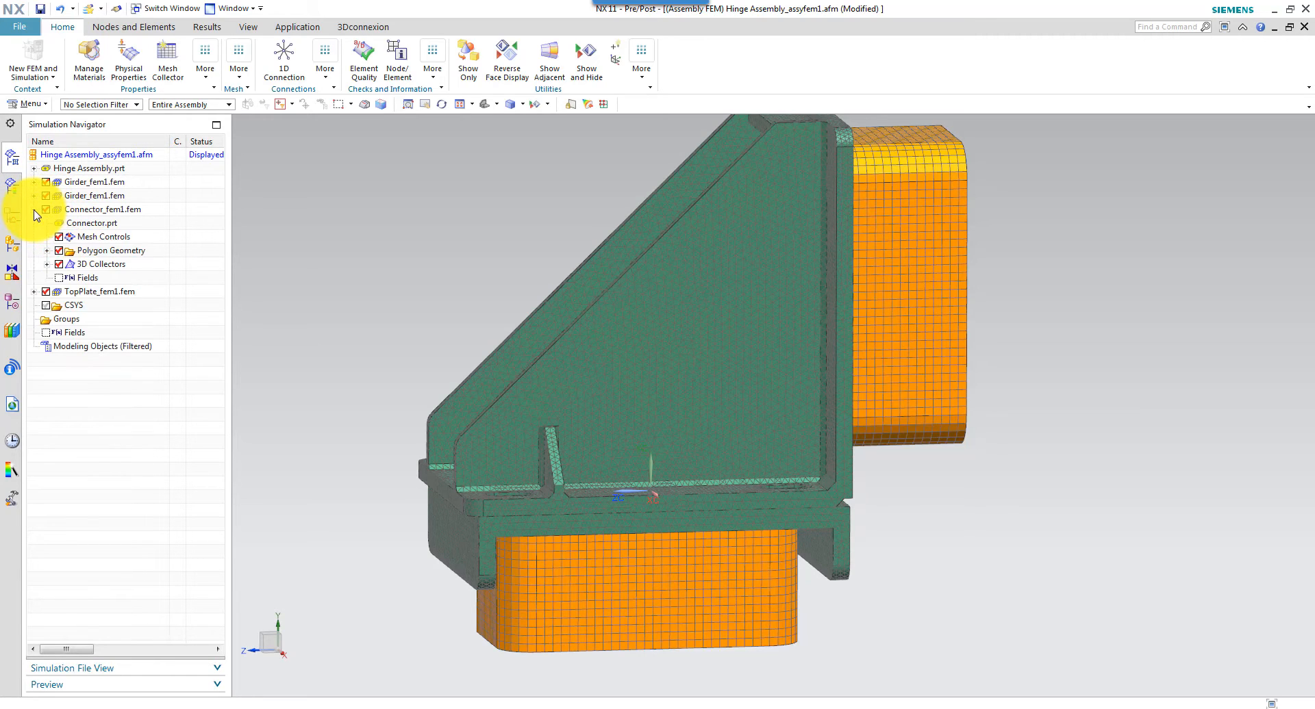
pyautogui.click(47, 264)
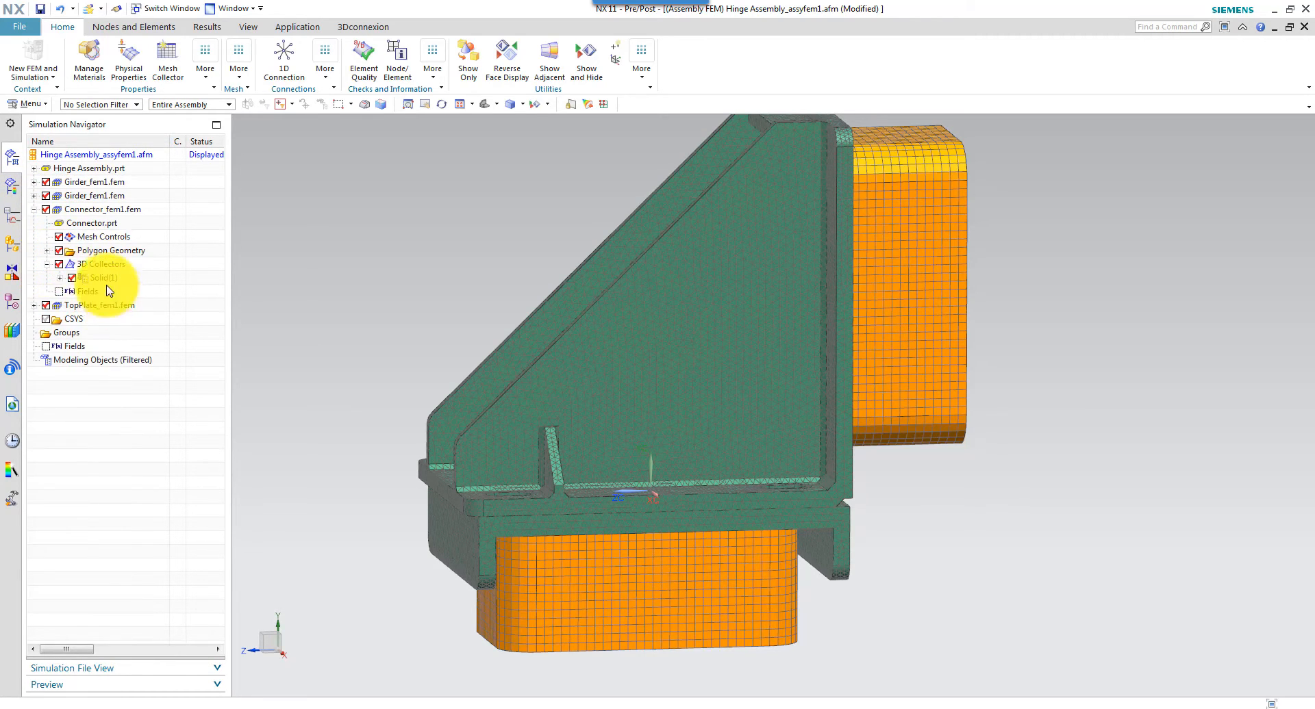
pyautogui.click(59, 278)
pyautogui.click(113, 293)
pyautogui.rightClick(113, 294)
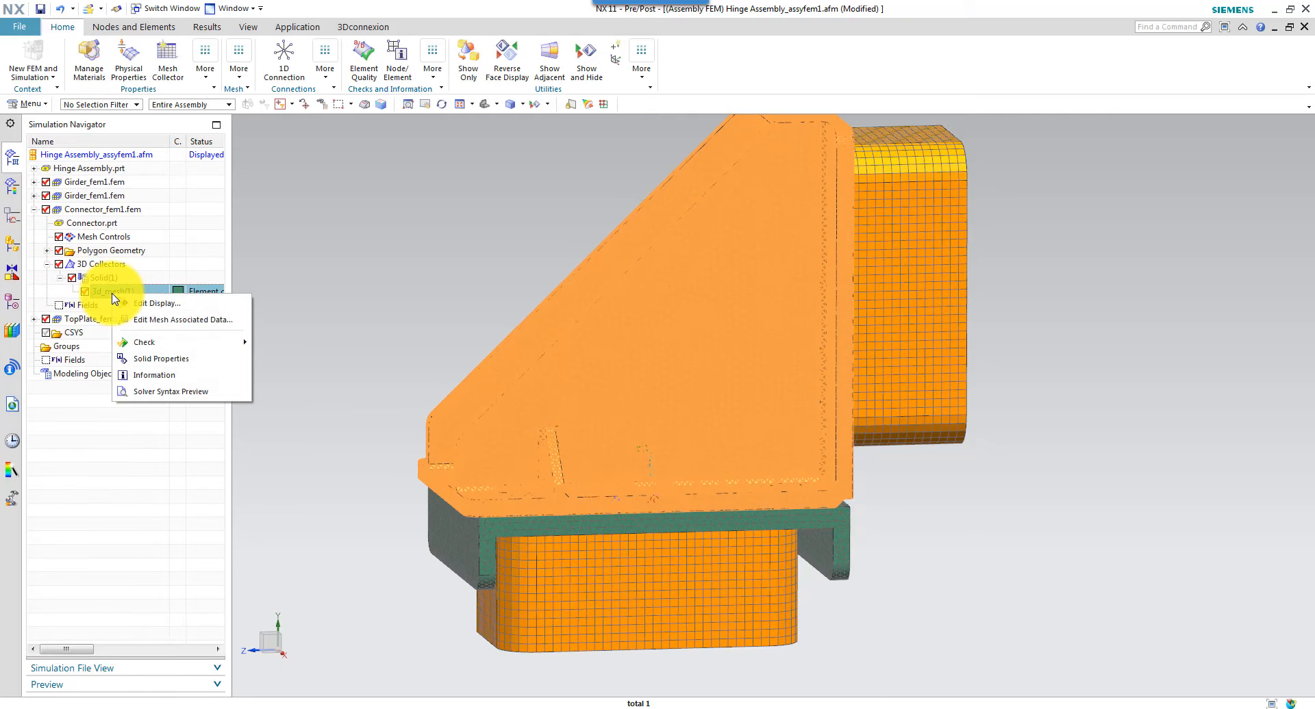
pyautogui.click(163, 306)
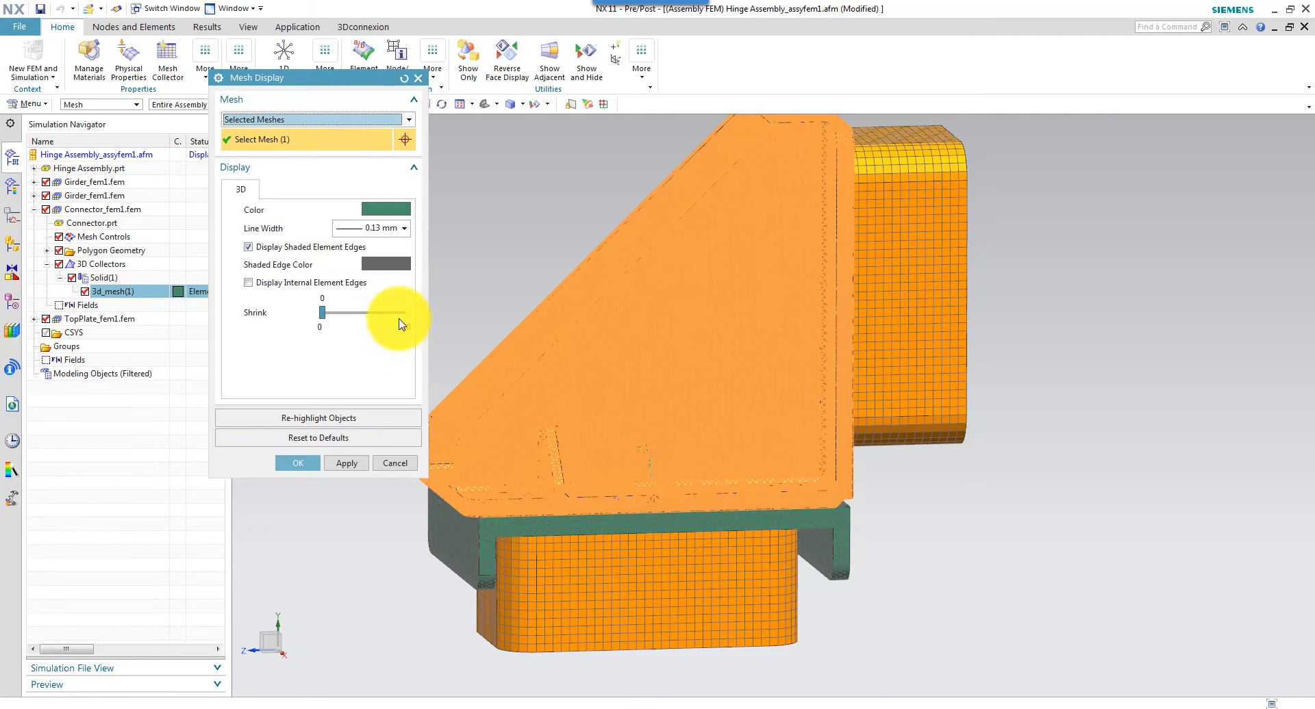
pyautogui.click(381, 210)
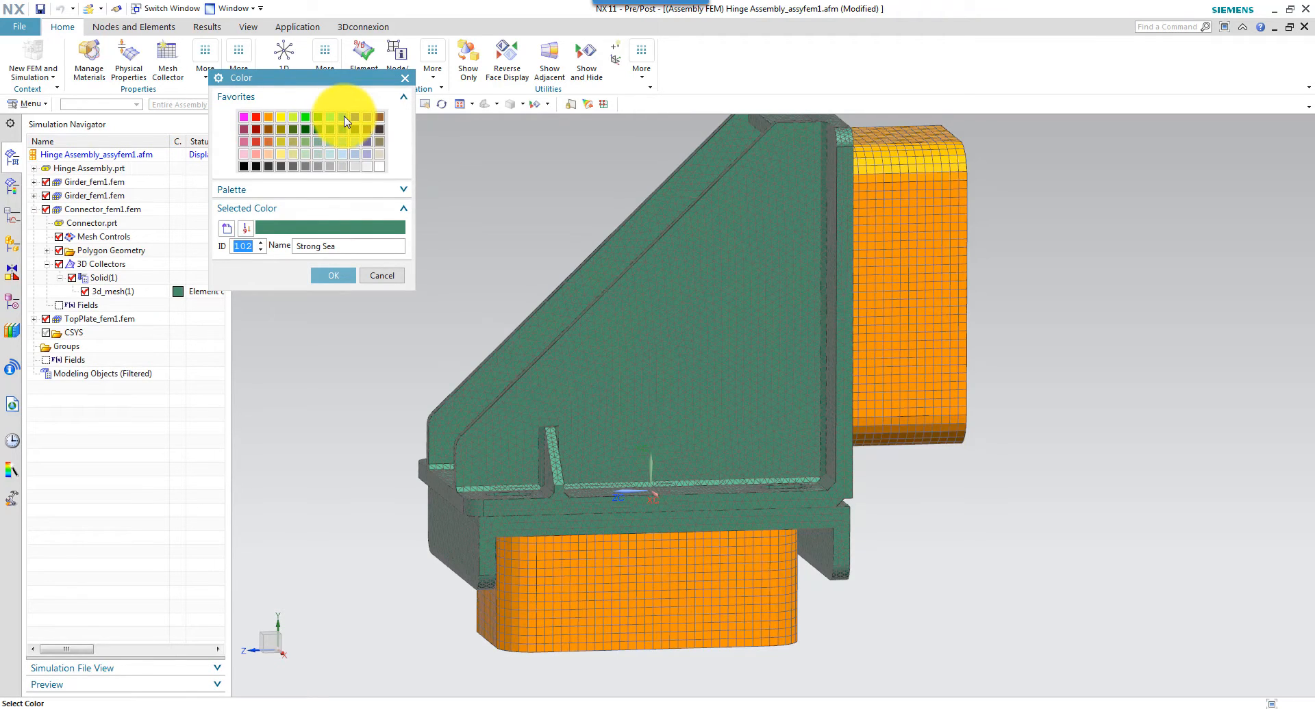
pyautogui.click(343, 117)
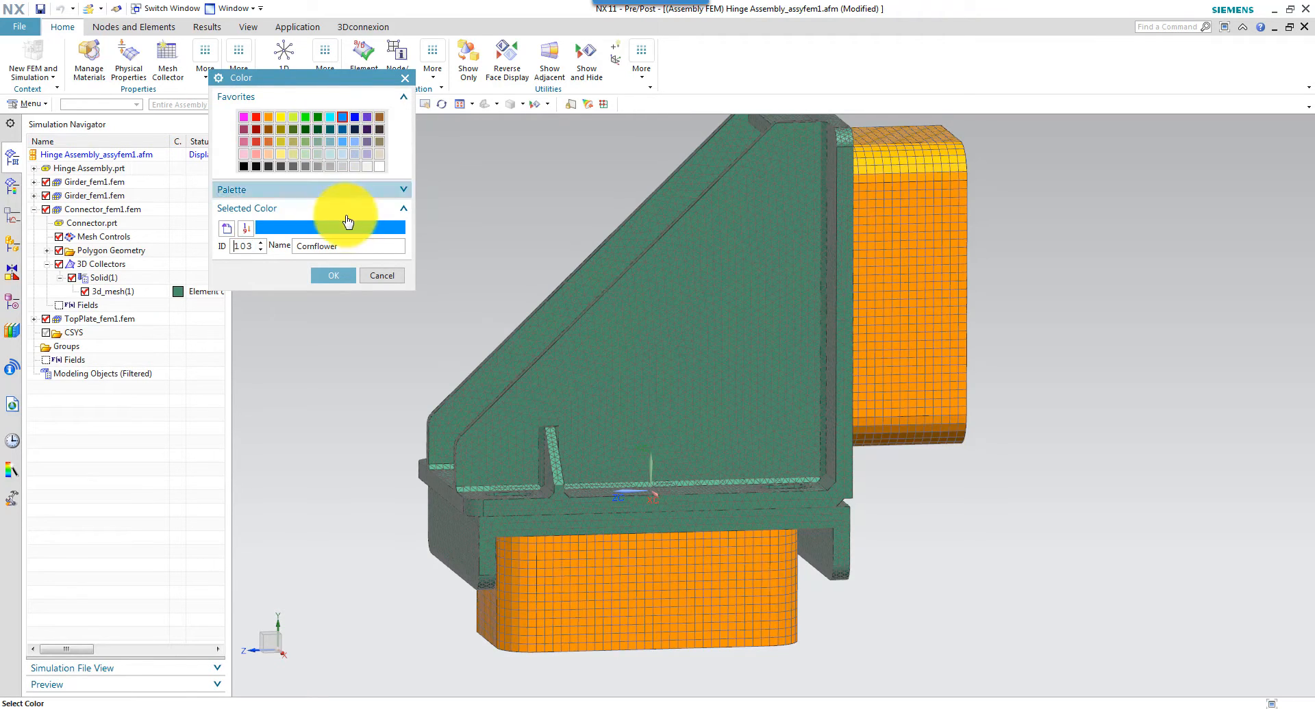
pyautogui.click(342, 280)
pyautogui.click(305, 460)
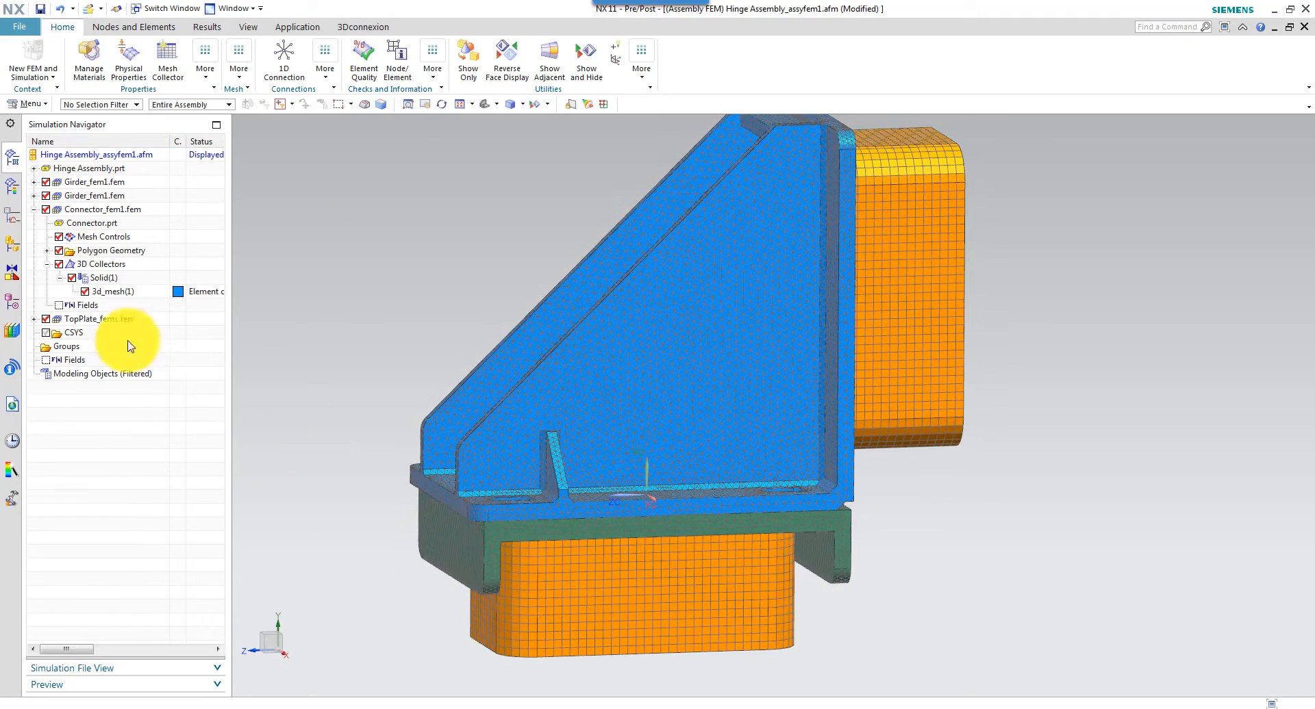
# Set the display color of 3d_mesh(1) in TopPlate_fem1.fem to Emerald, ID 108.
pyautogui.click(33, 319)
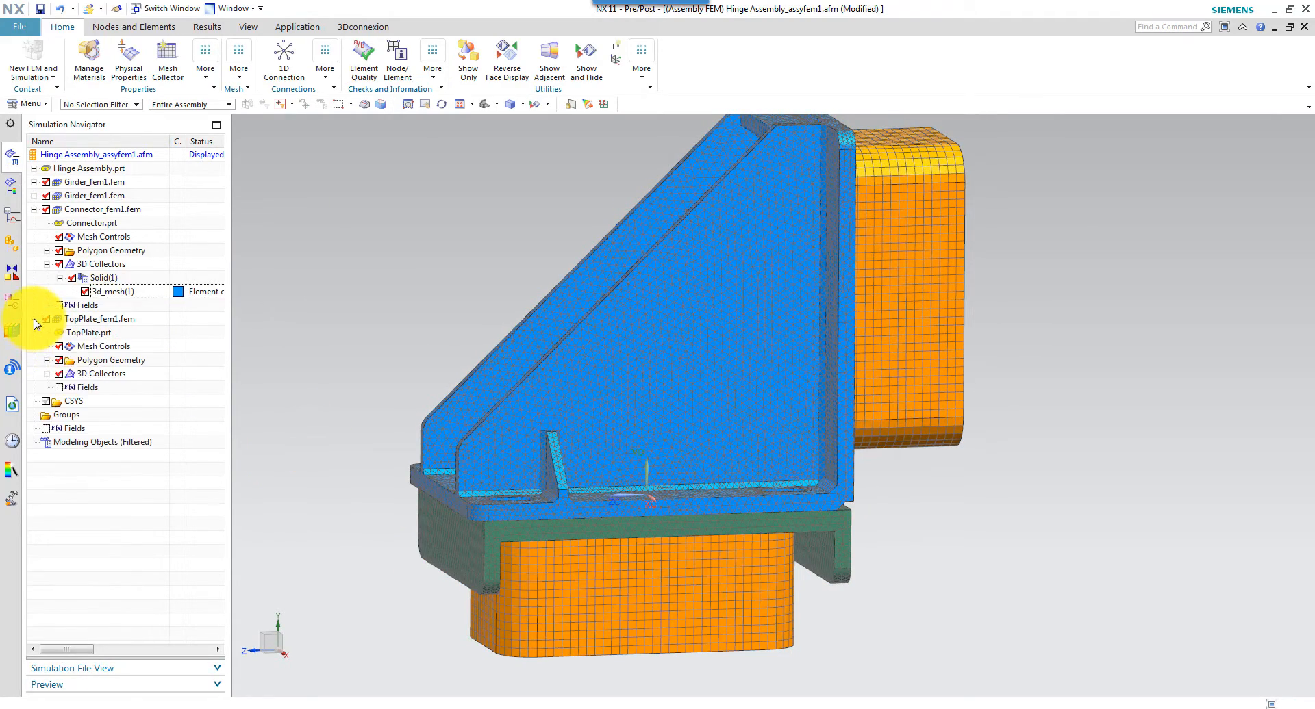
pyautogui.click(47, 374)
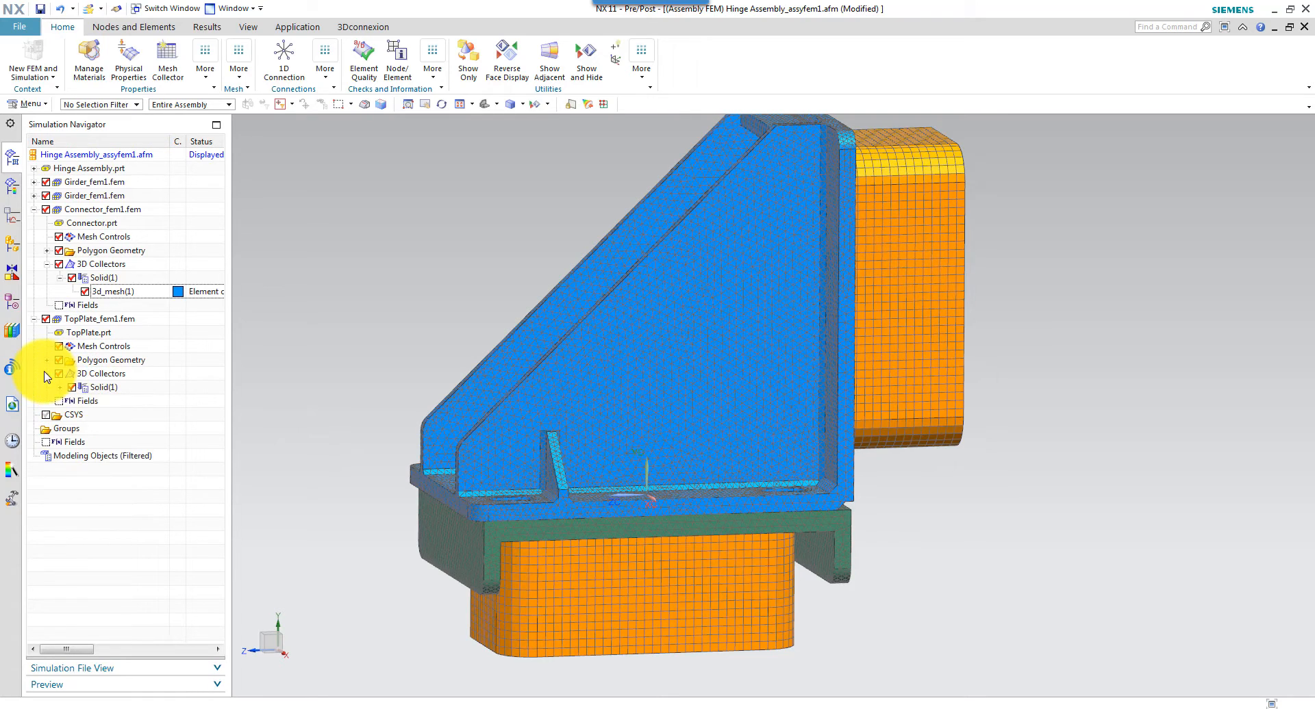
pyautogui.click(59, 388)
pyautogui.click(109, 401)
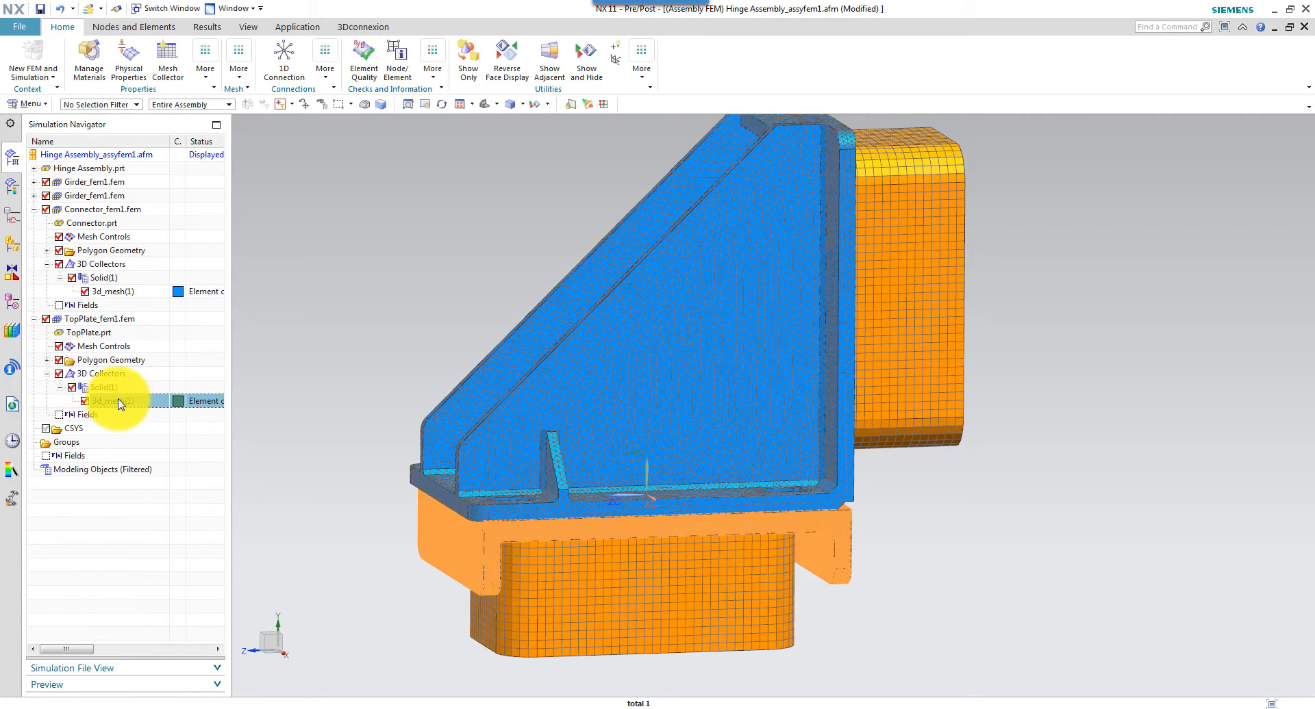
pyautogui.rightClick(110, 401)
pyautogui.click(181, 406)
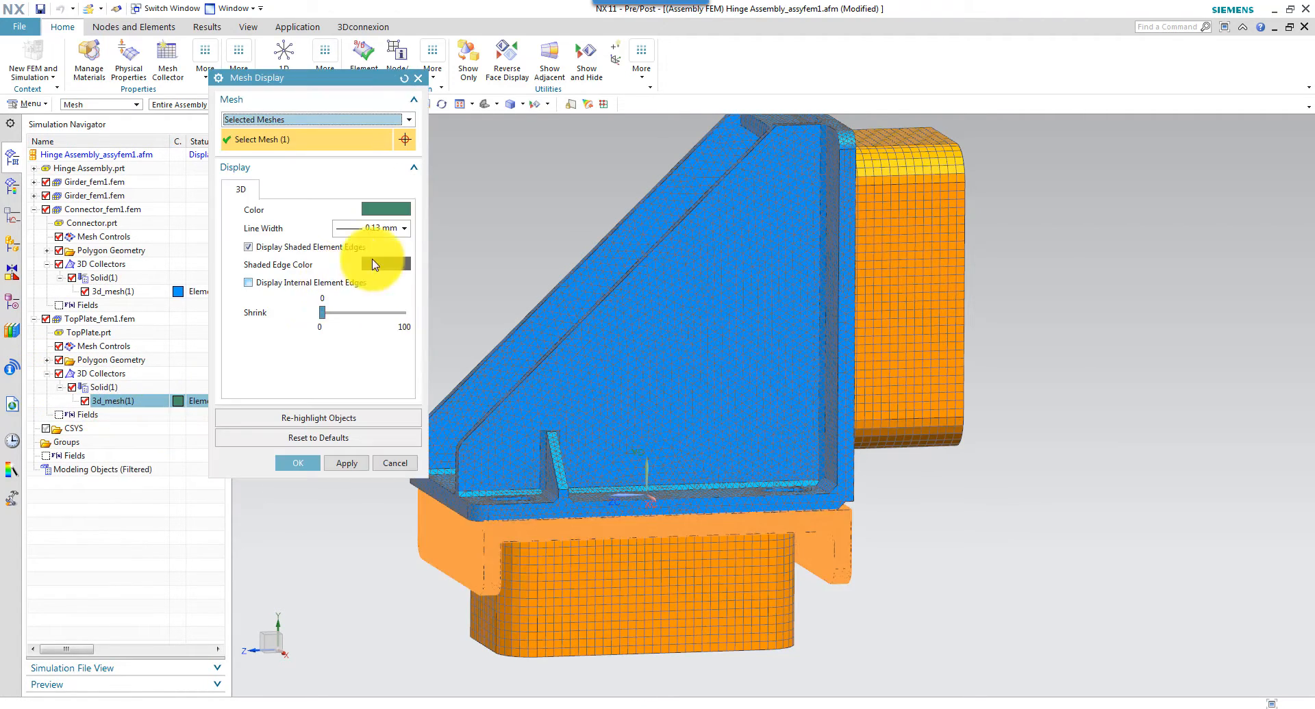
pyautogui.click(373, 210)
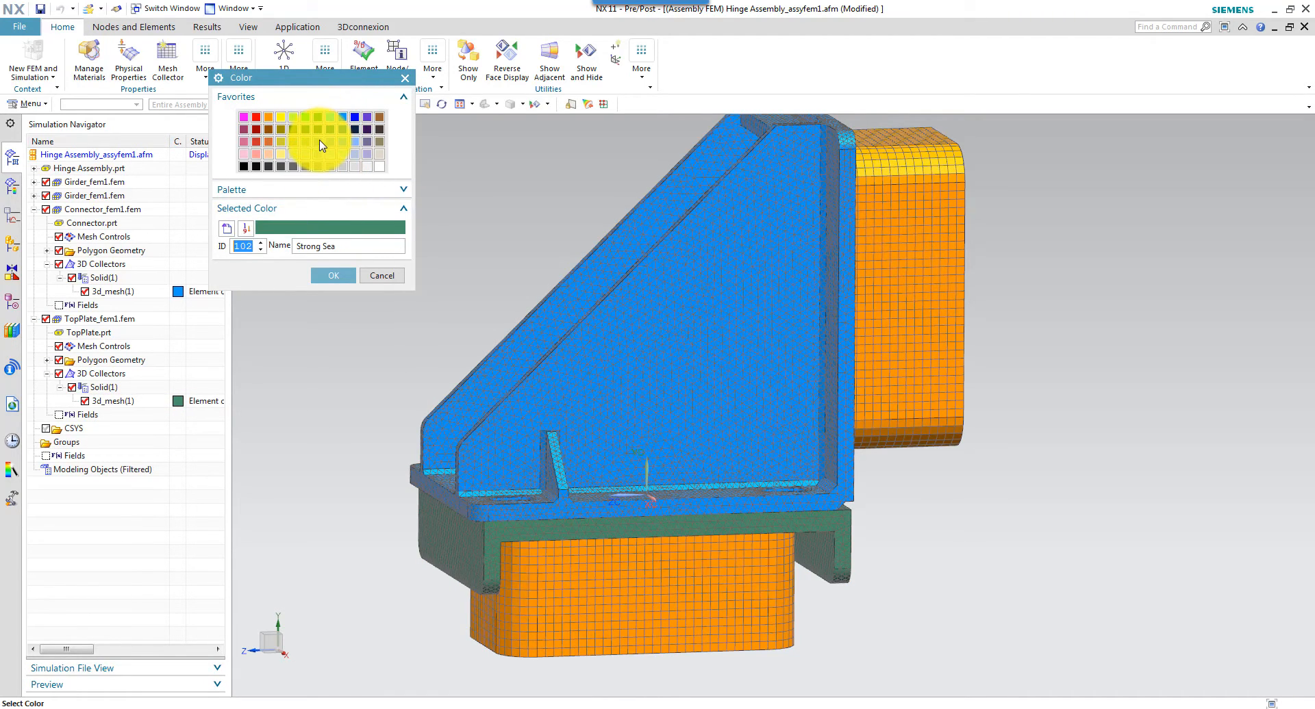
pyautogui.click(320, 145)
pyautogui.click(320, 121)
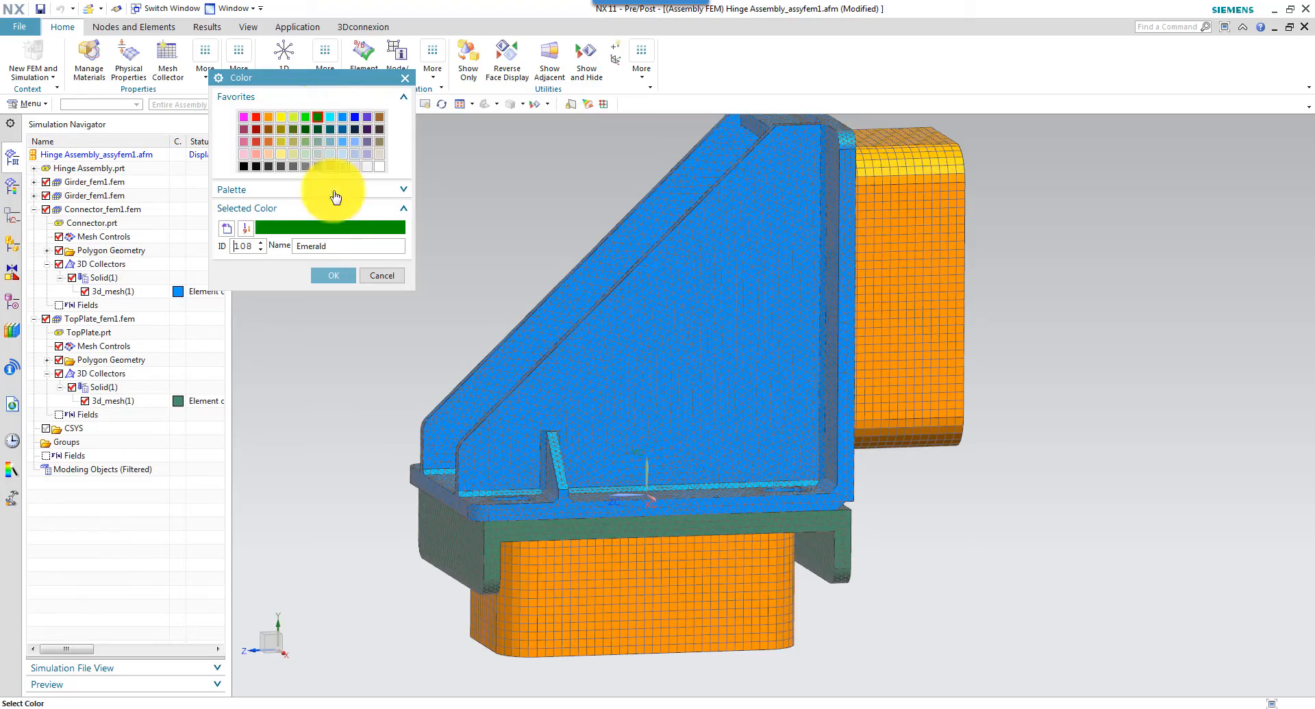
pyautogui.click(335, 276)
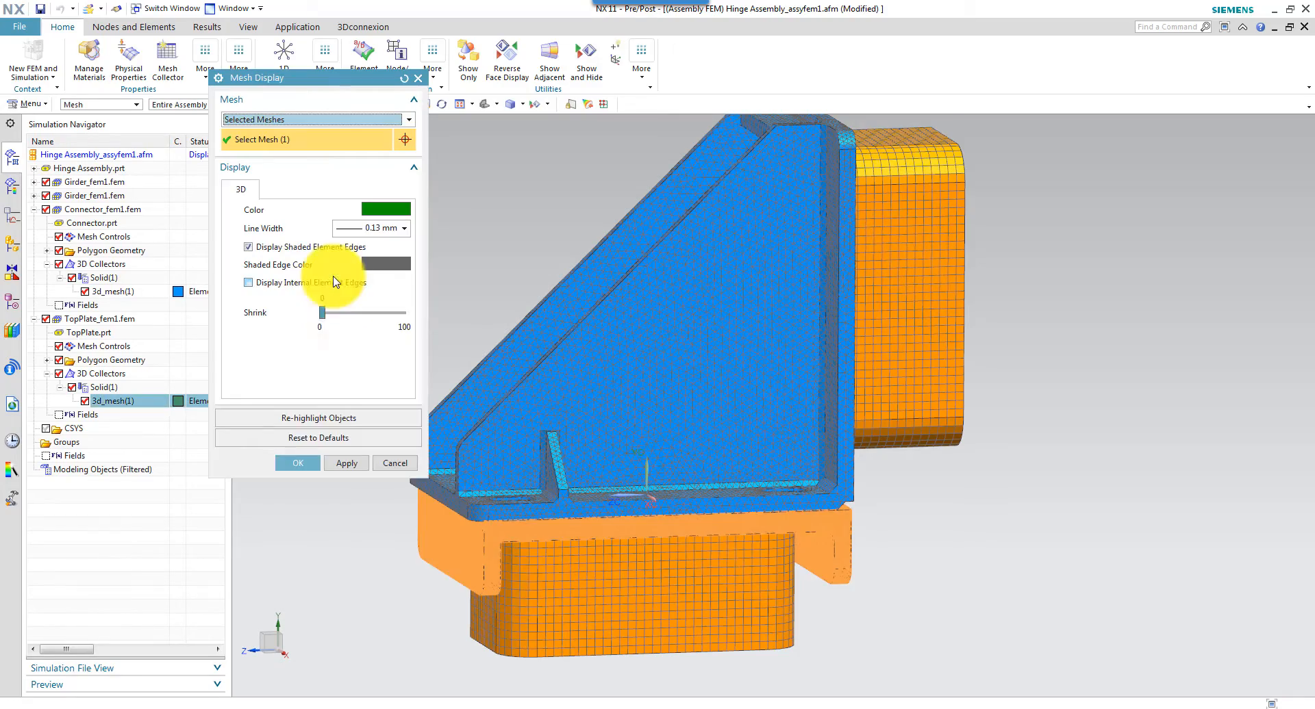
pyautogui.click(298, 463)
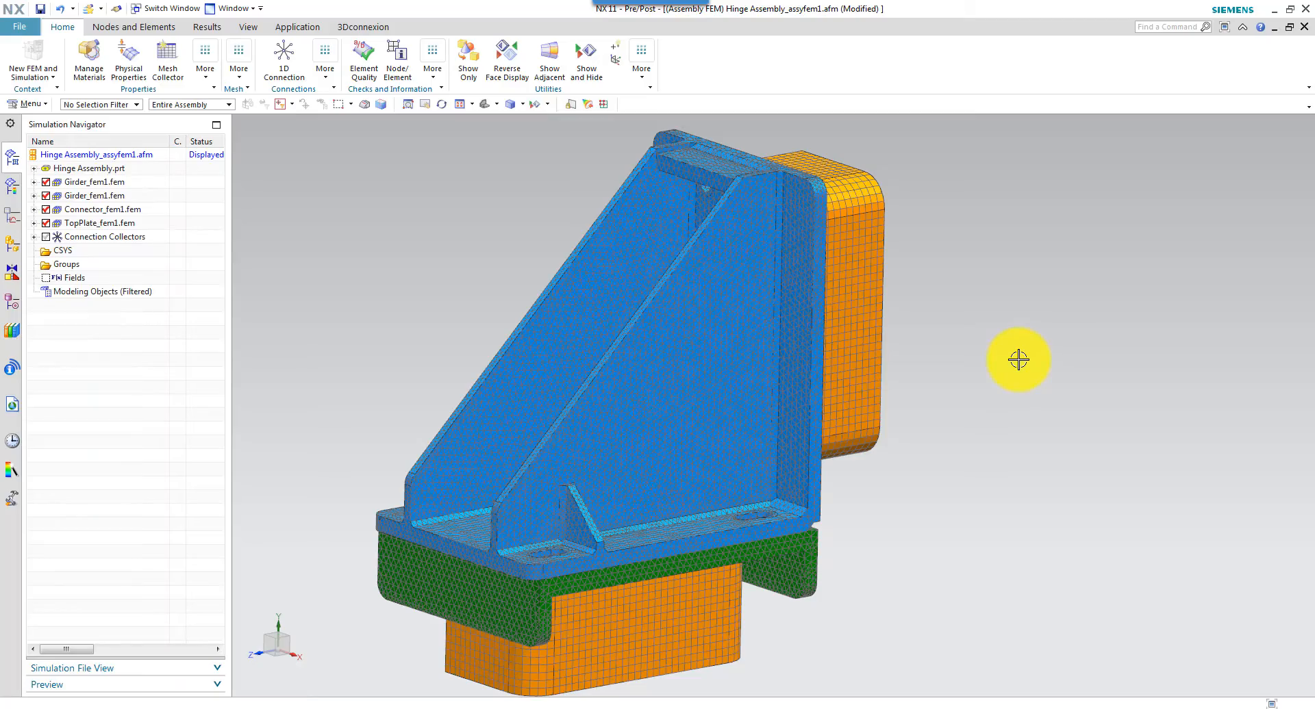
# Start a Bolt in Tapped Hole connection and define its head by both outer circular edges around the connector's first upper hole.
pyautogui.click(999, 330)
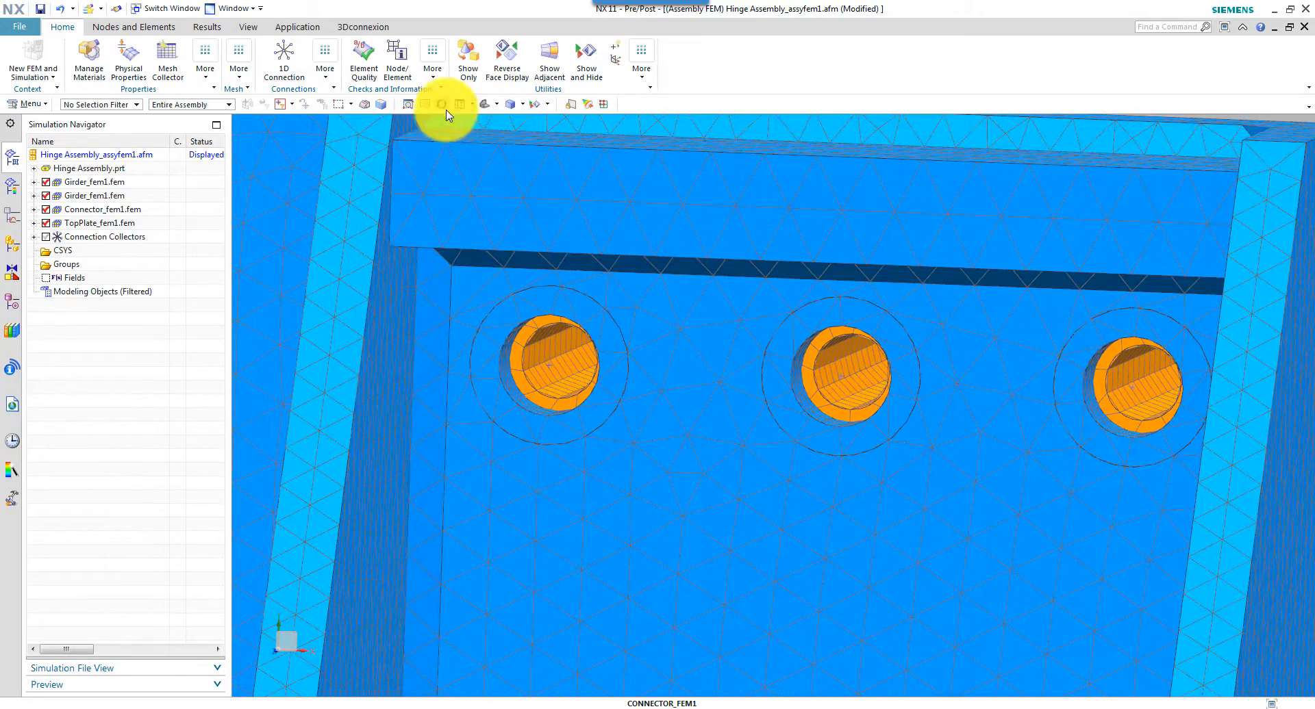
pyautogui.click(328, 82)
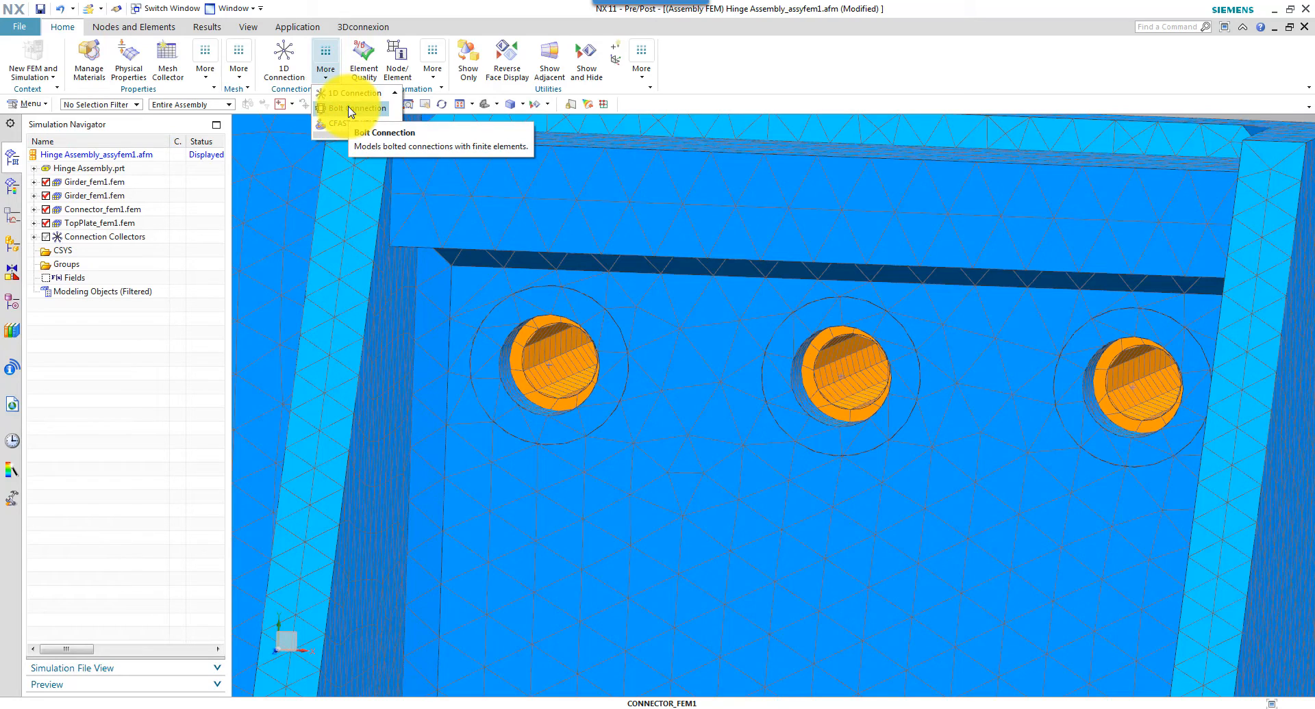
pyautogui.click(350, 110)
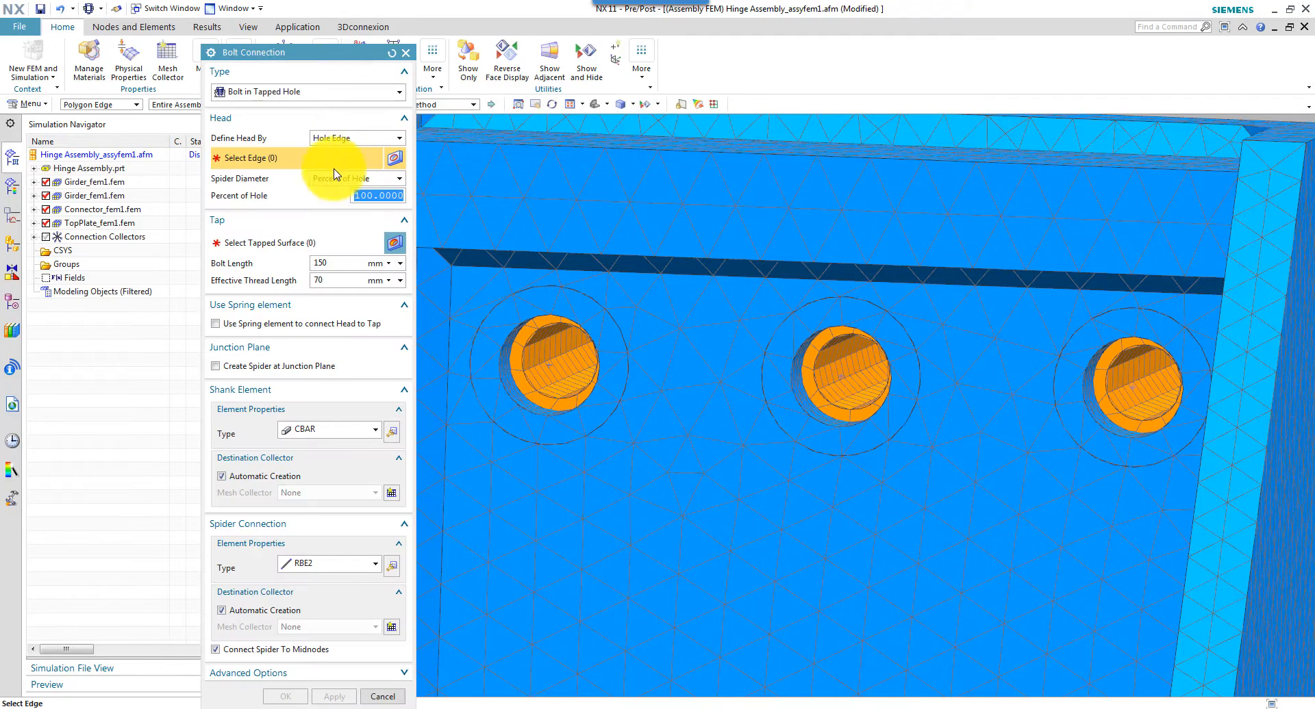
pyautogui.click(291, 96)
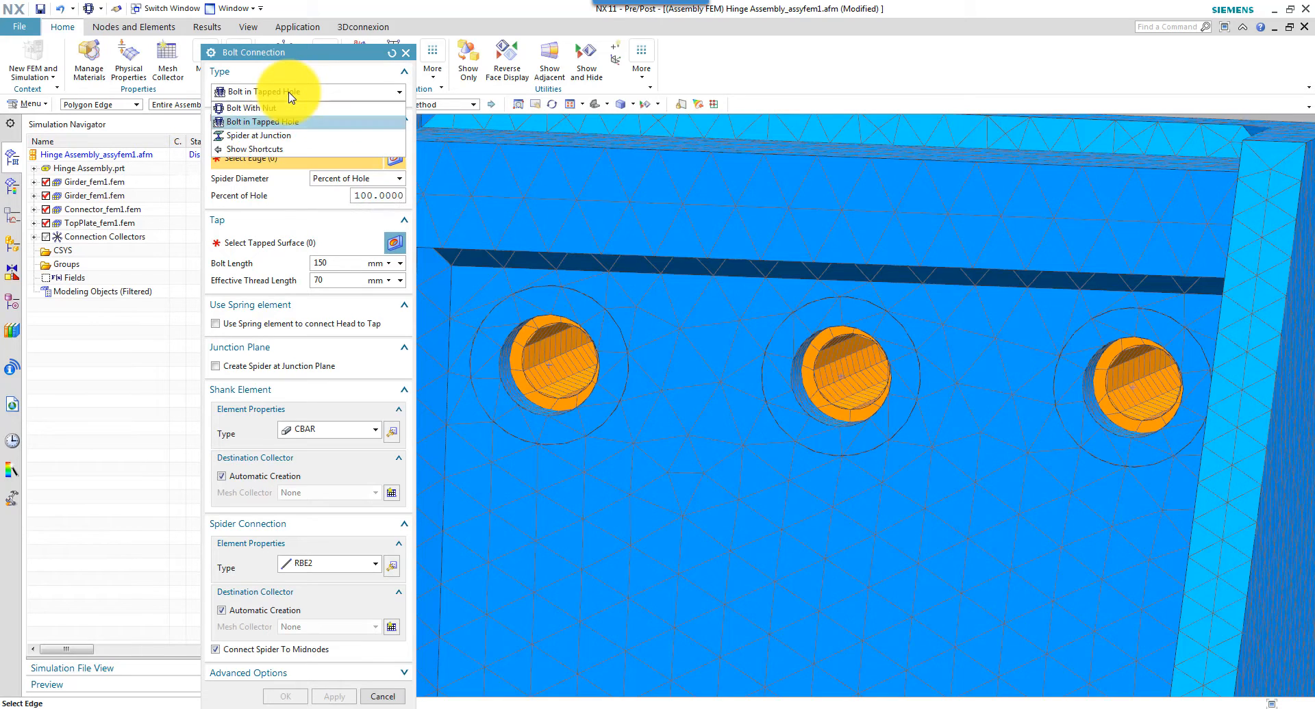
pyautogui.click(289, 122)
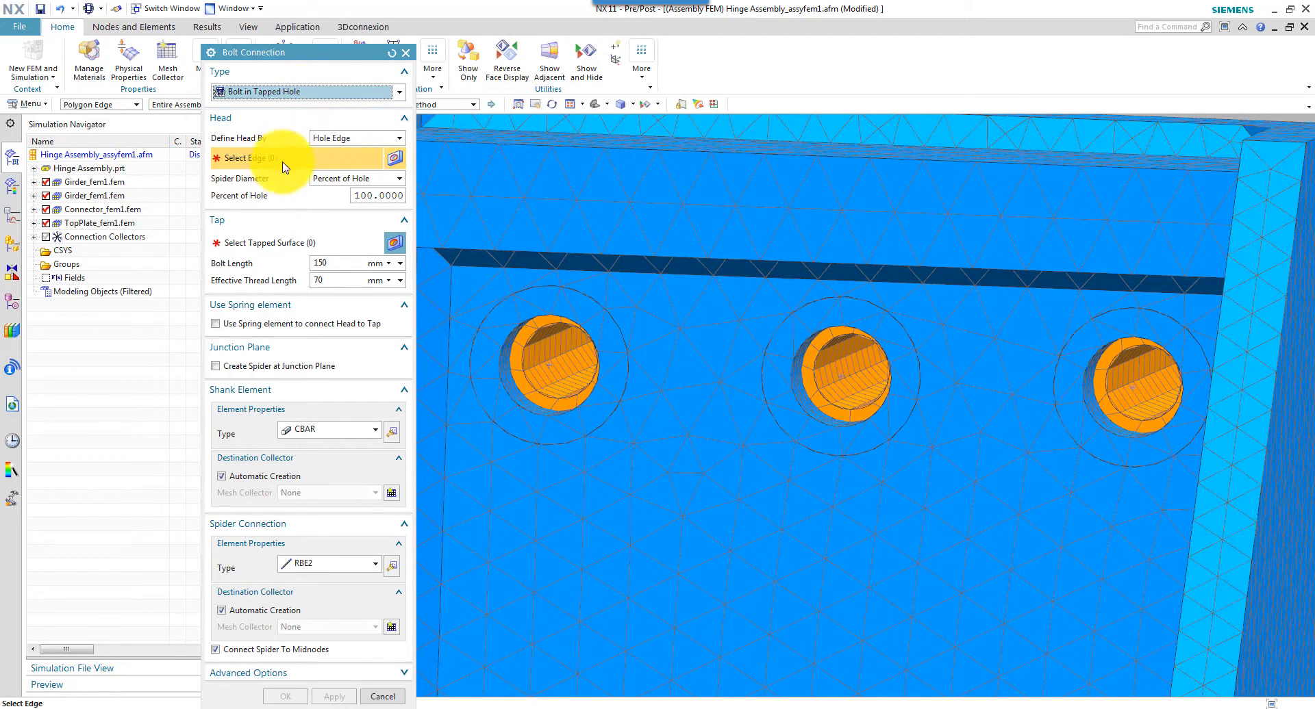
pyautogui.click(618, 325)
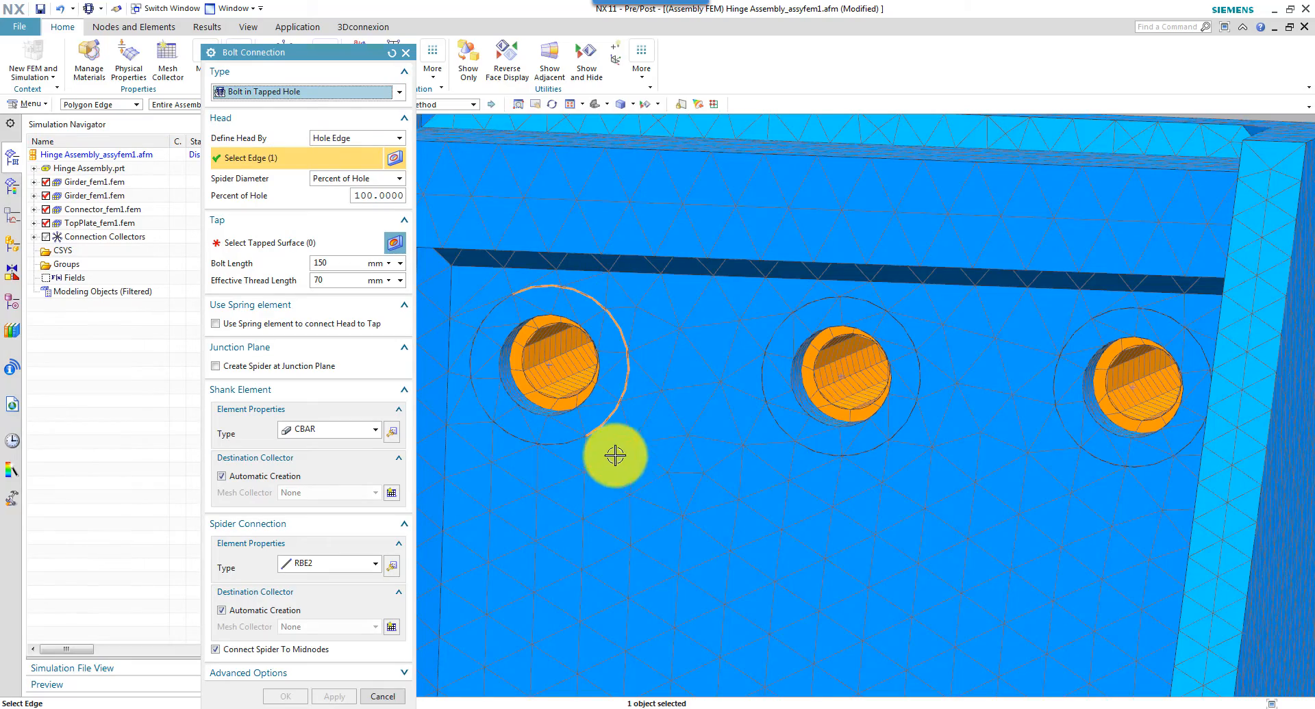
pyautogui.click(543, 439)
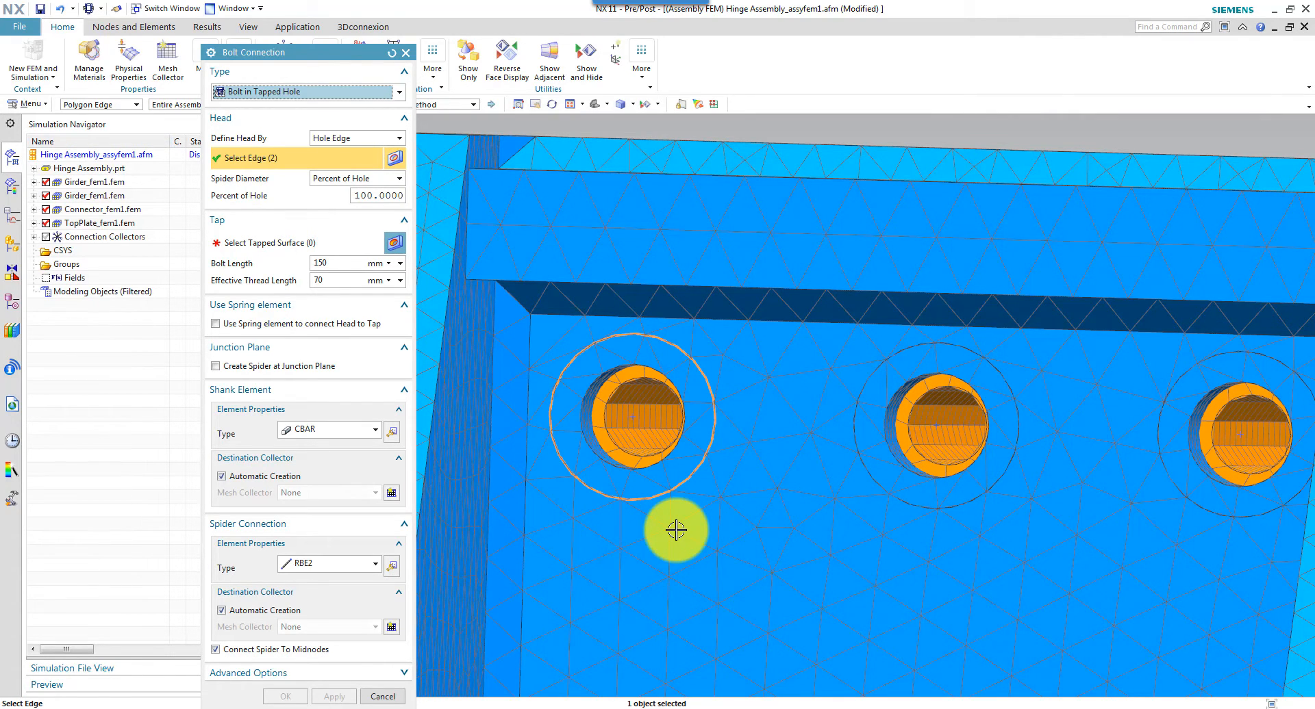
# Select the two inner cylindrical faces of the girder hole behind the head edge as the bolt's tapped surface.
pyautogui.click(313, 248)
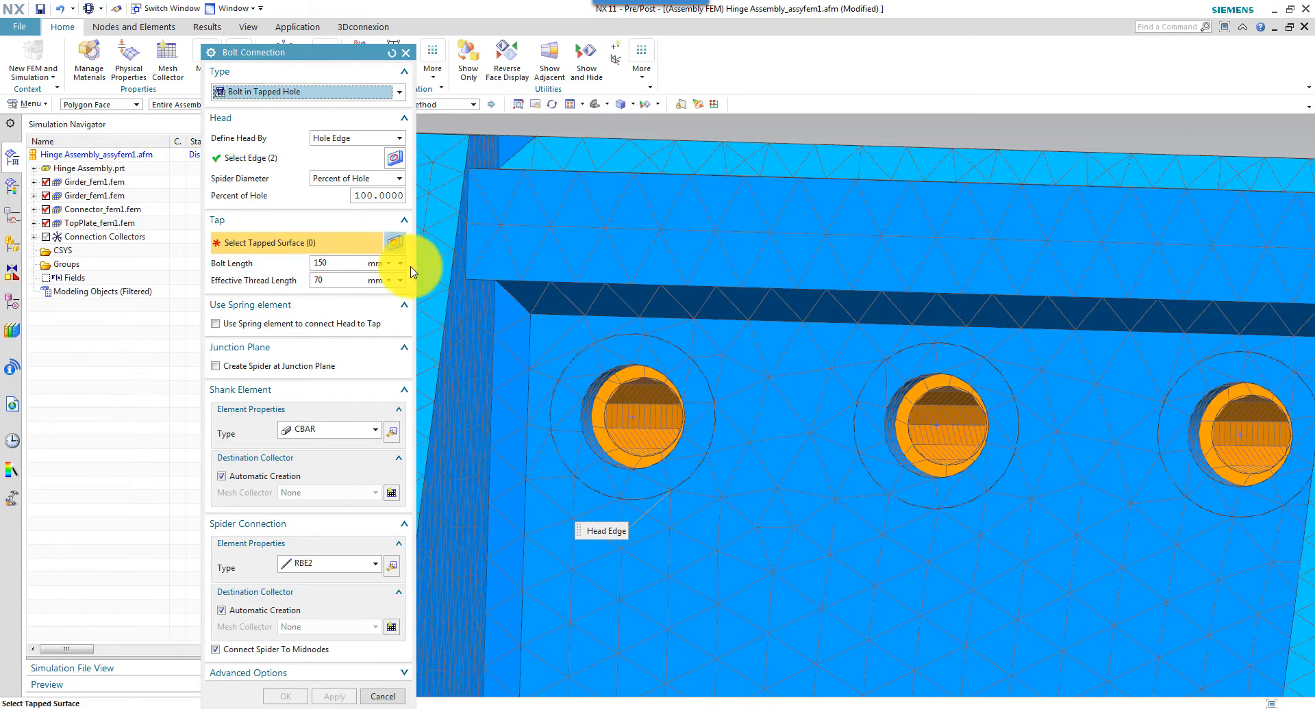
pyautogui.scroll(-1, 644, 409)
pyautogui.scroll(-3, 644, 409)
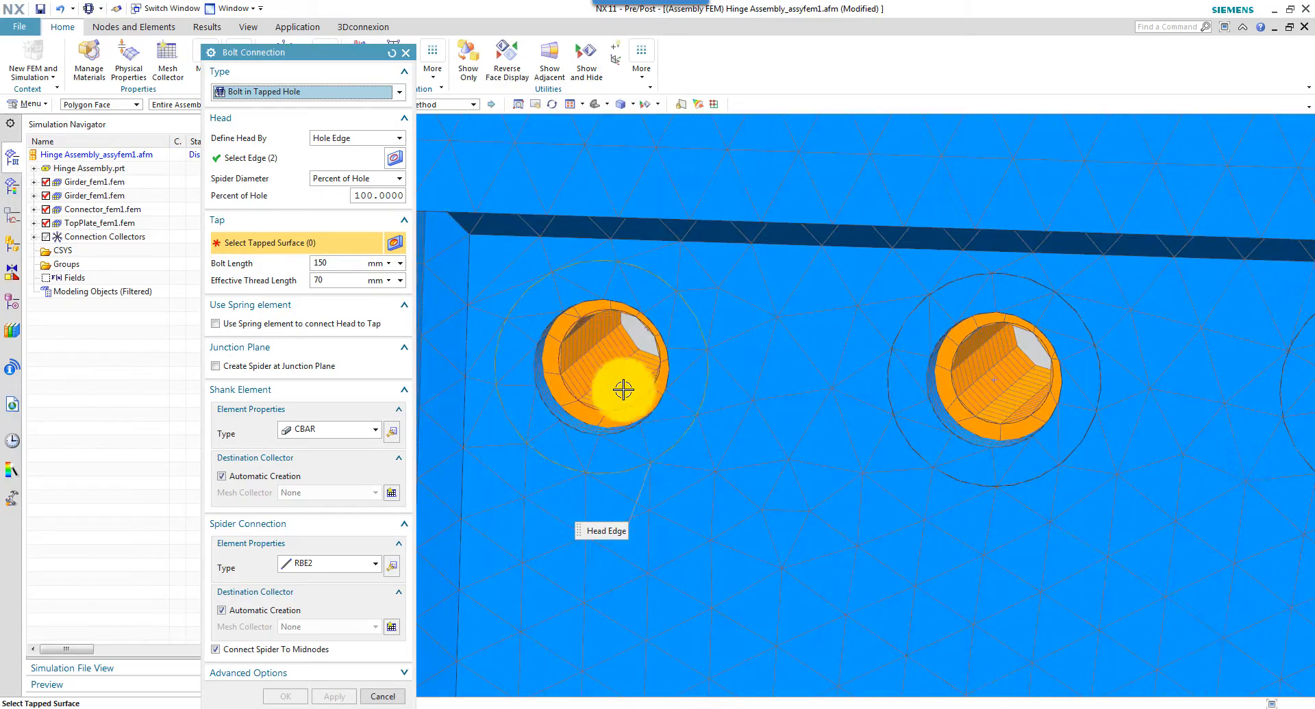
pyautogui.click(606, 375)
pyautogui.moveTo(610, 391); pyautogui.dragTo(405, 321, button='middle')
pyautogui.click(556, 385)
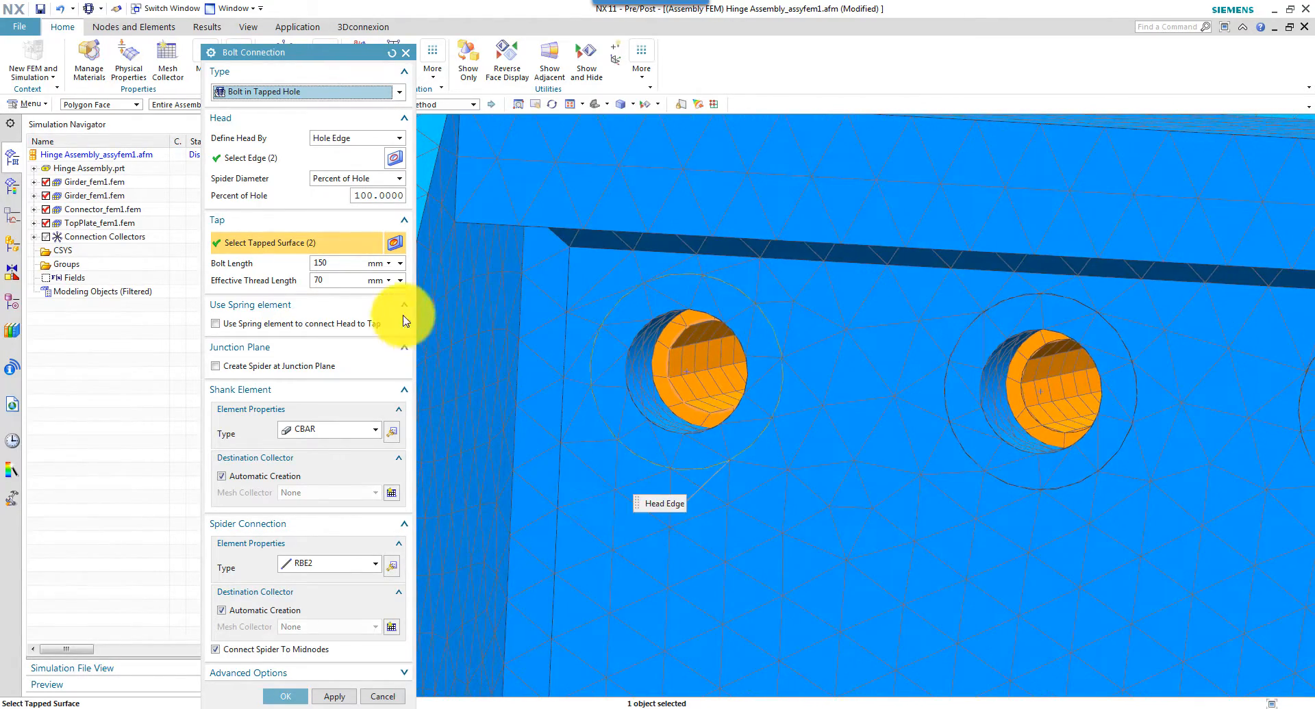
# Review the bolt length, effective thread length and the CBAR shank element's associated data, keeping the existing settings.
pyautogui.click(333, 263)
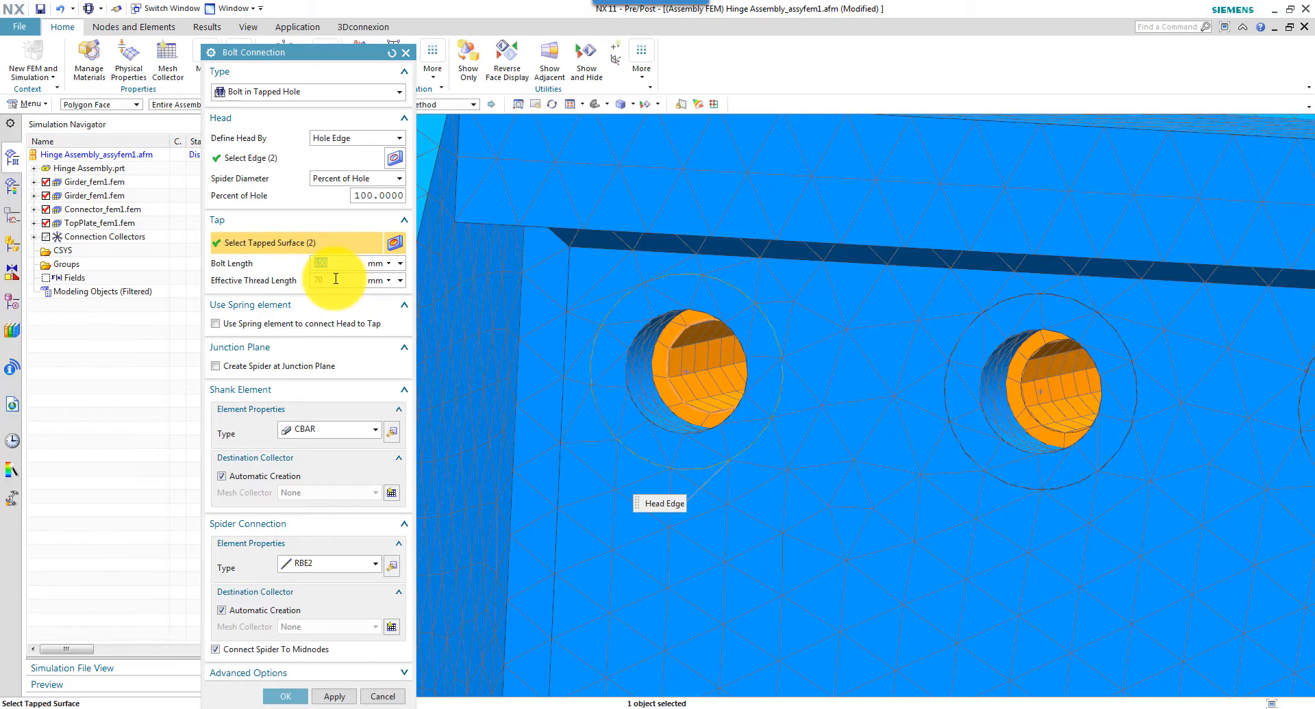
pyautogui.click(320, 279)
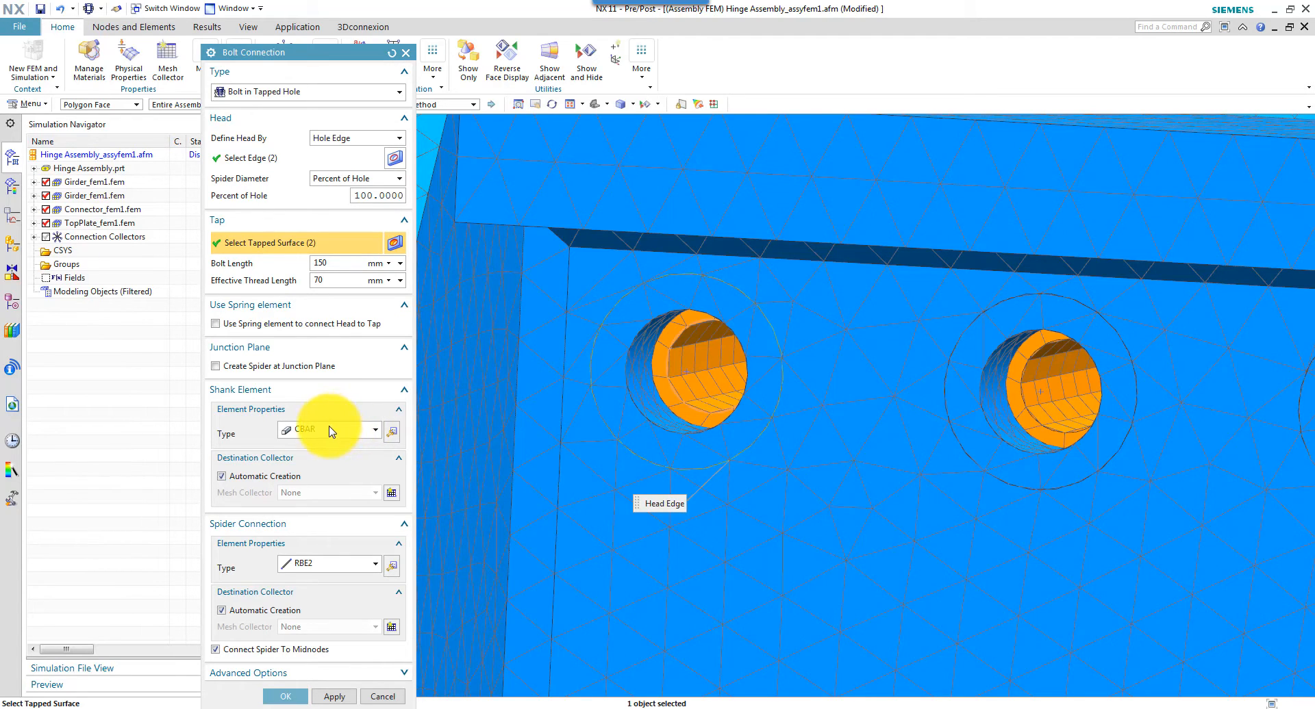
pyautogui.click(392, 436)
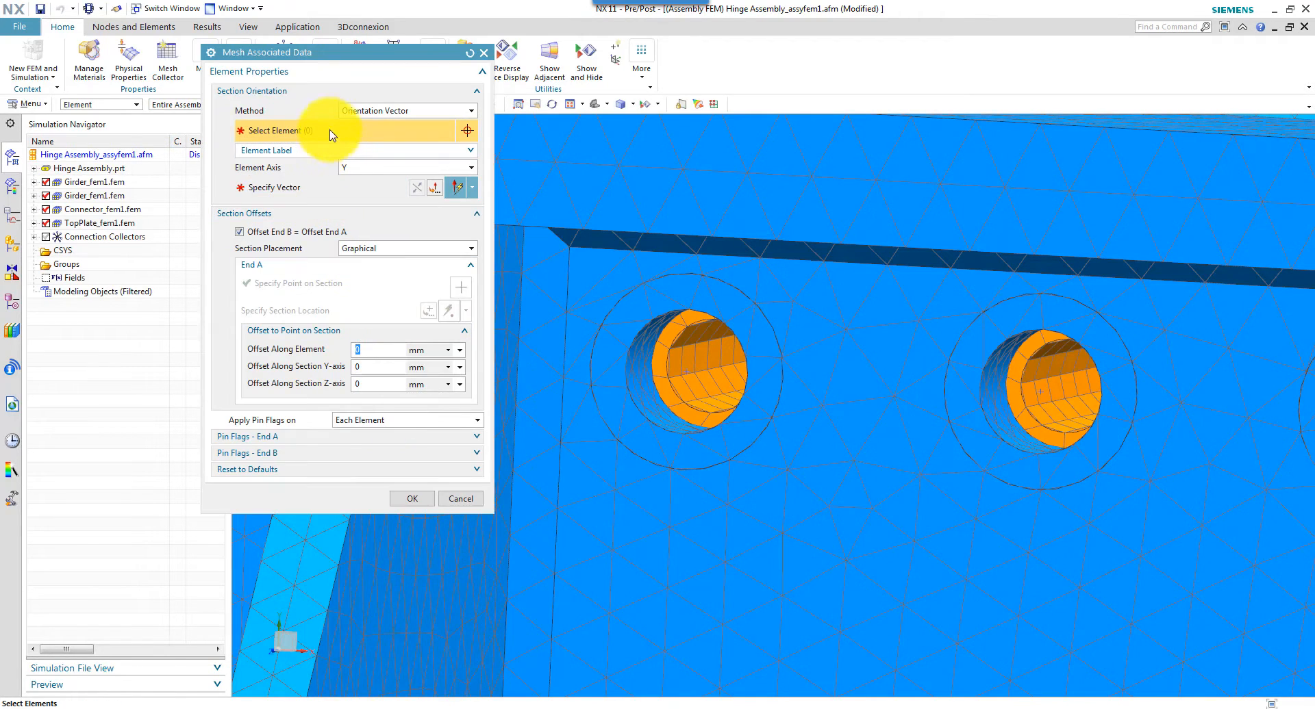
pyautogui.click(413, 498)
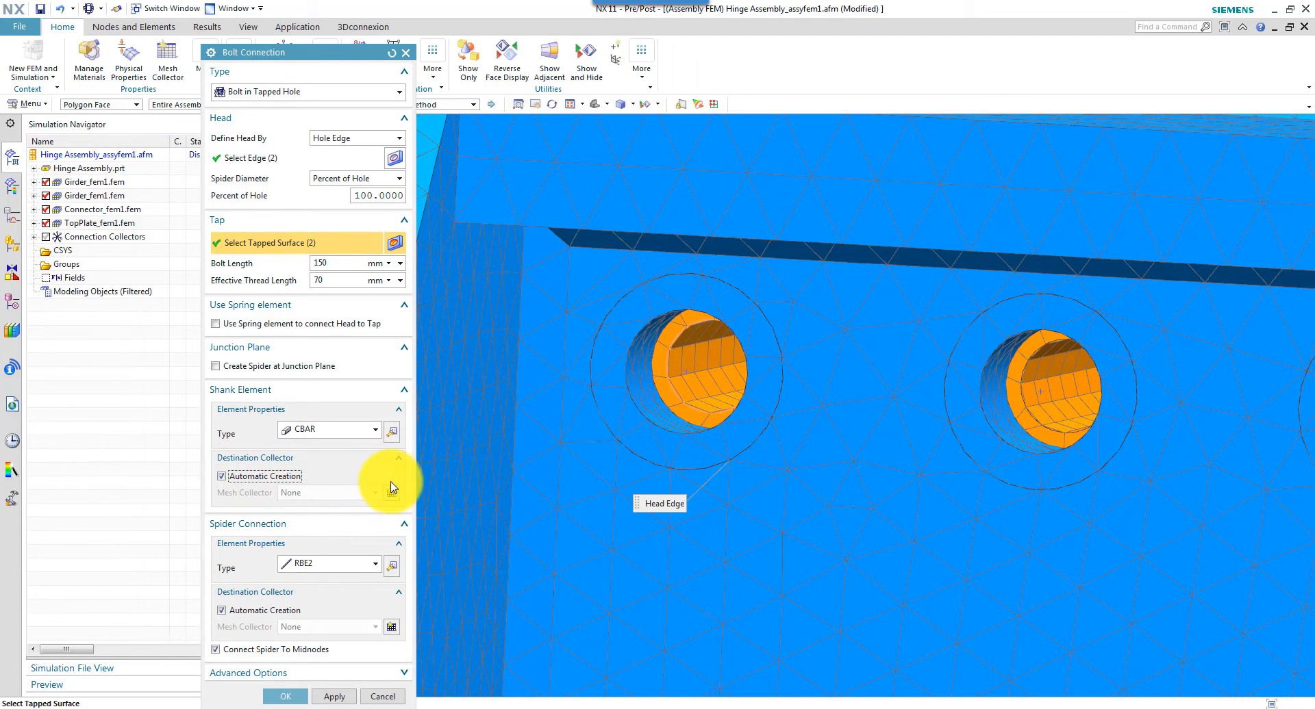
# Start a new mesh collector for the bolt shank named Bar Collector(M16) with physical property type PBAR.
pyautogui.click(394, 498)
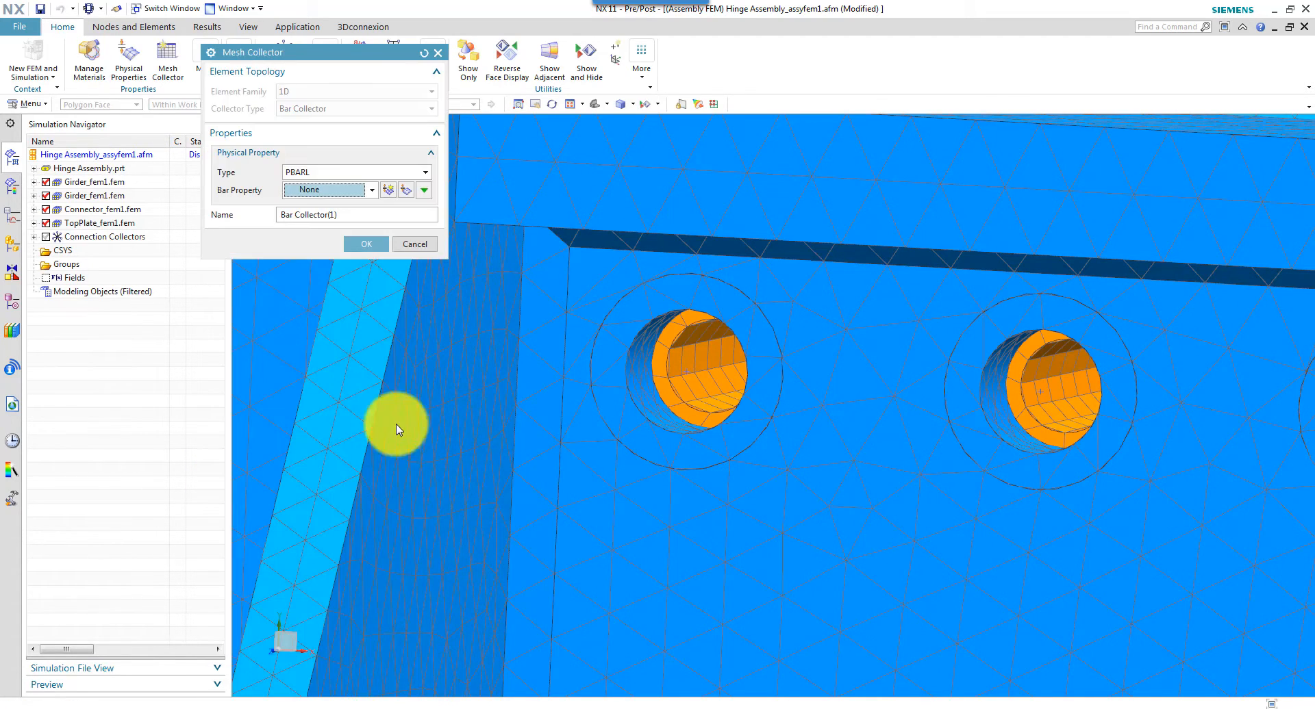
pyautogui.click(357, 214)
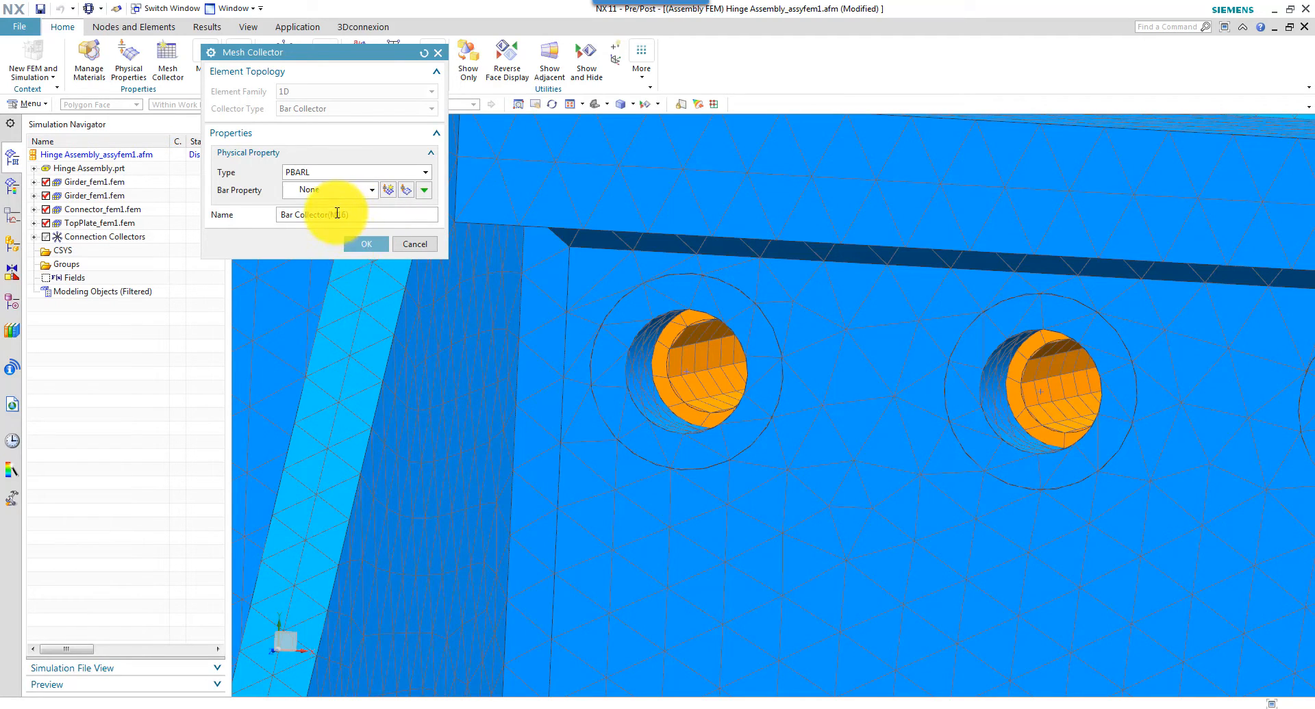
pyautogui.click(362, 175)
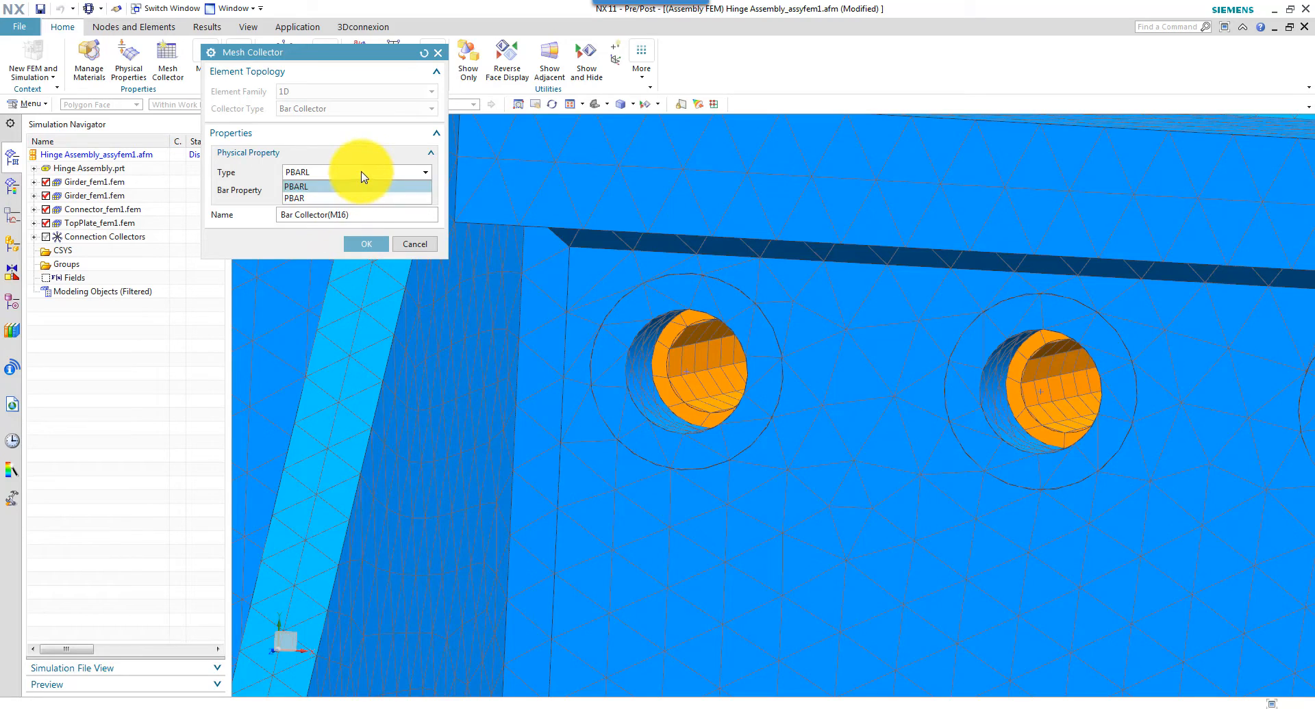
pyautogui.click(335, 199)
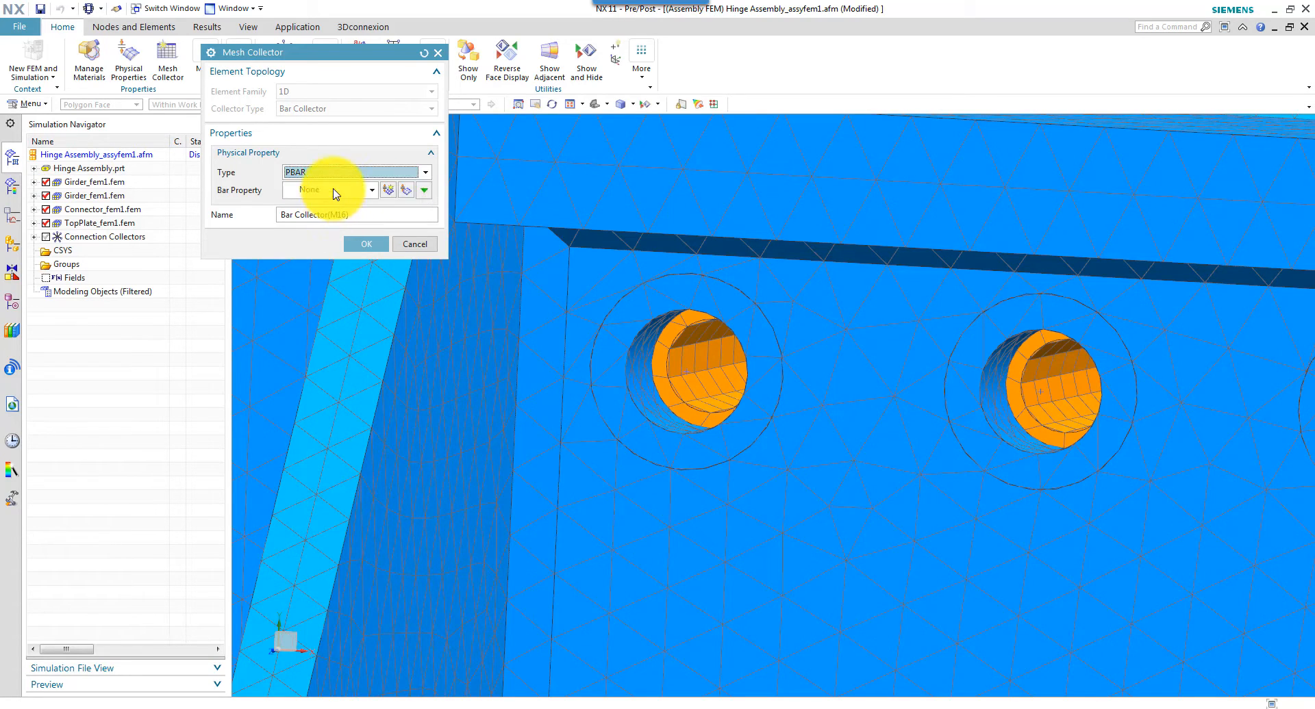
# Create a bar property named PBAR M16, check the ROD(16) section's dimension and use that section as the fore section.
pyautogui.click(388, 191)
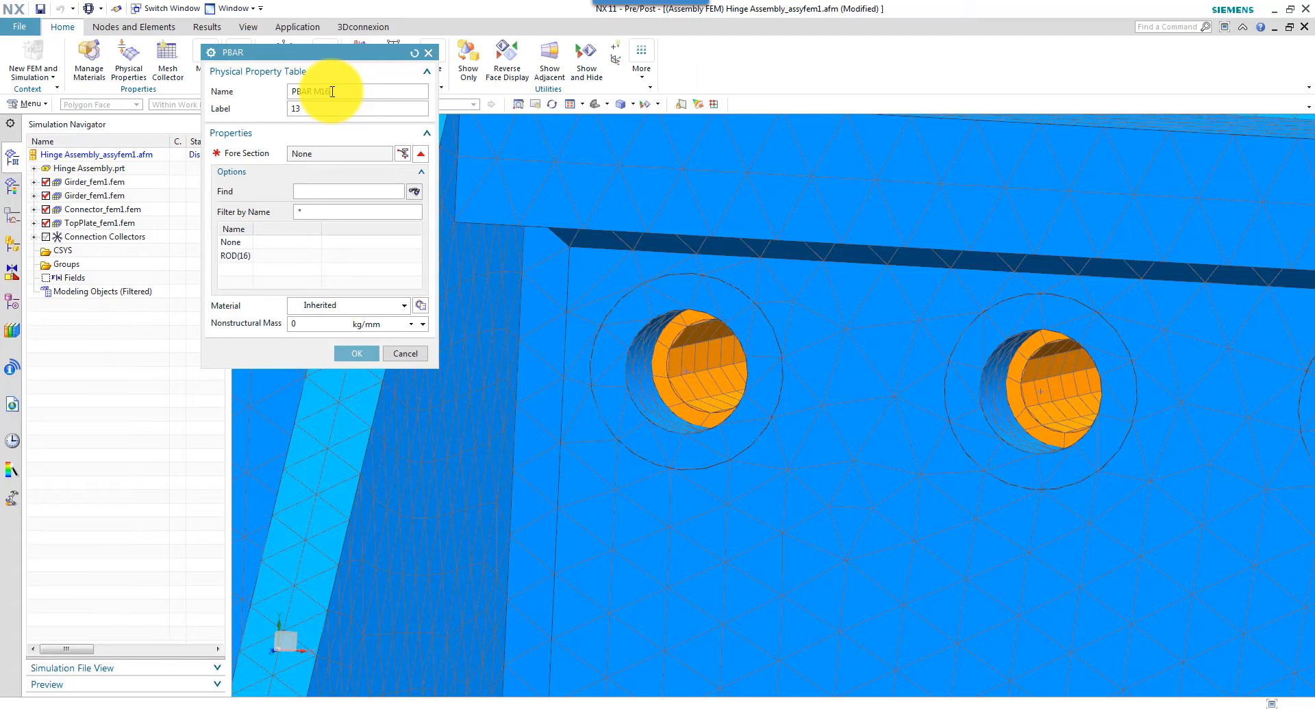
pyautogui.click(402, 156)
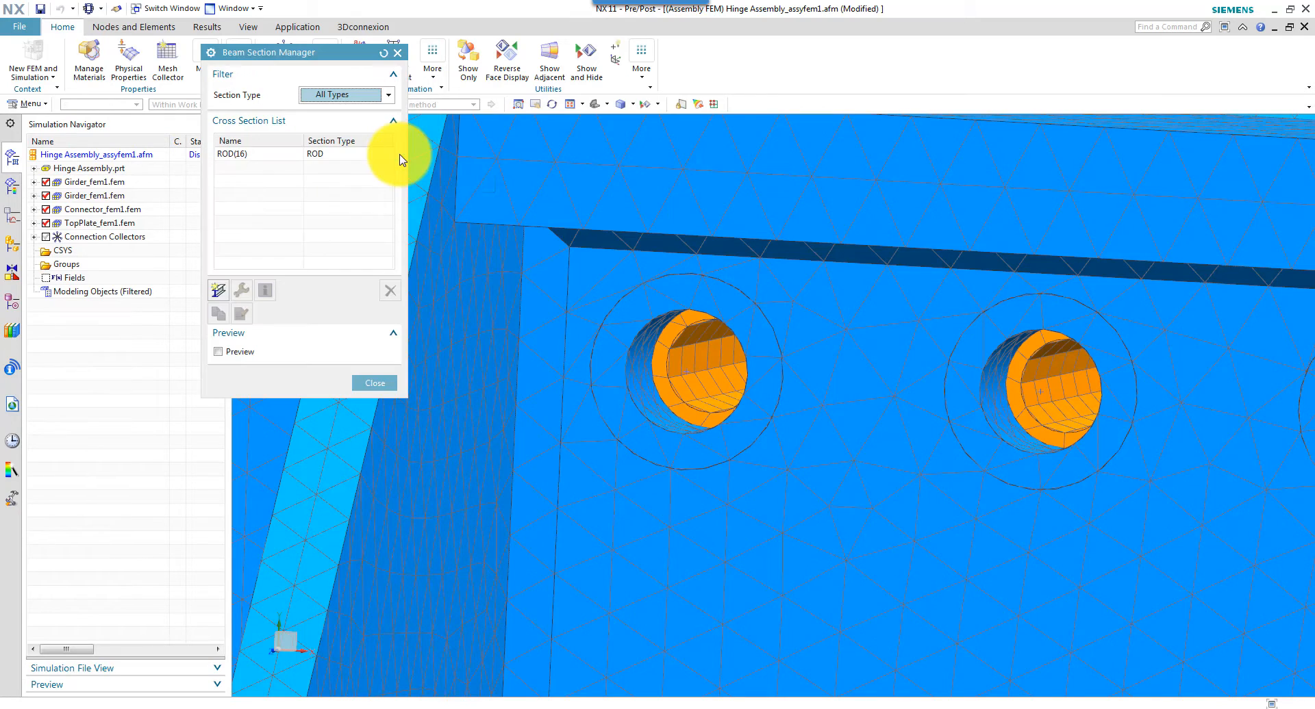
pyautogui.click(259, 155)
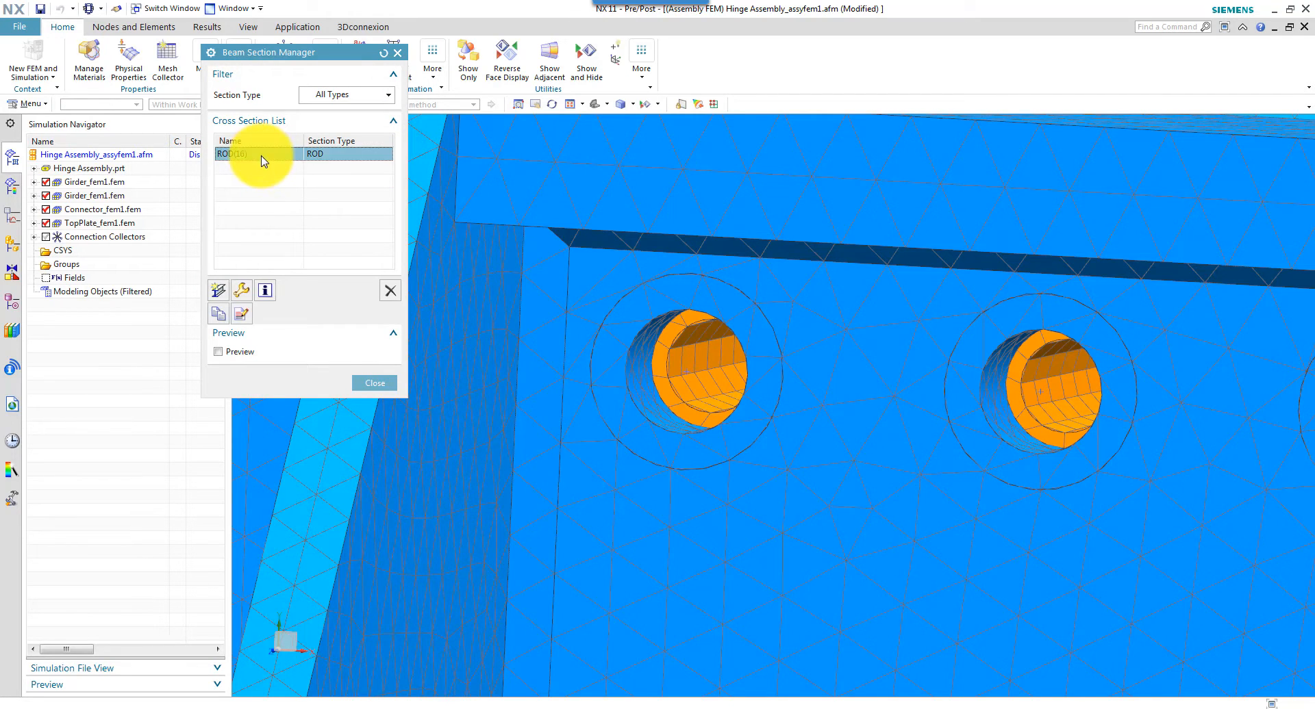
pyautogui.click(239, 295)
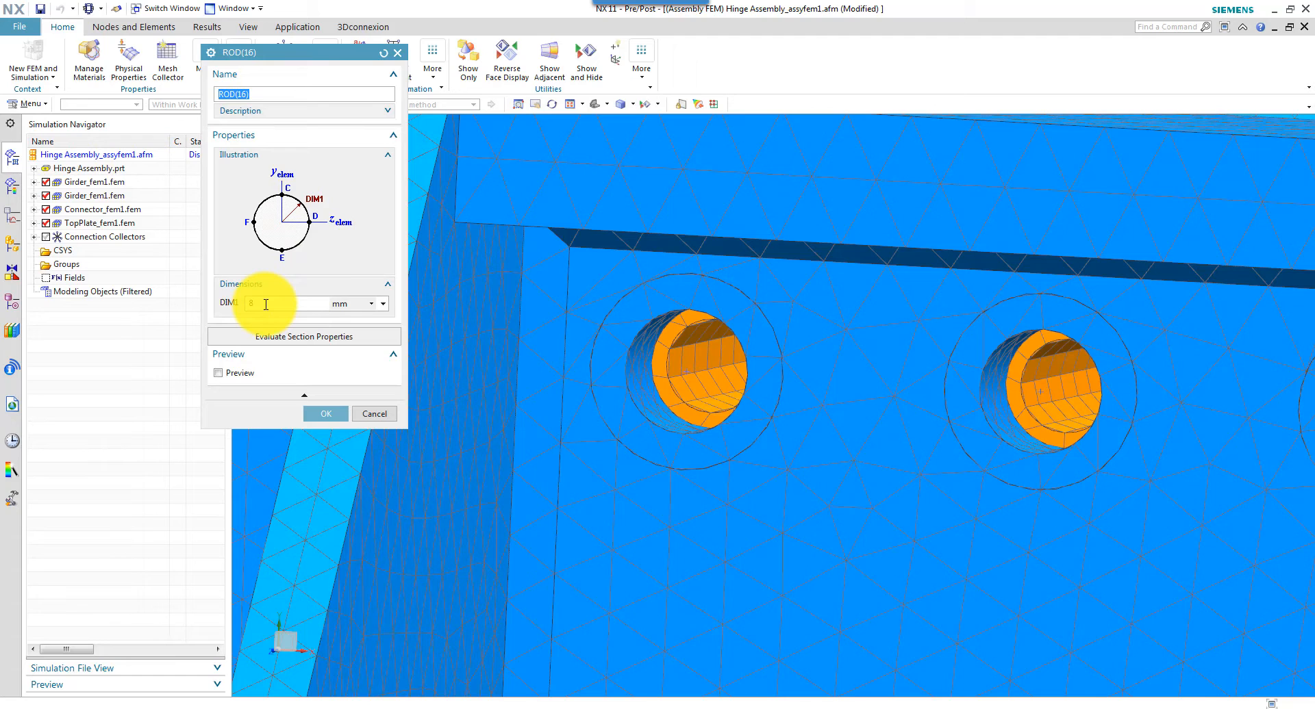
pyautogui.click(325, 414)
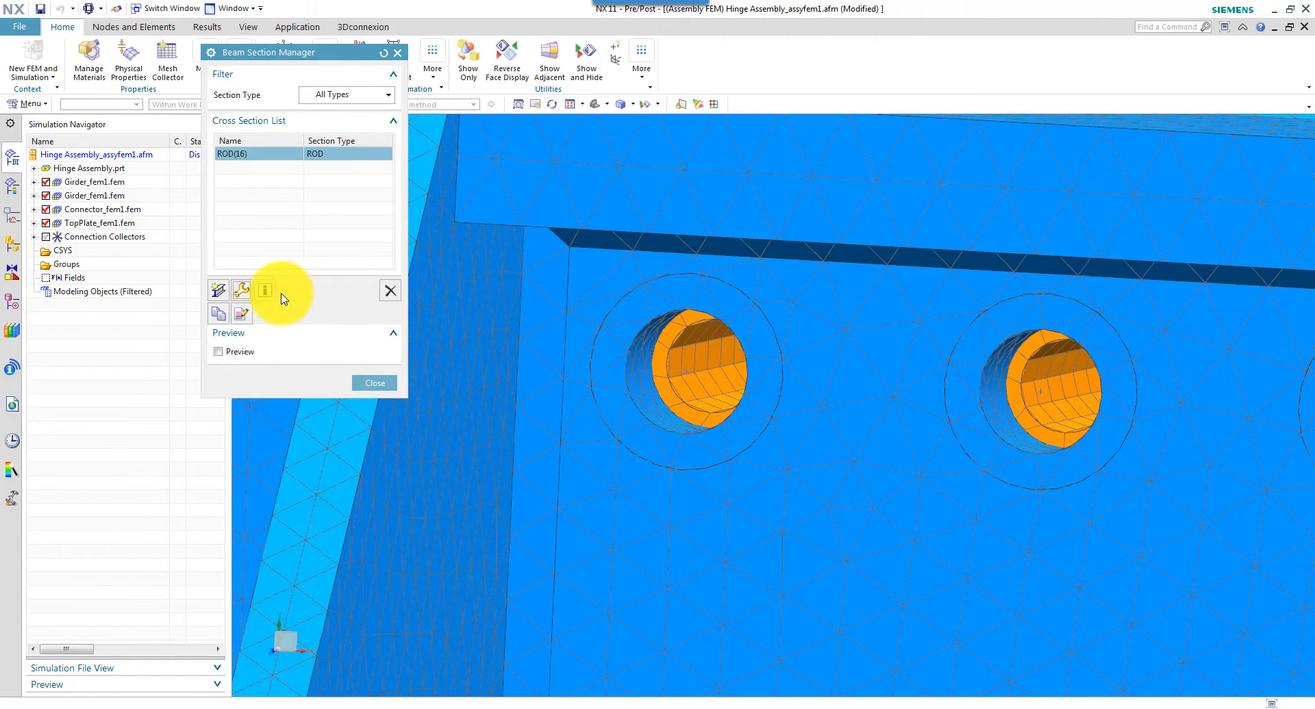
pyautogui.click(372, 384)
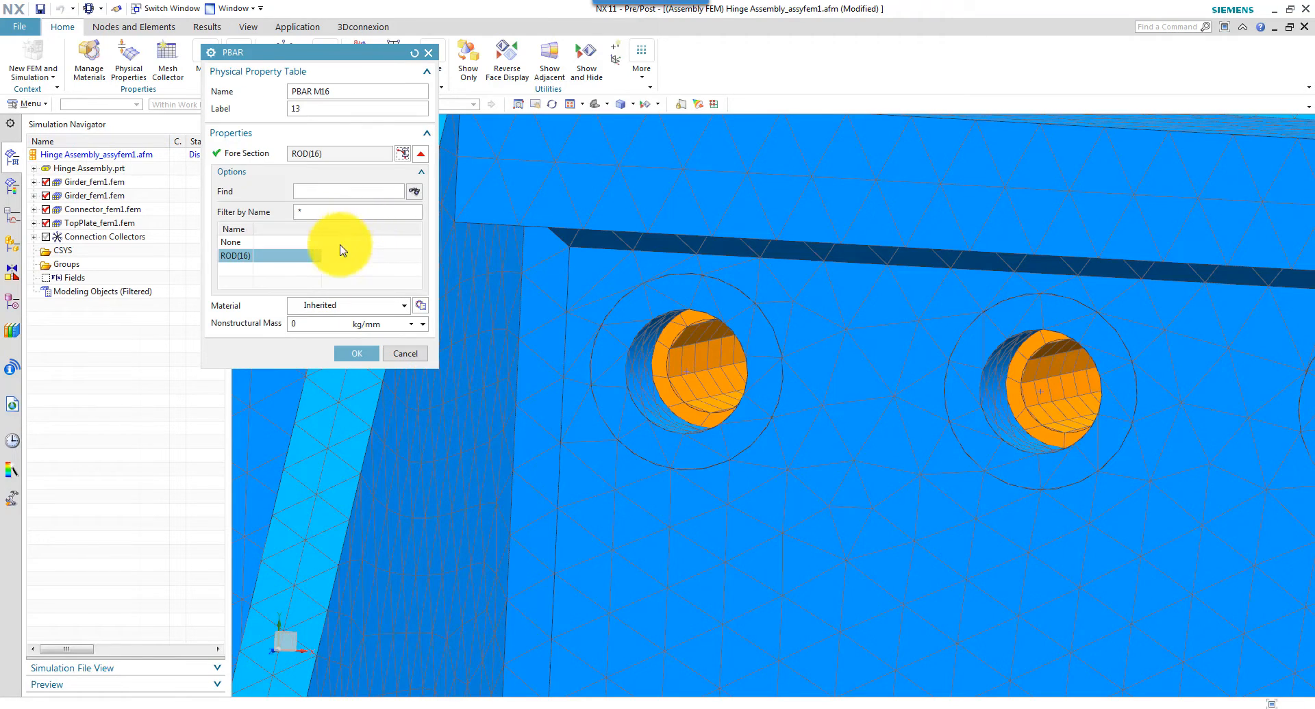
# Assign Steel as the material of PBAR M16 and accept the property for the bar collector.
pyautogui.click(406, 308)
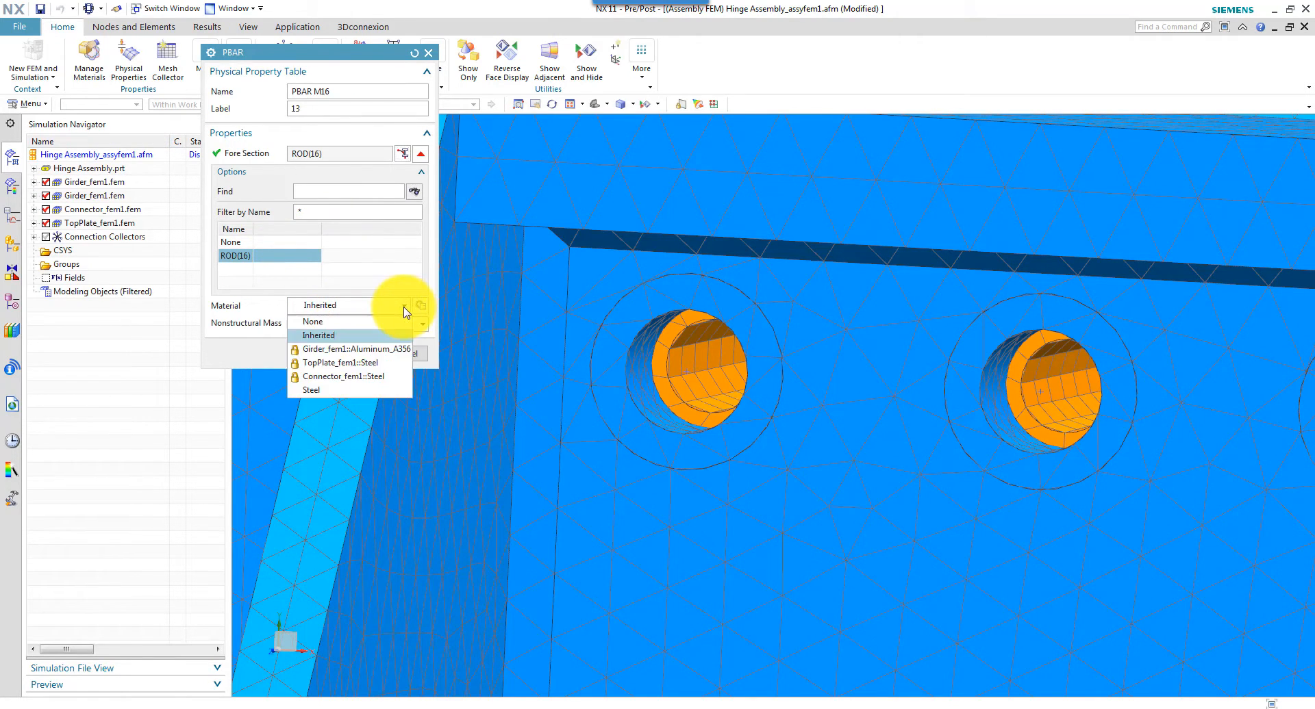
pyautogui.click(329, 389)
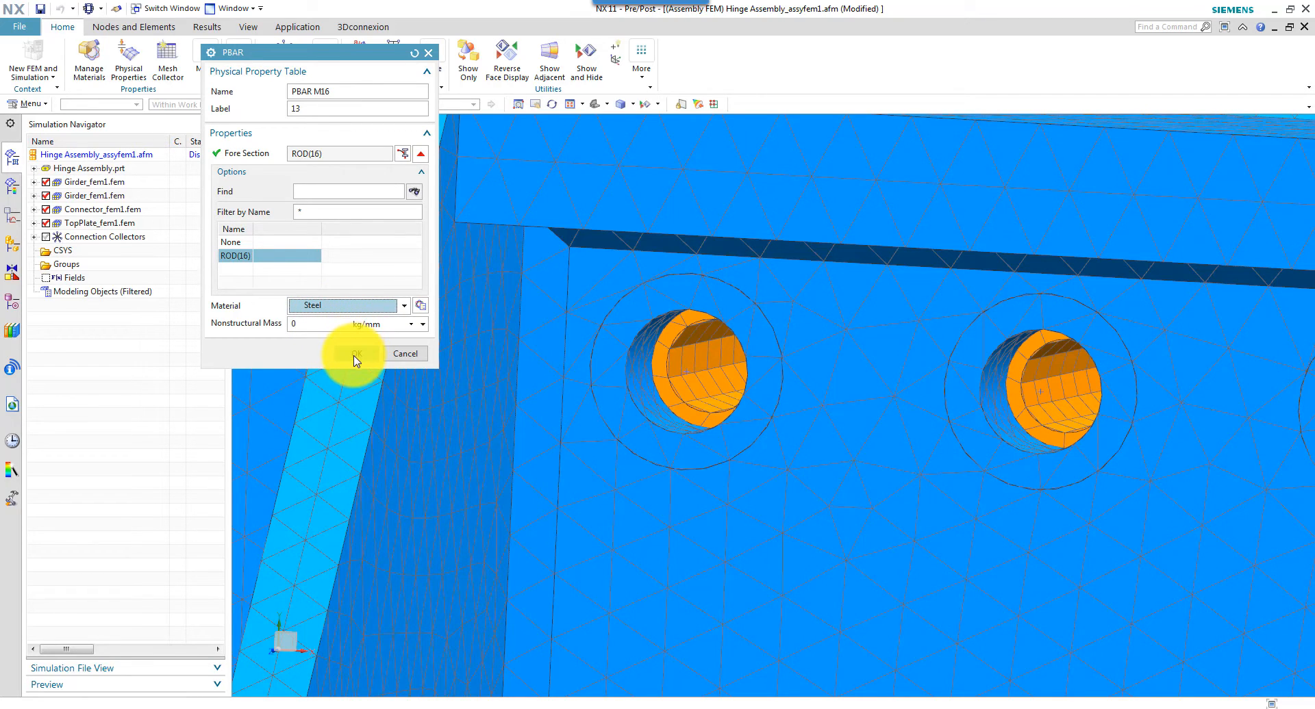
pyautogui.click(356, 355)
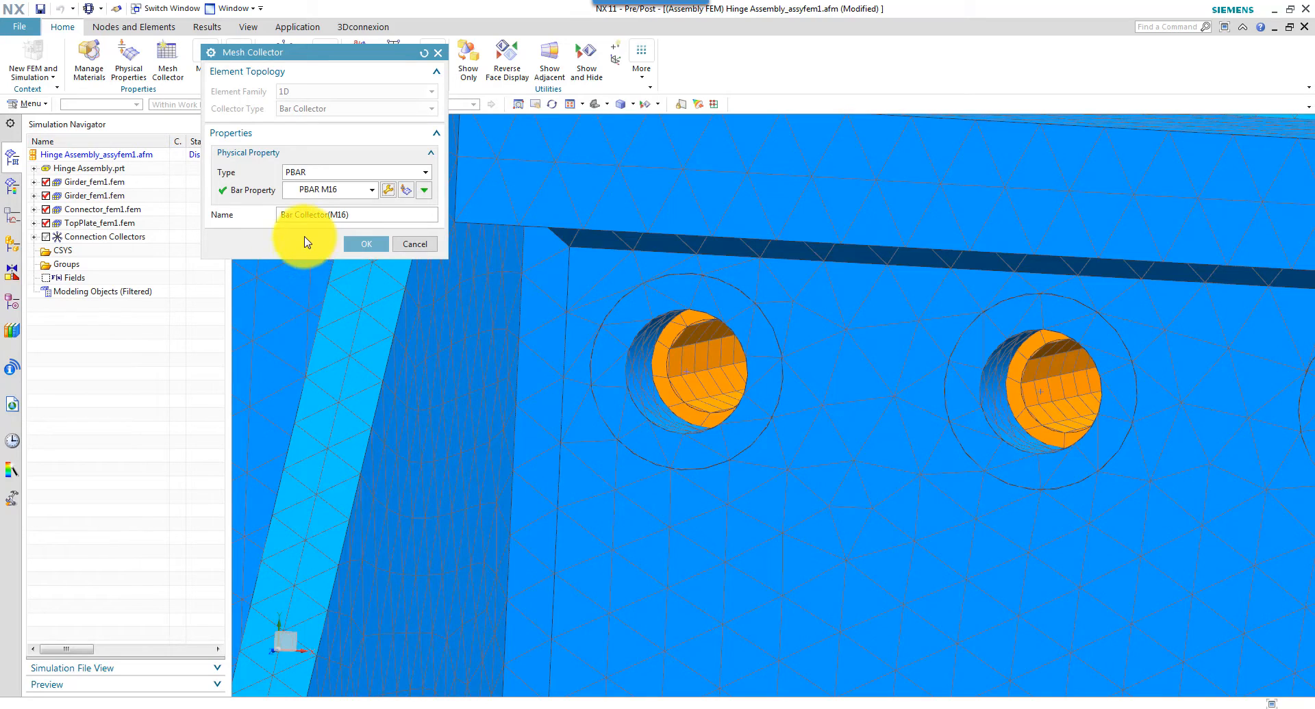
# Accept the M16 bar collector and create the tapped-hole bolt connection at the first hole of the upper row, with CBAR shank and RBE2 spiders.
pyautogui.click(368, 245)
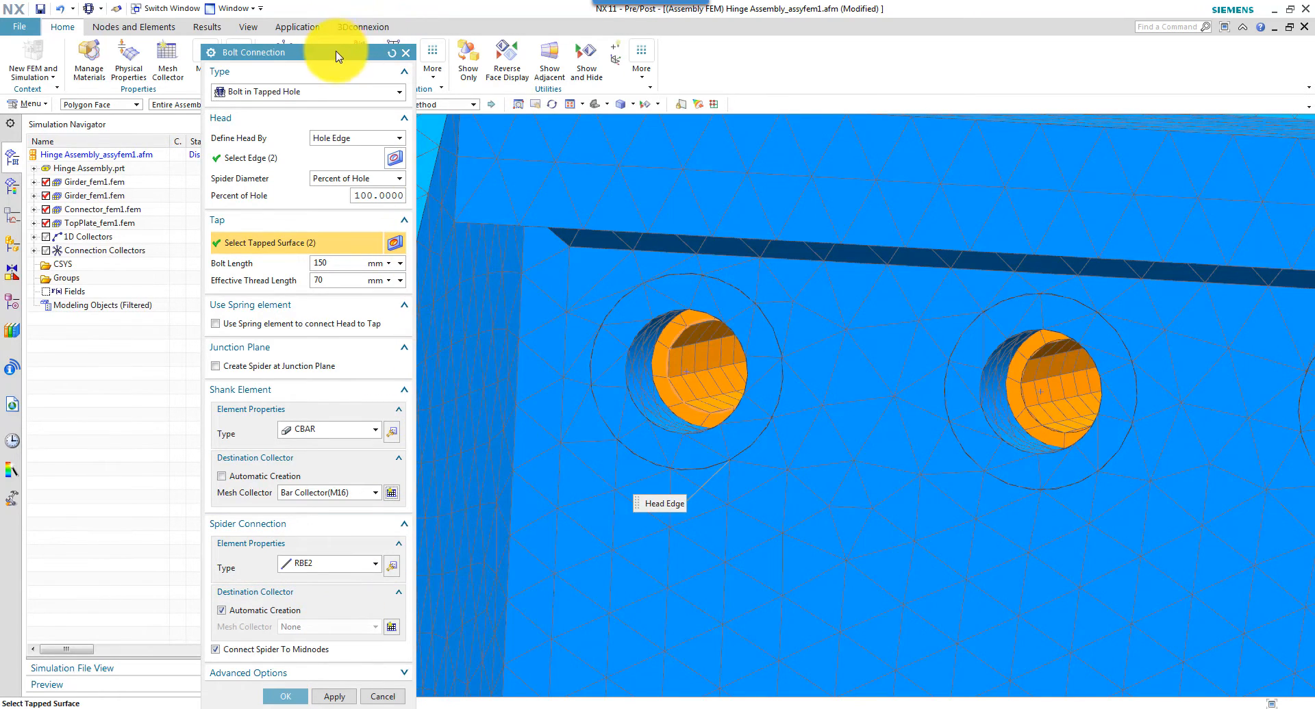
pyautogui.moveTo(337, 55); pyautogui.dragTo(344, 20)
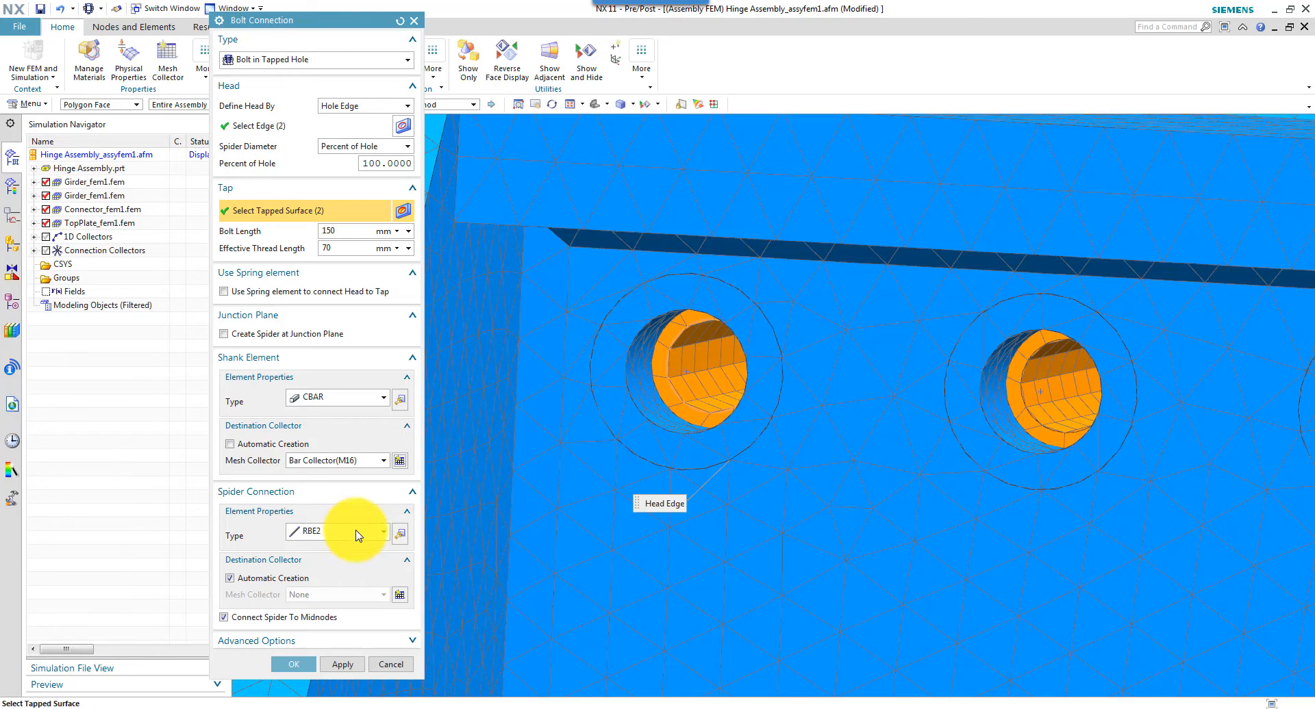
pyautogui.click(340, 666)
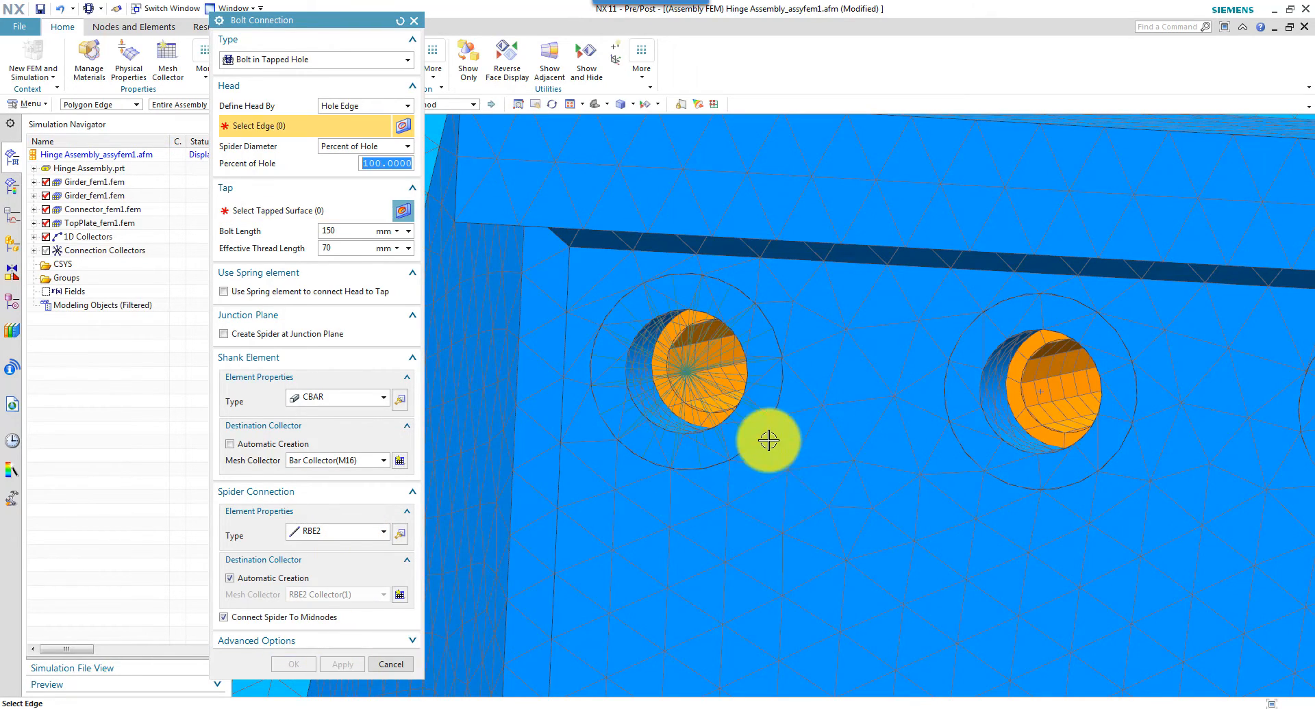
# Create a tapped-hole bolt connection at the middle hole of the upper row from its head edge and the tapped surface inside.
pyautogui.press('F8')
pyautogui.moveTo(769, 425); pyautogui.dragTo(699, 411, button='middle')
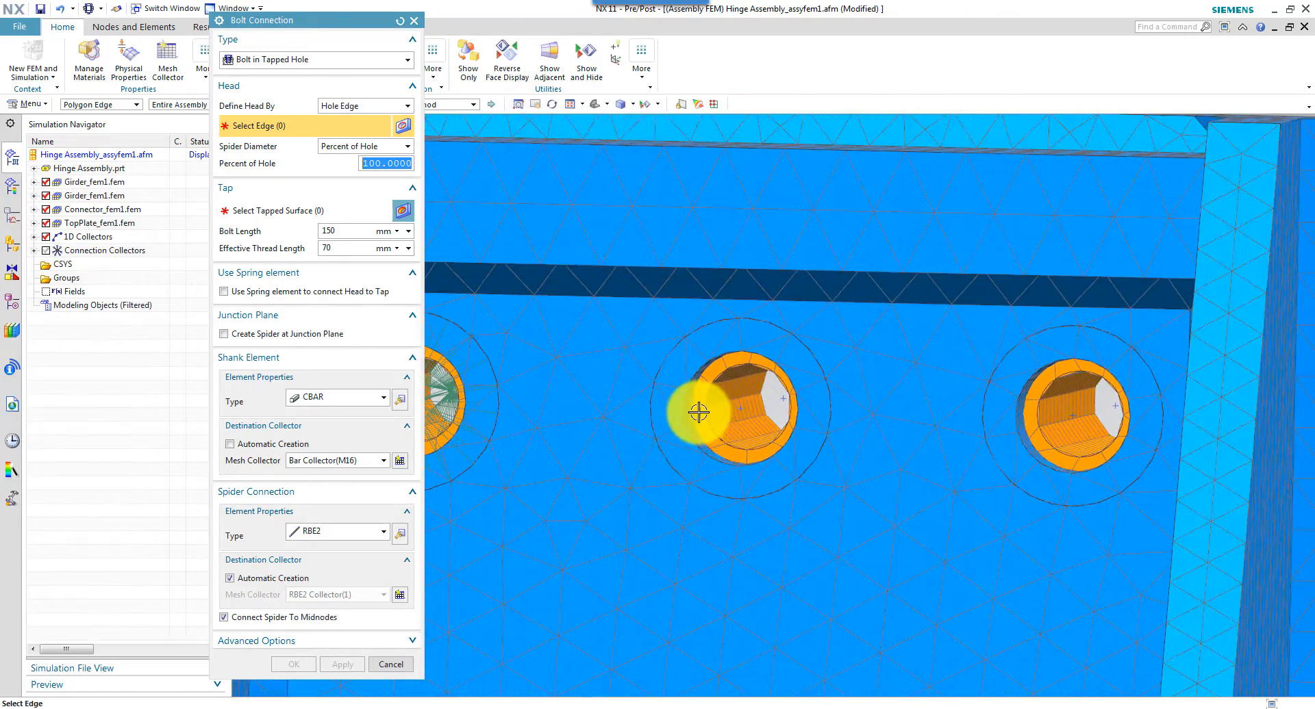
pyautogui.click(707, 494)
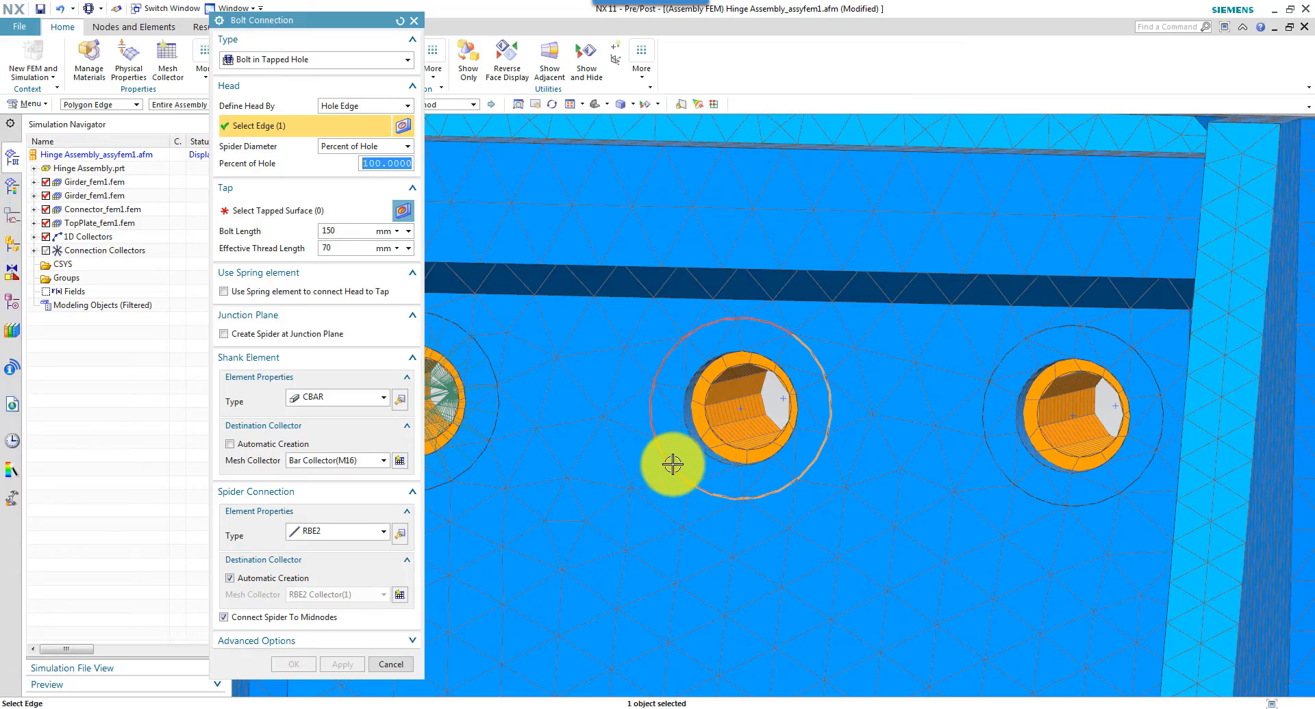
pyautogui.click(277, 211)
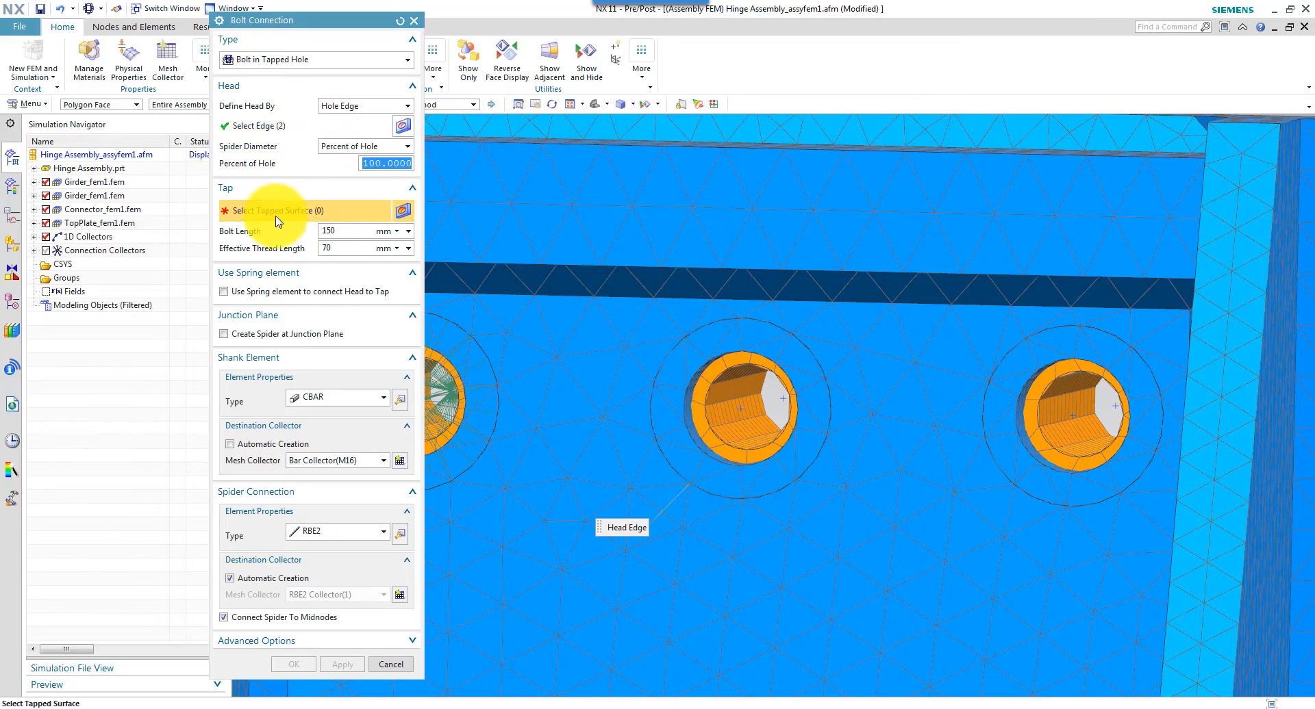
pyautogui.click(719, 401)
pyautogui.moveTo(718, 424); pyautogui.dragTo(685, 412, button='middle')
pyautogui.click(683, 412)
pyautogui.moveTo(646, 449); pyautogui.dragTo(411, 572, button='middle')
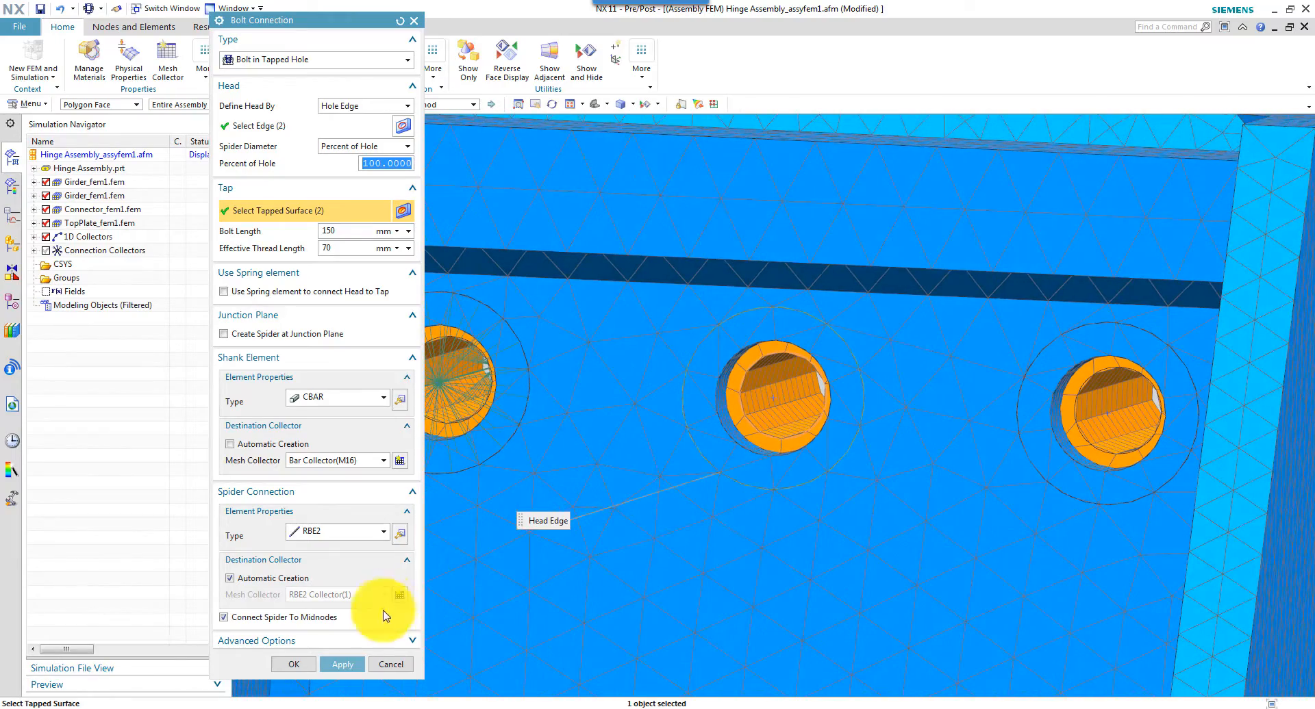
pyautogui.click(342, 664)
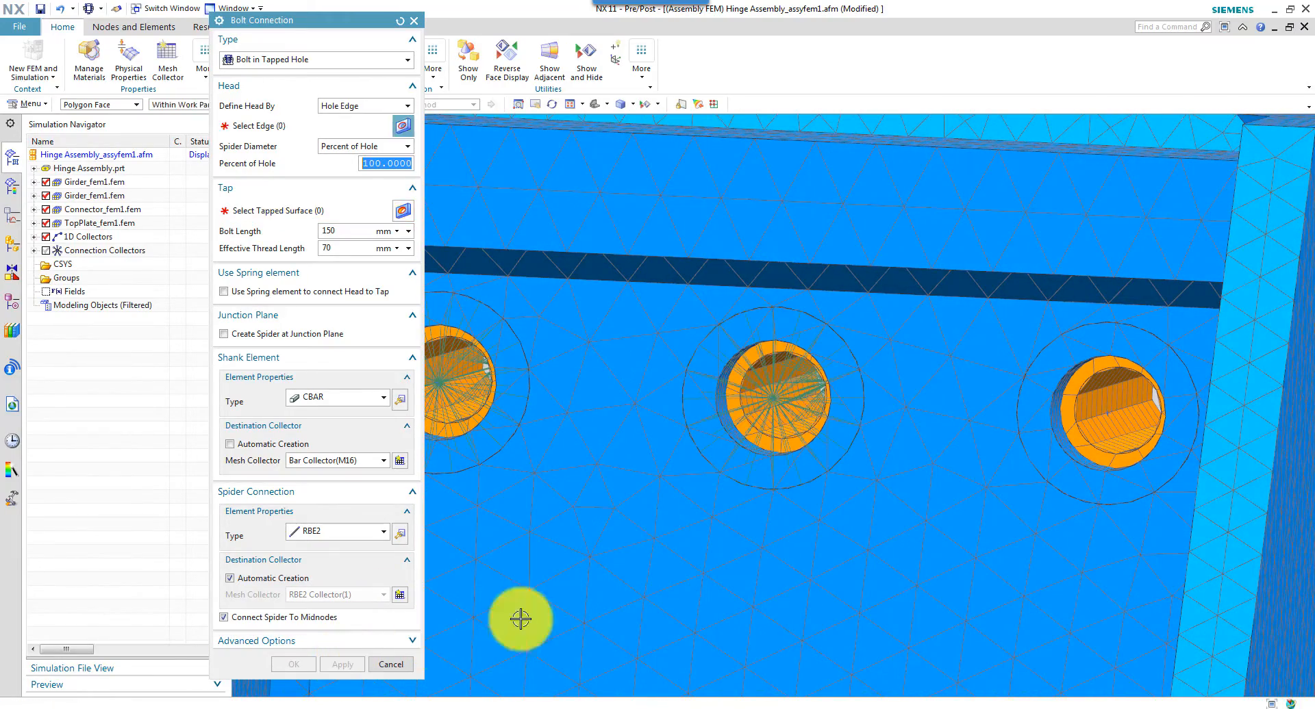
# Create a tapped-hole bolt connection at the last upper-row hole, beside the rib, using its head edge and tapped surface.
pyautogui.moveTo(698, 520); pyautogui.dragTo(702, 450, button='middle')
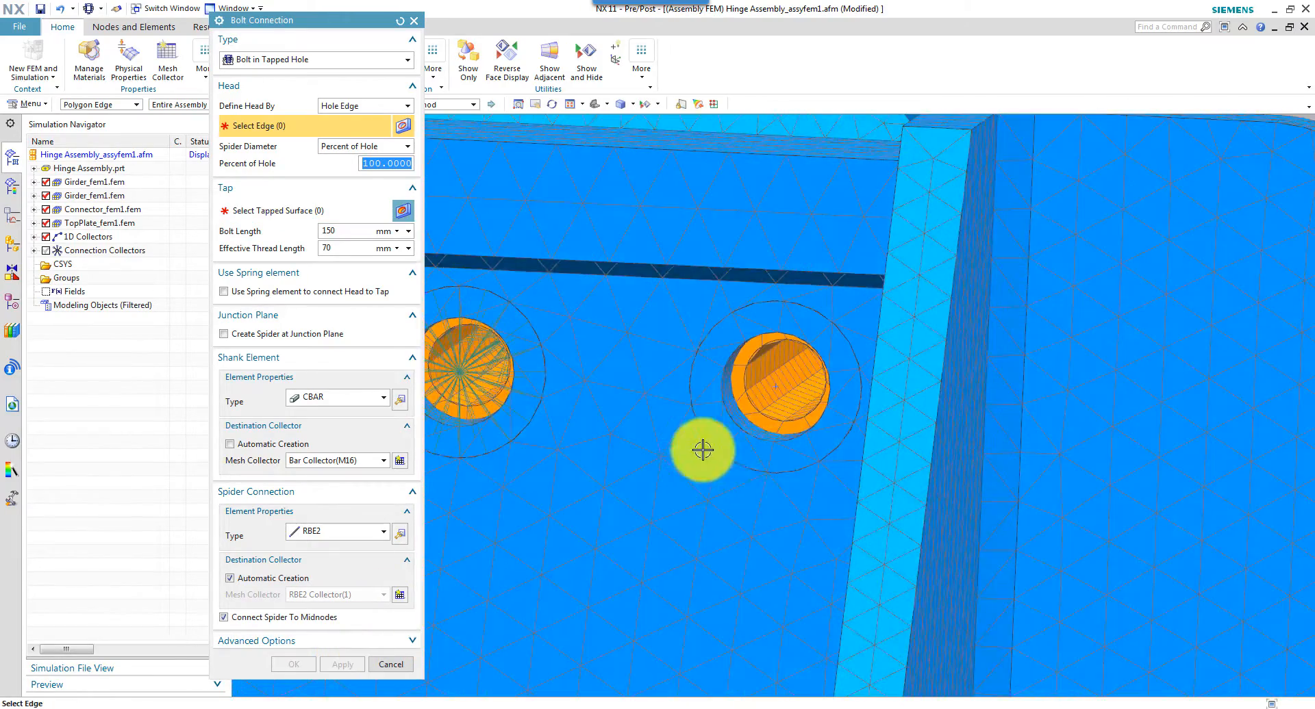
pyautogui.click(704, 440)
pyautogui.click(816, 310)
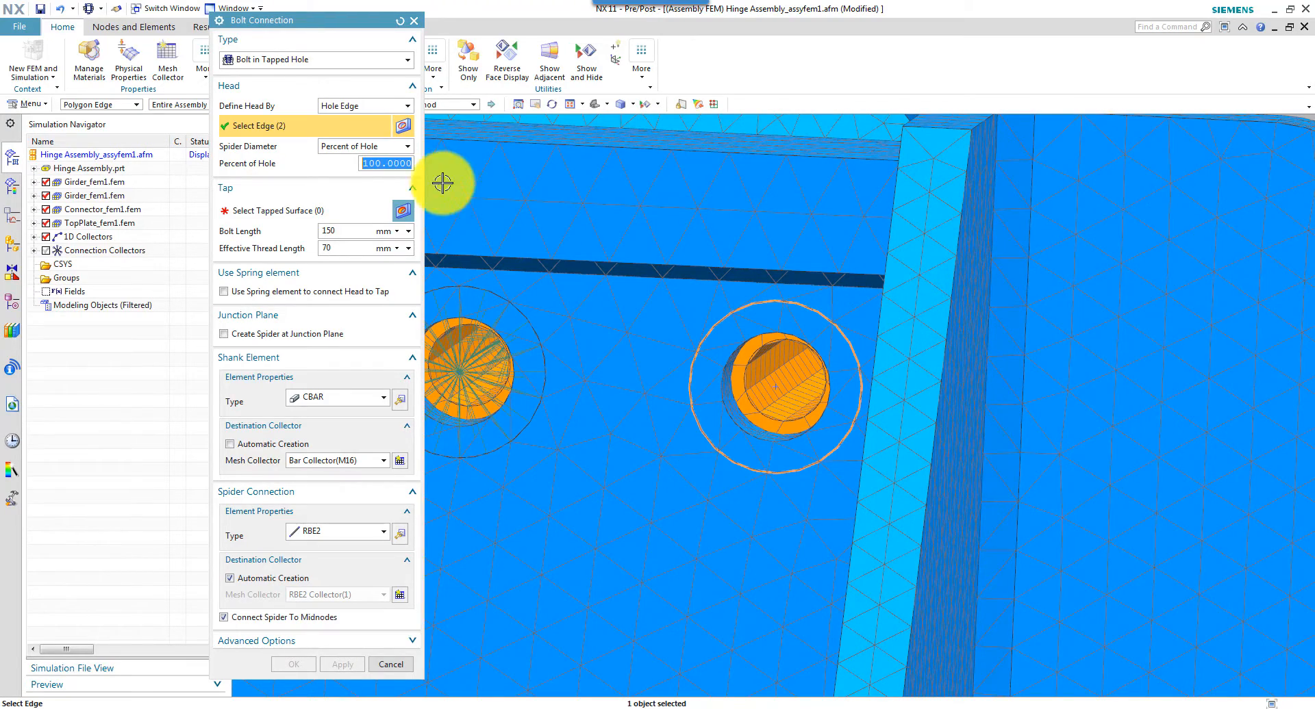
pyautogui.click(328, 206)
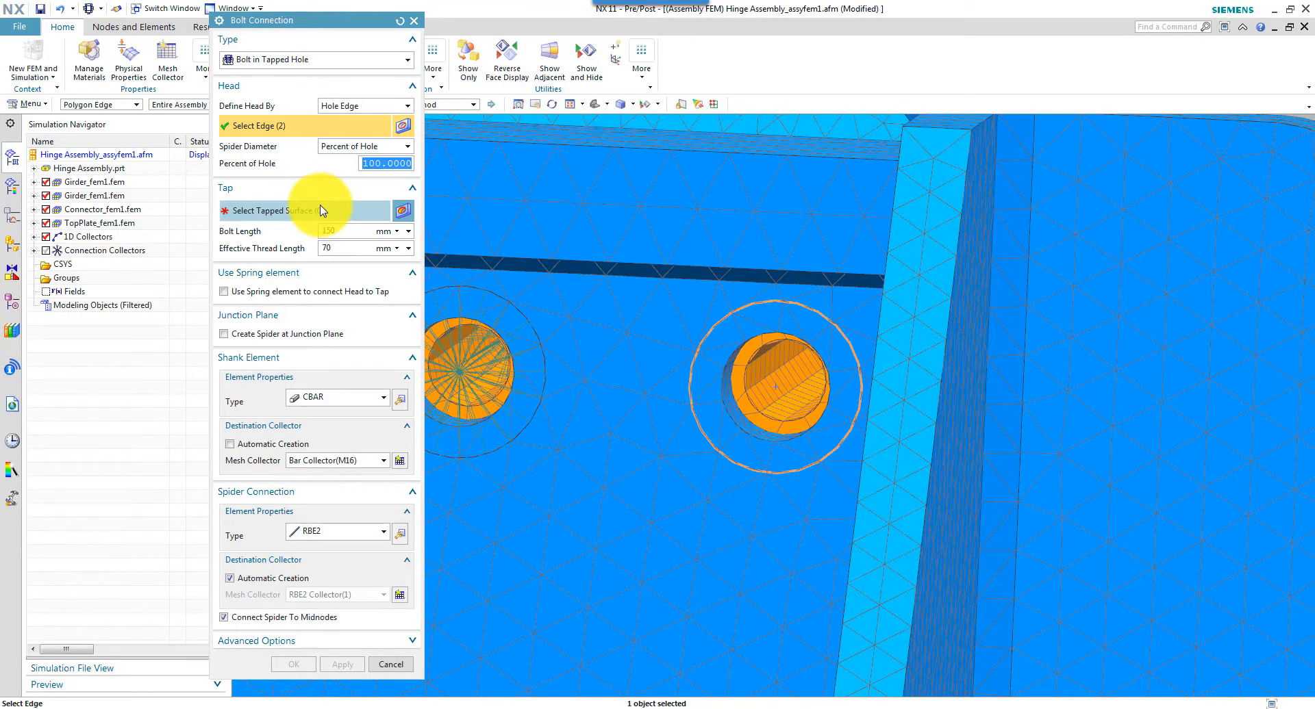
pyautogui.click(764, 378)
pyautogui.moveTo(764, 378); pyautogui.dragTo(732, 388, button='middle')
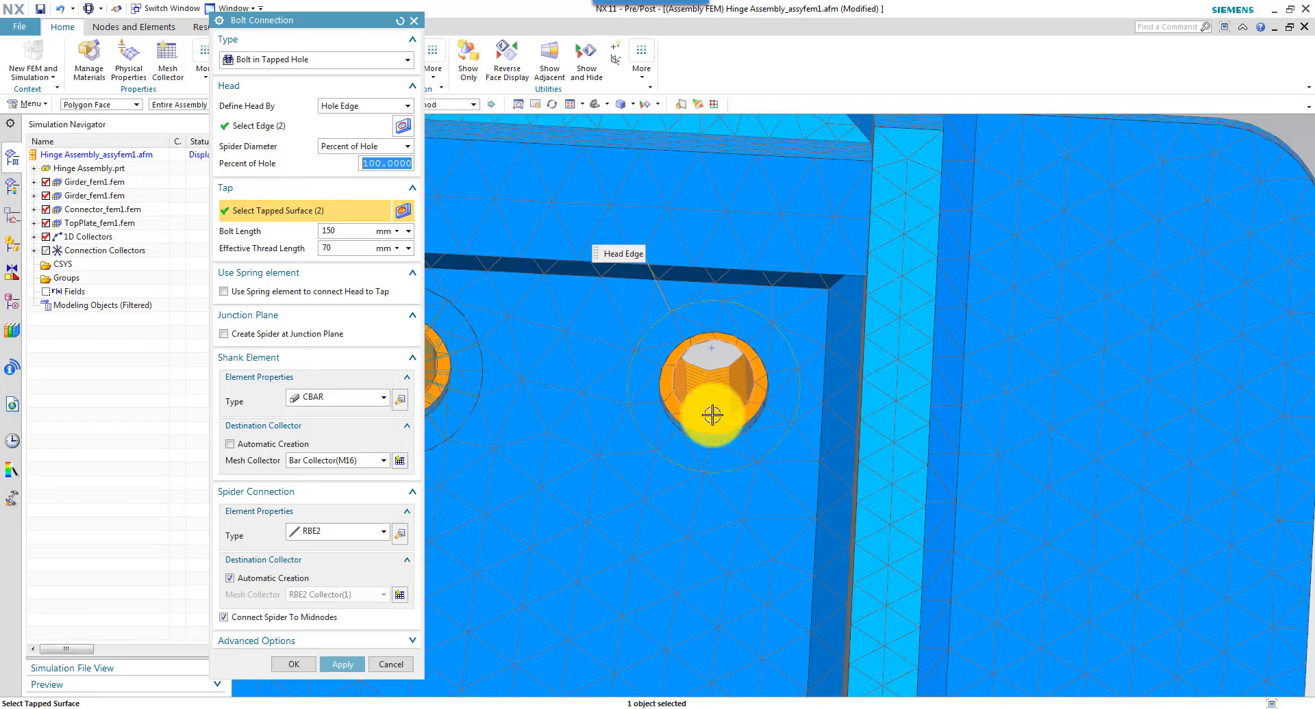
pyautogui.moveTo(673, 437); pyautogui.dragTo(526, 442, button='middle')
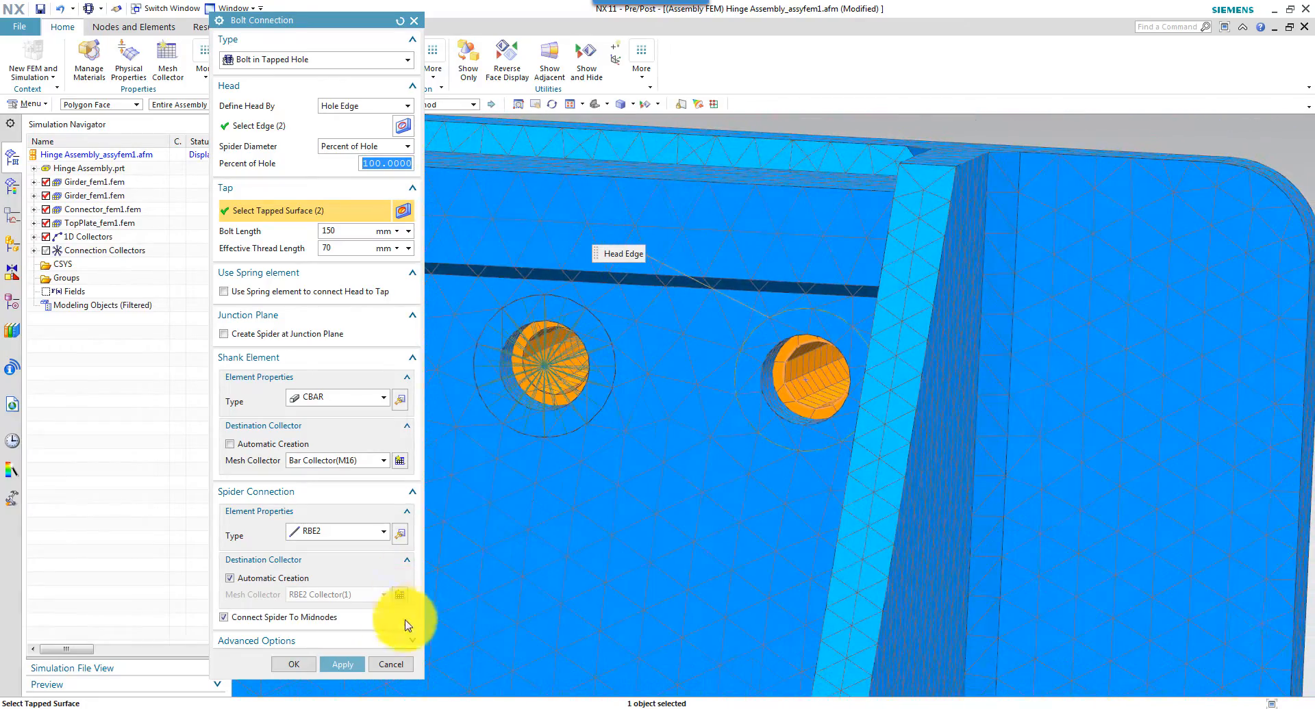
pyautogui.click(340, 664)
# Create a tapped-hole bolt connection at the first hole of the lower row from its outer head edge and inner tapped surface.
pyautogui.moveTo(519, 572); pyautogui.dragTo(580, 454, button='middle')
pyautogui.scroll(5, 581, 454)
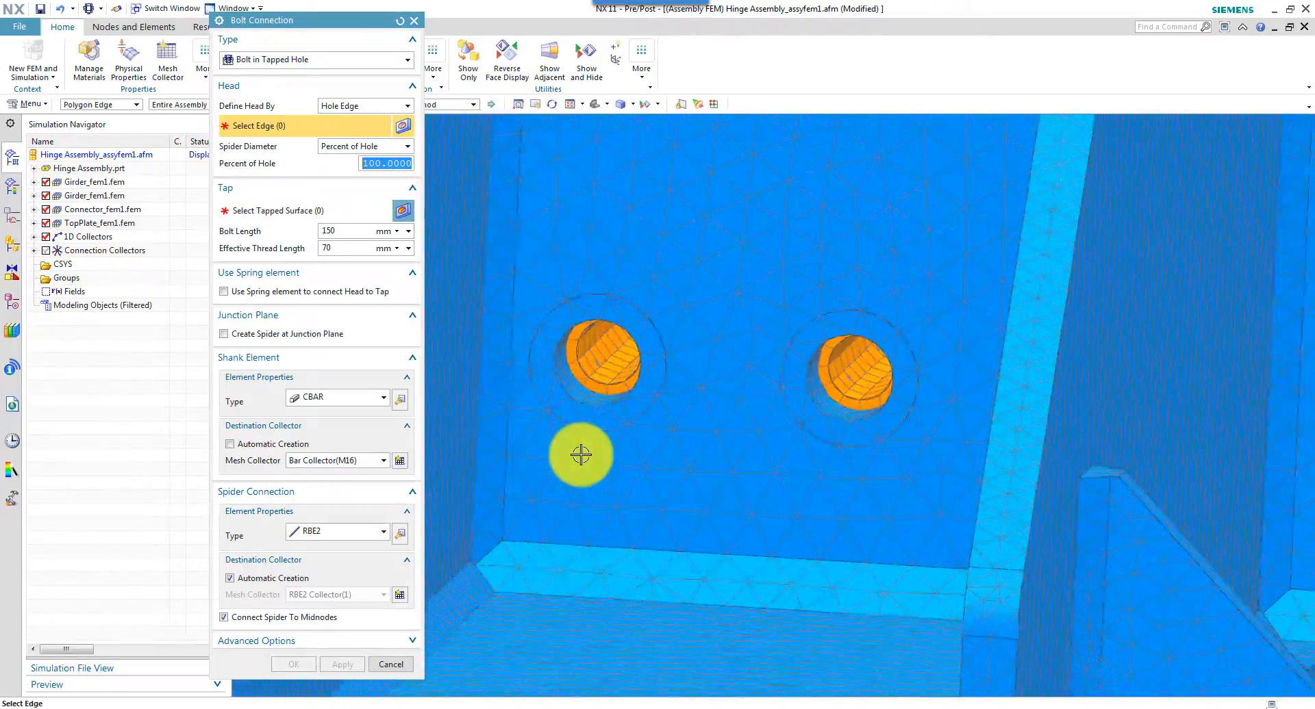
pyautogui.click(511, 402)
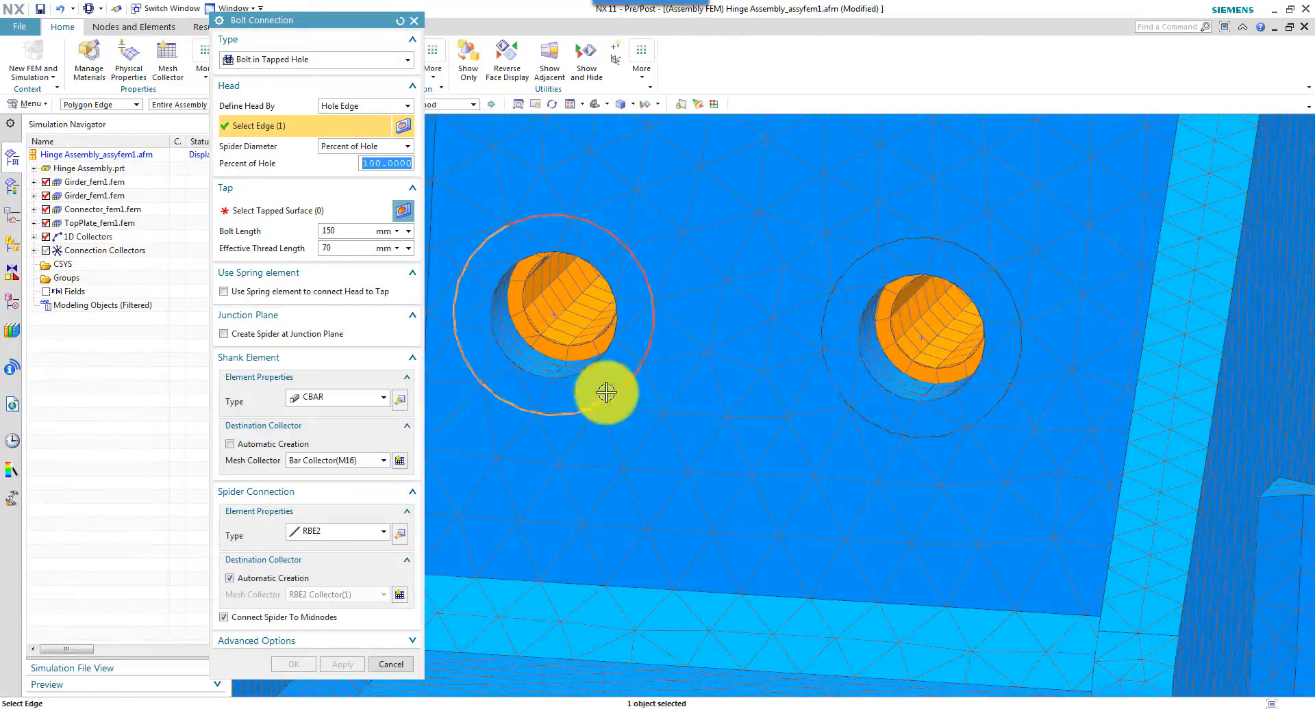
pyautogui.click(606, 393)
pyautogui.click(258, 217)
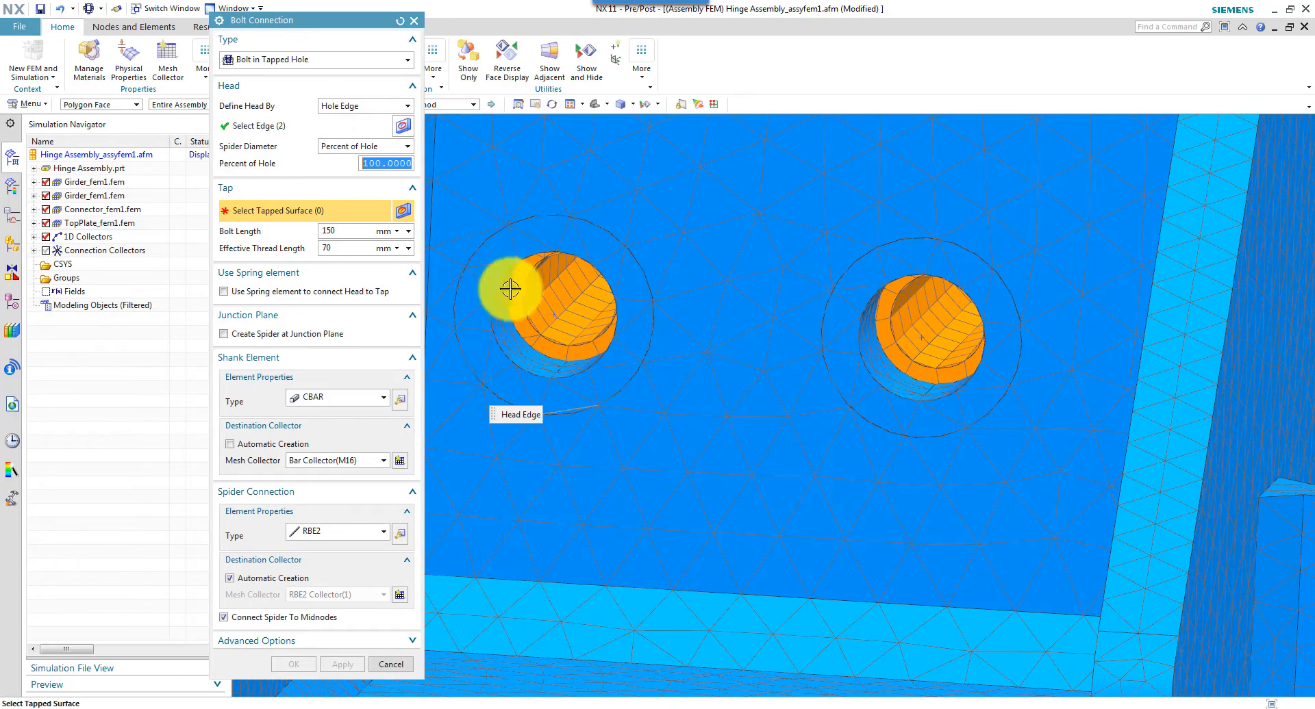
pyautogui.click(556, 315)
pyautogui.moveTo(541, 319); pyautogui.dragTo(560, 330, button='middle')
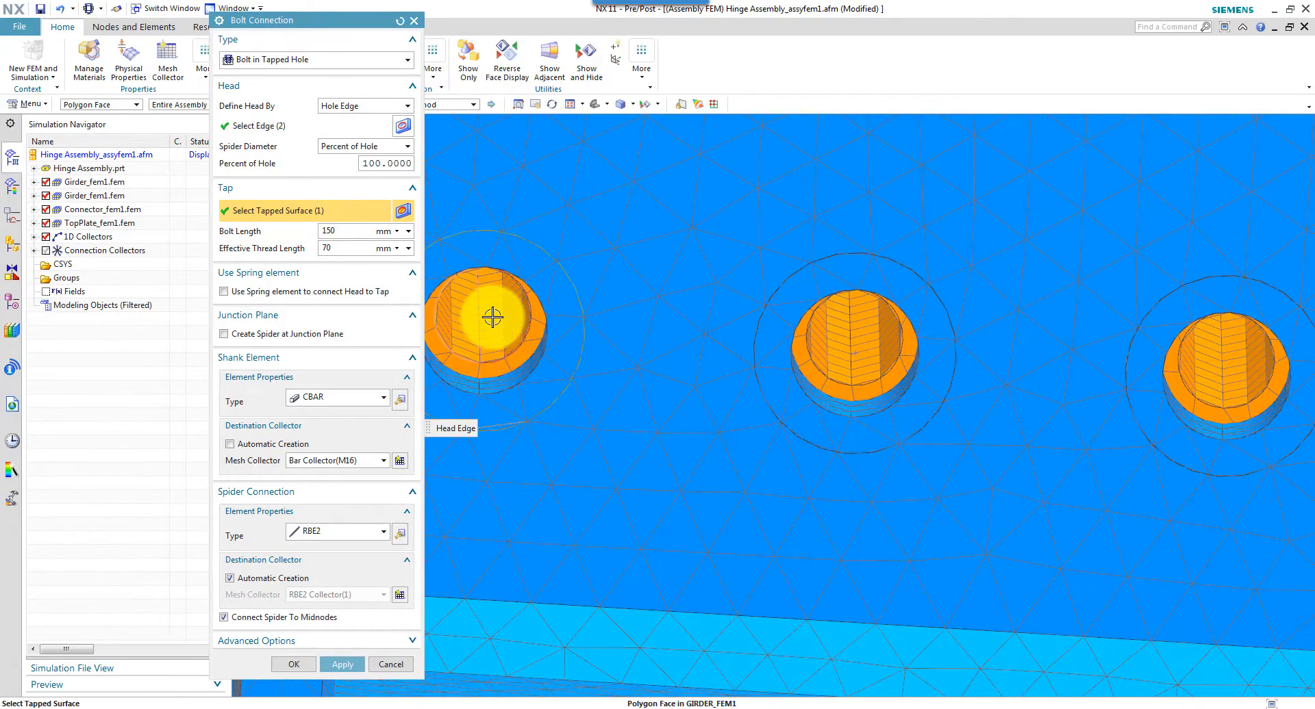
pyautogui.click(493, 317)
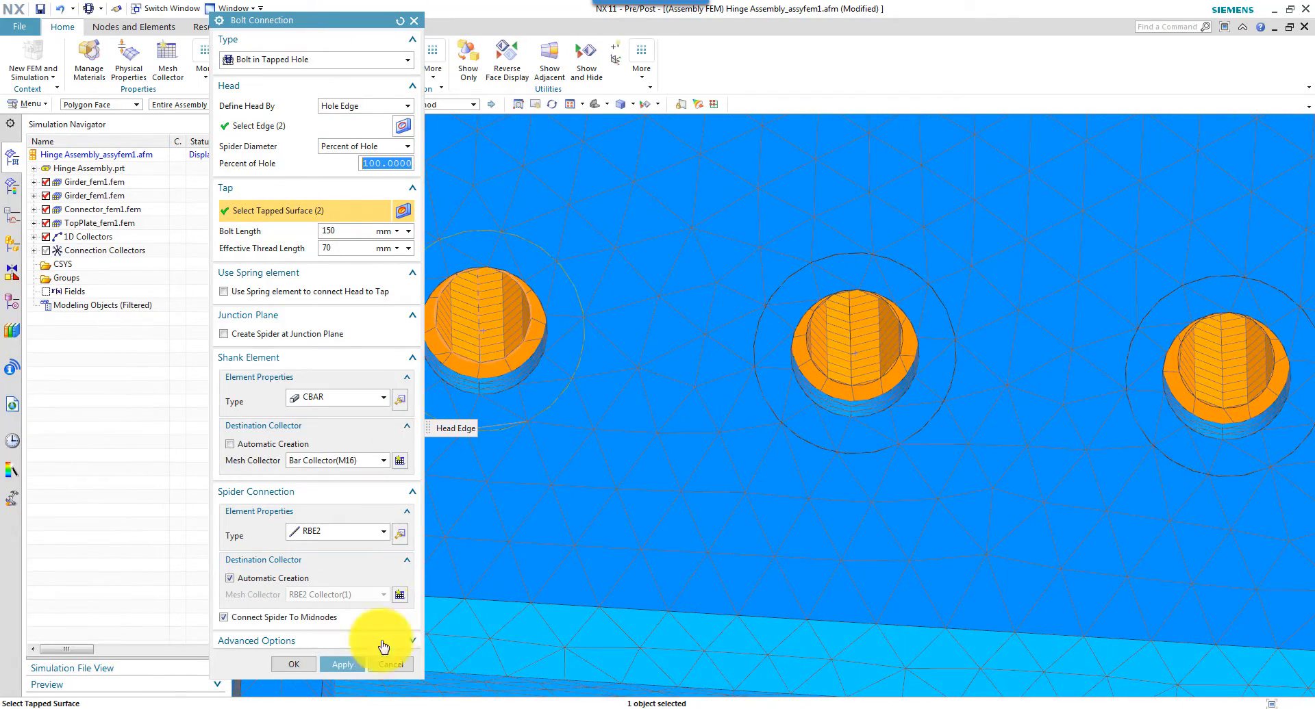
pyautogui.click(342, 664)
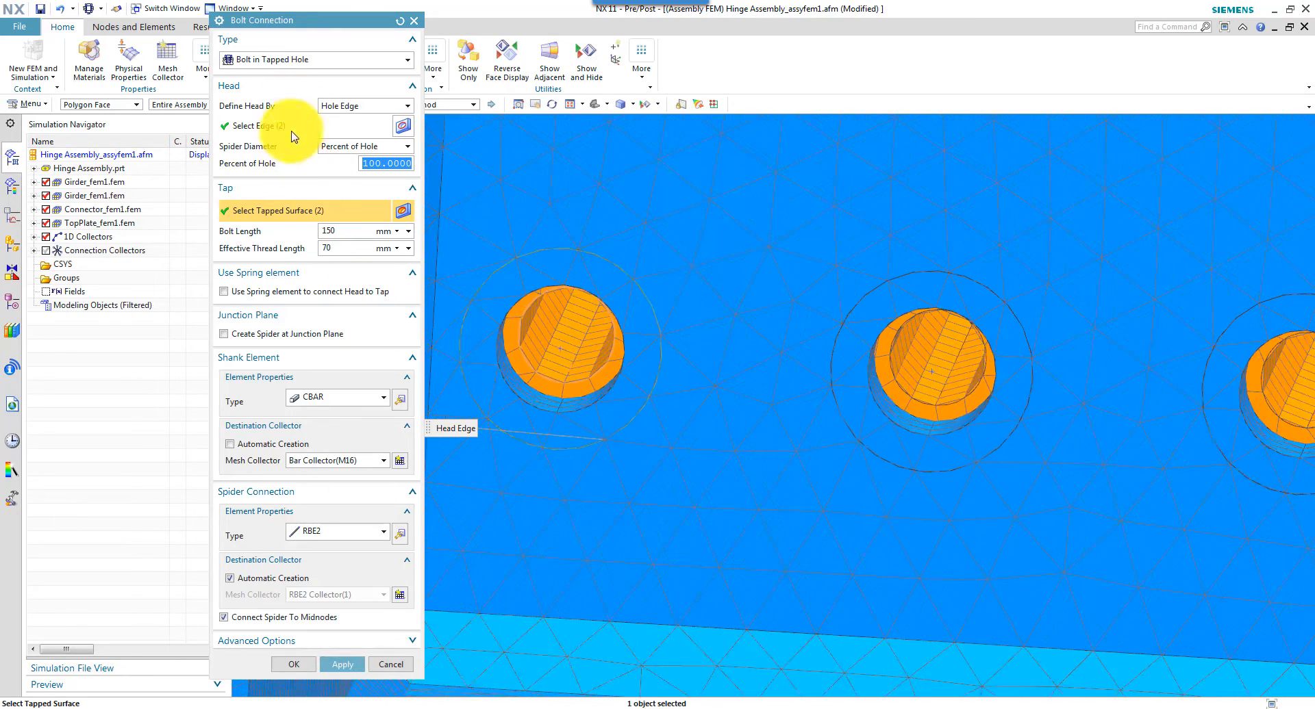
pyautogui.click(297, 214)
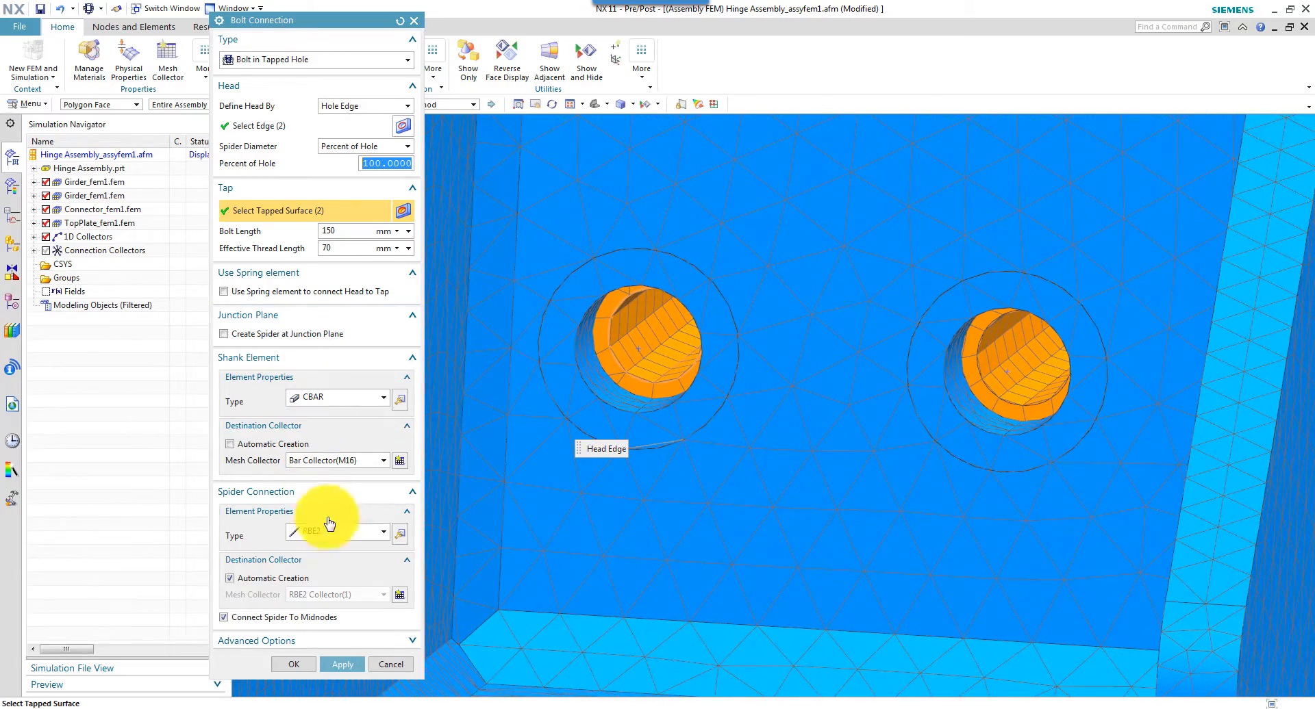
pyautogui.click(342, 664)
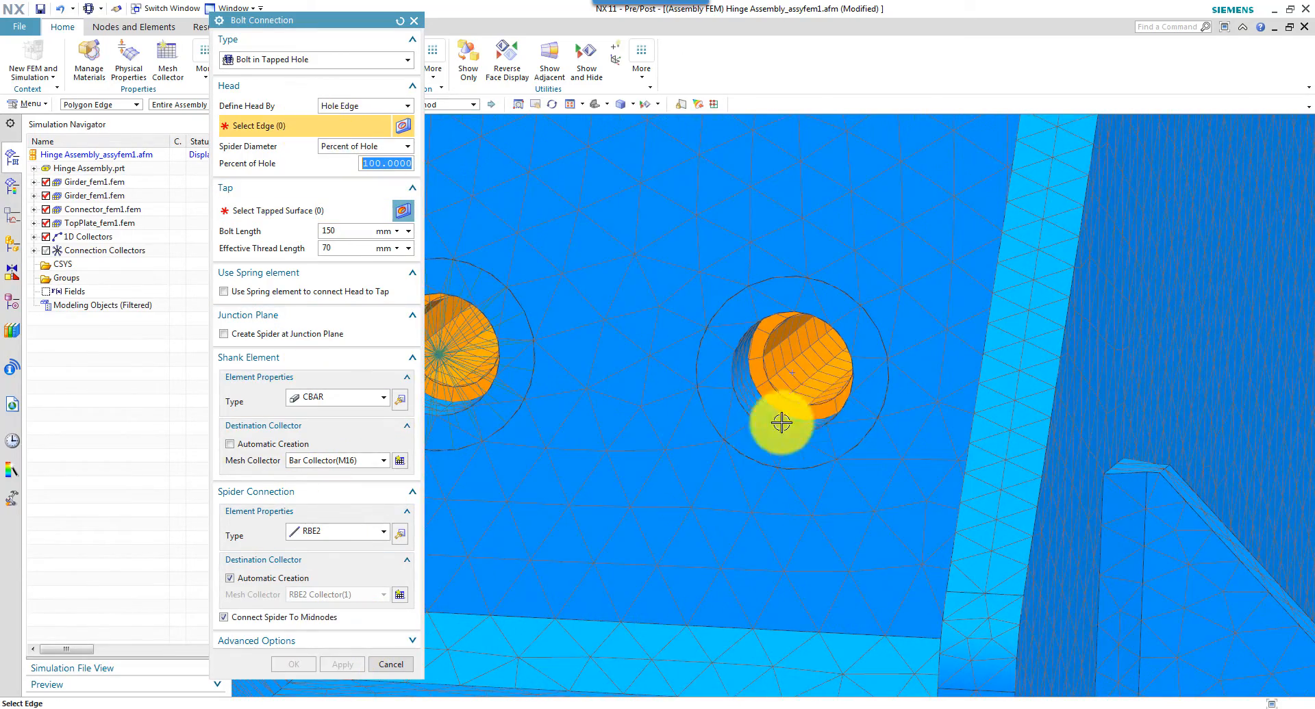
# Create a tapped-hole bolt connection at the middle hole of the lower row using its head edge and tapped surface.
pyautogui.click(867, 442)
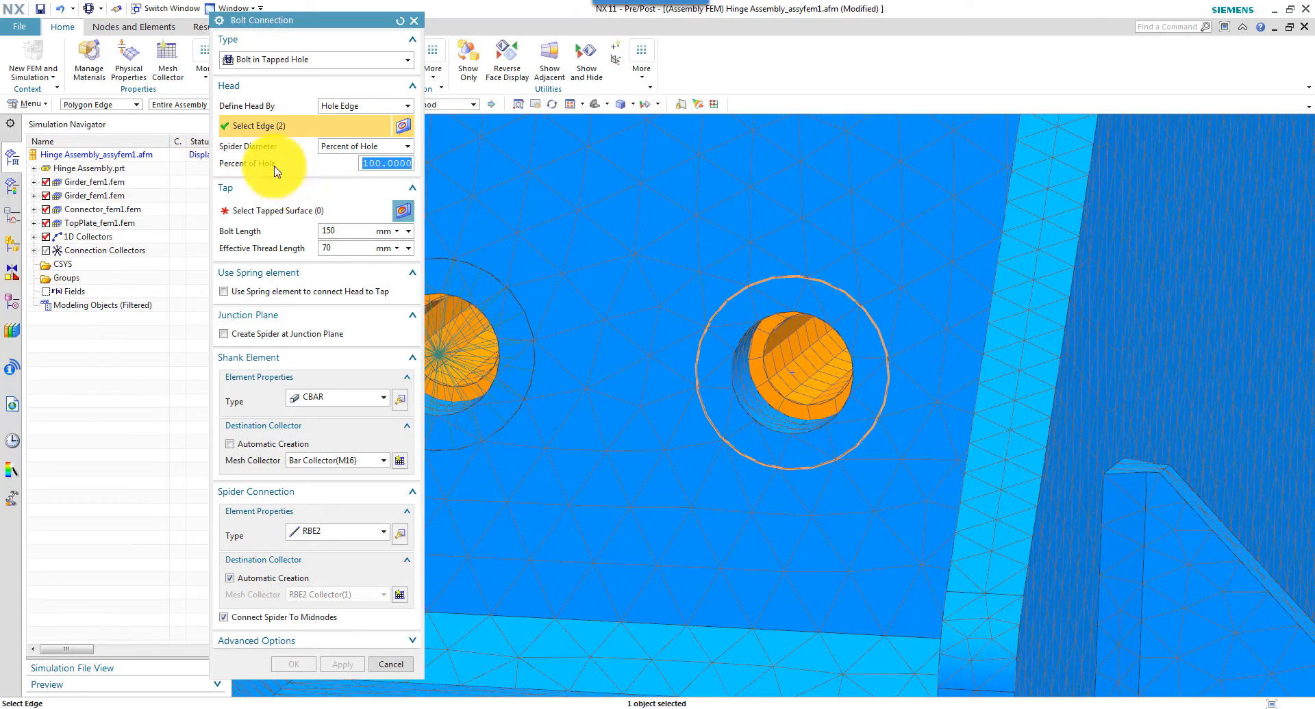
pyautogui.click(282, 210)
pyautogui.click(788, 361)
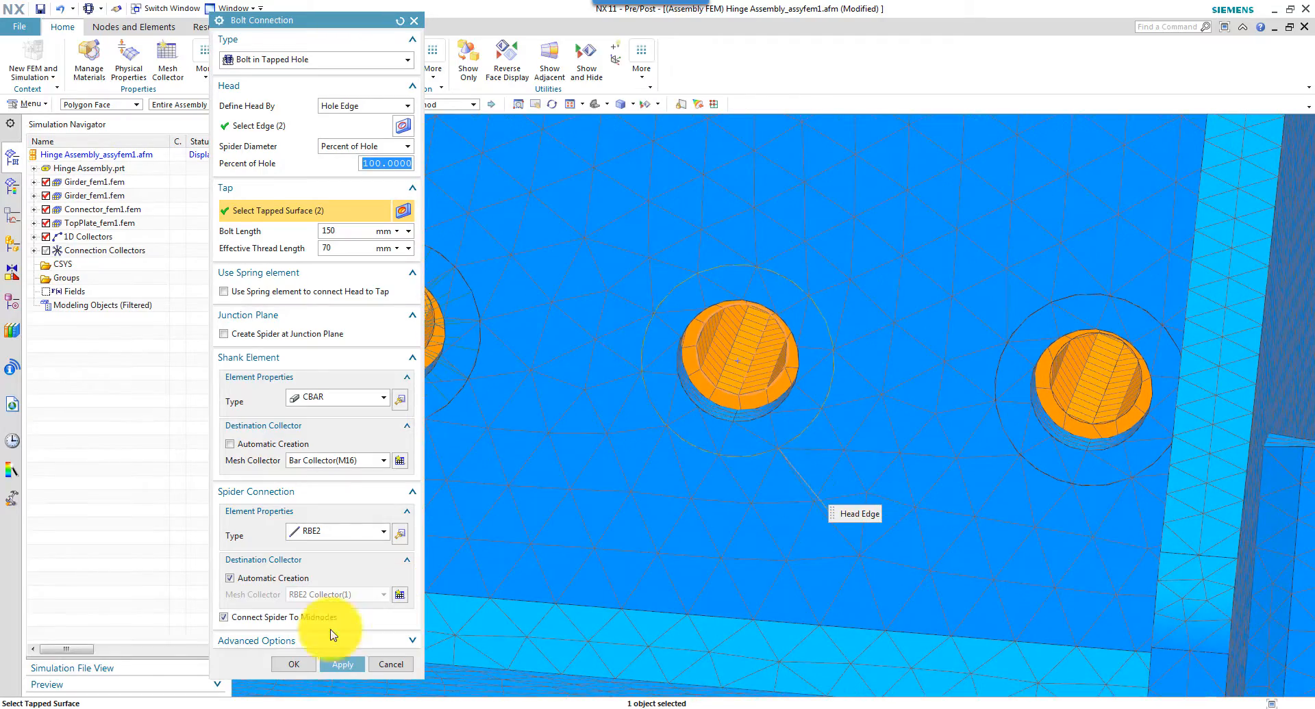
pyautogui.click(340, 664)
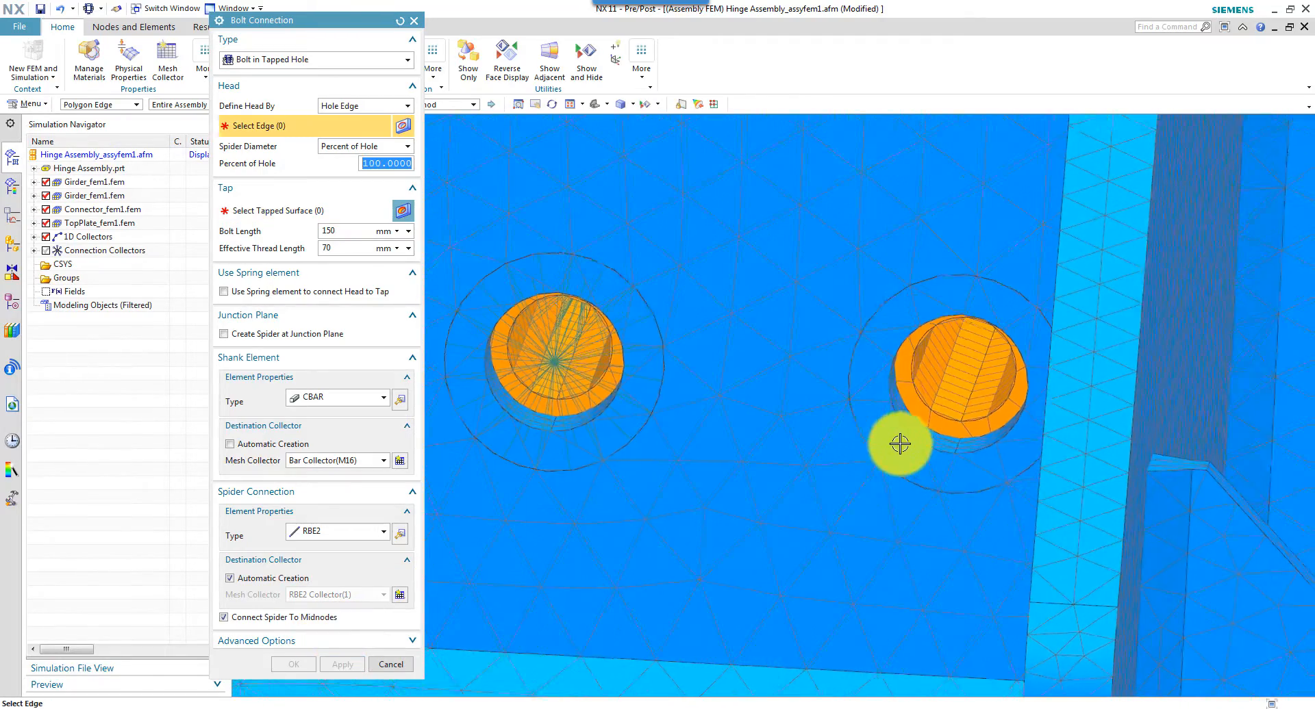
# Create the tapped-hole bolt connection at the remaining lower-row hole from its head edge and tapped surface, and finish the bolt connections.
pyautogui.click(865, 440)
pyautogui.moveTo(890, 359); pyautogui.dragTo(887, 305, button='middle')
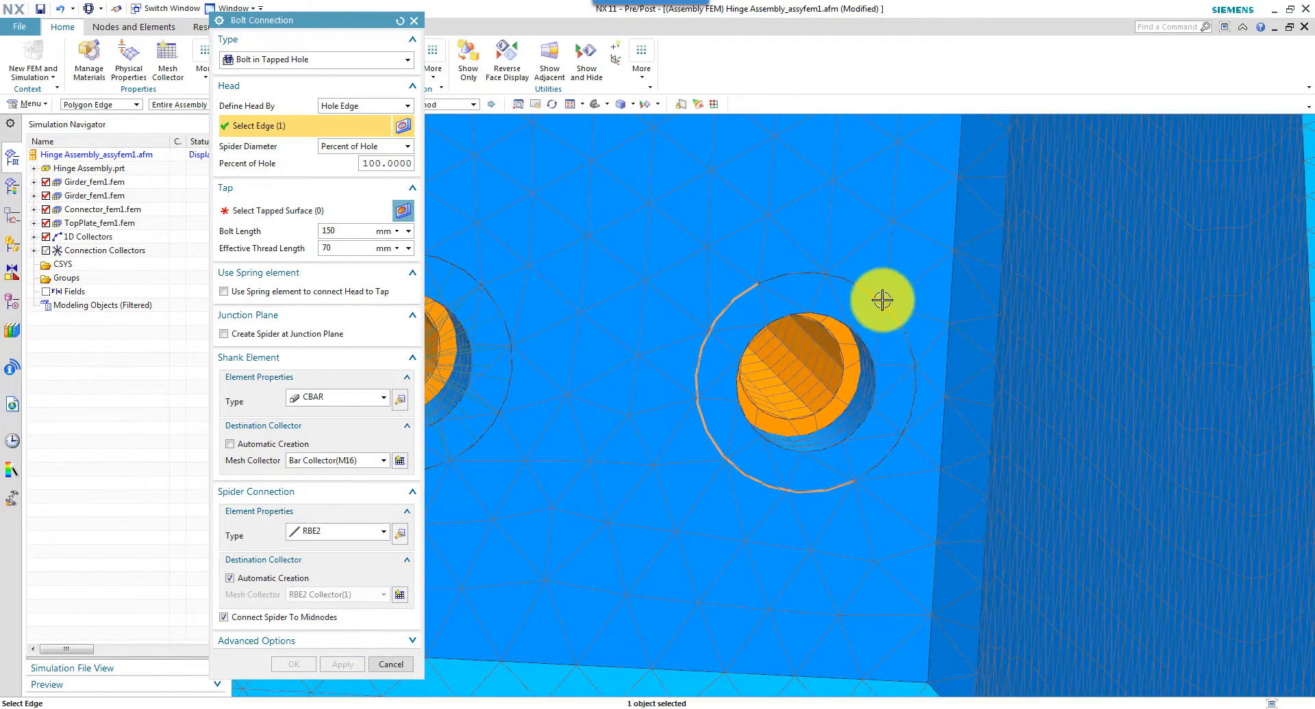
pyautogui.click(882, 299)
pyautogui.moveTo(635, 309); pyautogui.dragTo(606, 303, button='middle')
pyautogui.click(281, 213)
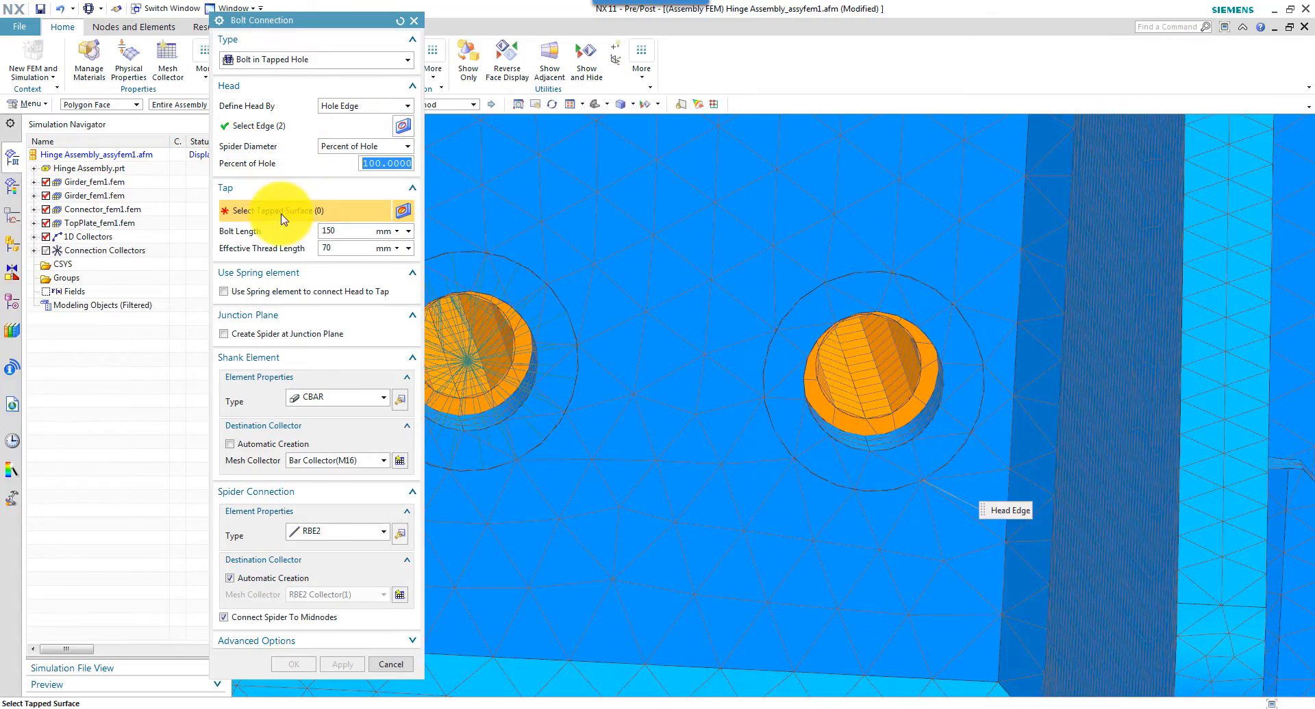
pyautogui.click(853, 378)
pyautogui.click(834, 385)
pyautogui.moveTo(767, 408); pyautogui.dragTo(665, 368, button='middle')
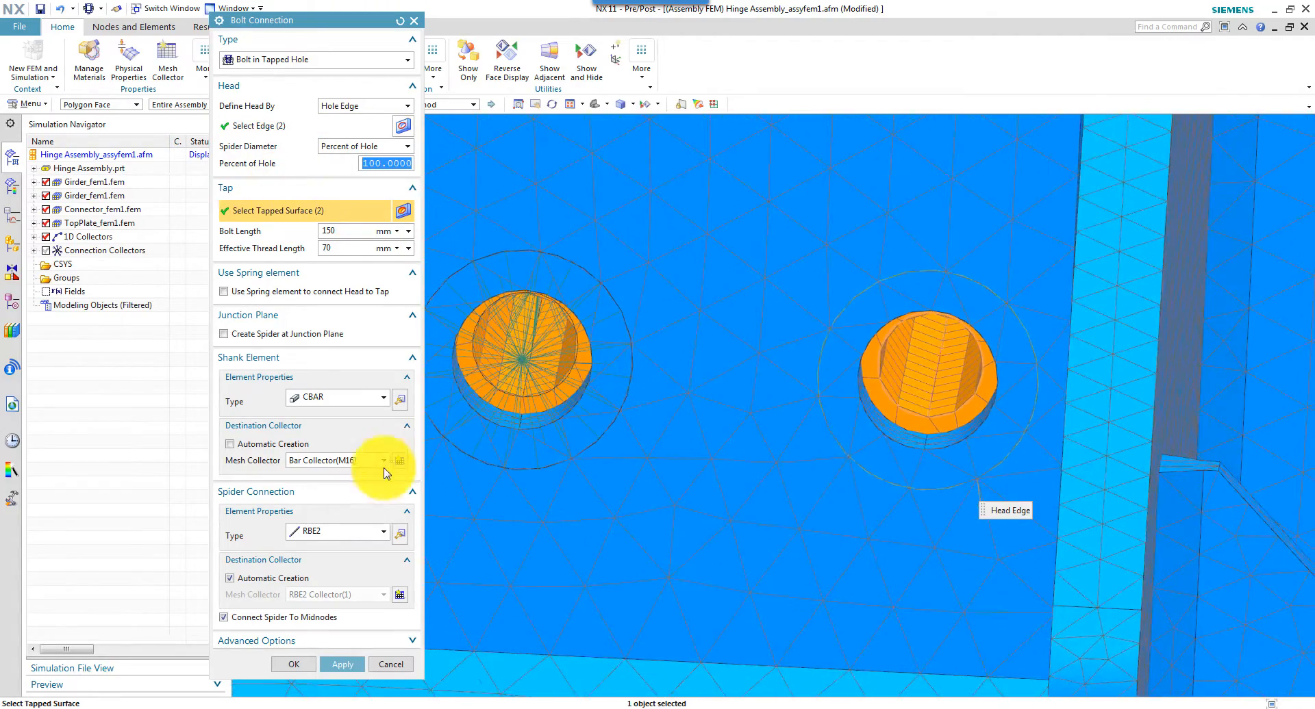
pyautogui.click(293, 665)
# Set the beam section display of the six bolt recipe meshes in Bar Collector(M16) to Solid and inspect the bolts in their holes.
pyautogui.moveTo(528, 496); pyautogui.dragTo(434, 402, button='middle')
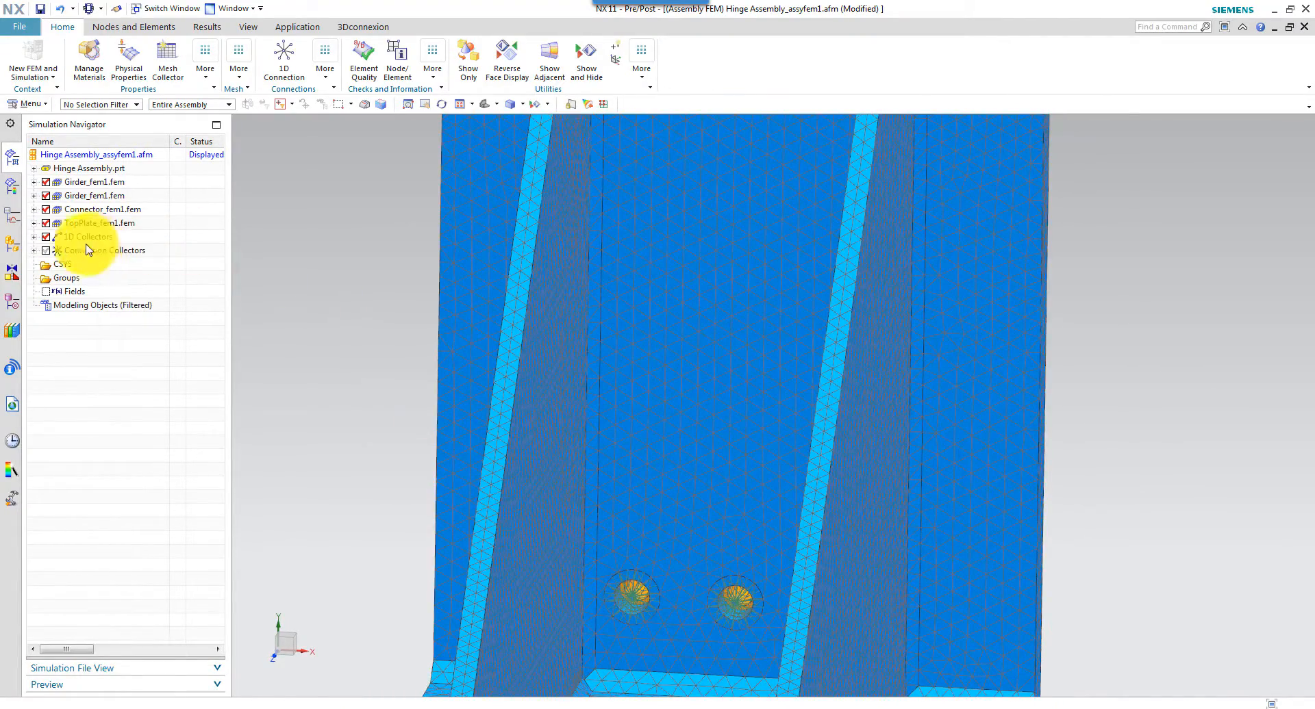
pyautogui.click(33, 237)
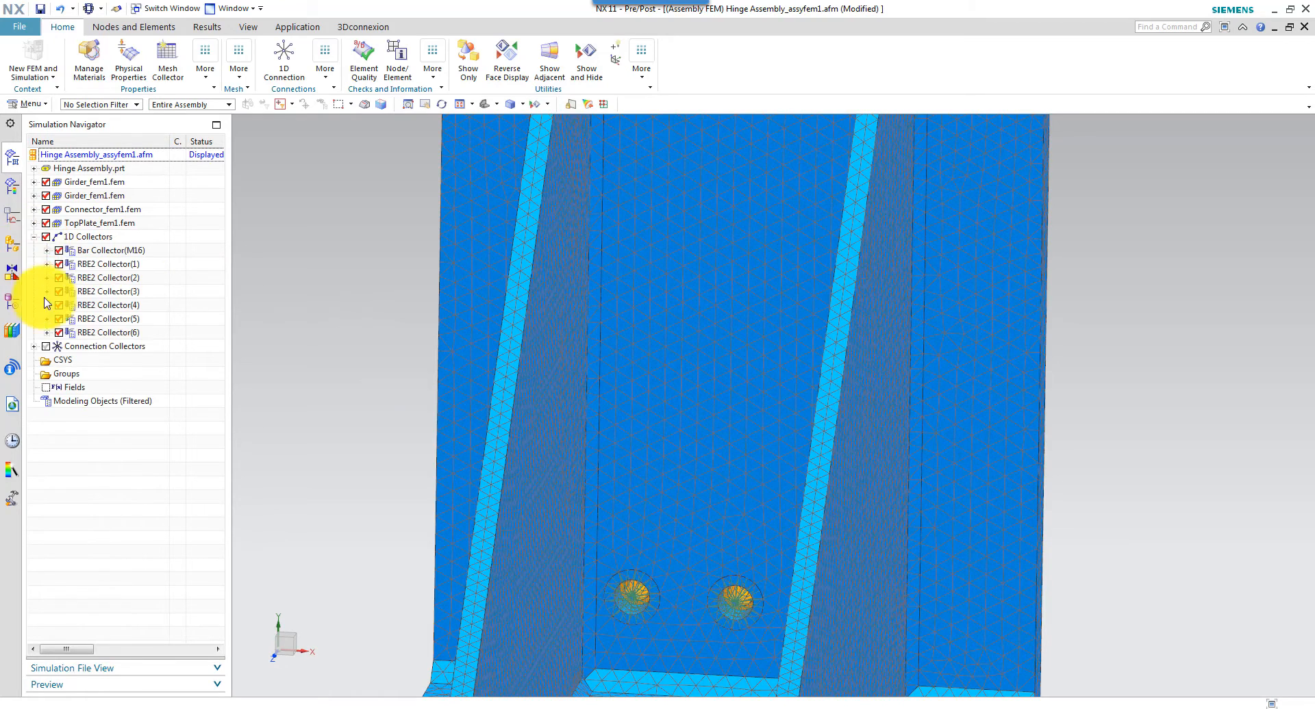
pyautogui.click(46, 251)
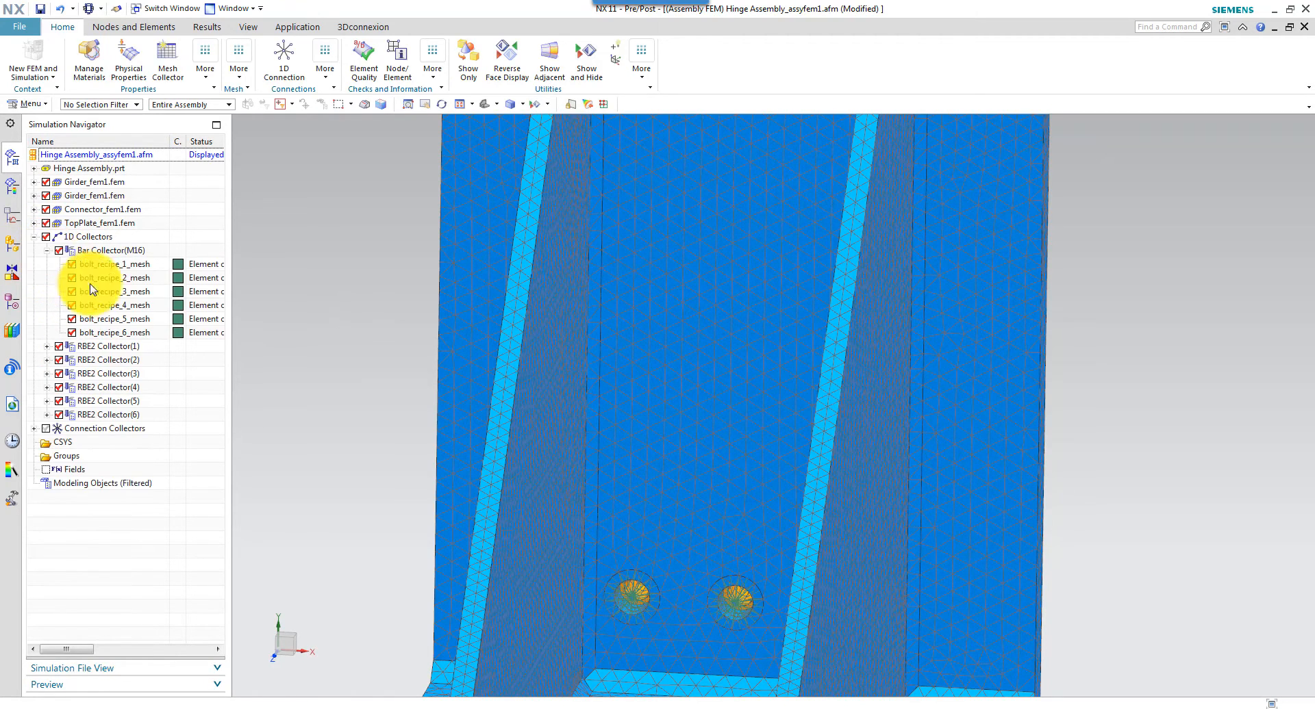
pyautogui.keyDown('shift'); pyautogui.click(116, 334); pyautogui.keyUp('shift')
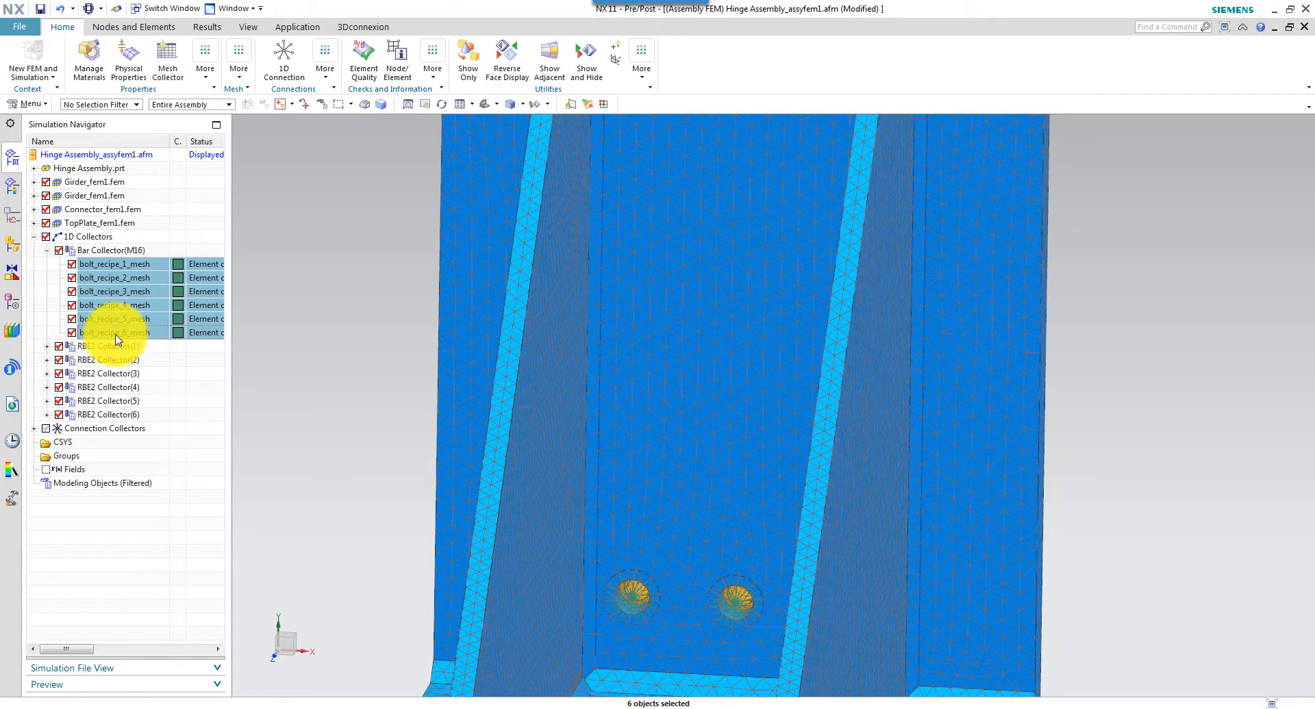
pyautogui.rightClick(116, 336)
pyautogui.click(188, 357)
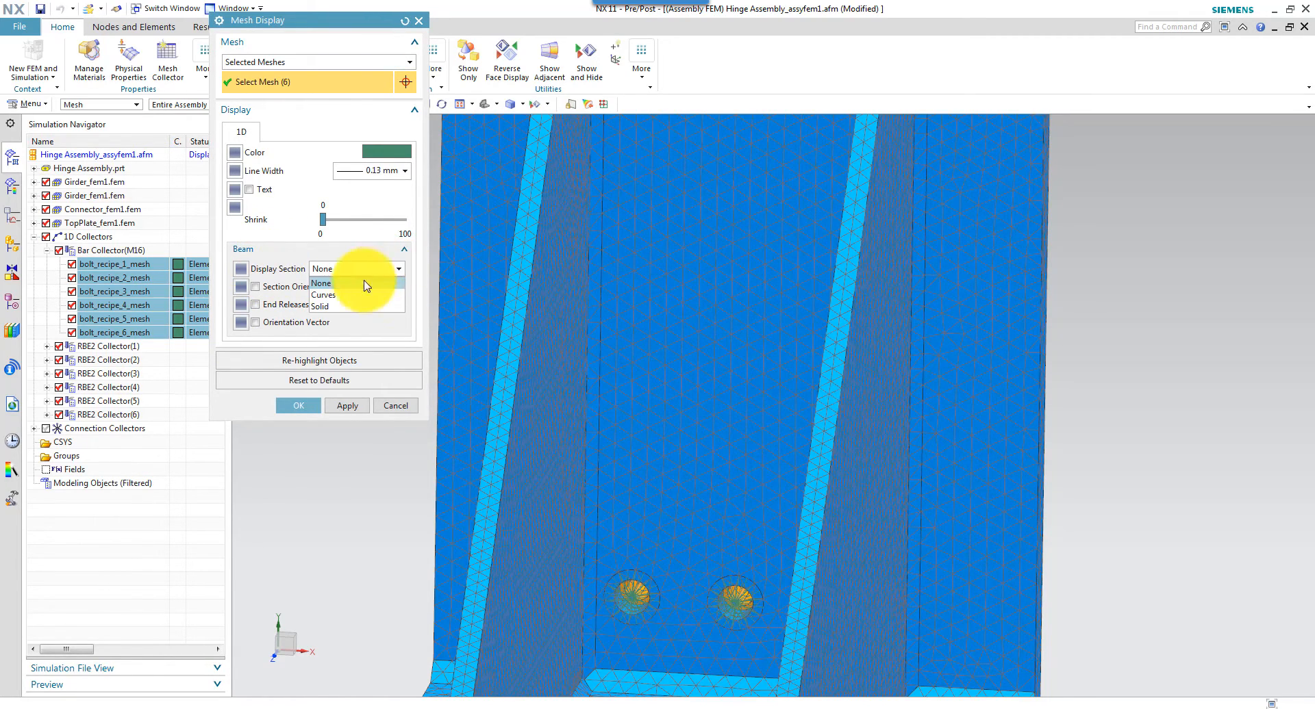
pyautogui.click(344, 407)
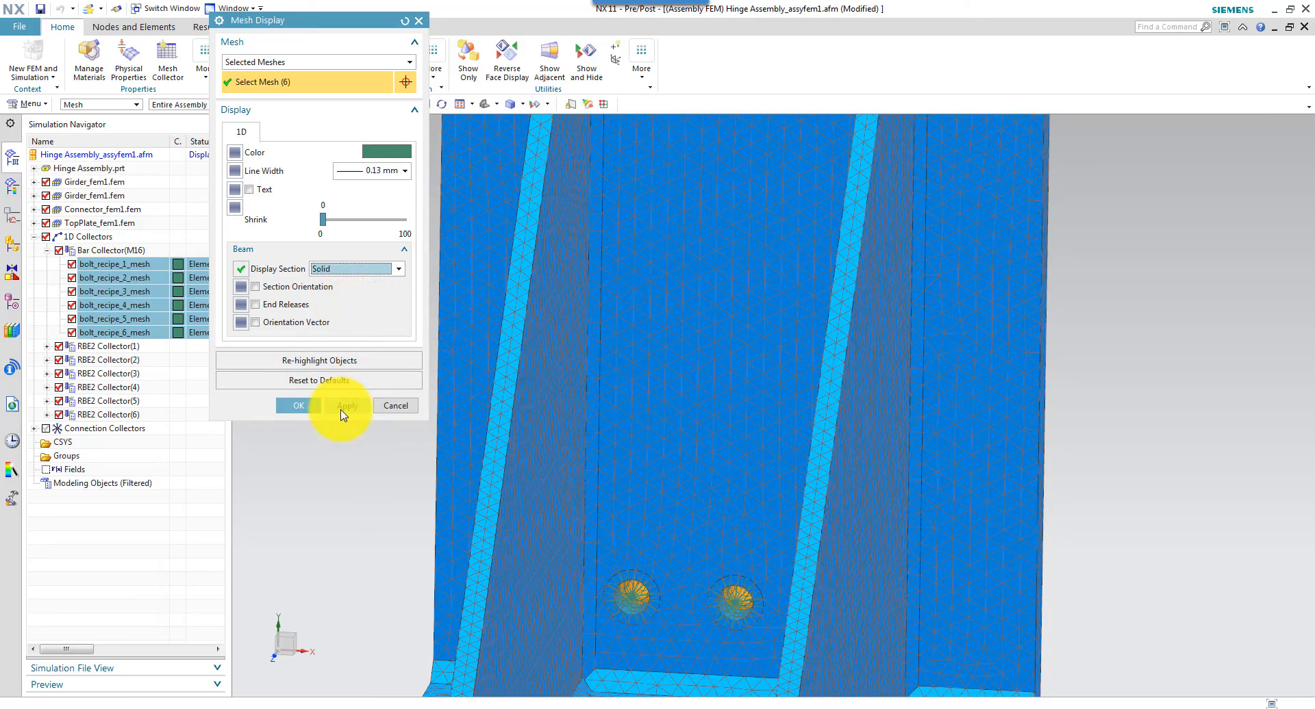
pyautogui.click(298, 406)
pyautogui.scroll(5, 678, 452)
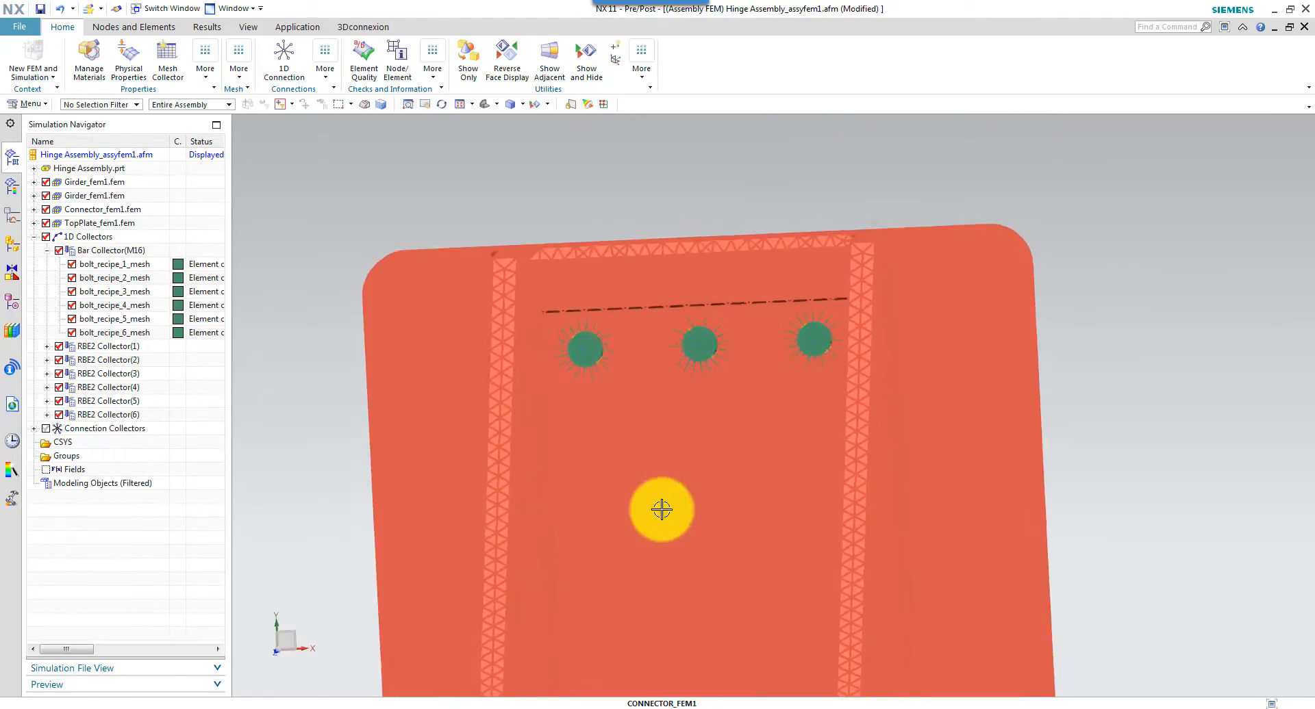
pyautogui.scroll(6, 1198, 437)
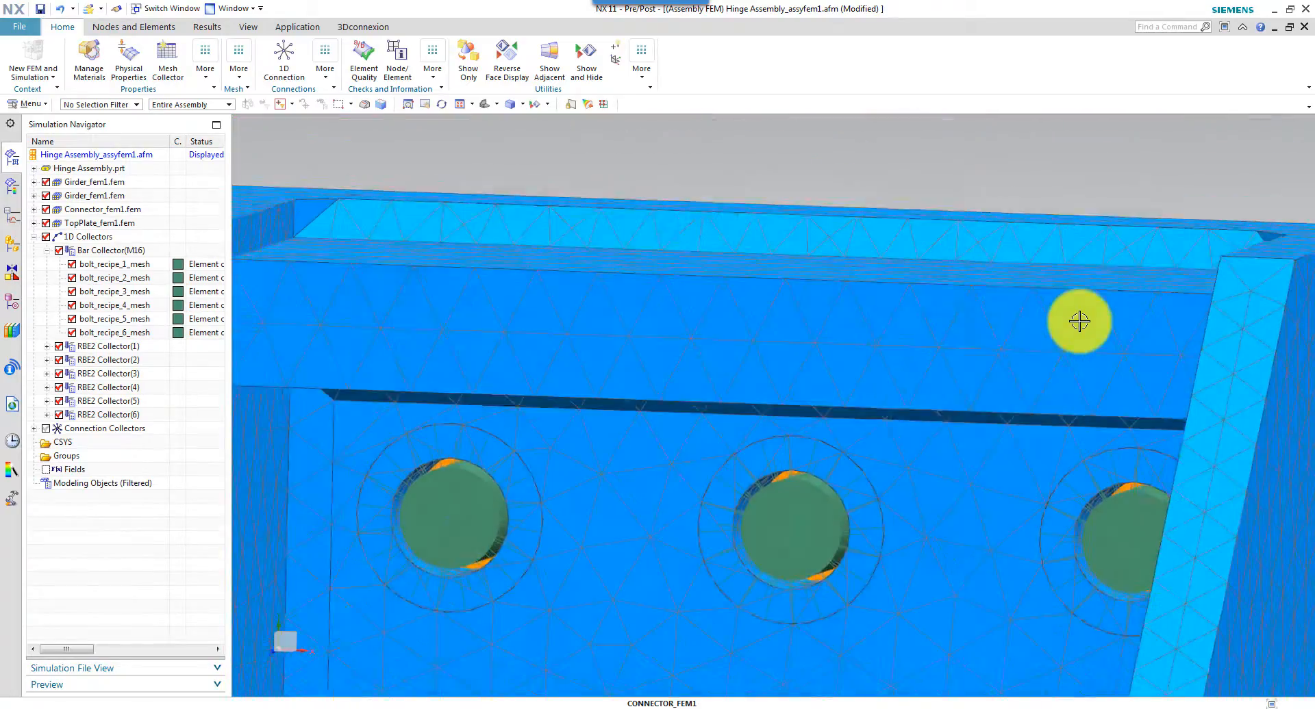
# Hide Connector_fem1 and create a tapped-hole bolt connection at the first counterbored top plate hole from its head edge and tapped surface.
pyautogui.moveTo(1079, 321); pyautogui.dragTo(1019, 221, button='middle')
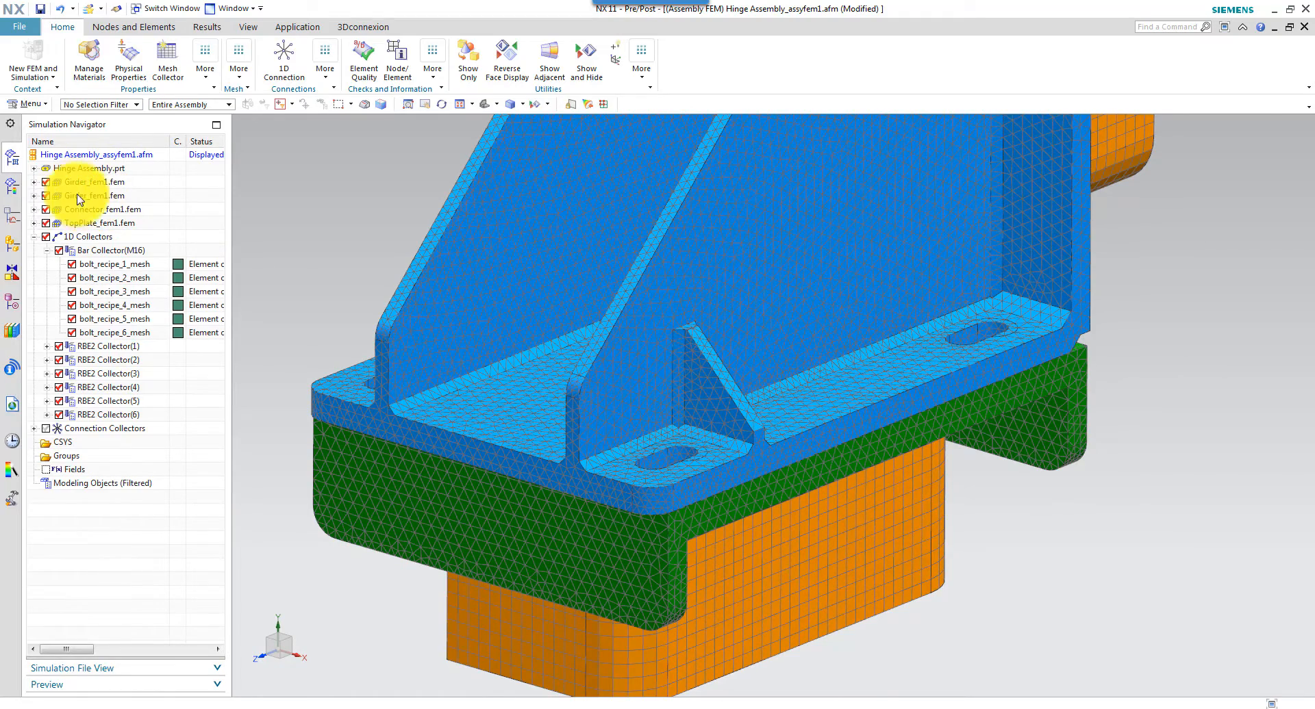
pyautogui.click(46, 210)
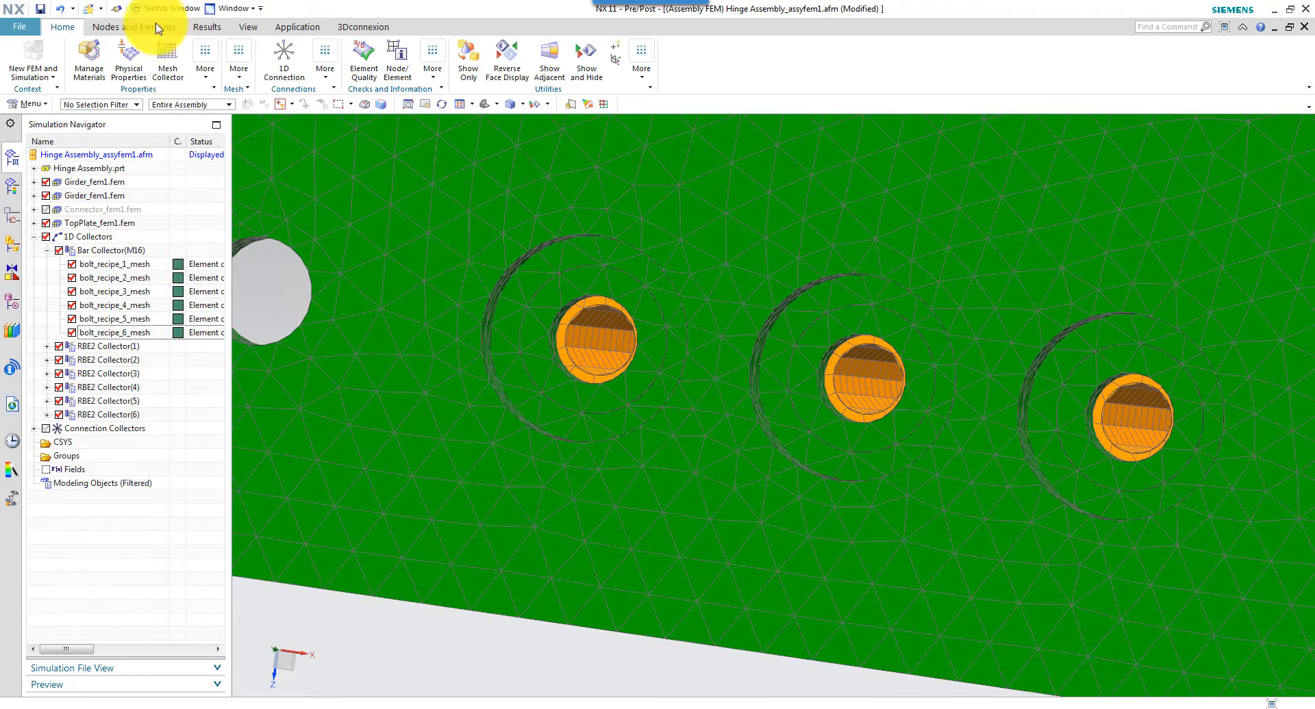
pyautogui.click(323, 81)
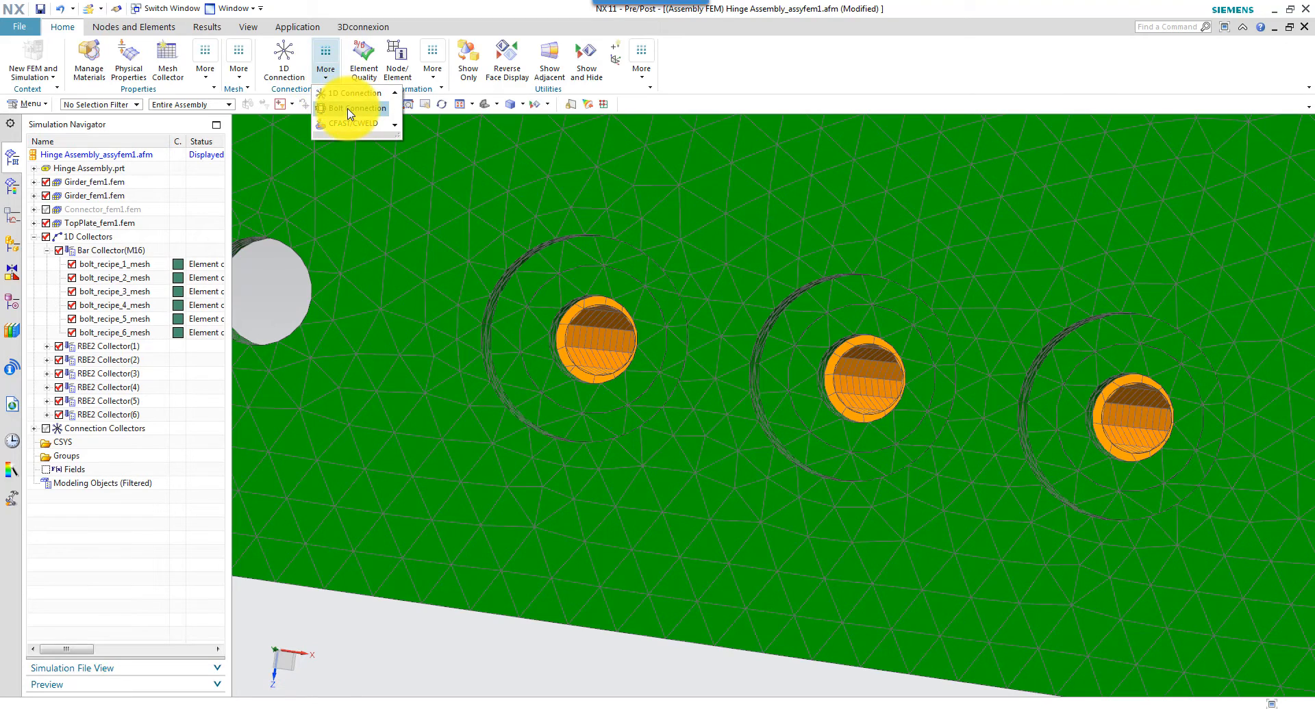
pyautogui.click(351, 110)
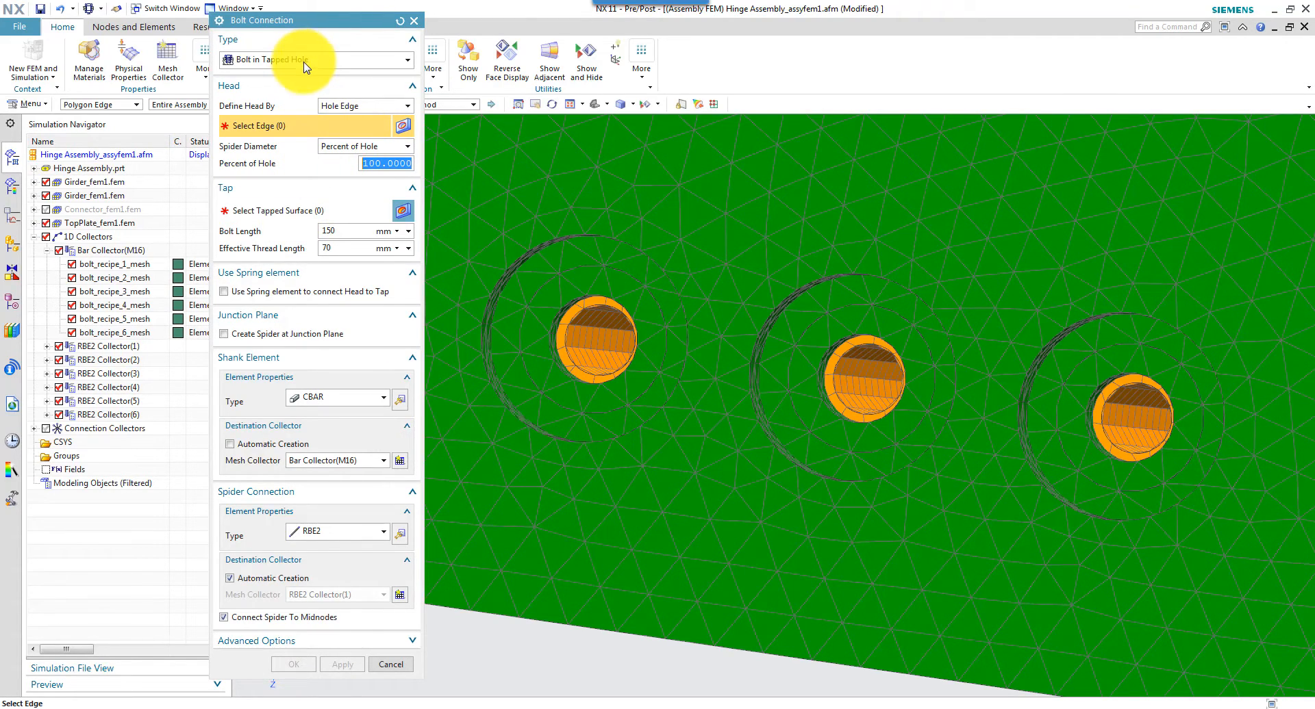
pyautogui.moveTo(573, 364); pyautogui.dragTo(537, 396, button='middle')
pyautogui.click(539, 398)
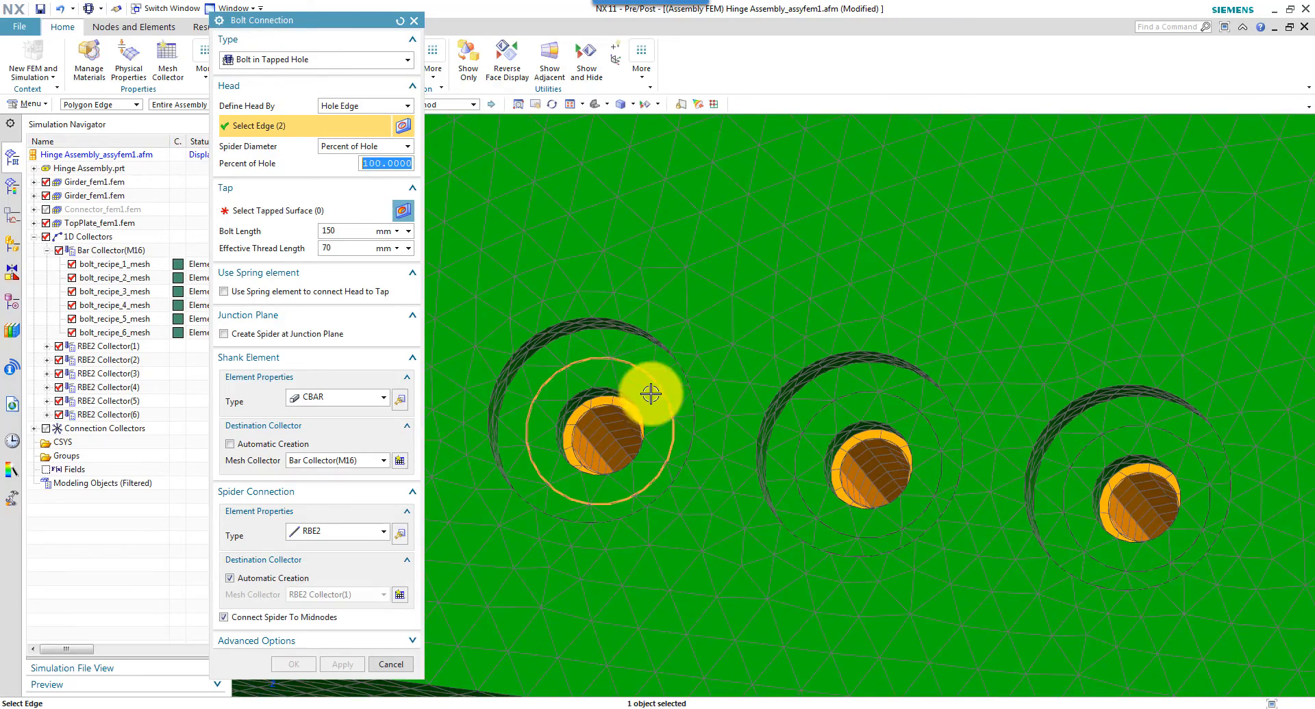
pyautogui.click(285, 210)
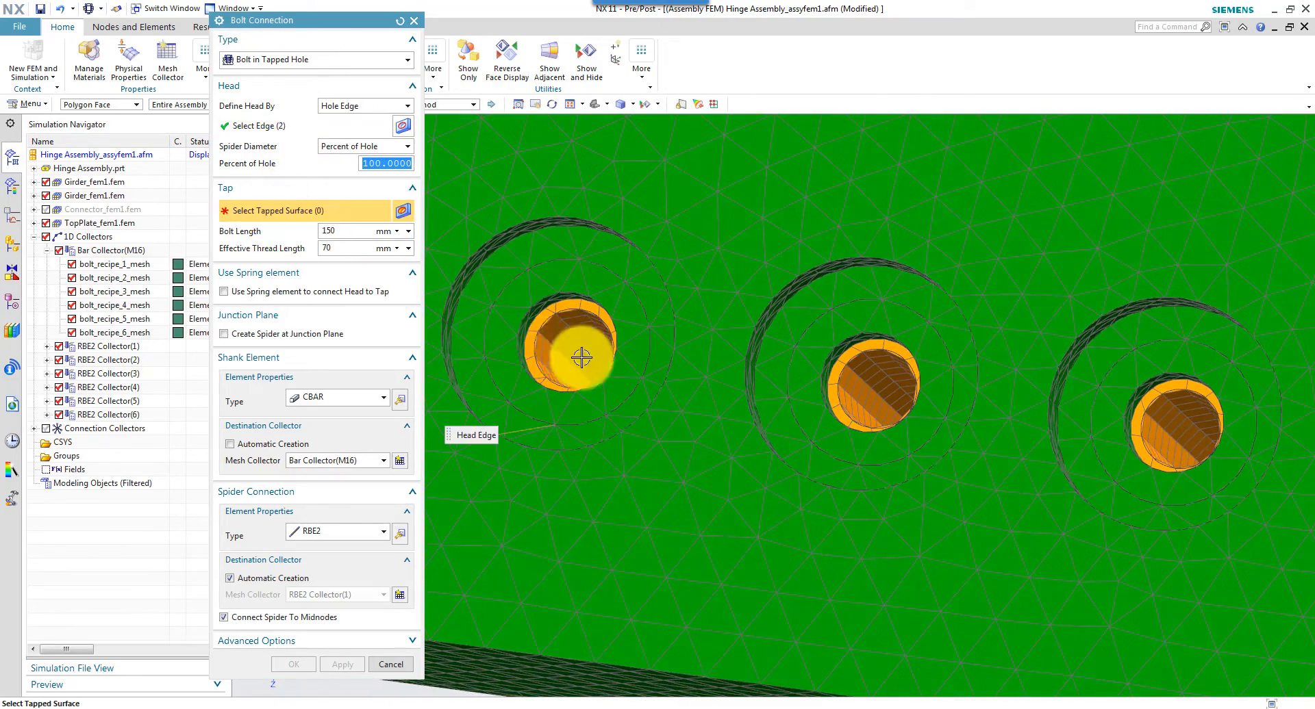
pyautogui.click(557, 341)
pyautogui.moveTo(557, 341); pyautogui.dragTo(532, 315, button='middle')
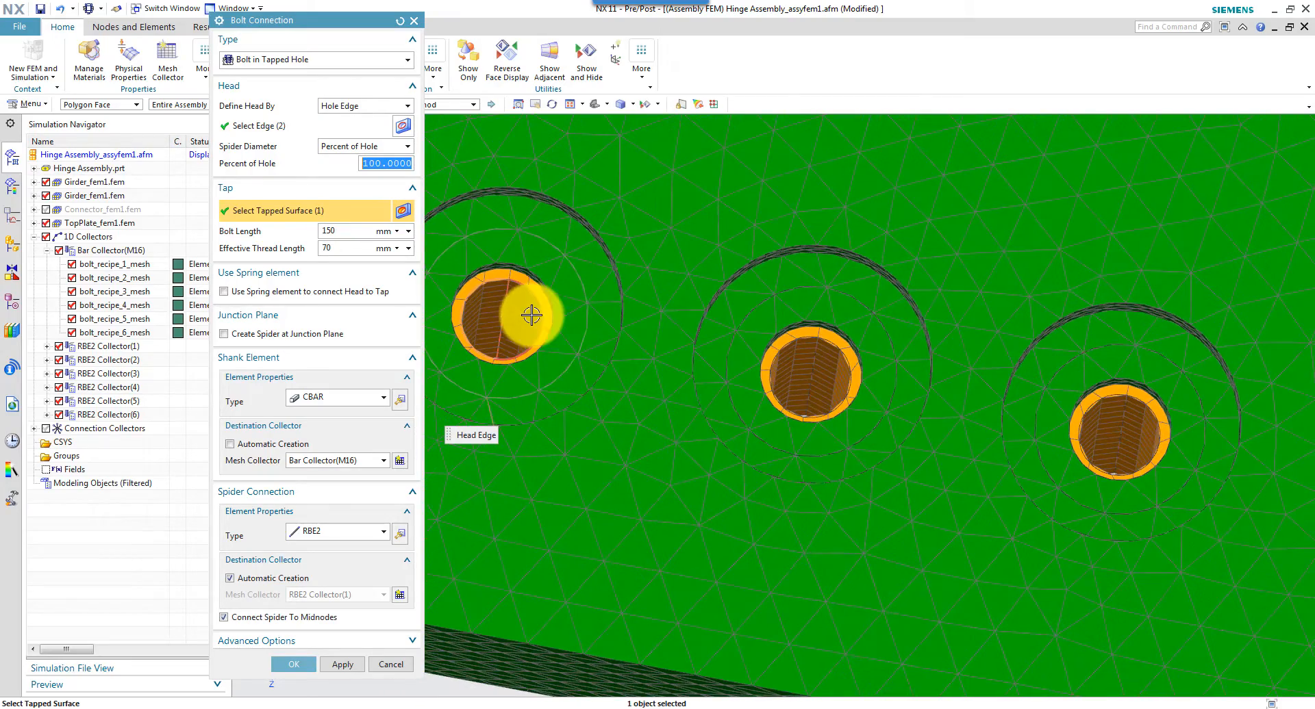
pyautogui.click(529, 315)
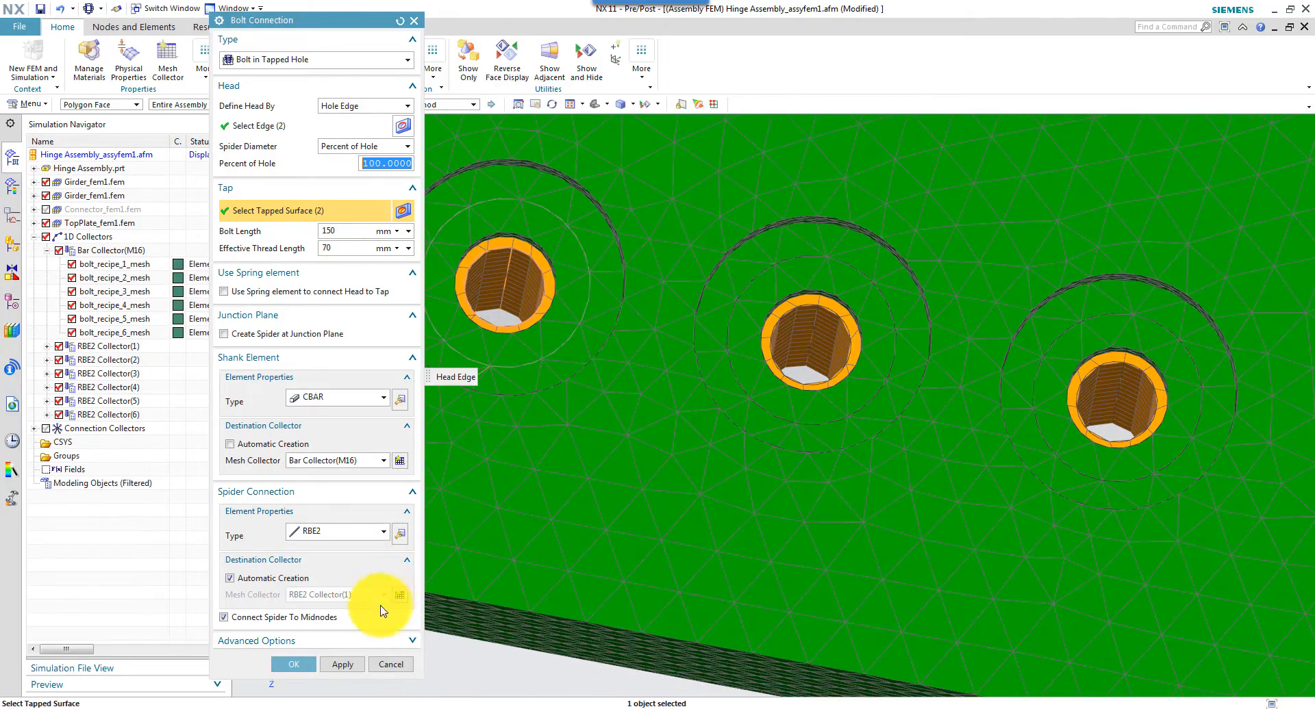
pyautogui.click(344, 667)
# Create a tapped-hole bolt connection at the middle counterbored hole of the same top plate row from its head edge and tapped surface.
pyautogui.moveTo(646, 448); pyautogui.dragTo(738, 348, button='middle')
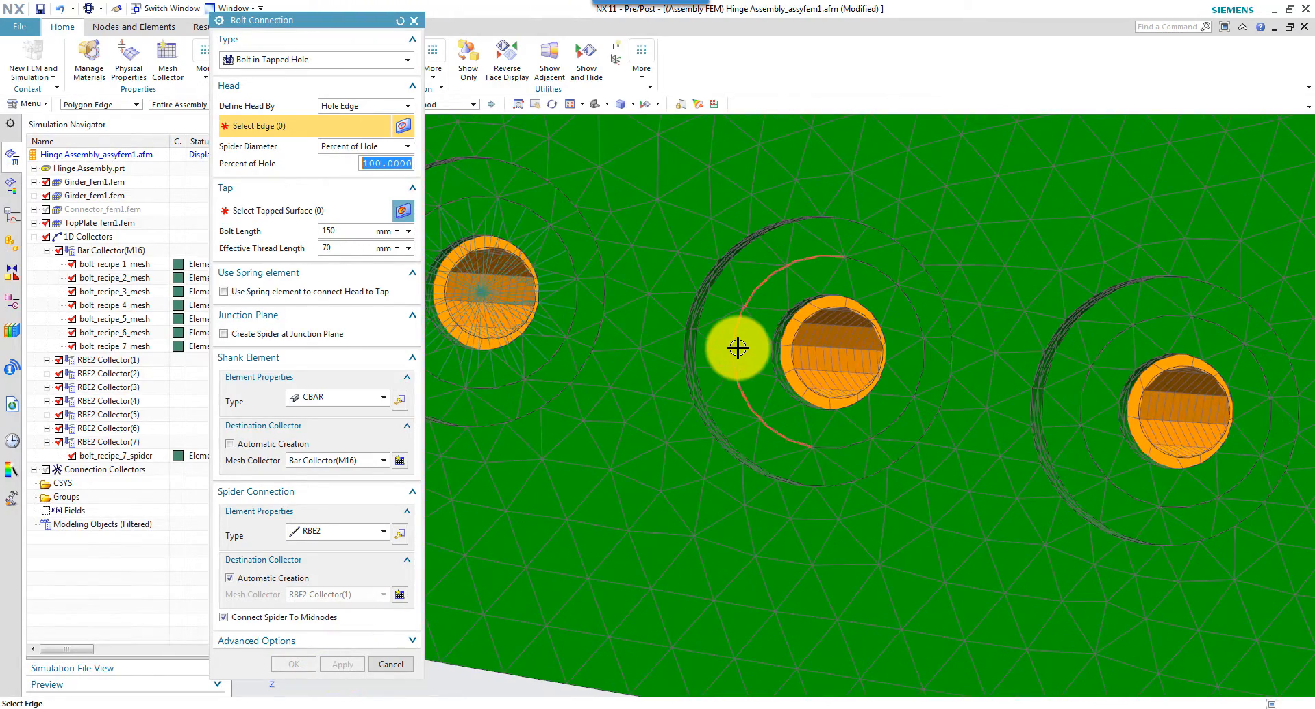
pyautogui.click(889, 282)
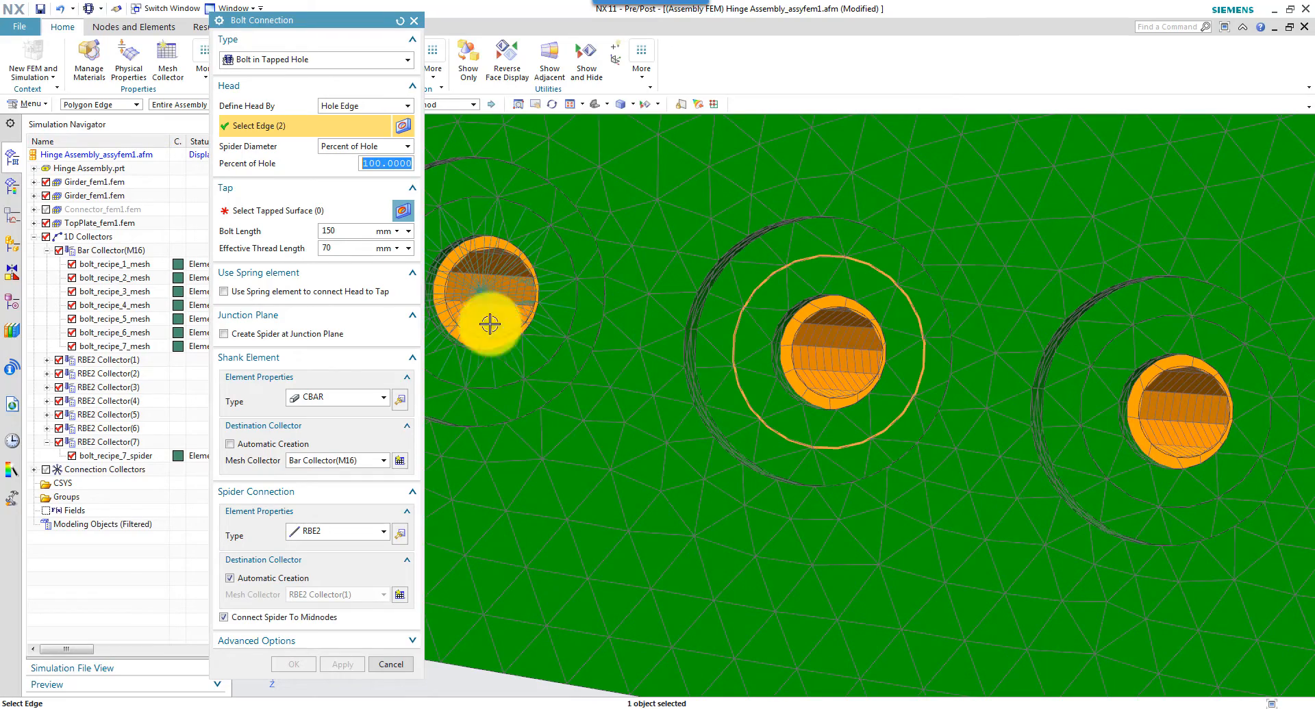
pyautogui.click(297, 213)
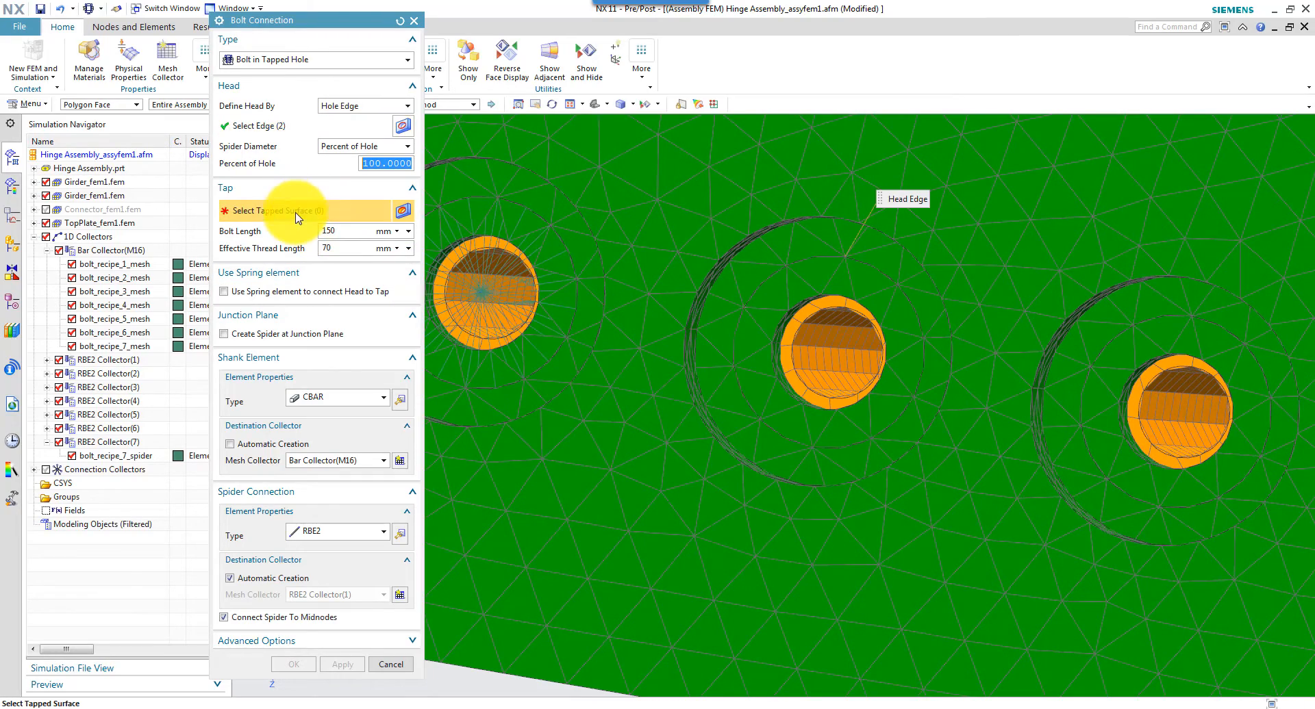
pyautogui.click(820, 360)
pyautogui.moveTo(821, 361); pyautogui.dragTo(758, 355, button='middle')
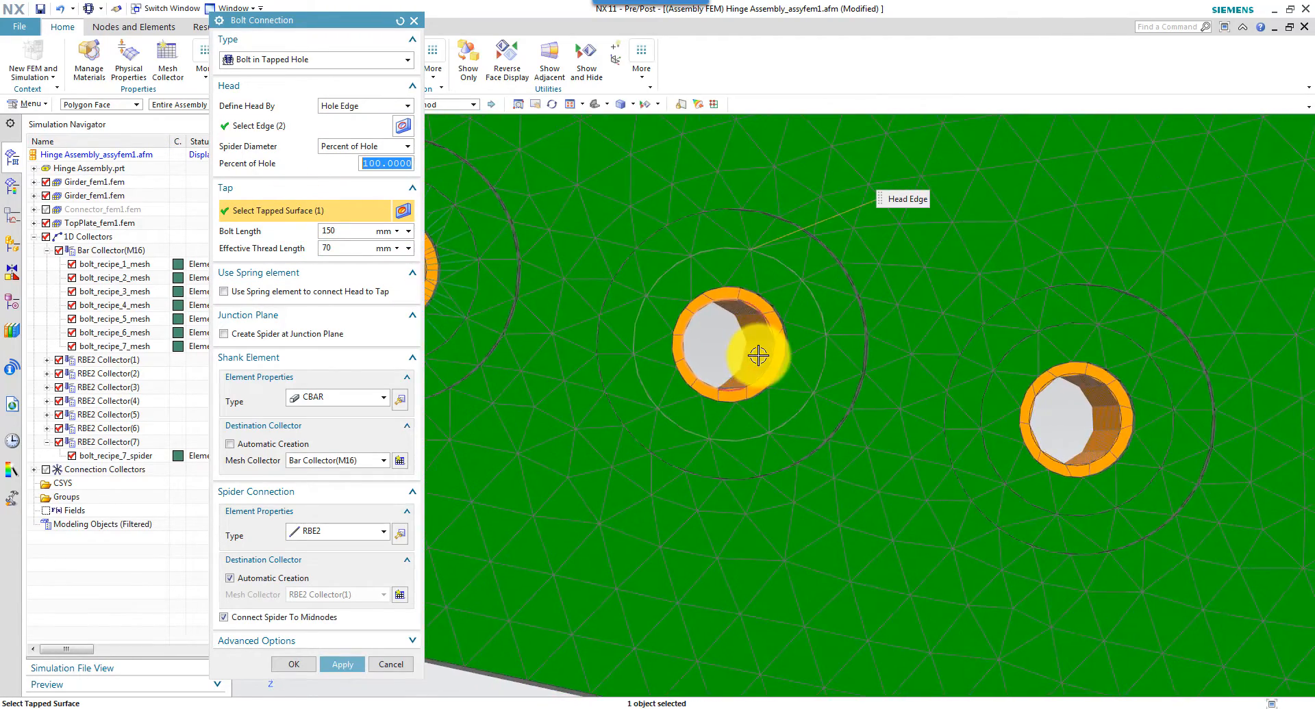
pyautogui.click(340, 663)
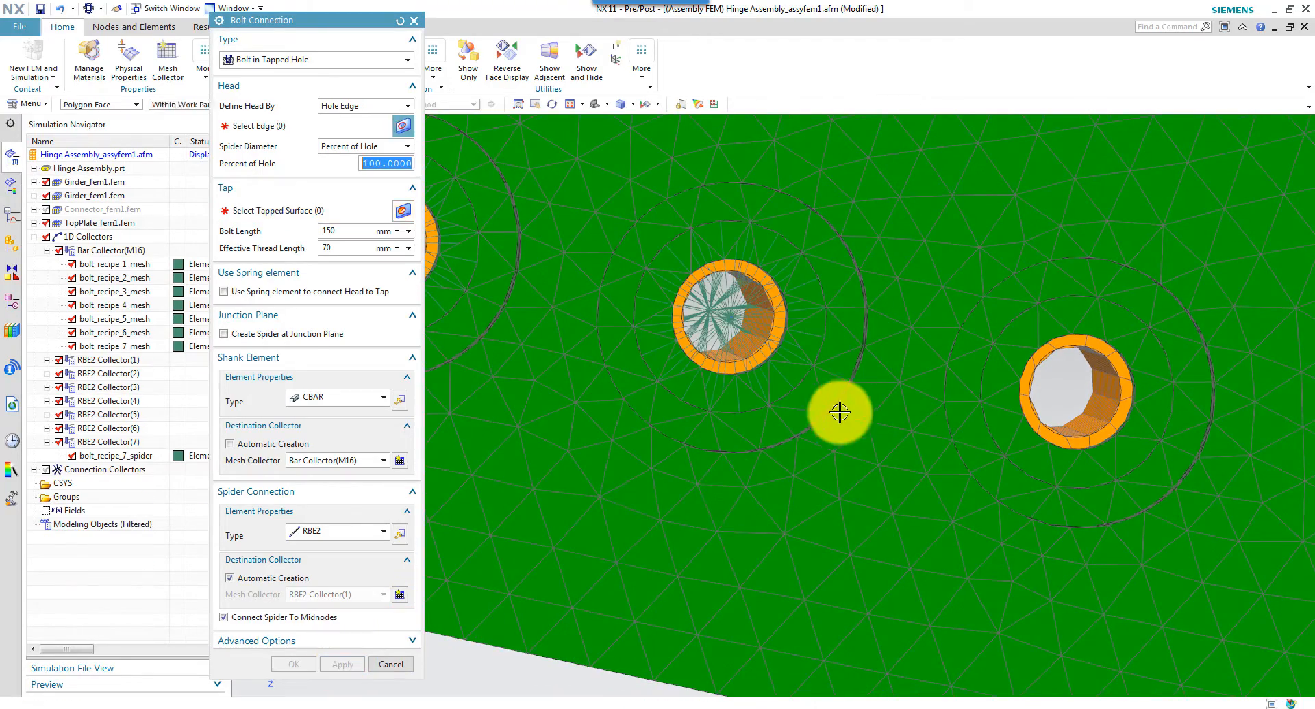
# Create a tapped-hole bolt connection at the last counterbored hole of this top plate row from its head edge and tapped surface.
pyautogui.moveTo(804, 426); pyautogui.dragTo(854, 449, button='middle')
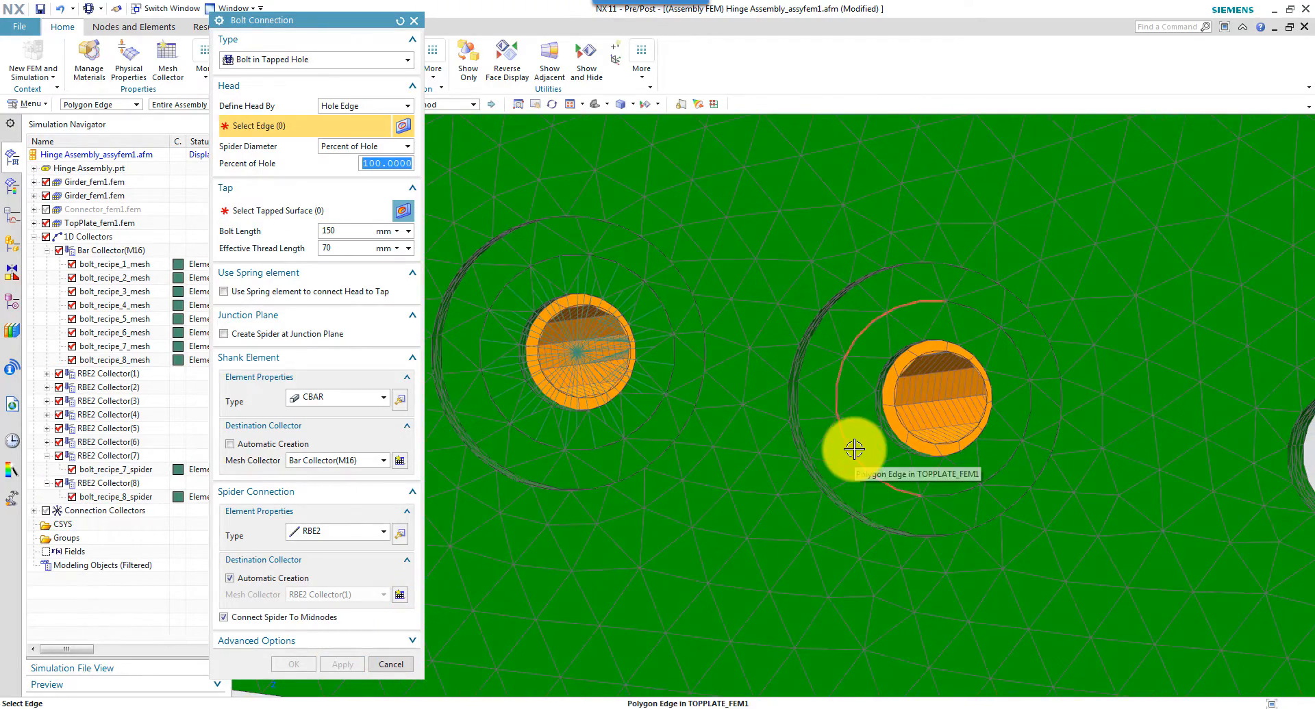
pyautogui.click(1019, 346)
pyautogui.click(314, 209)
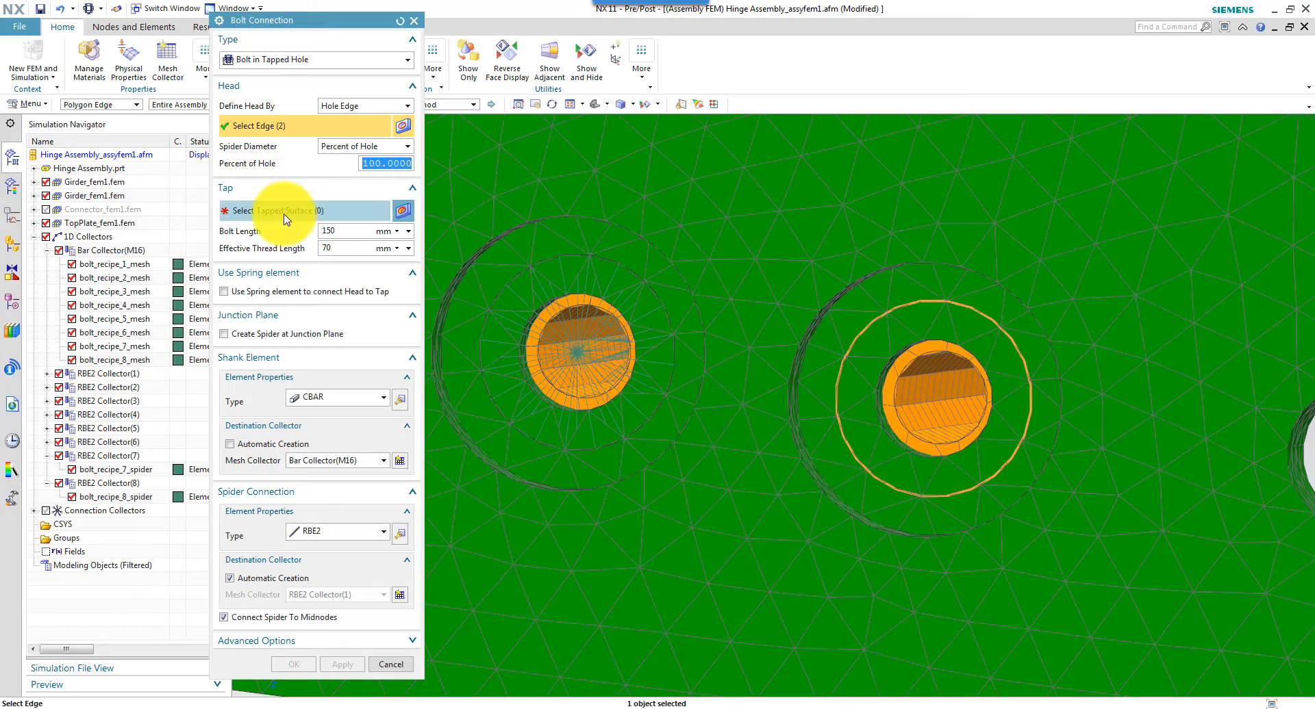
pyautogui.click(931, 403)
pyautogui.moveTo(921, 411); pyautogui.dragTo(691, 571, button='middle')
pyautogui.click(338, 665)
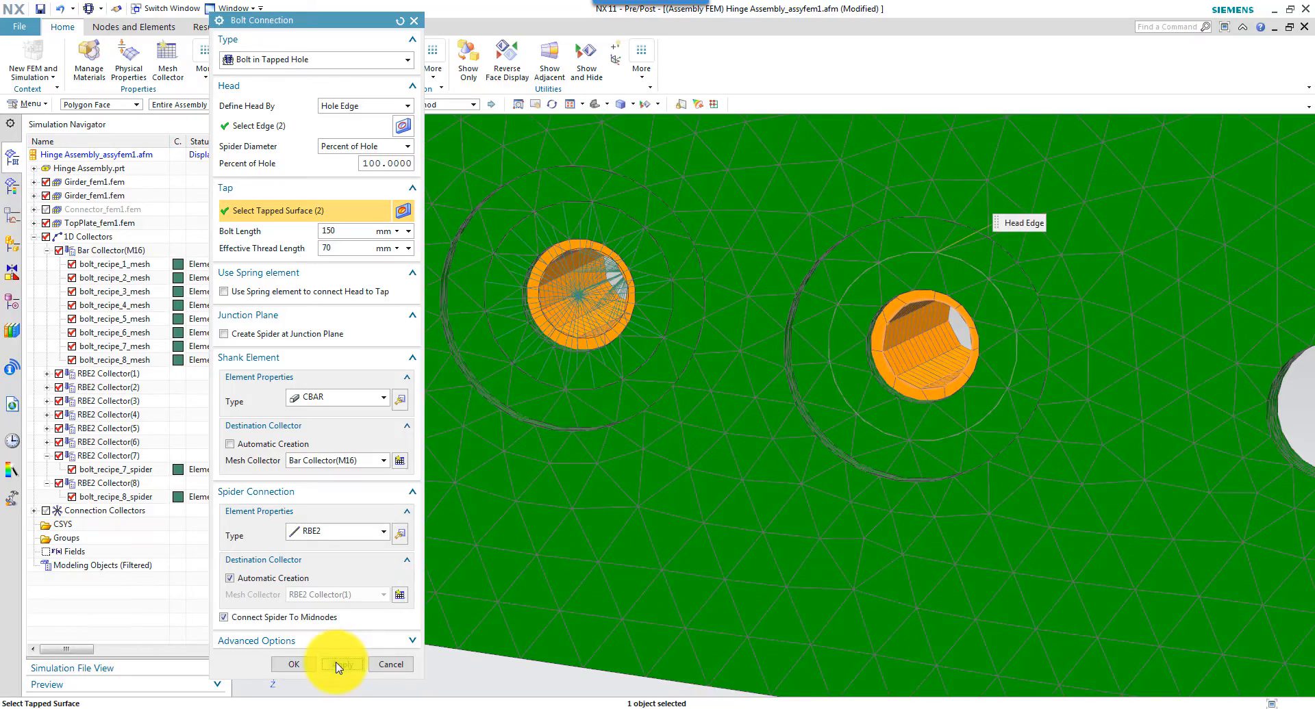
# Create a tapped-hole bolt connection at the first hole of the other top plate row from its head edge and tapped surface.
pyautogui.moveTo(671, 484)
pyautogui.mouseDown(button='middle')
pyautogui.moveTo(740, 395)
pyautogui.moveTo(816, 492)
pyautogui.moveTo(763, 405)
pyautogui.moveTo(763, 486)
pyautogui.moveTo(757, 375)
pyautogui.moveTo(643, 384)
pyautogui.moveTo(556, 363)
pyautogui.mouseUp(button='middle')
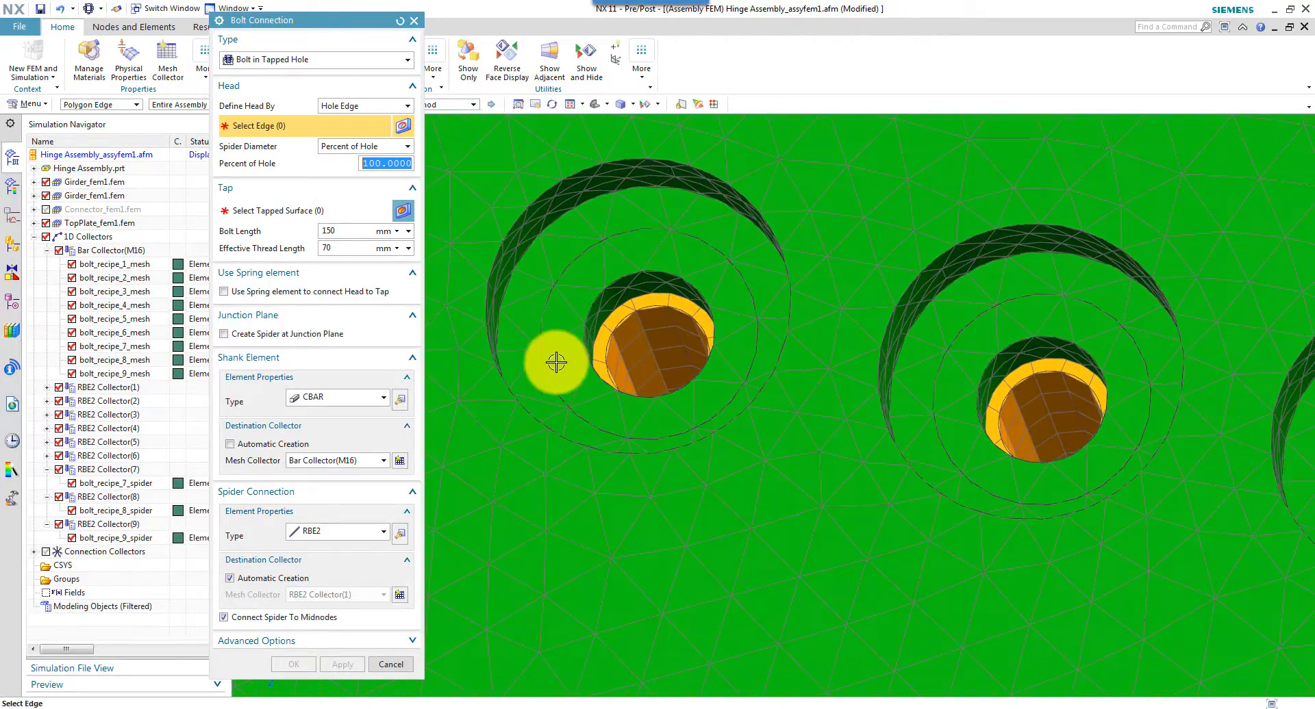
pyautogui.click(549, 367)
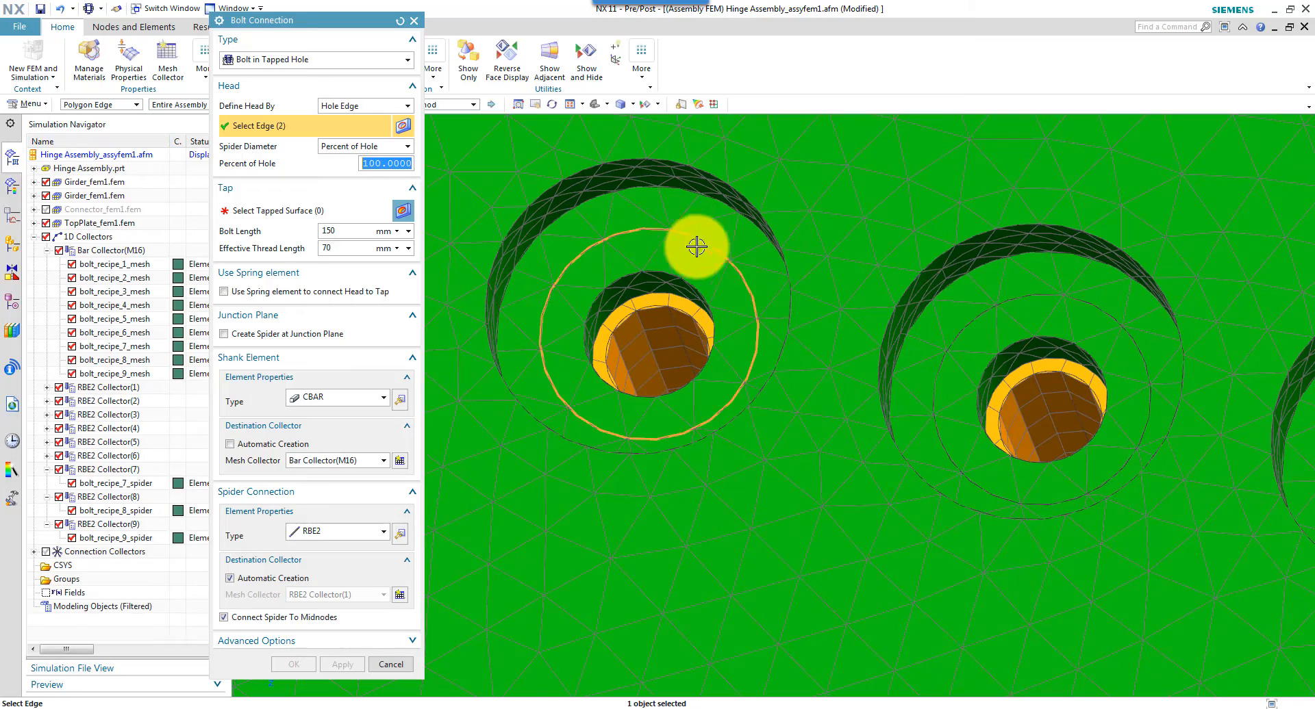
pyautogui.click(643, 346)
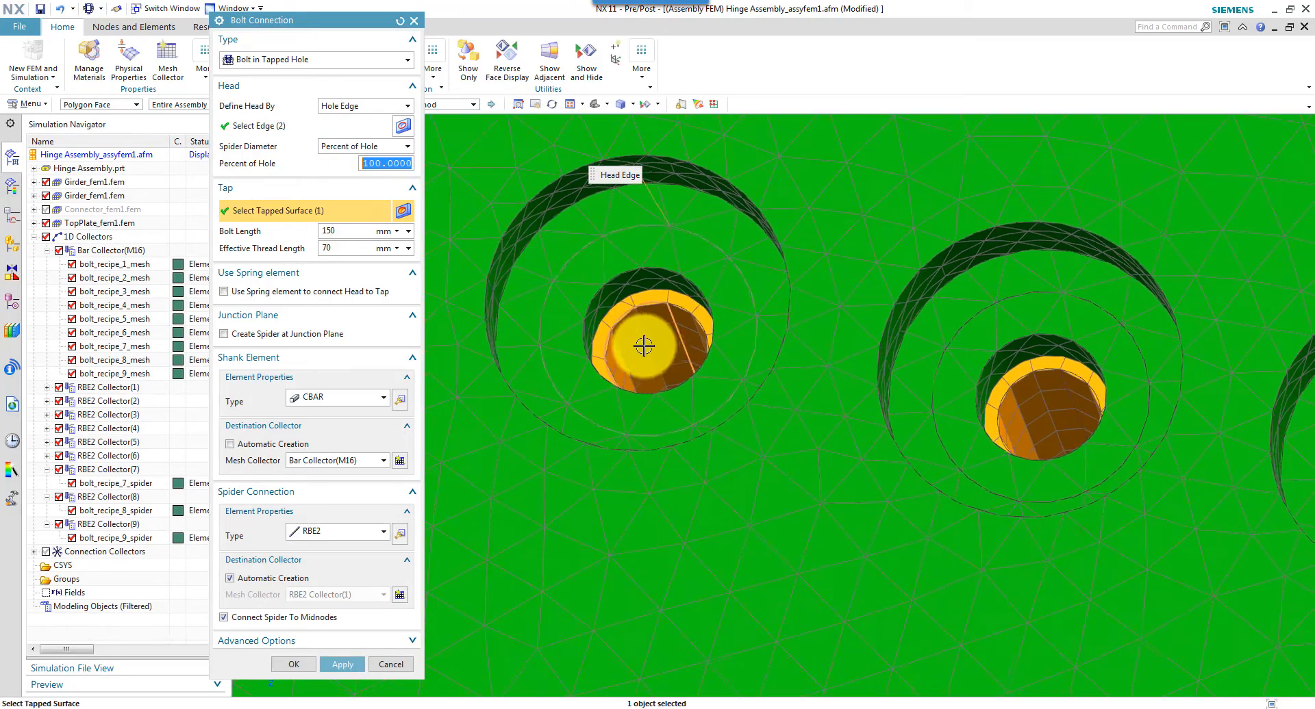
pyautogui.moveTo(644, 345)
pyautogui.mouseDown(button='middle')
pyautogui.moveTo(601, 228)
pyautogui.moveTo(634, 150)
pyautogui.moveTo(671, 272)
pyautogui.moveTo(695, 261)
pyautogui.mouseUp(button='middle')
pyautogui.click(671, 284)
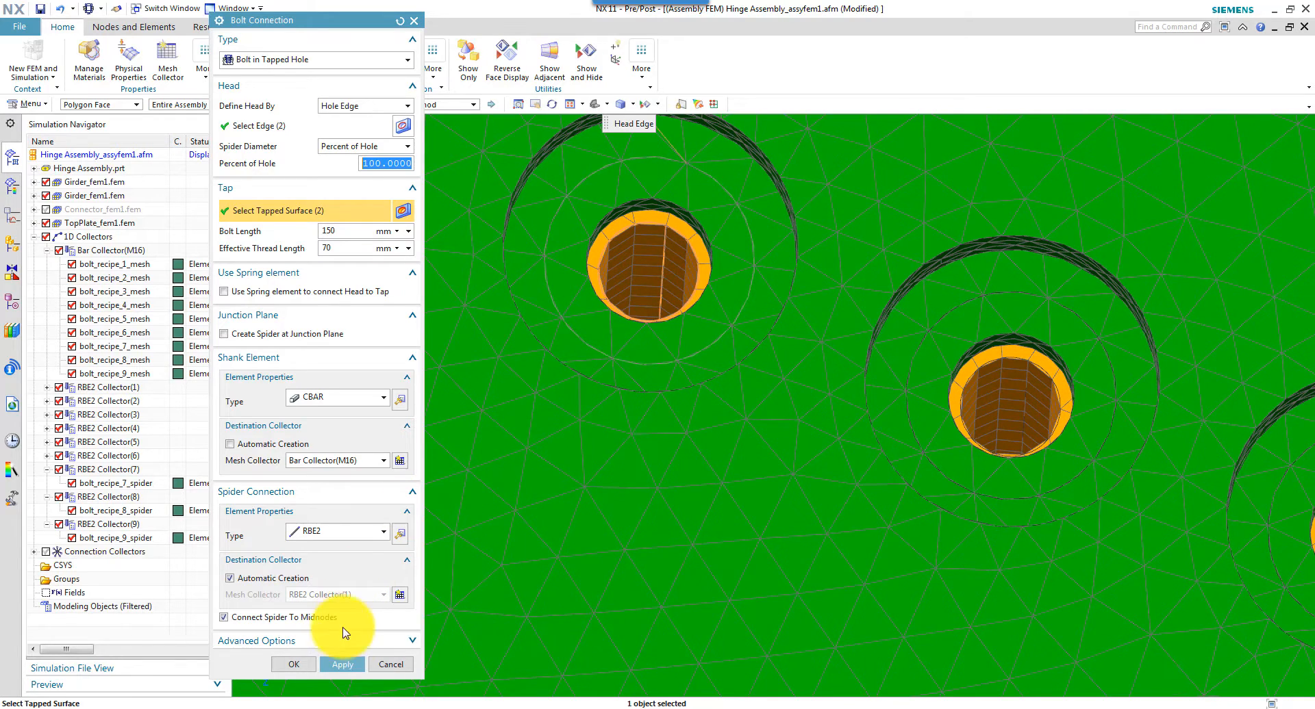
pyautogui.click(342, 664)
# Create a tapped-hole bolt connection at the middle hole of the second top plate row from its head edge and tapped surface.
pyautogui.click(1047, 309)
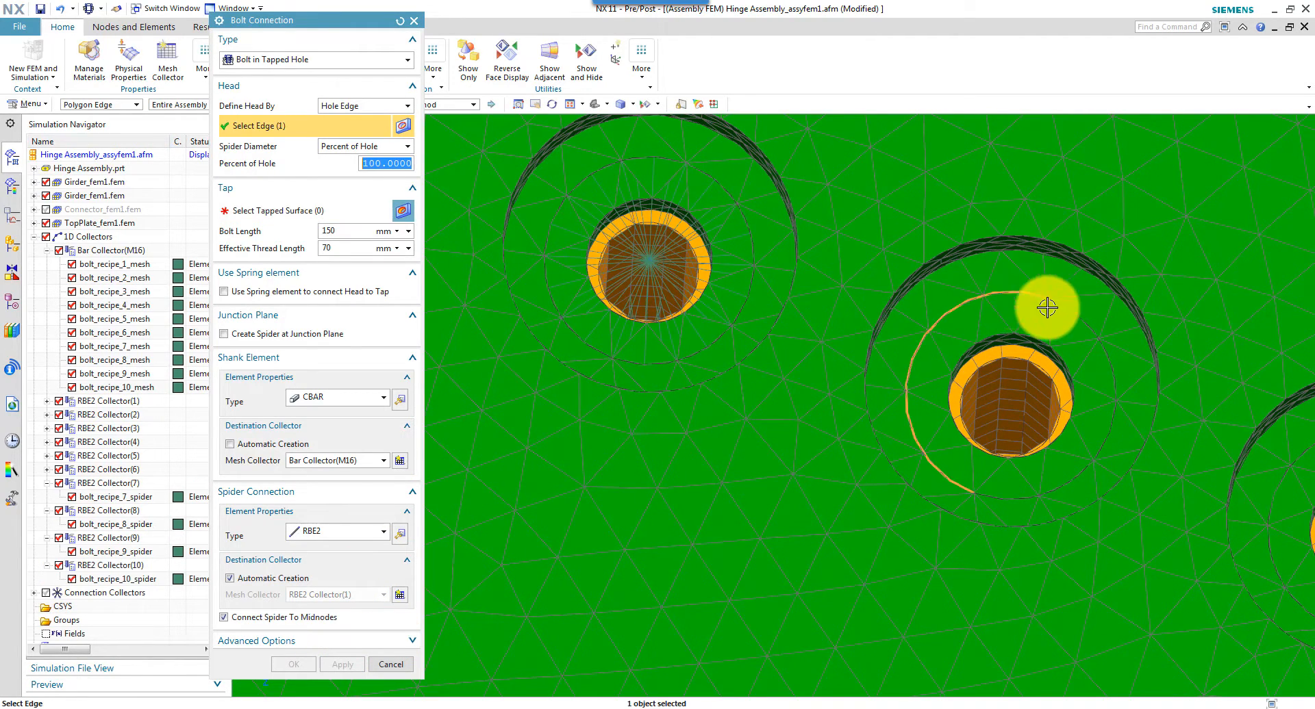
pyautogui.click(302, 215)
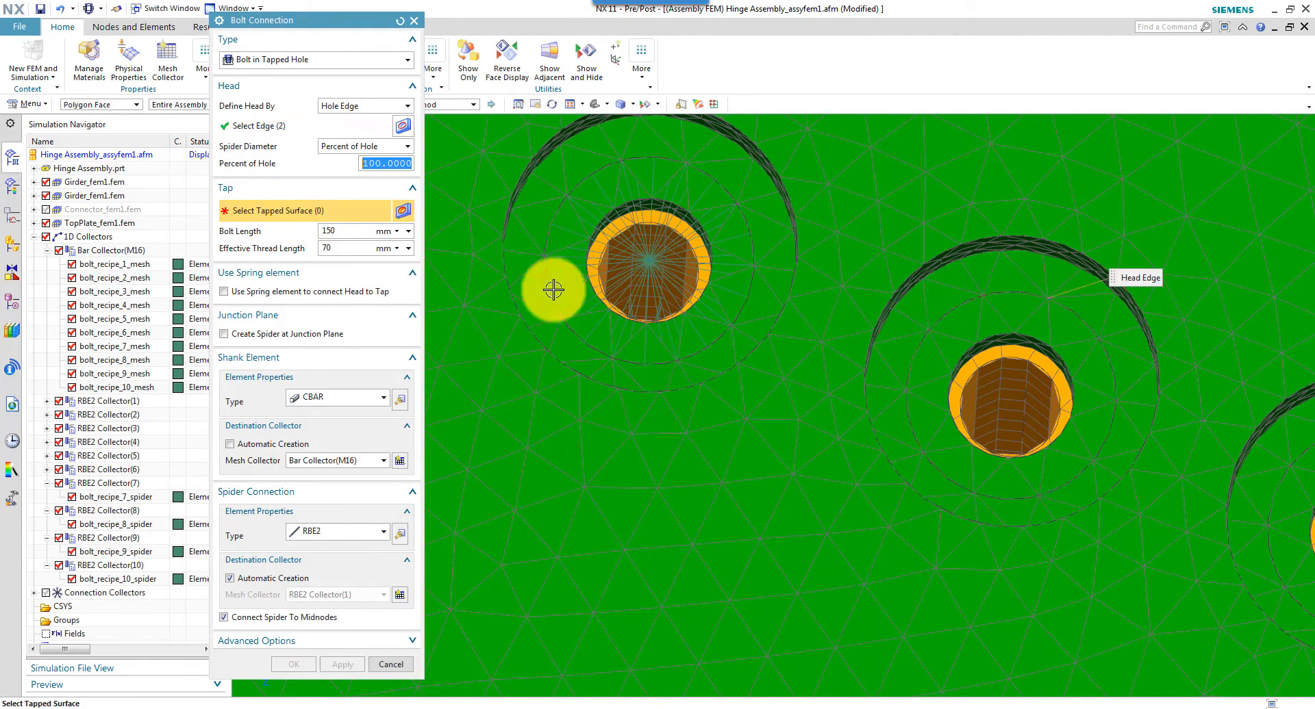
pyautogui.click(1007, 387)
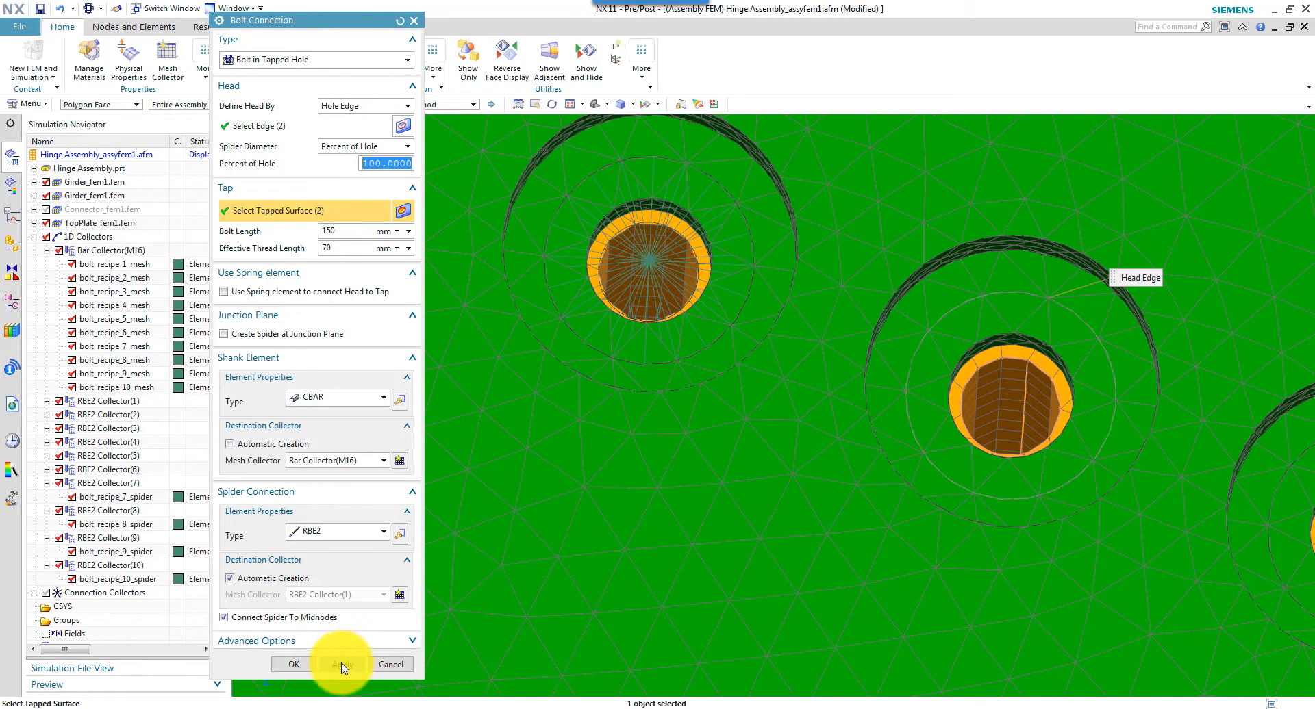
pyautogui.click(342, 664)
# Create a tapped-hole bolt connection at the last hole of the second top plate row and finish the bolt connections.
pyautogui.moveTo(772, 490); pyautogui.dragTo(836, 285, button='middle')
pyautogui.click(801, 272)
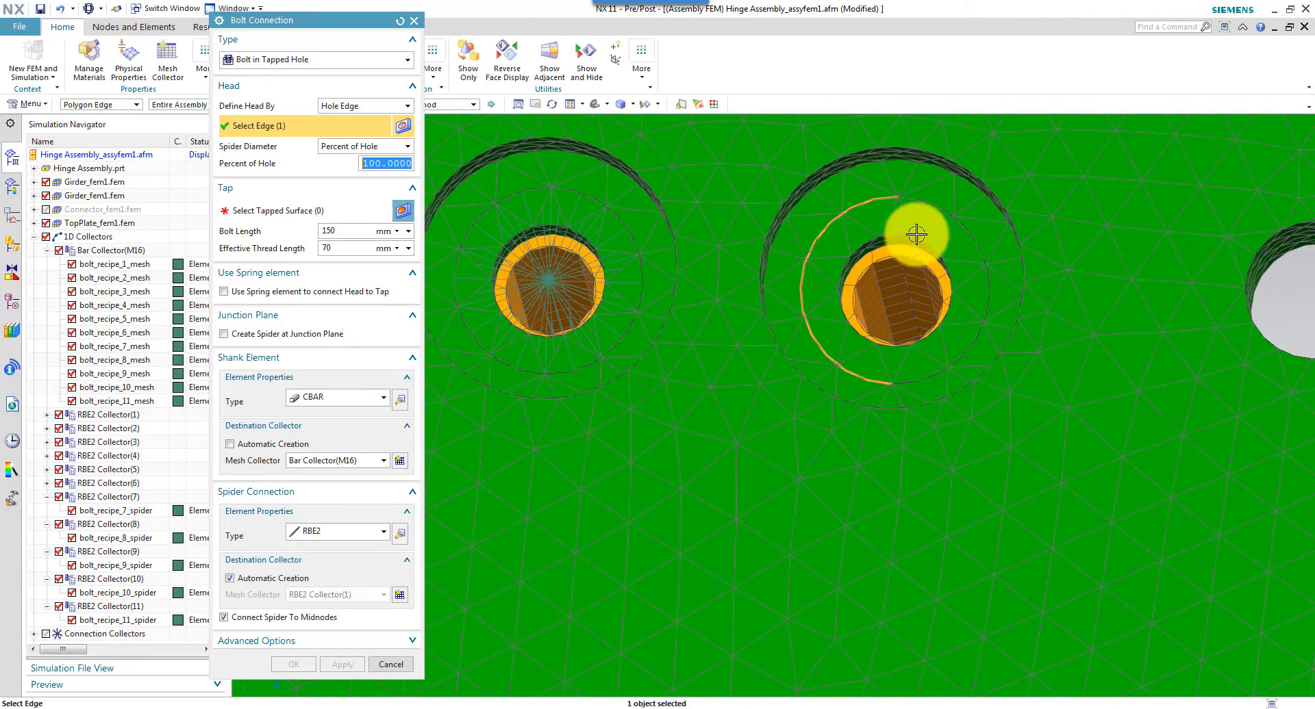
pyautogui.click(959, 217)
pyautogui.click(327, 219)
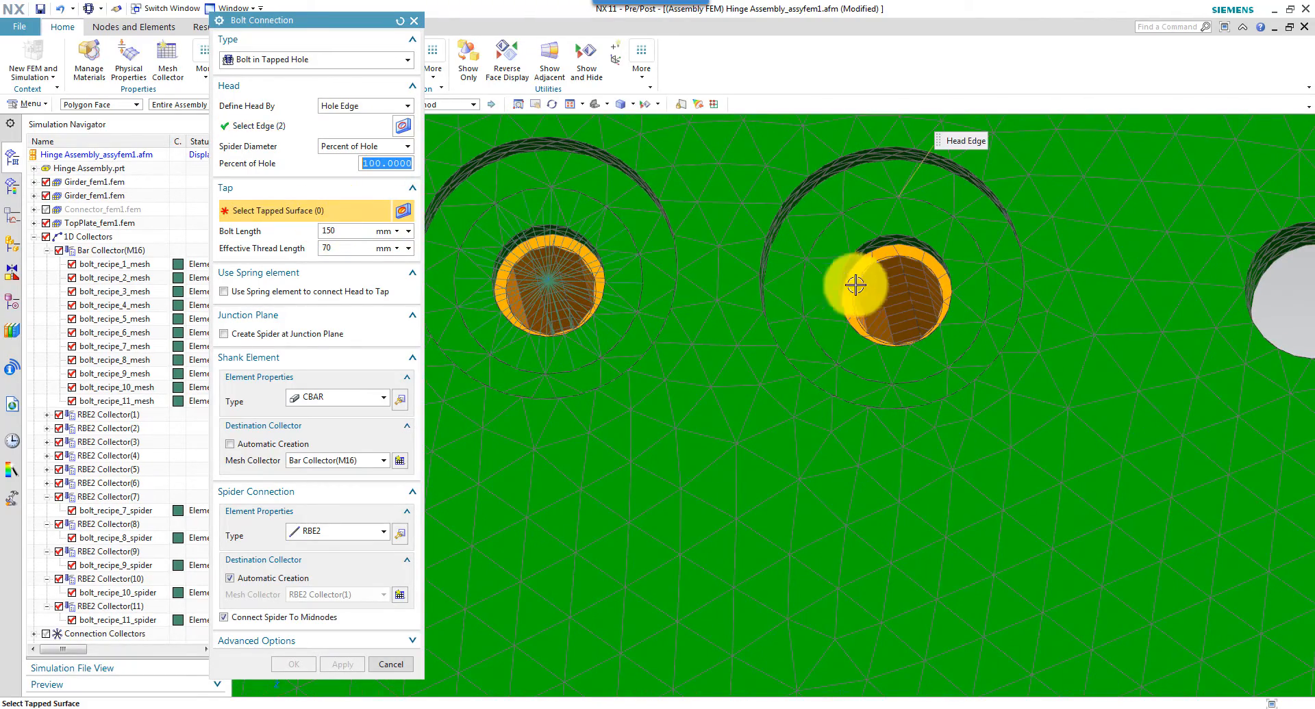
pyautogui.click(887, 285)
pyautogui.click(343, 665)
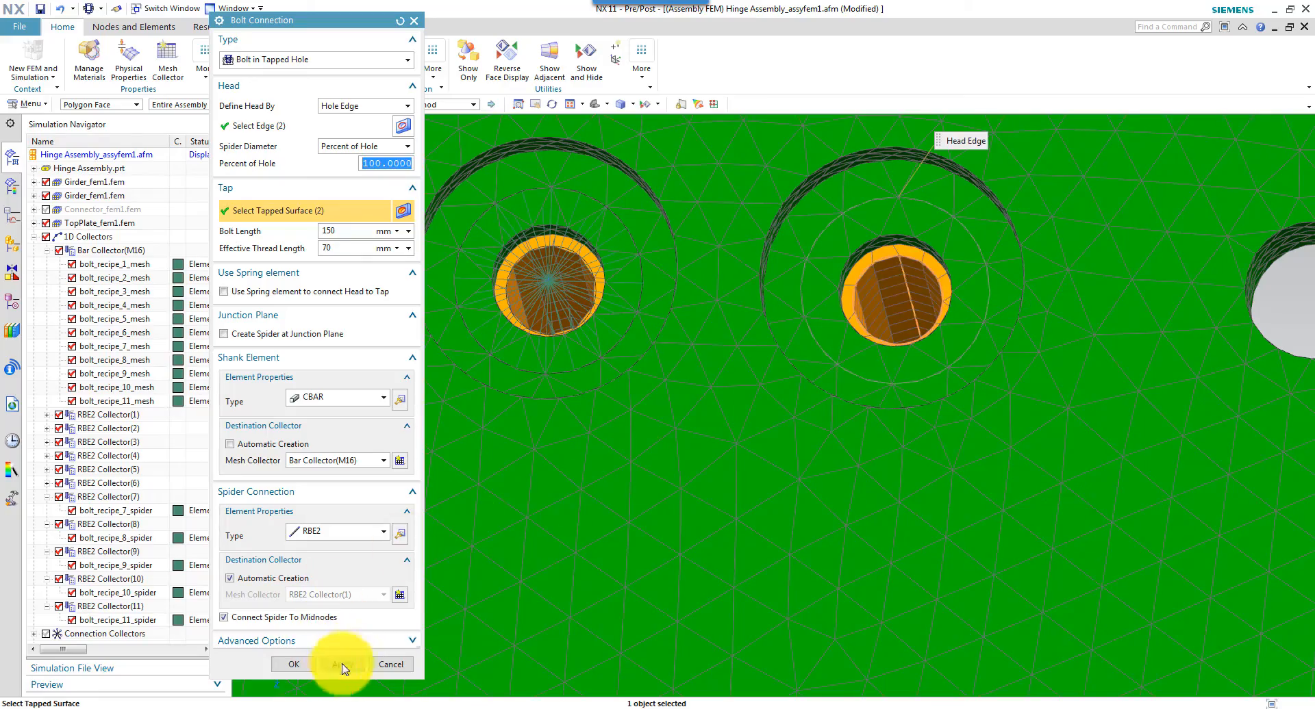
pyautogui.click(294, 664)
# Try to apply the Solid beam section display to all twelve bolt recipe meshes in Bar Collector(M16).
pyautogui.scroll(-5, 478, 479)
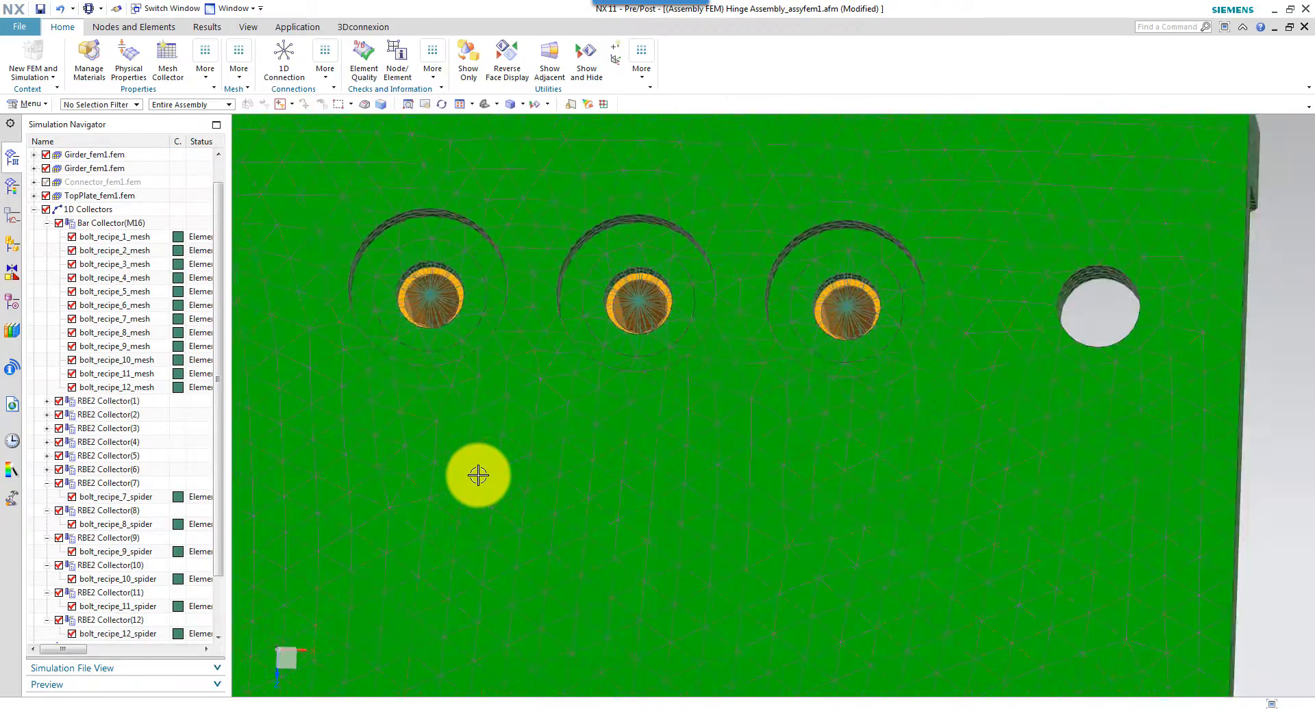
pyautogui.scroll(-3, 481, 471)
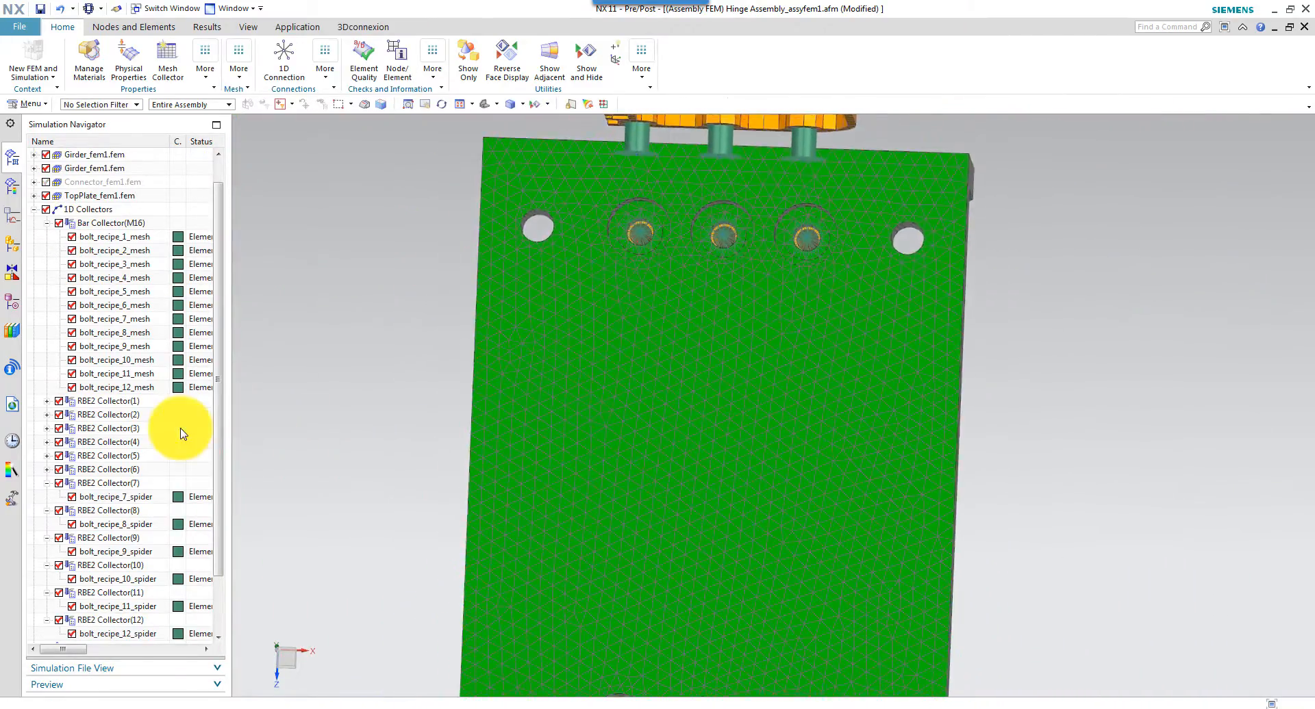
pyautogui.click(113, 236)
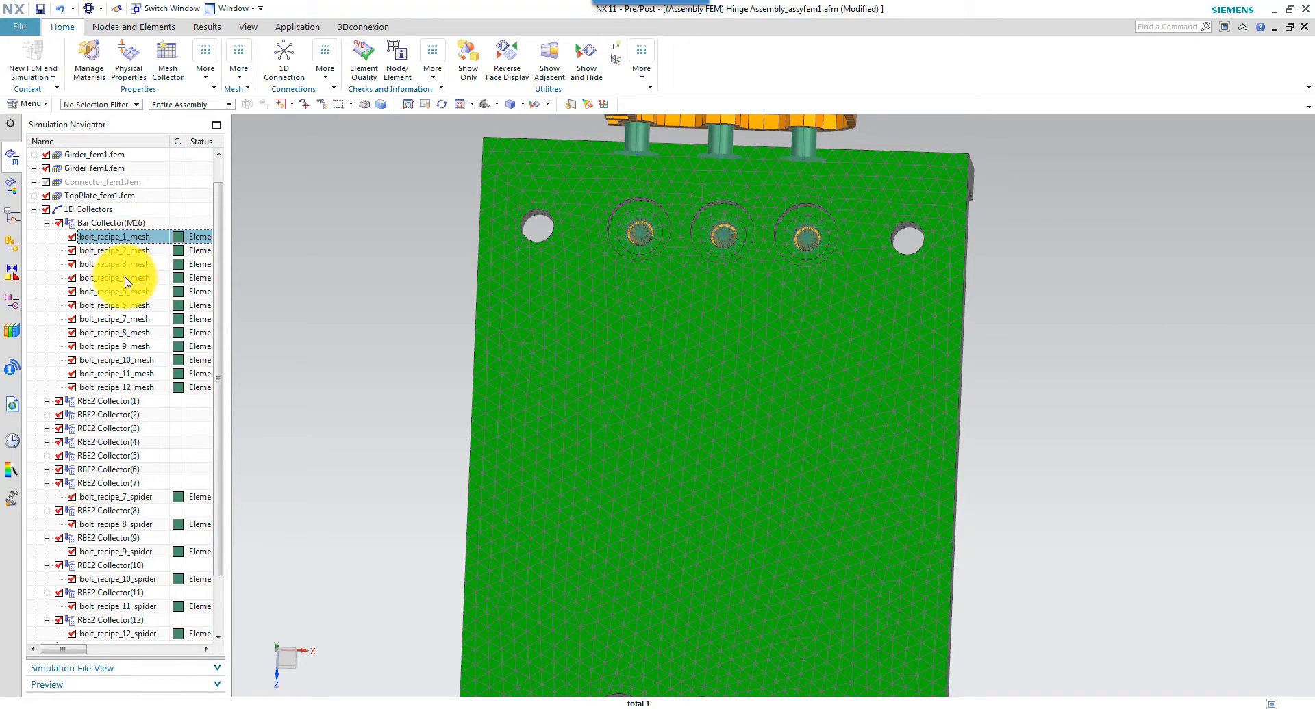
pyautogui.keyDown('shift'); pyautogui.click(116, 387); pyautogui.keyUp('shift')
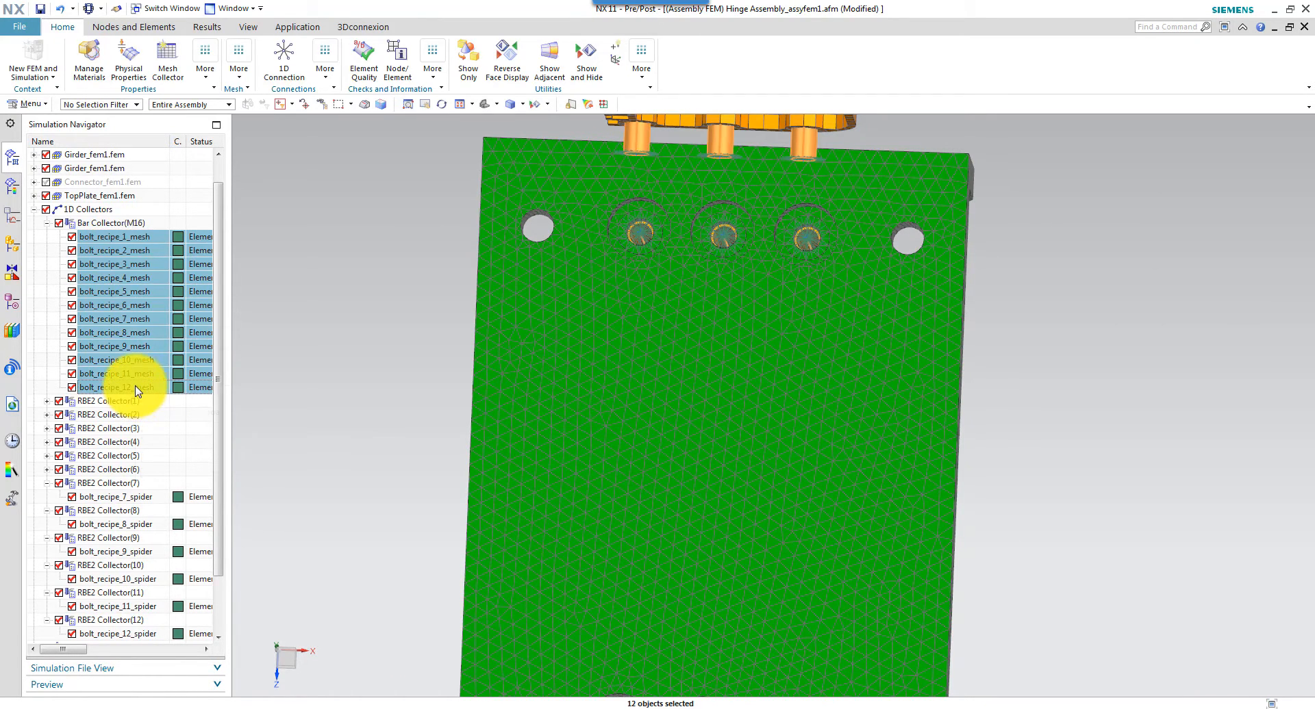
pyautogui.rightClick(137, 390)
pyautogui.click(184, 404)
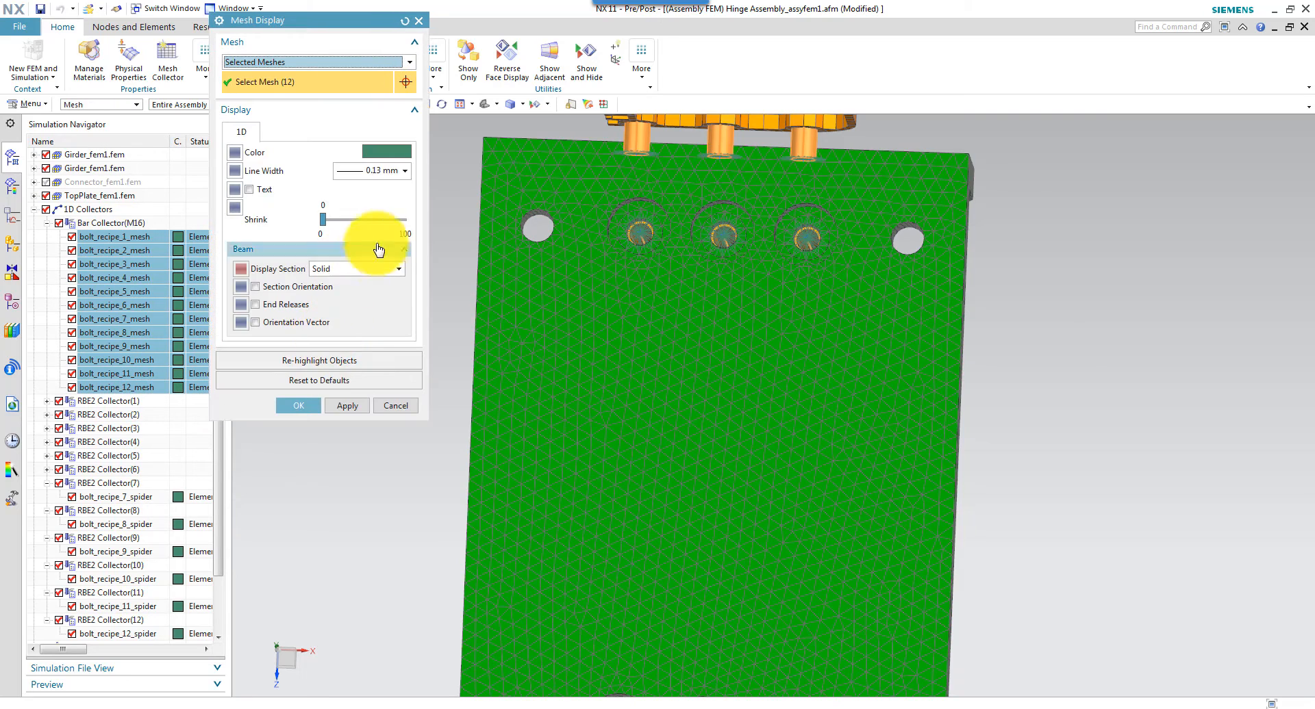
pyautogui.click(344, 408)
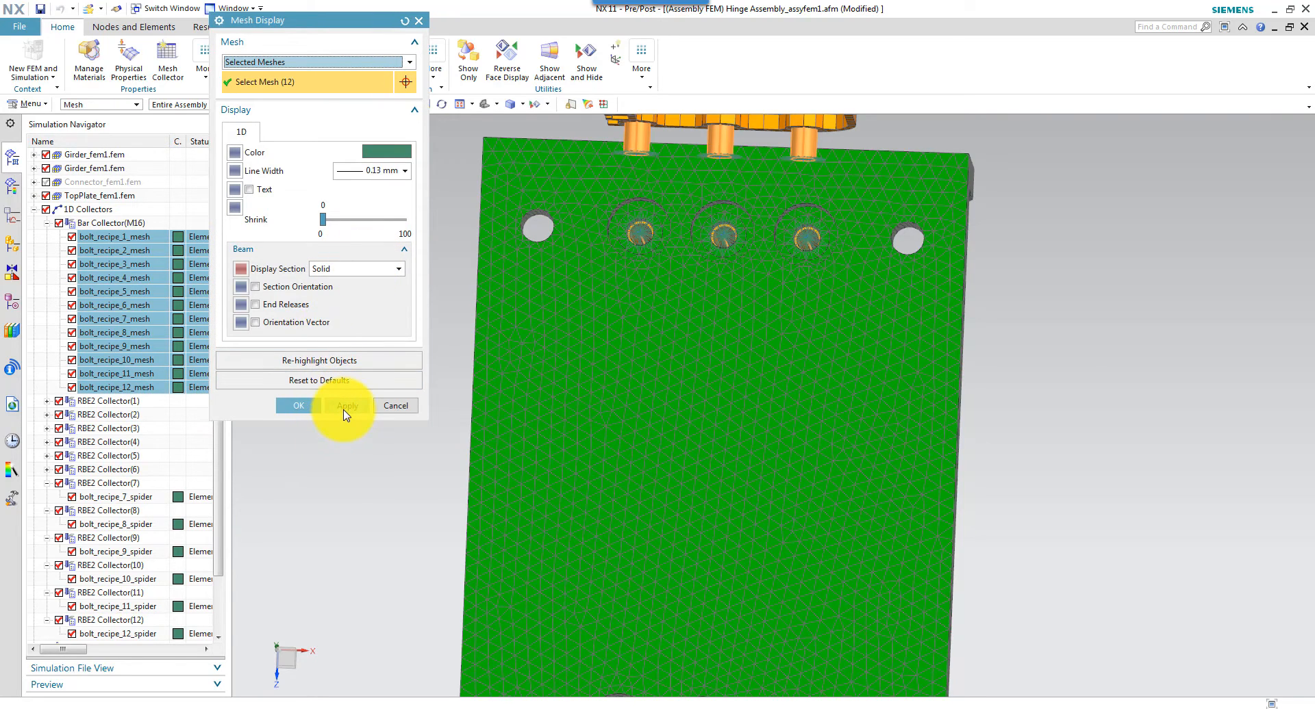
pyautogui.click(309, 411)
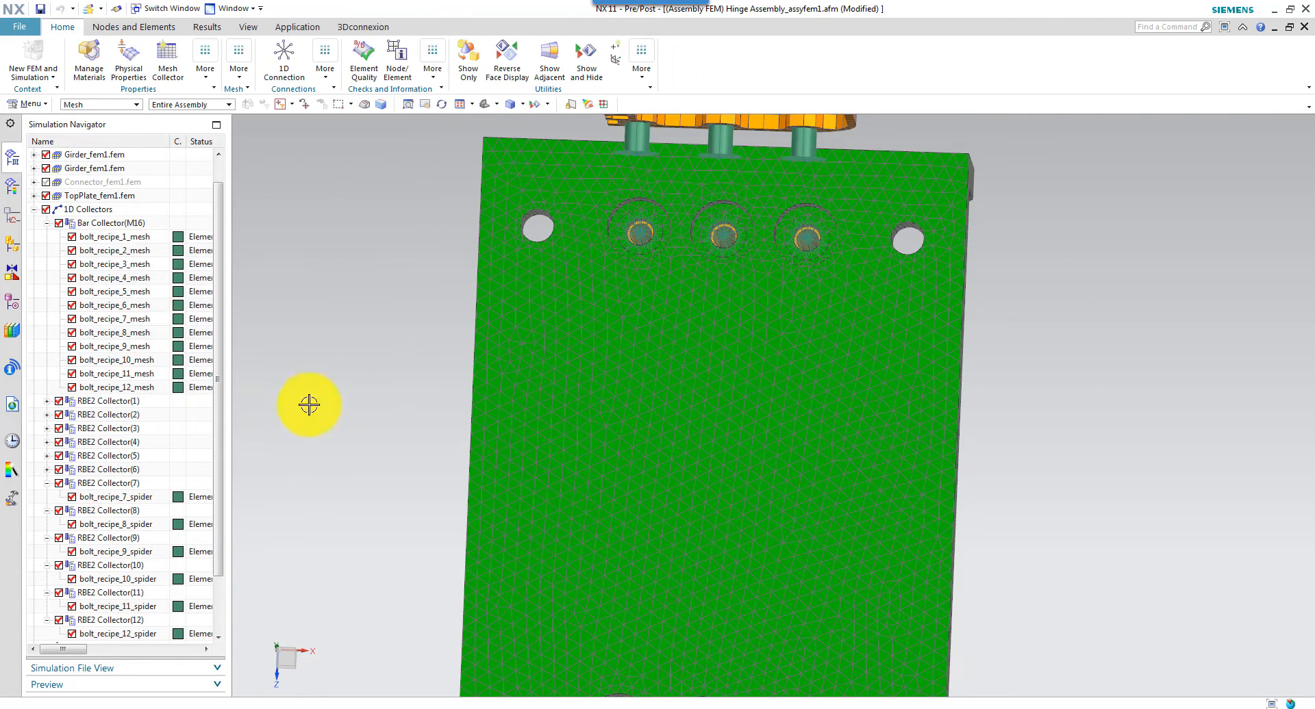
# Apply the Solid beam section display to the bolt_recipe_6 through bolt_recipe_12 meshes in Bar Collector(M16).
pyautogui.scroll(5, 558, 351)
pyautogui.moveTo(485, 395); pyautogui.dragTo(235, 487, button='middle')
pyautogui.moveTo(545, 350); pyautogui.dragTo(176, 314, button='middle')
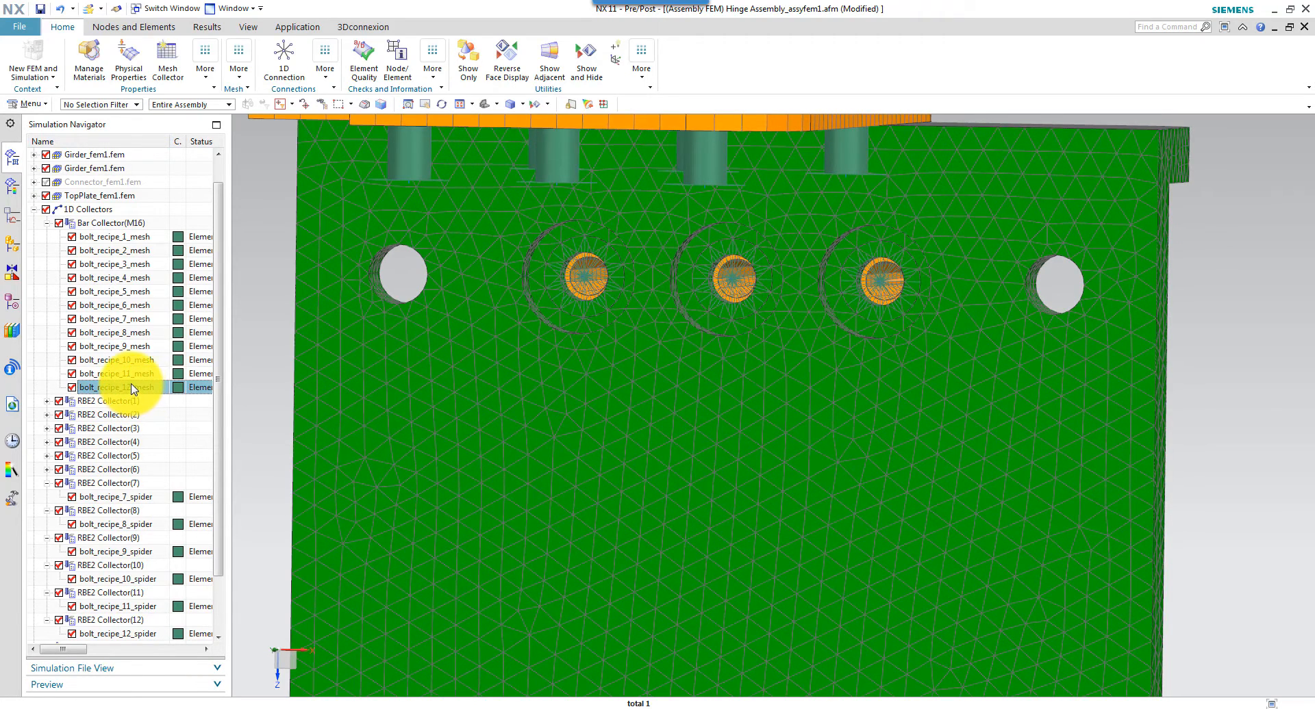
pyautogui.keyDown('ctrl'); pyautogui.click(106, 237); pyautogui.keyUp('ctrl')
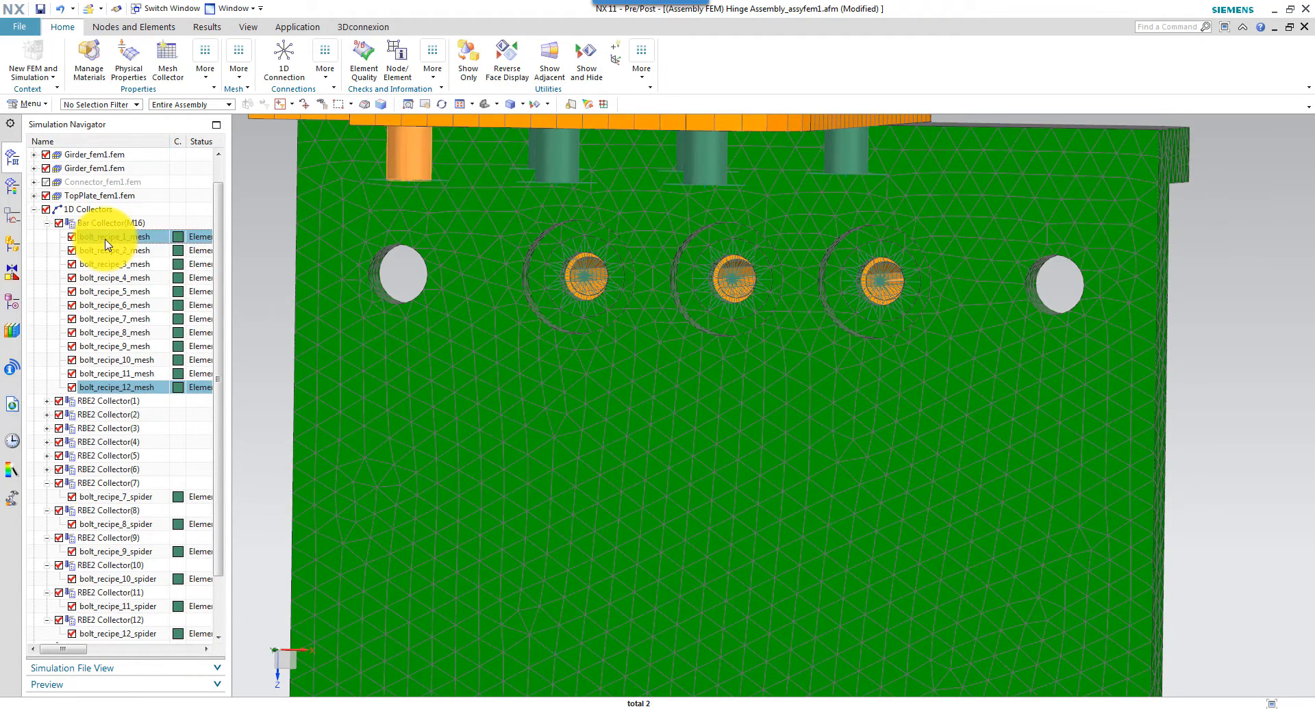
pyautogui.click(113, 385)
pyautogui.keyDown('shift'); pyautogui.click(113, 307); pyautogui.keyUp('shift')
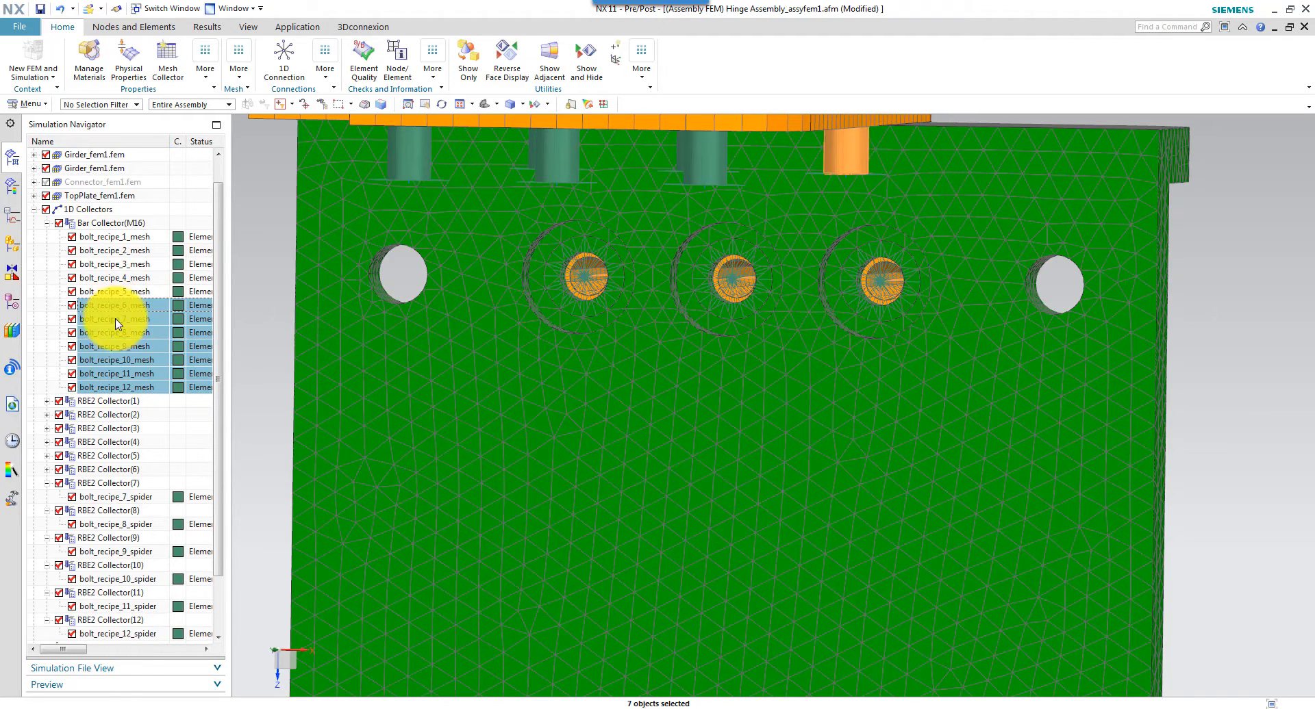
pyautogui.rightClick(116, 322)
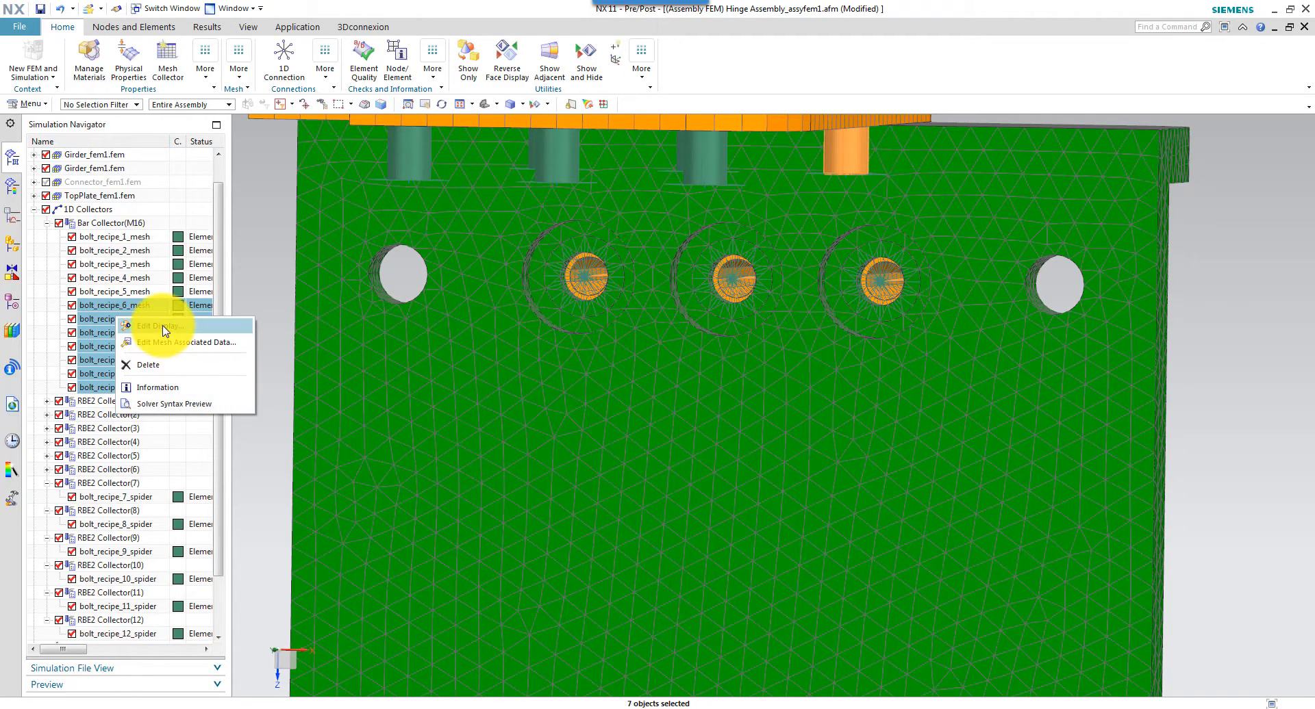
pyautogui.click(175, 259)
pyautogui.click(343, 270)
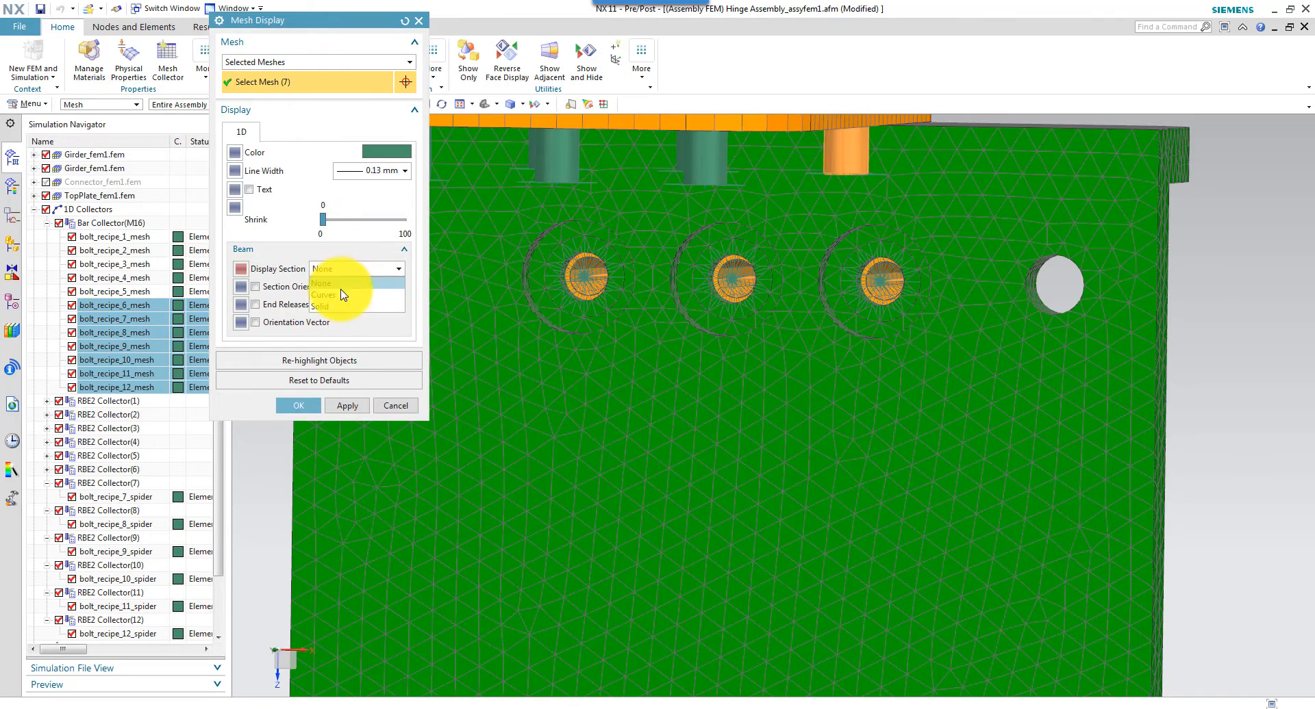
pyautogui.click(335, 306)
pyautogui.click(346, 406)
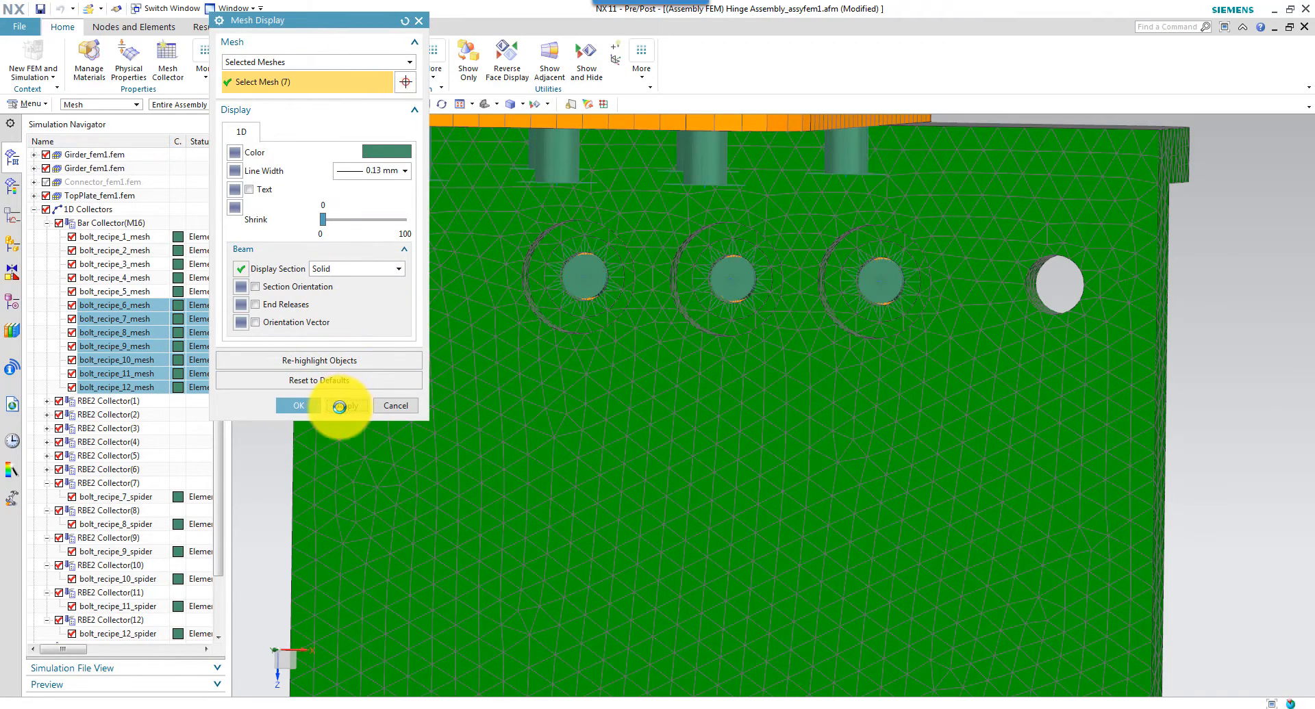
pyautogui.click(295, 414)
pyautogui.scroll(-5, 721, 339)
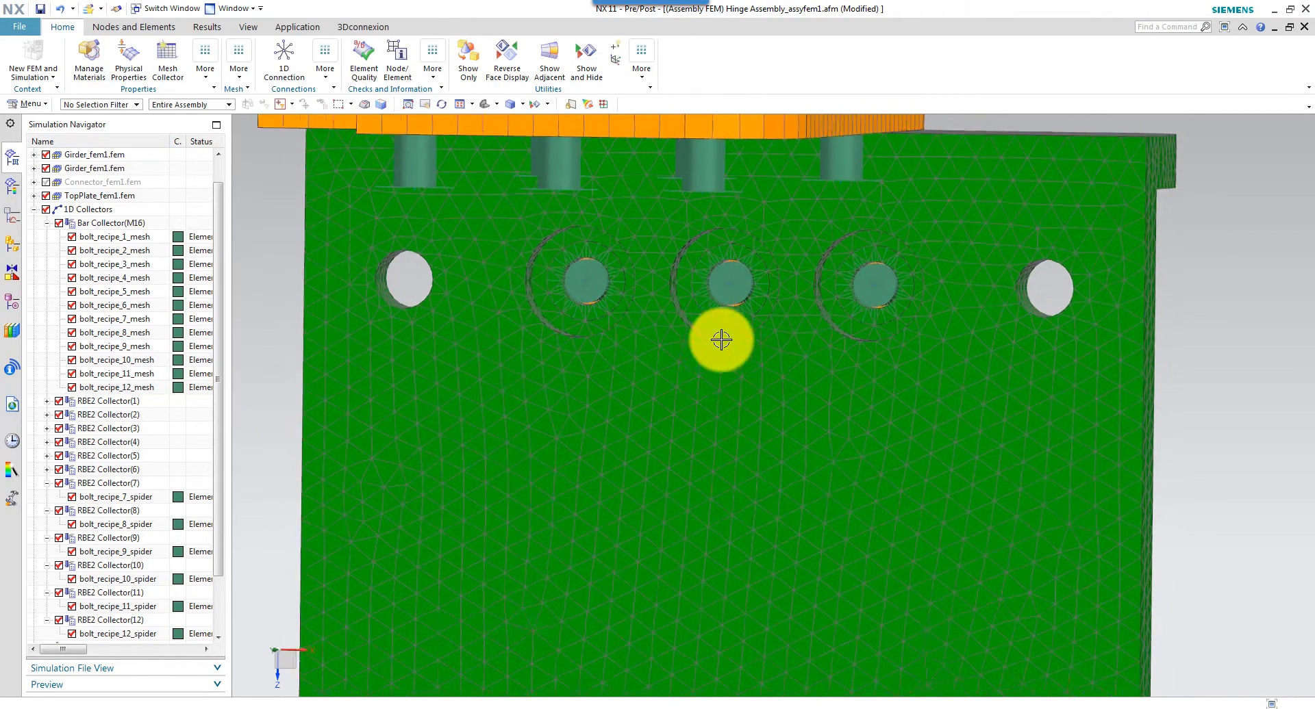
pyautogui.moveTo(905, 387); pyautogui.dragTo(410, 369, button='middle')
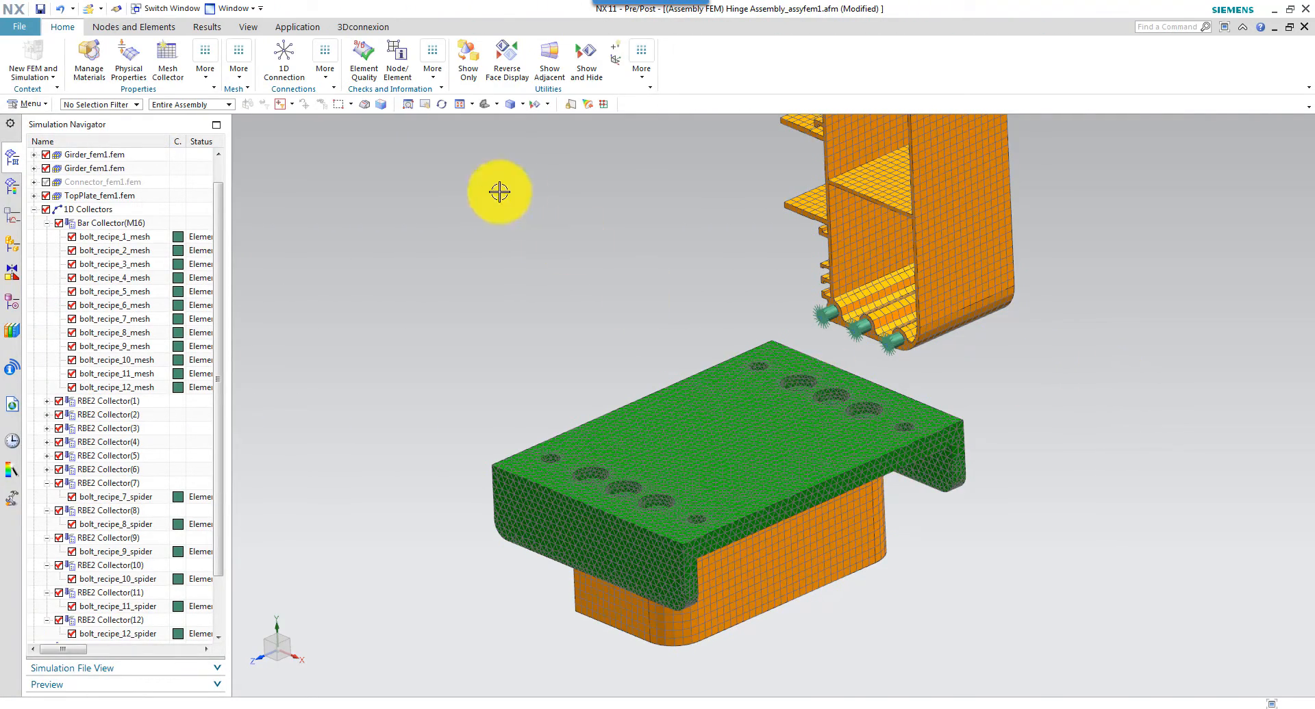
# Show the Connector_fem1 component and hide both Girder_fem1 components.
pyautogui.click(36, 209)
pyautogui.click(47, 210)
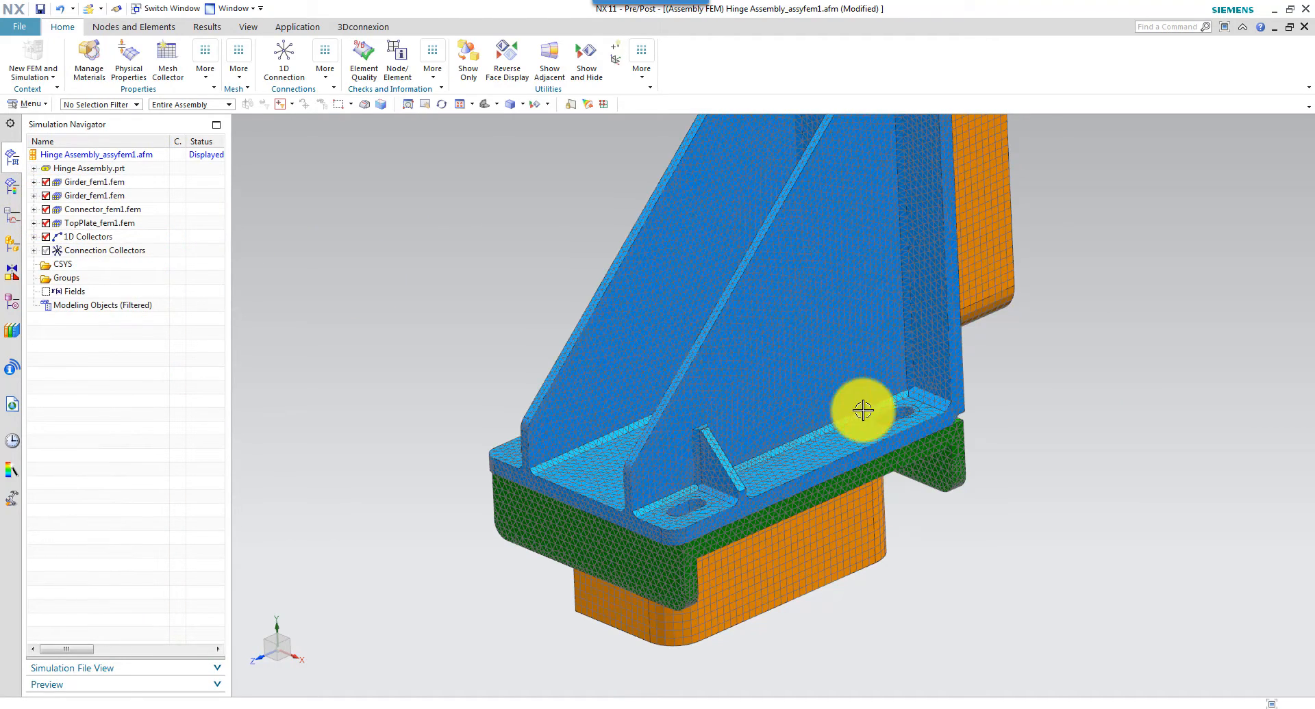
pyautogui.moveTo(904, 494); pyautogui.dragTo(822, 507, button='middle')
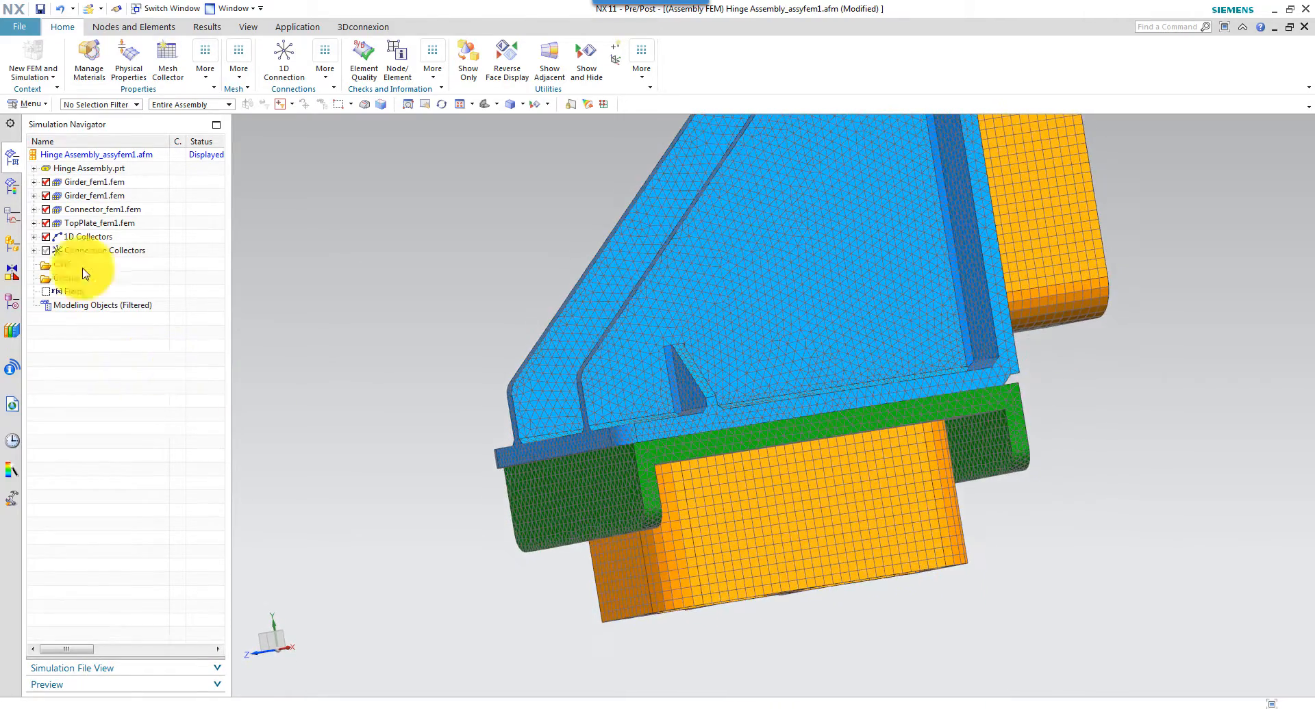
pyautogui.click(46, 182)
pyautogui.click(47, 196)
pyautogui.moveTo(233, 287); pyautogui.dragTo(300, 281, button='middle')
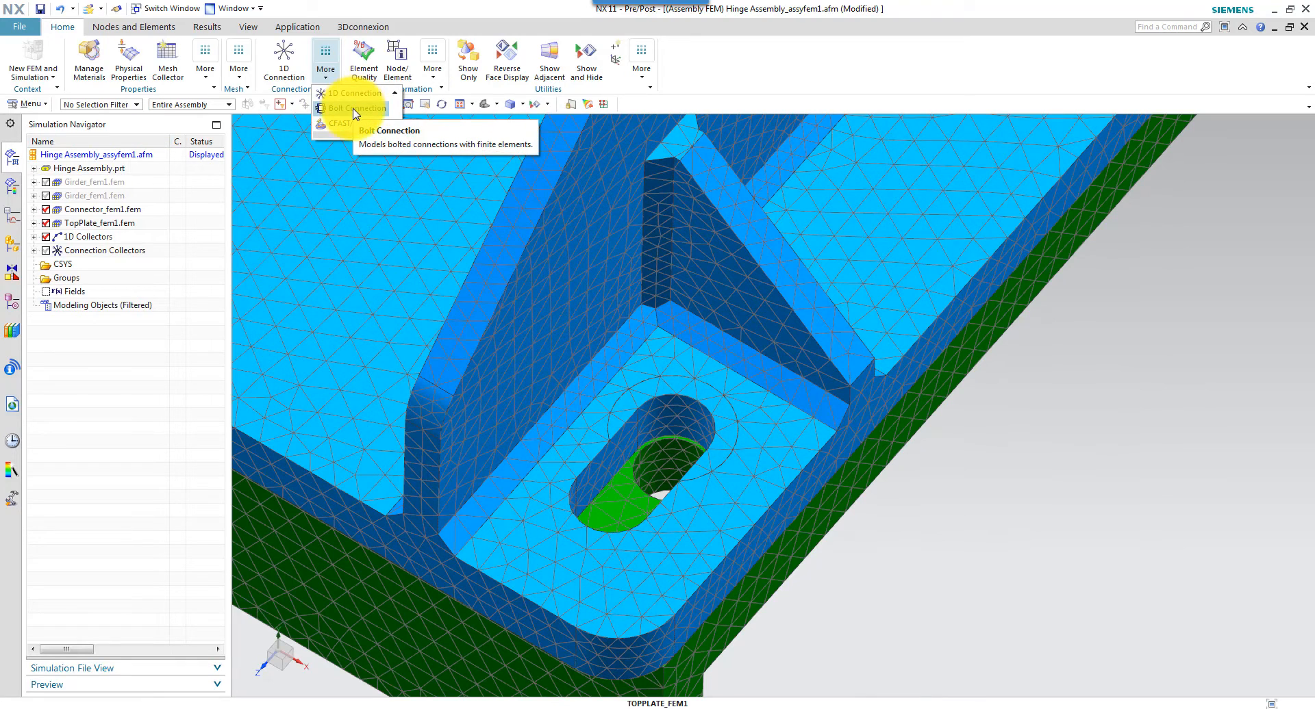
# Start a Bolt With Nut connection and select both circle edges around the connector's slotted hole as the head.
pyautogui.click(356, 110)
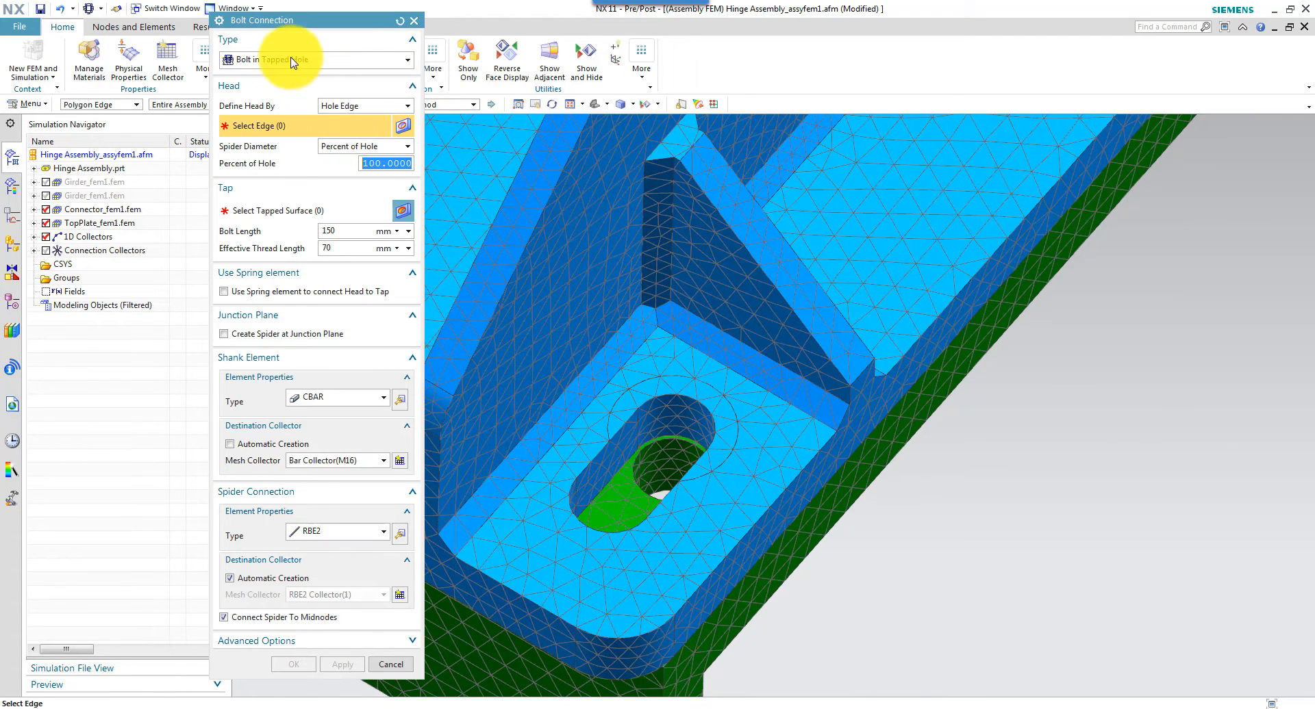
pyautogui.click(292, 61)
pyautogui.click(259, 76)
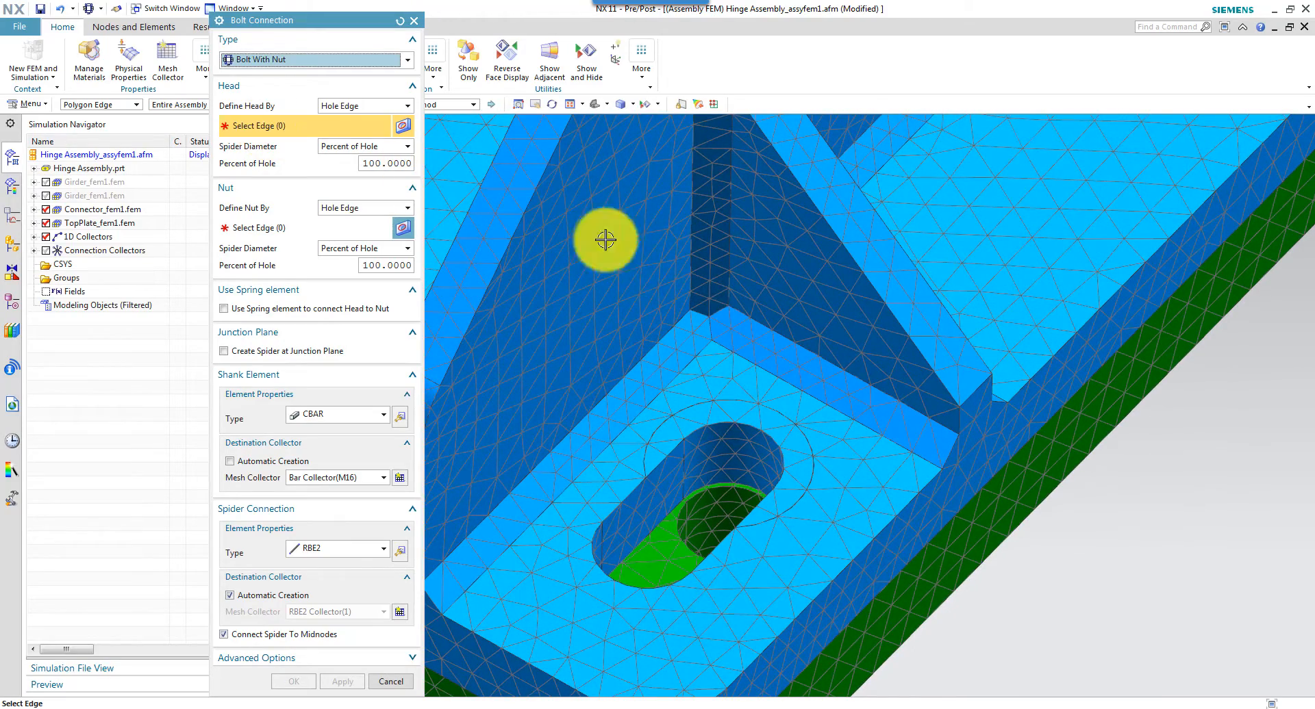
pyautogui.click(693, 403)
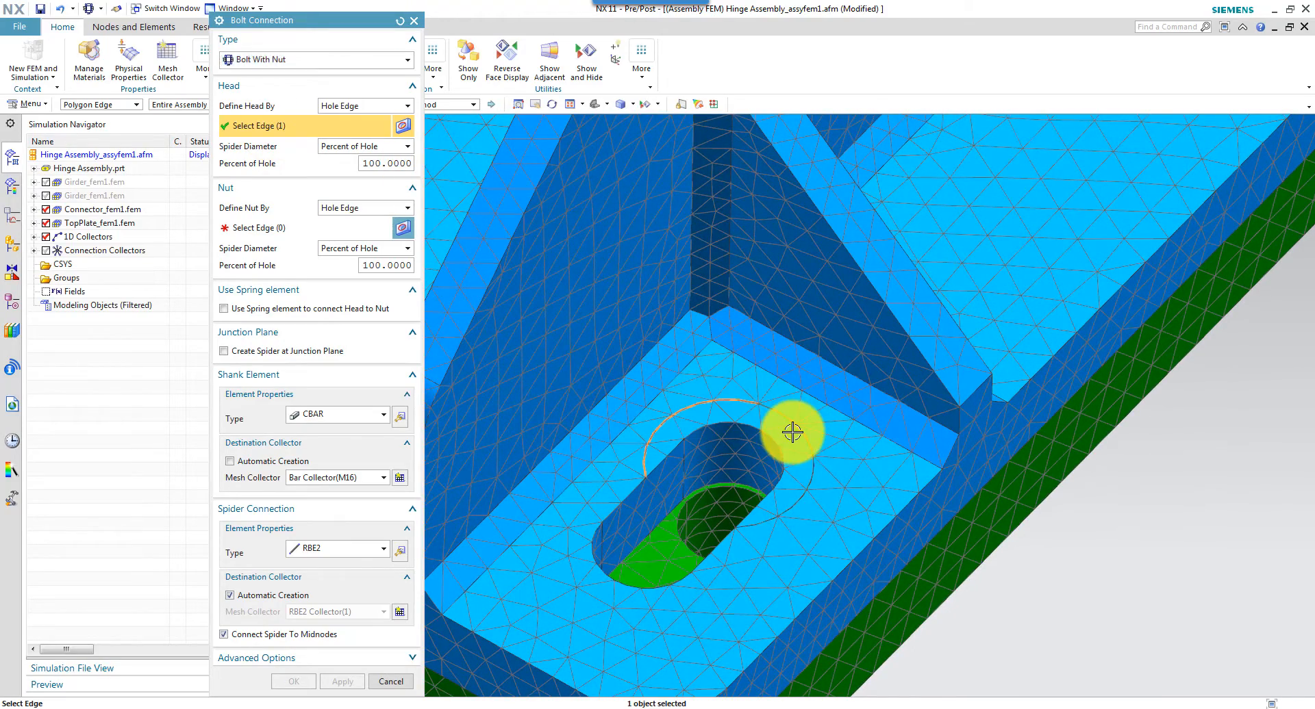
pyautogui.click(792, 432)
# Select the two edges of the matching hole on the top plate's underside as the nut, with a 200 percent spider diameter.
pyautogui.click(268, 230)
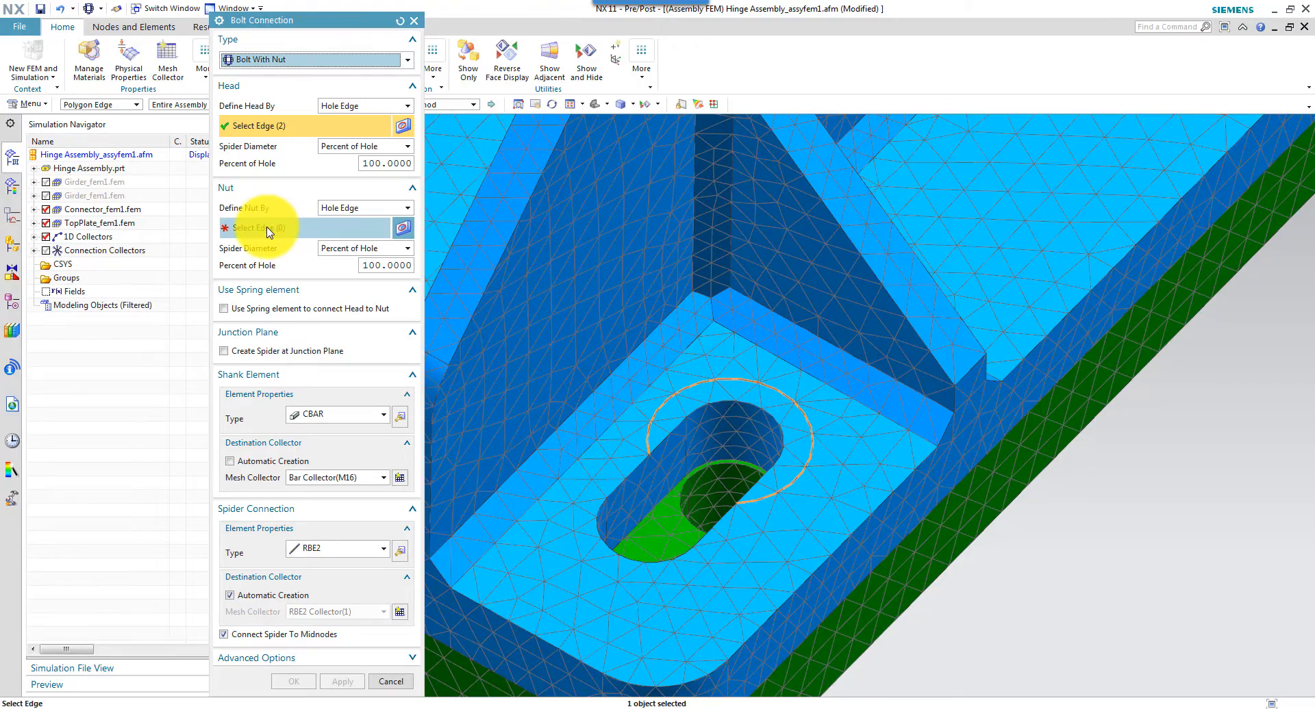
pyautogui.click(282, 232)
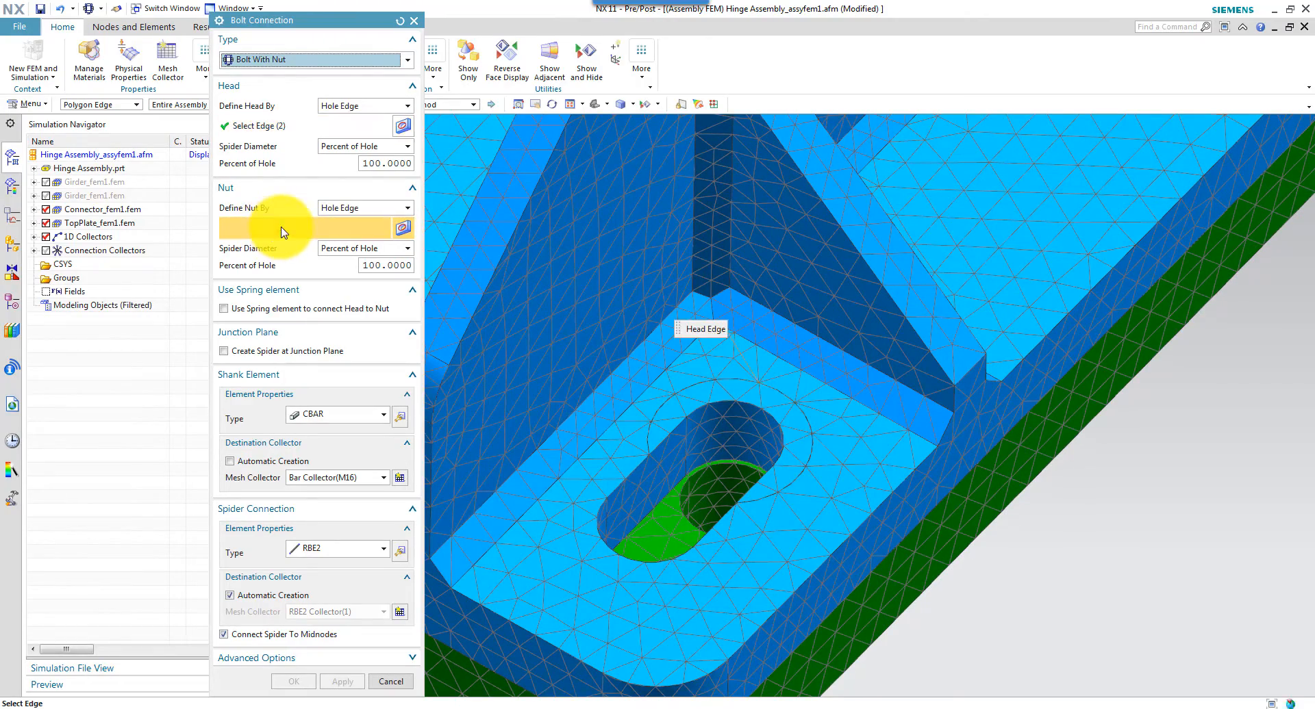
pyautogui.scroll(6, 637, 311)
pyautogui.moveTo(701, 365); pyautogui.dragTo(634, 311, button='middle')
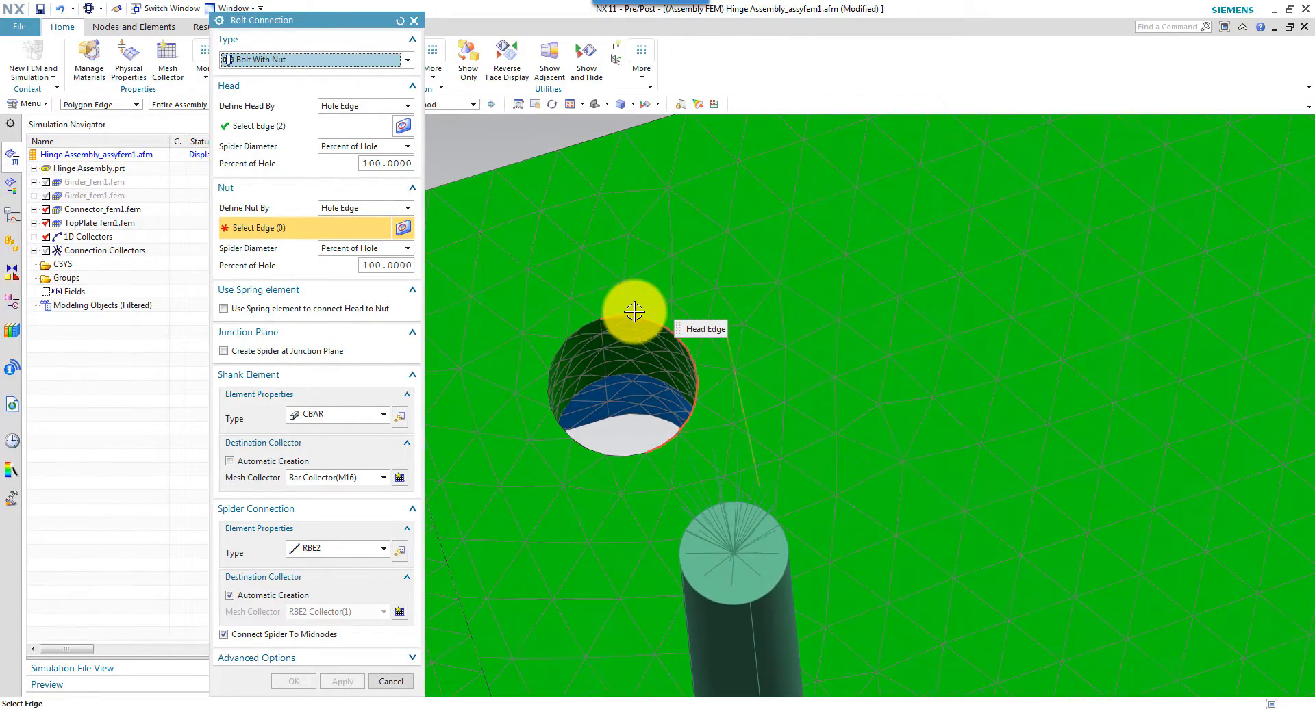
pyautogui.click(631, 315)
pyautogui.click(655, 338)
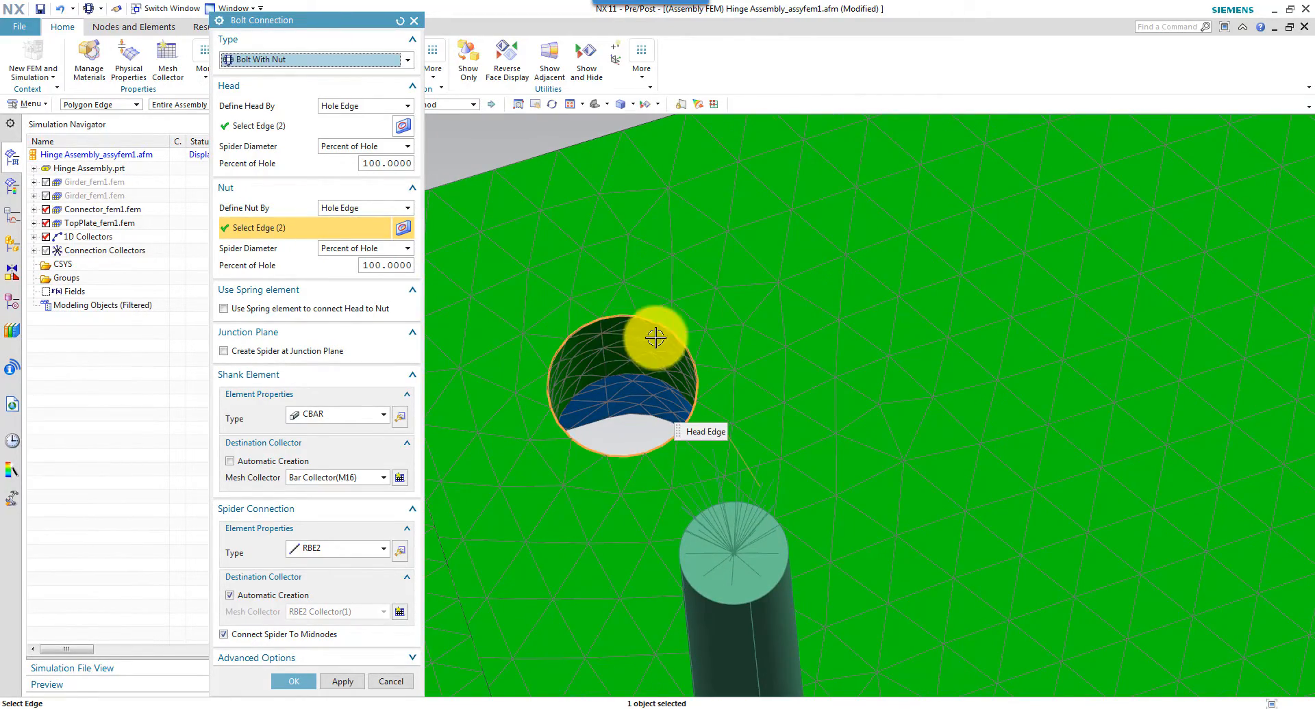
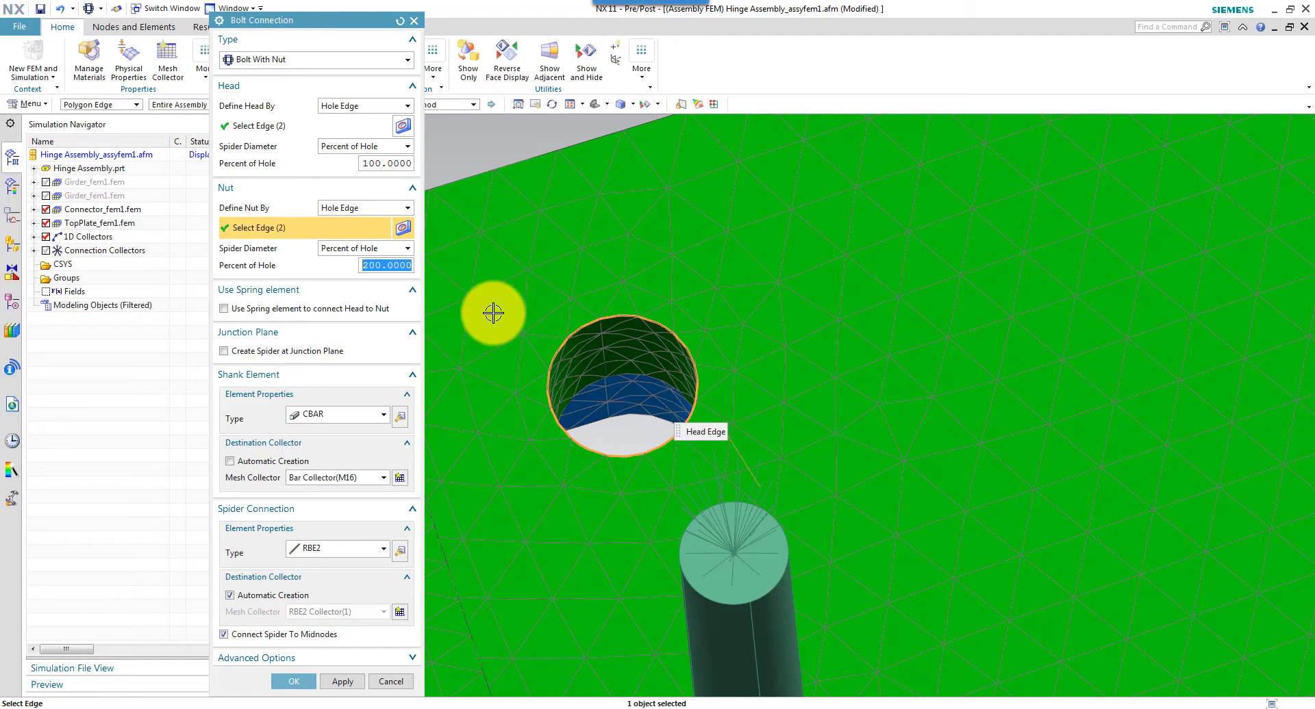
# Set up a new shank mesh collector named Bar Collector(20) of type PBAR with a new bar property named PBAR20.
pyautogui.click(401, 417)
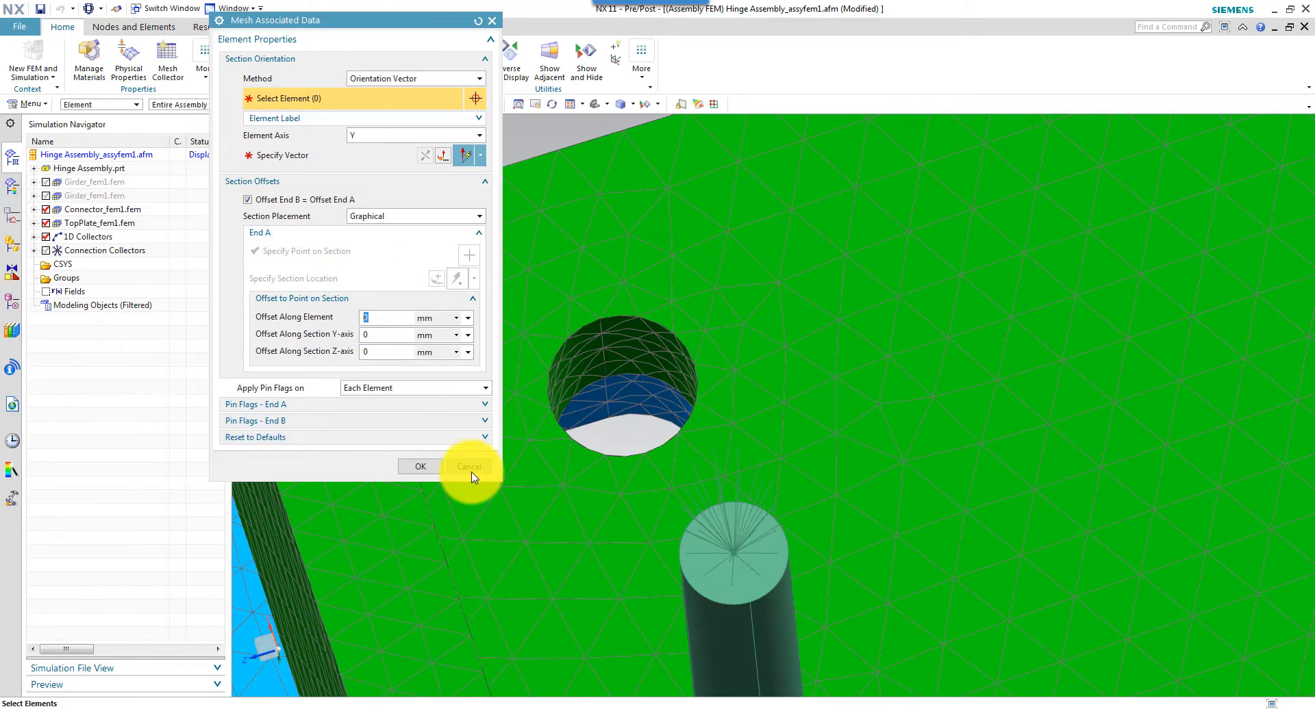
pyautogui.click(470, 469)
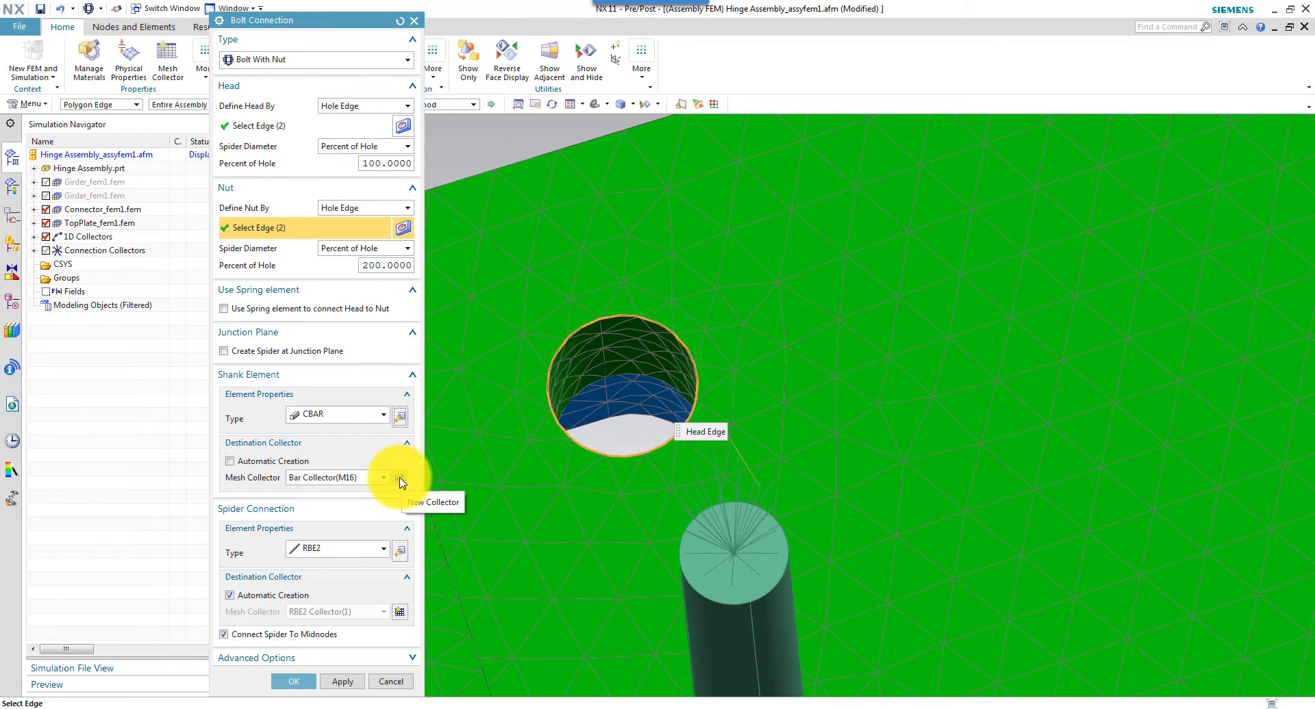
pyautogui.click(400, 479)
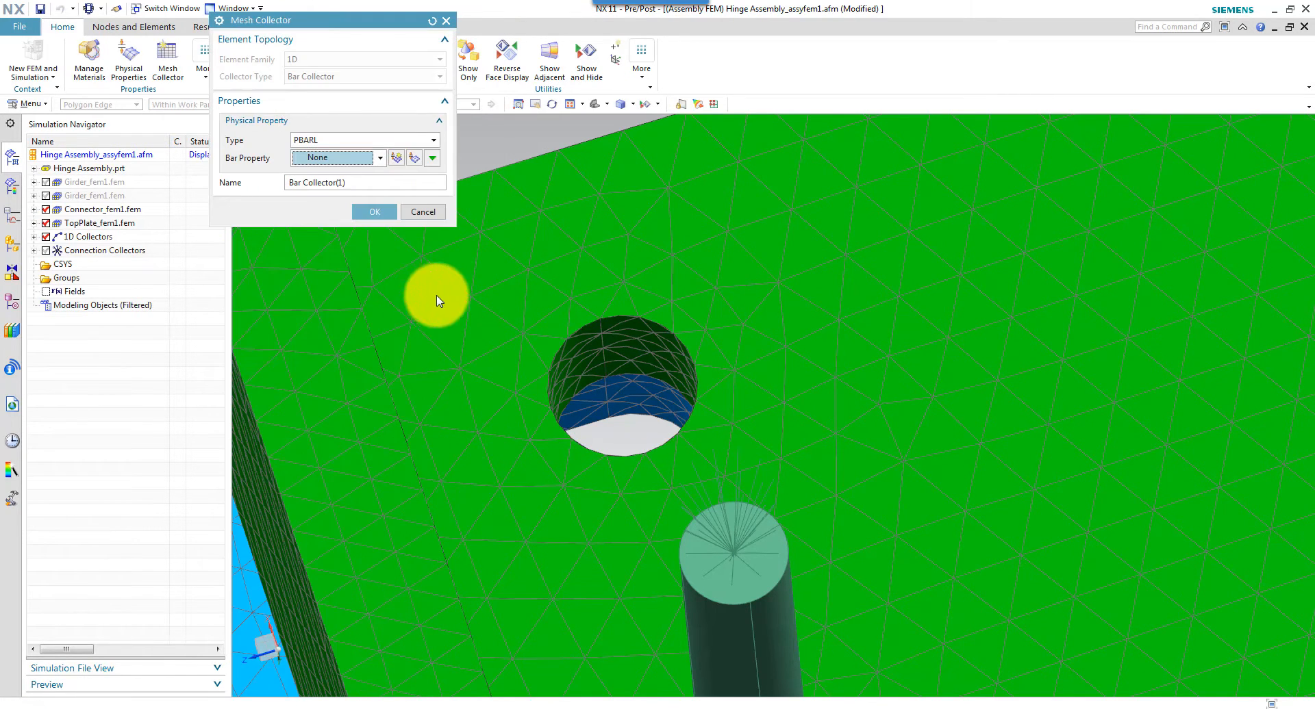
pyautogui.click(382, 141)
pyautogui.click(338, 167)
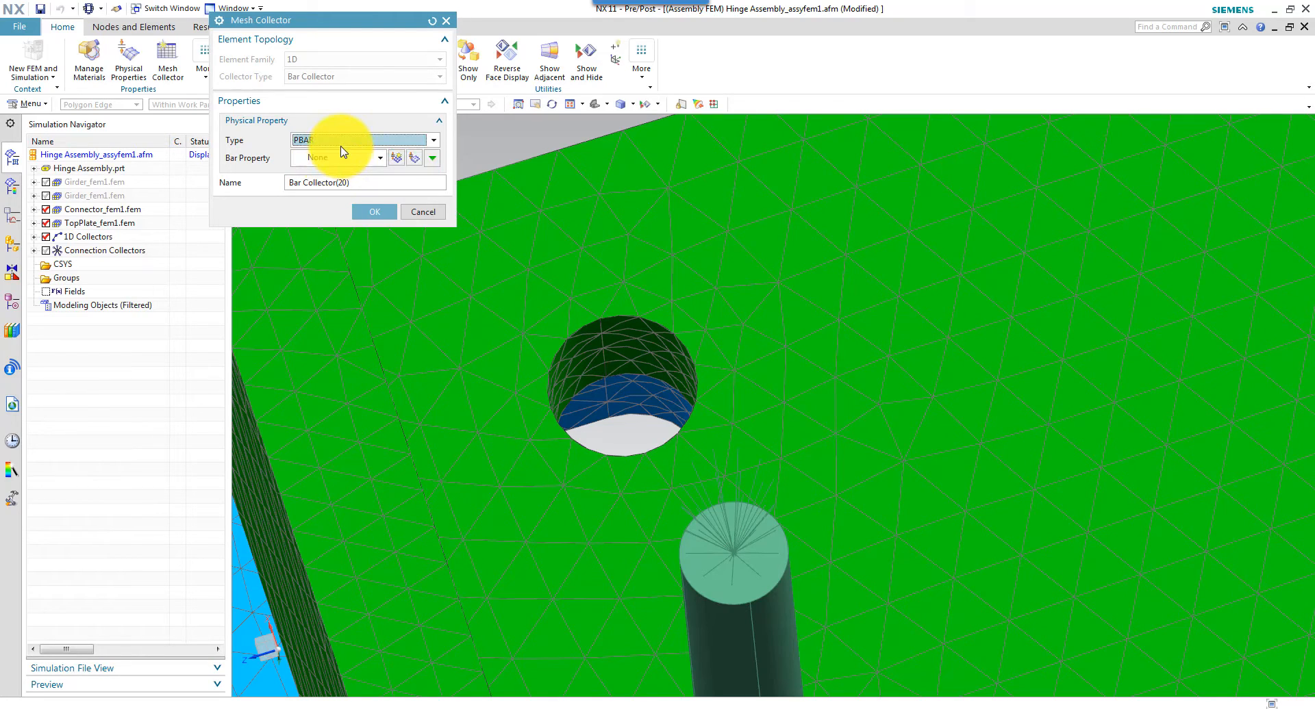
pyautogui.click(396, 159)
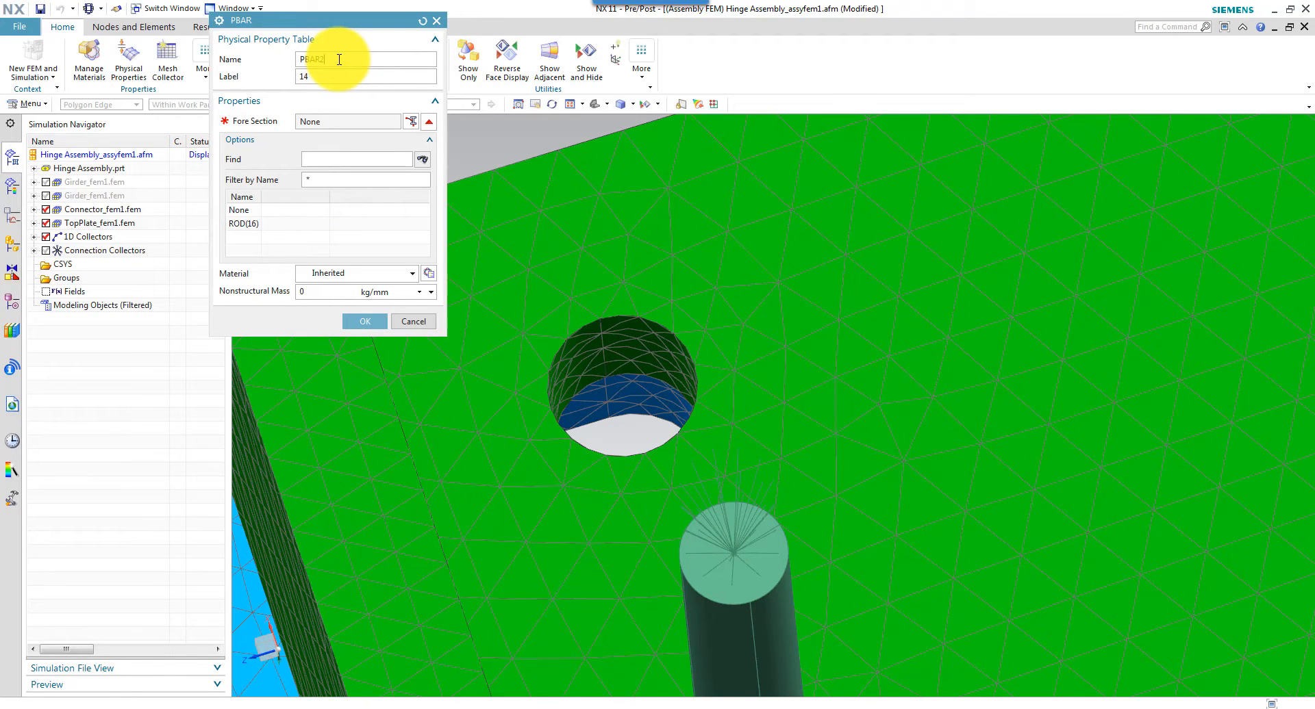
# Create a rod beam section named ROD(20) with DIM1 set to 10 mm for the PBAR20 fore section.
pyautogui.click(410, 121)
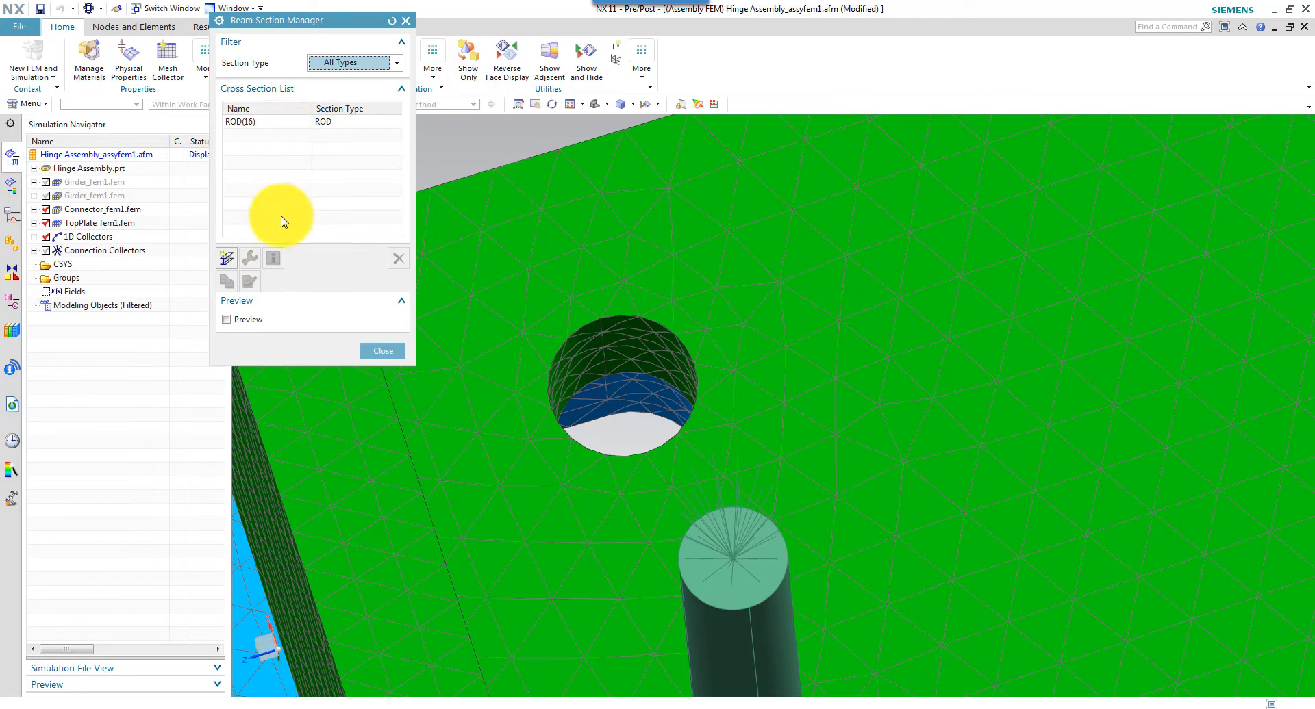
pyautogui.click(228, 260)
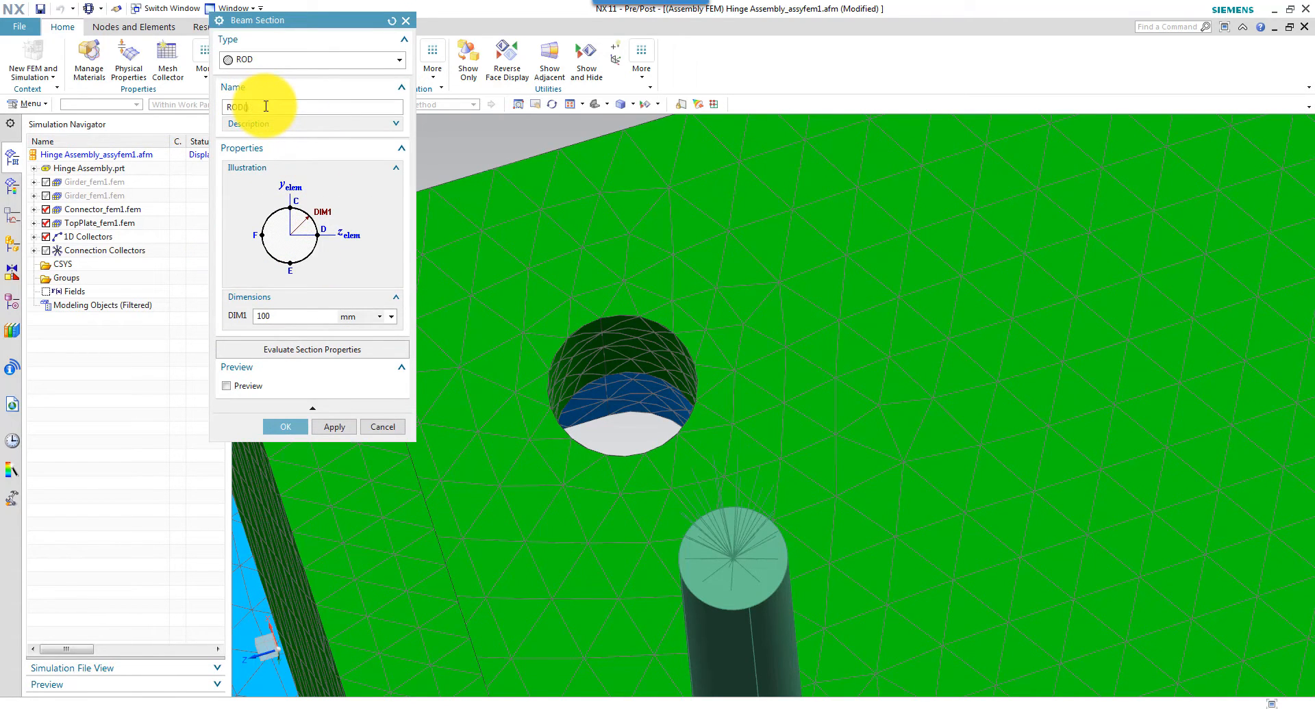
pyautogui.click(274, 316)
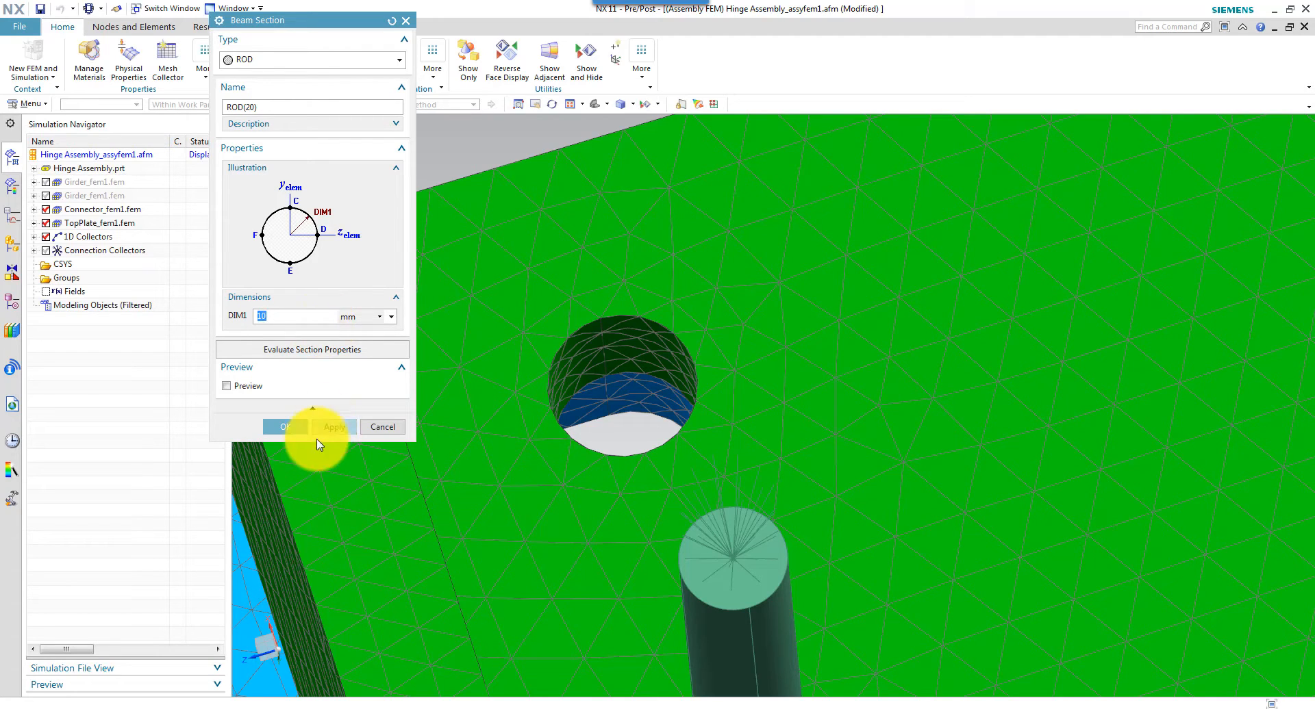
pyautogui.click(295, 429)
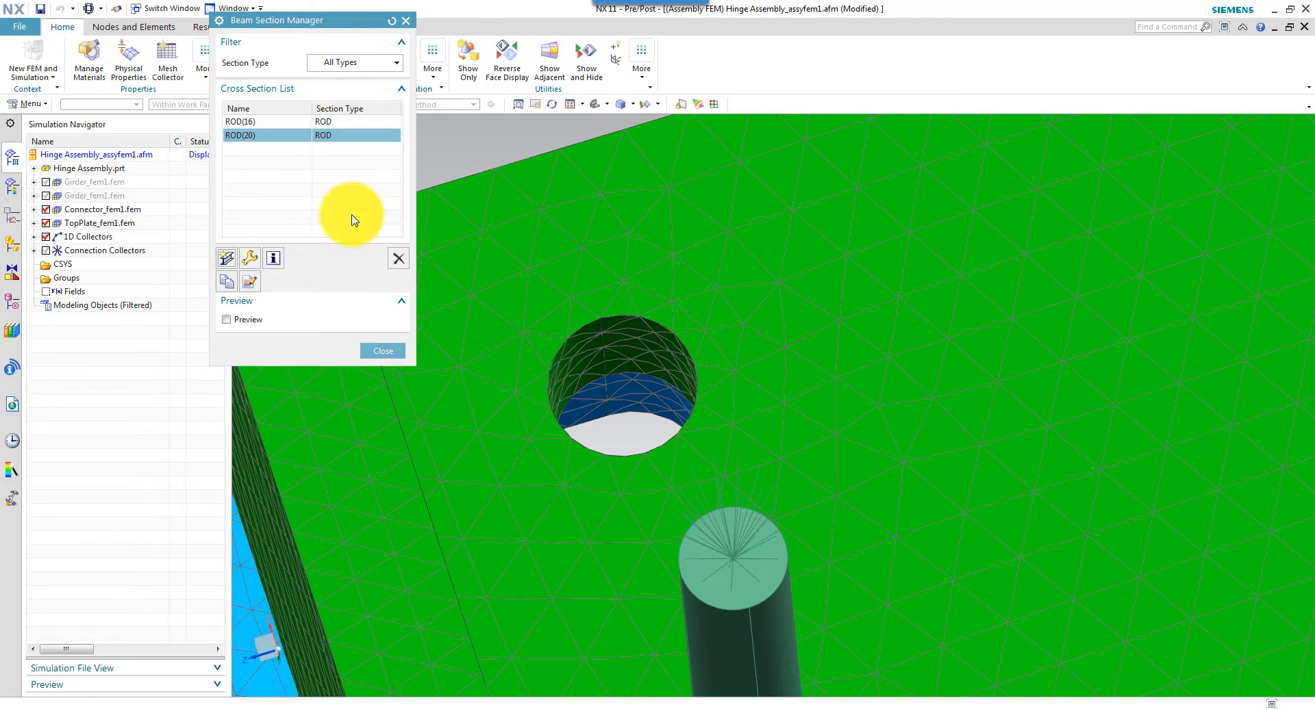
pyautogui.click(383, 352)
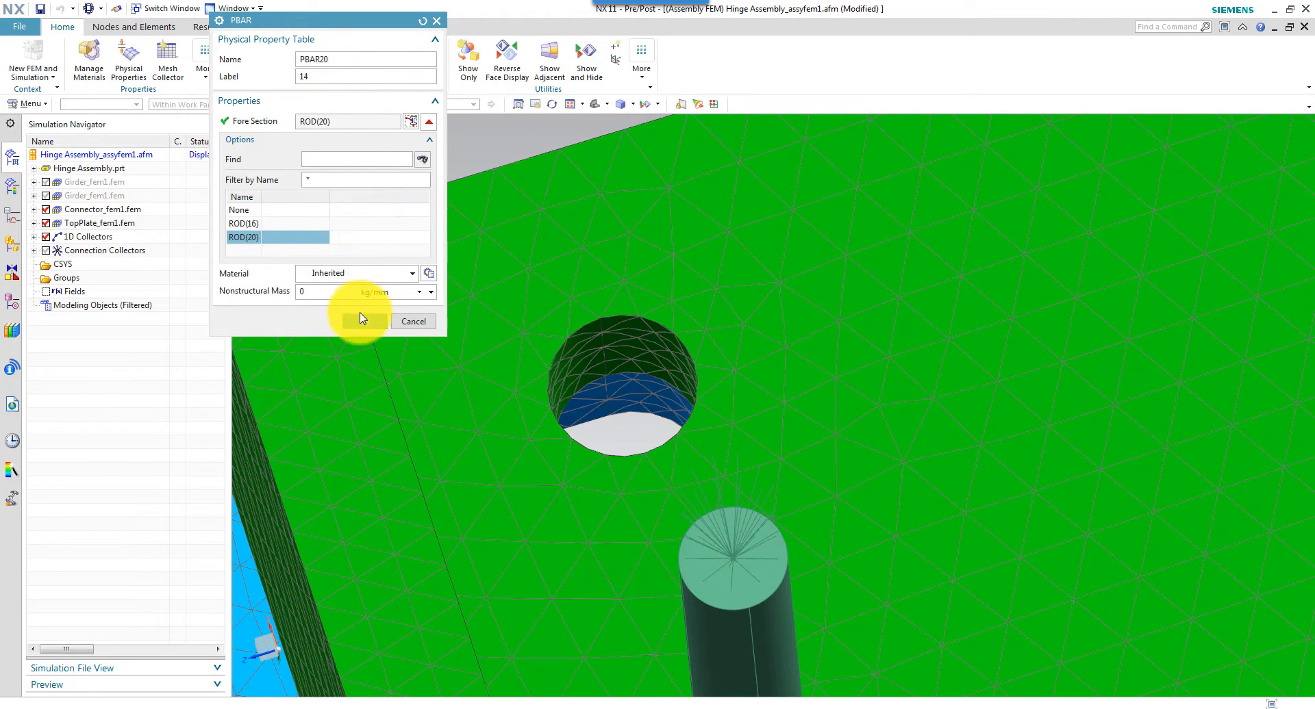
# Assign Steel to the PBAR20 property and create the bolt-with-nut connection using Bar Collector(20).
pyautogui.click(413, 275)
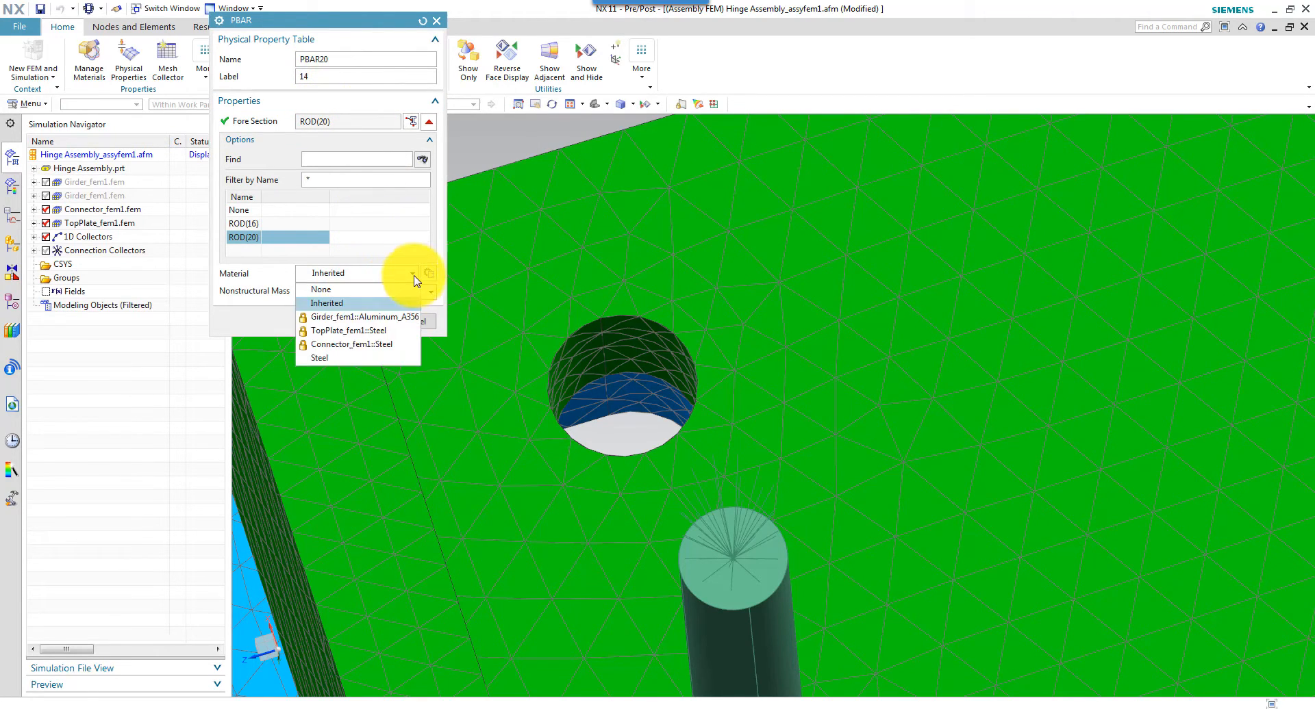
pyautogui.click(350, 356)
pyautogui.click(358, 321)
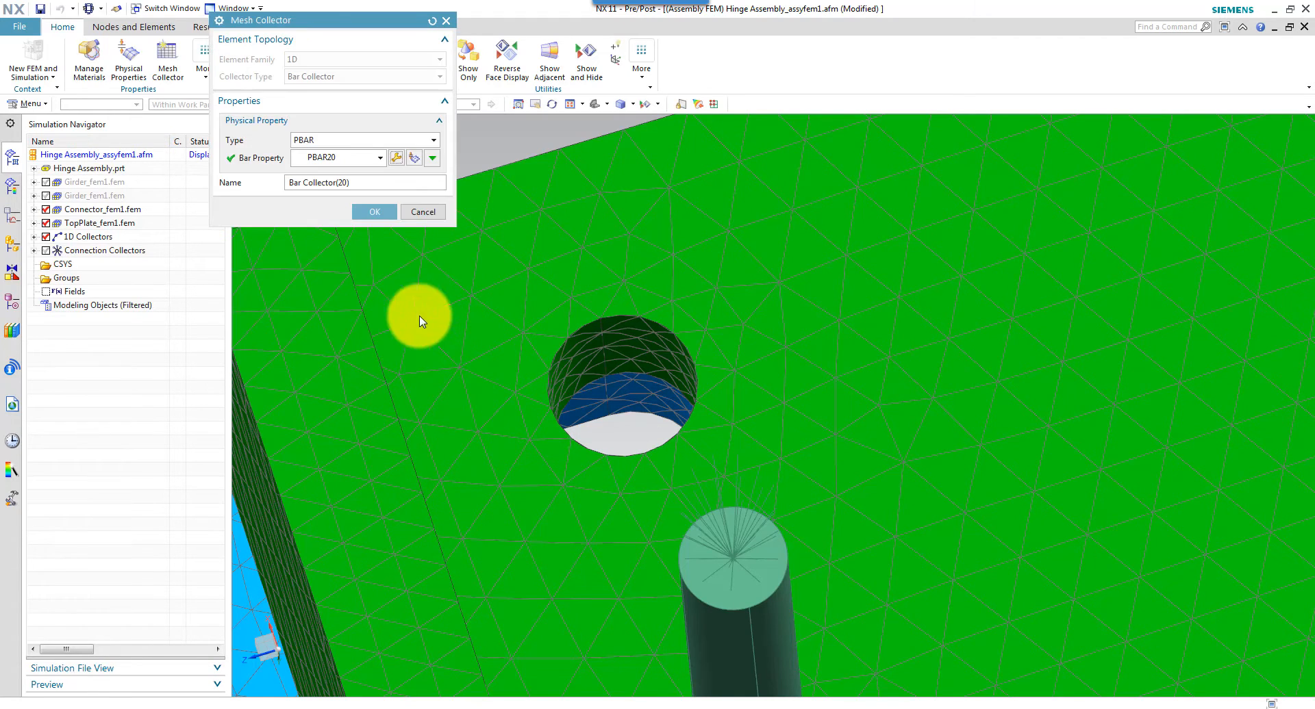
pyautogui.click(376, 214)
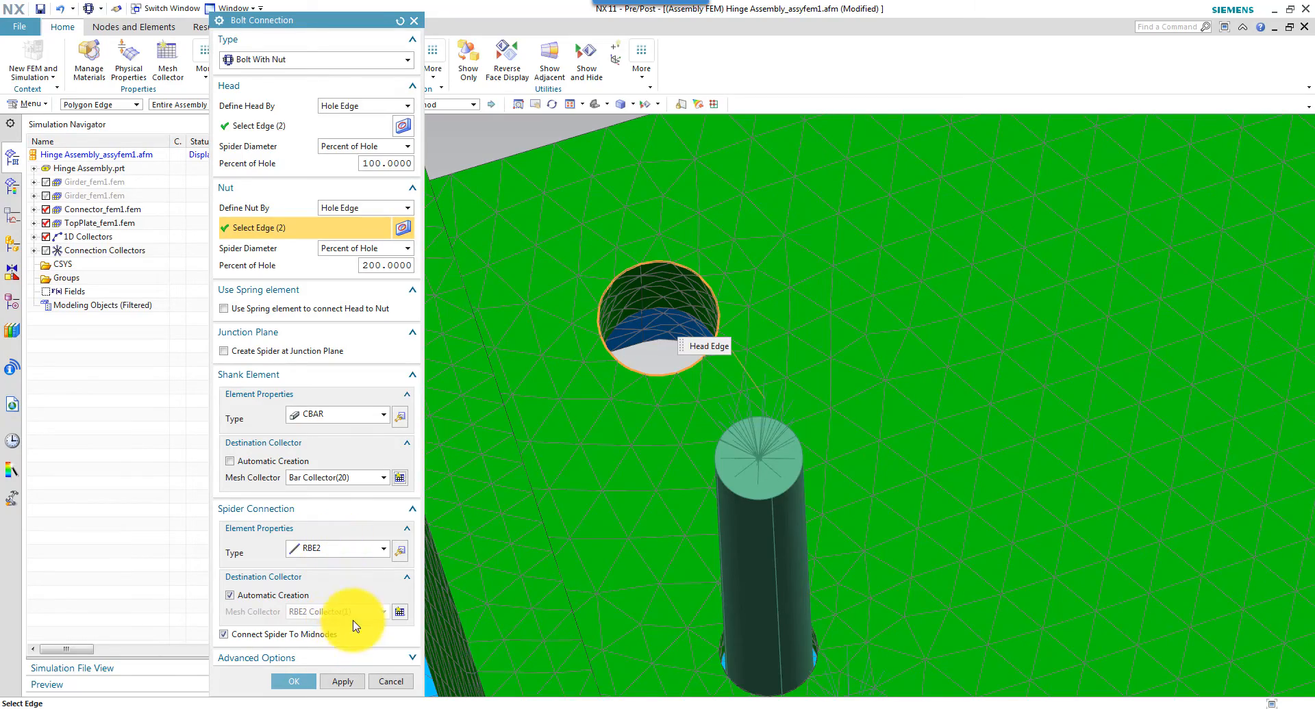
pyautogui.click(343, 682)
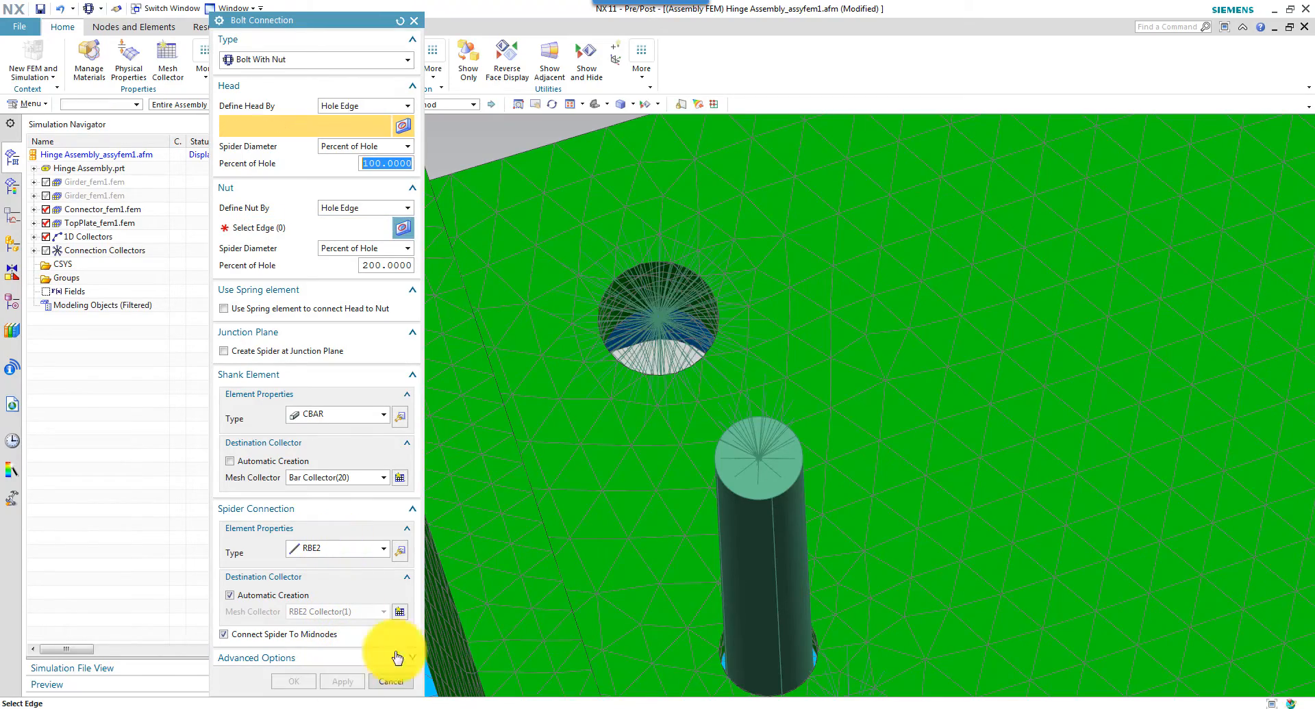
# Create a bolt-with-nut connection from the slotted hole in the connector's other small rib pocket to the matching hole on the top plate's underside.
pyautogui.scroll(3, 698, 374)
pyautogui.scroll(3, 704, 378)
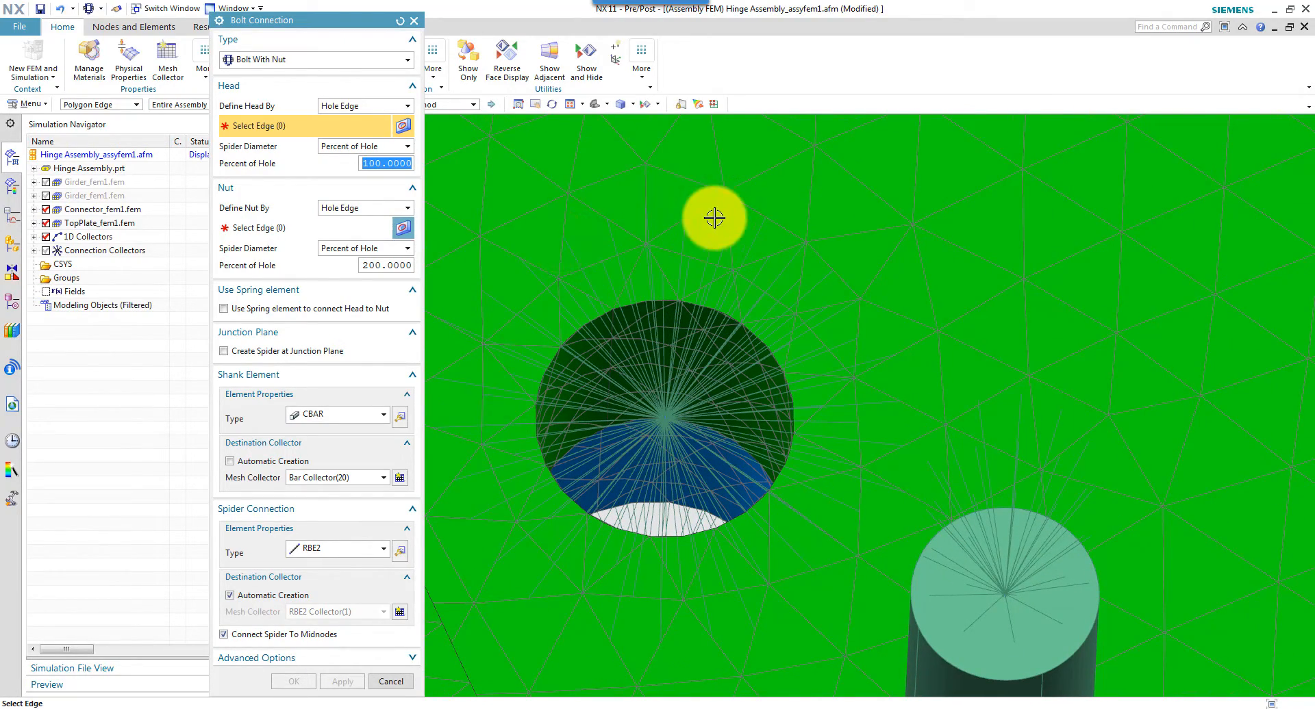
pyautogui.moveTo(690, 319); pyautogui.dragTo(756, 375, button='middle')
pyautogui.scroll(4, 755, 375)
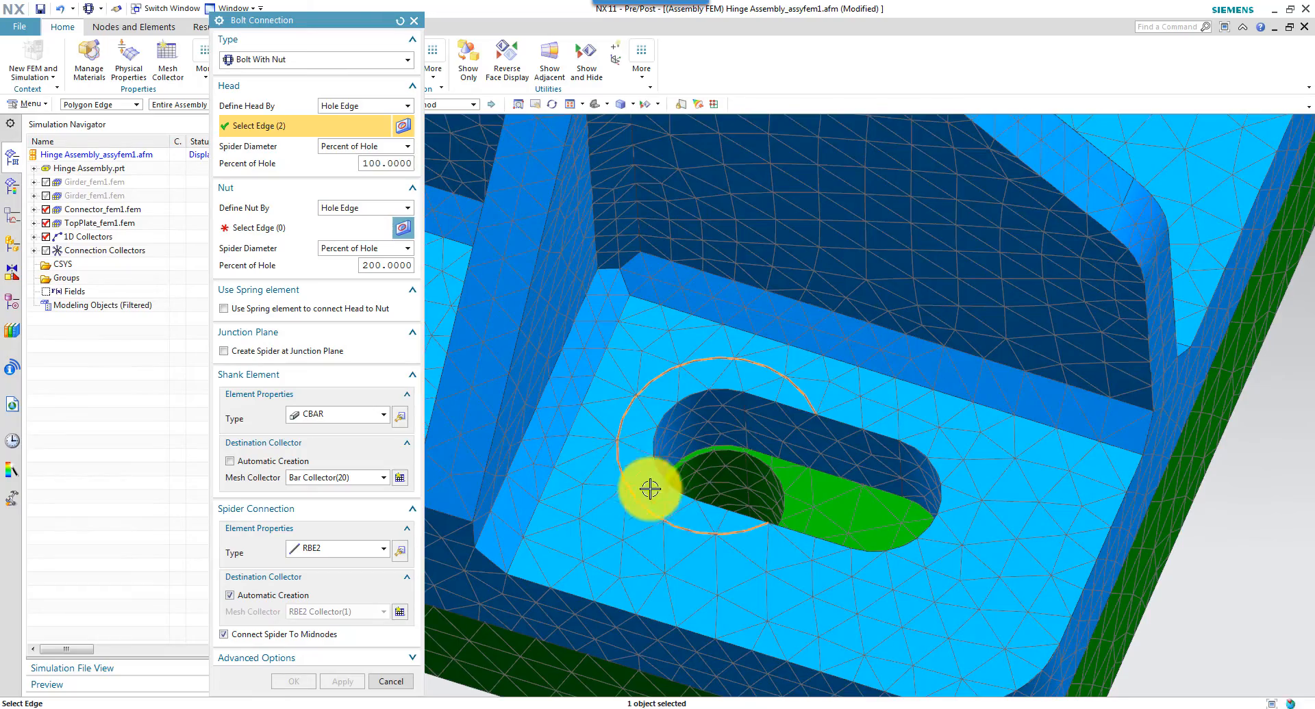
pyautogui.moveTo(650, 489); pyautogui.dragTo(469, 314, button='middle')
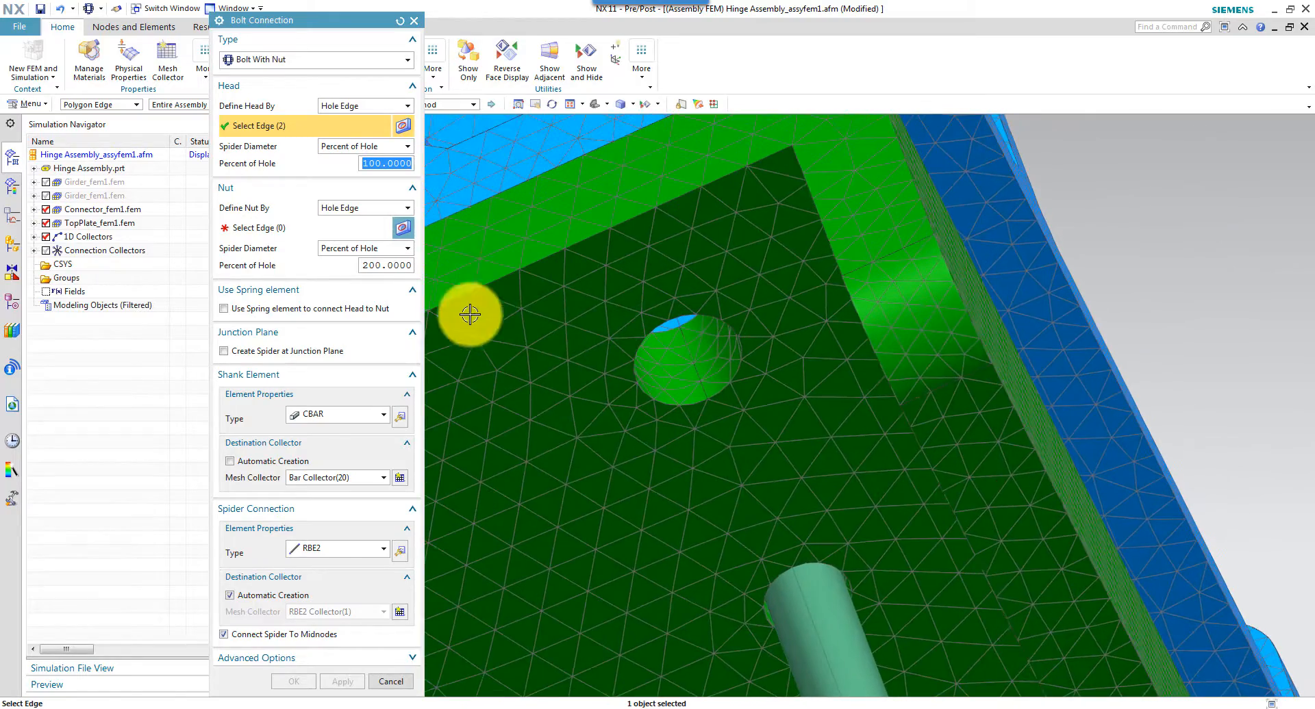
pyautogui.click(332, 230)
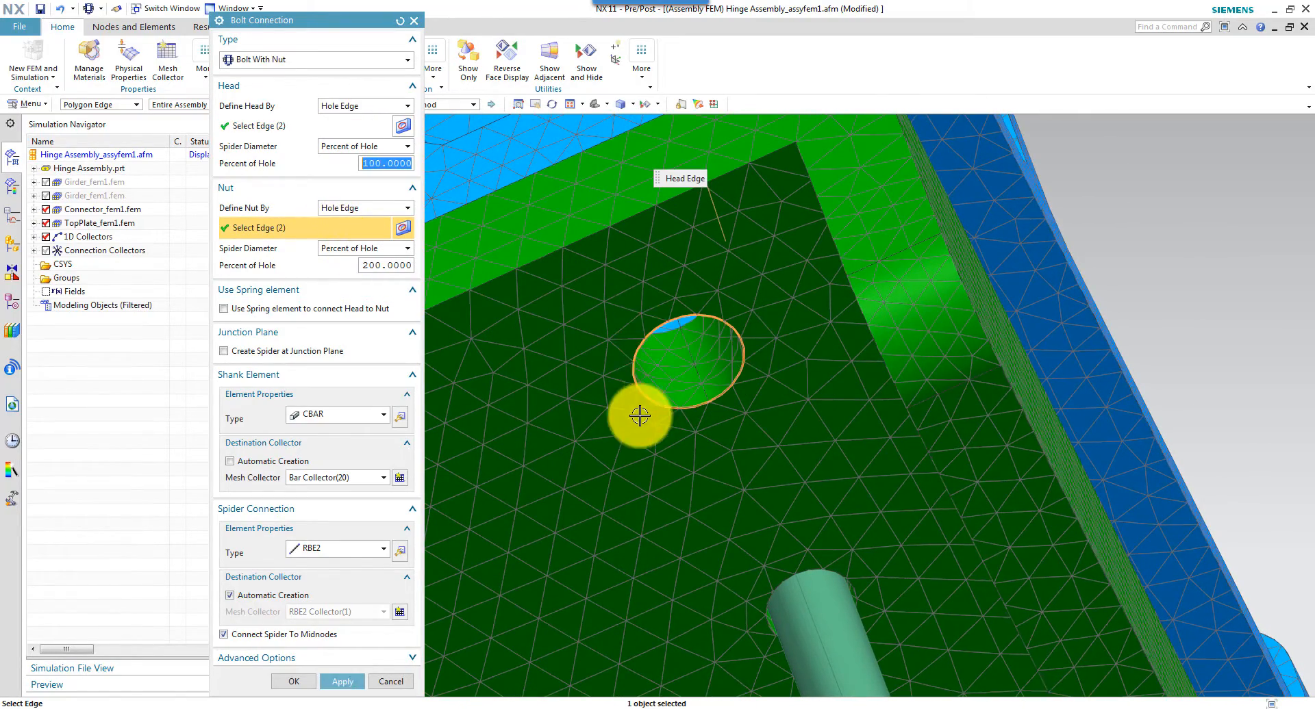
pyautogui.moveTo(639, 416); pyautogui.dragTo(645, 406, button='middle')
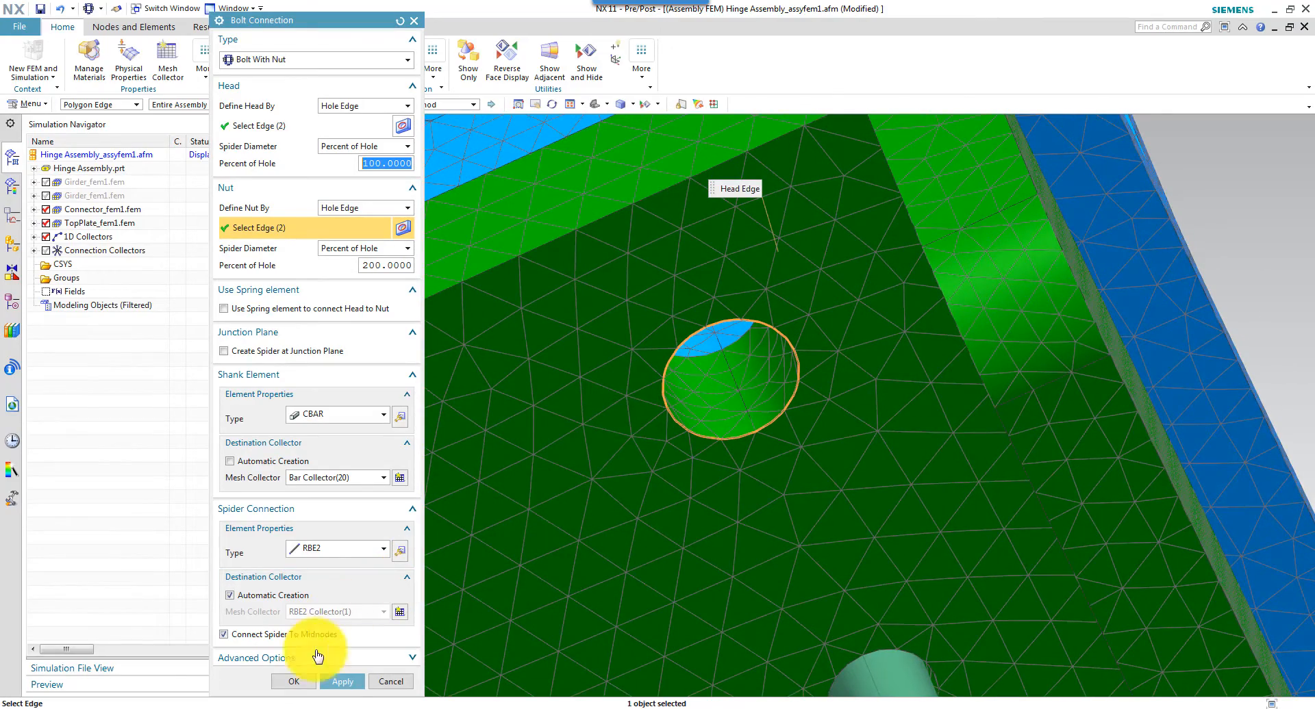
pyautogui.click(335, 682)
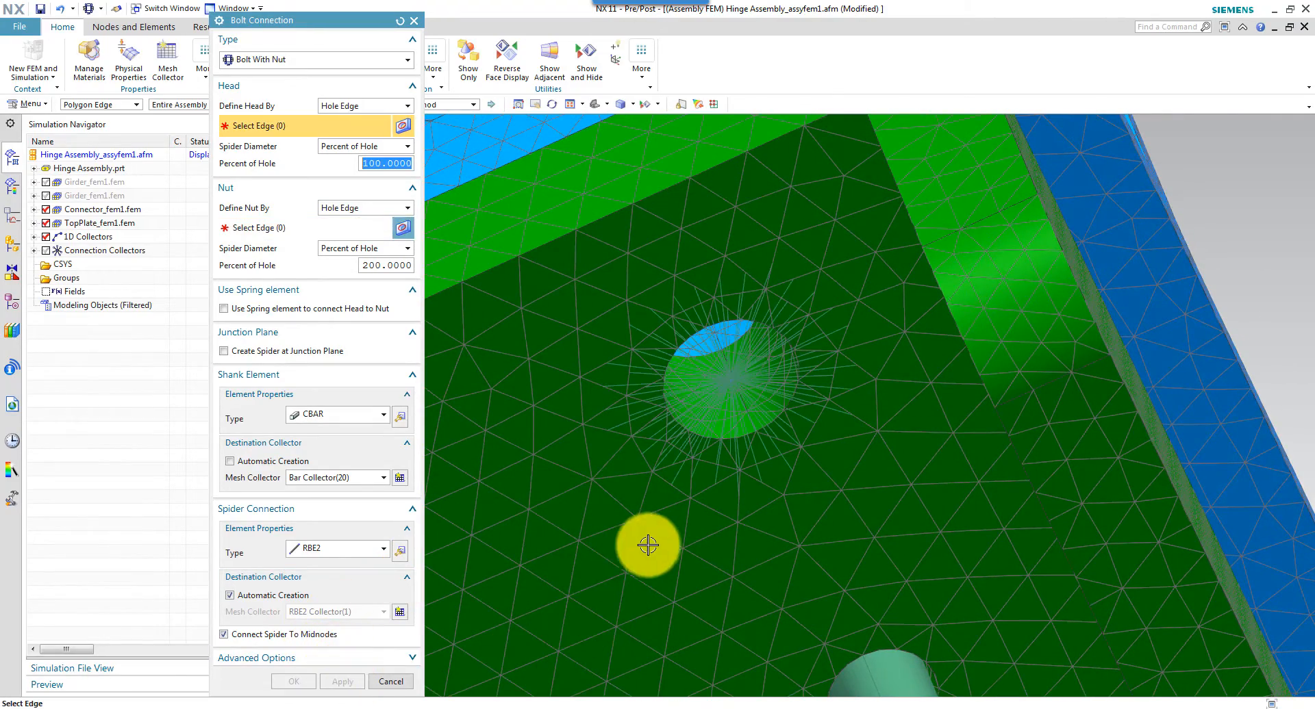
# Create a bolt-with-nut connection from the slotted hole in one long flange pocket, beside the upright plate, to the matching top plate hole.
pyautogui.scroll(-3, 638, 554)
pyautogui.scroll(-3, 638, 555)
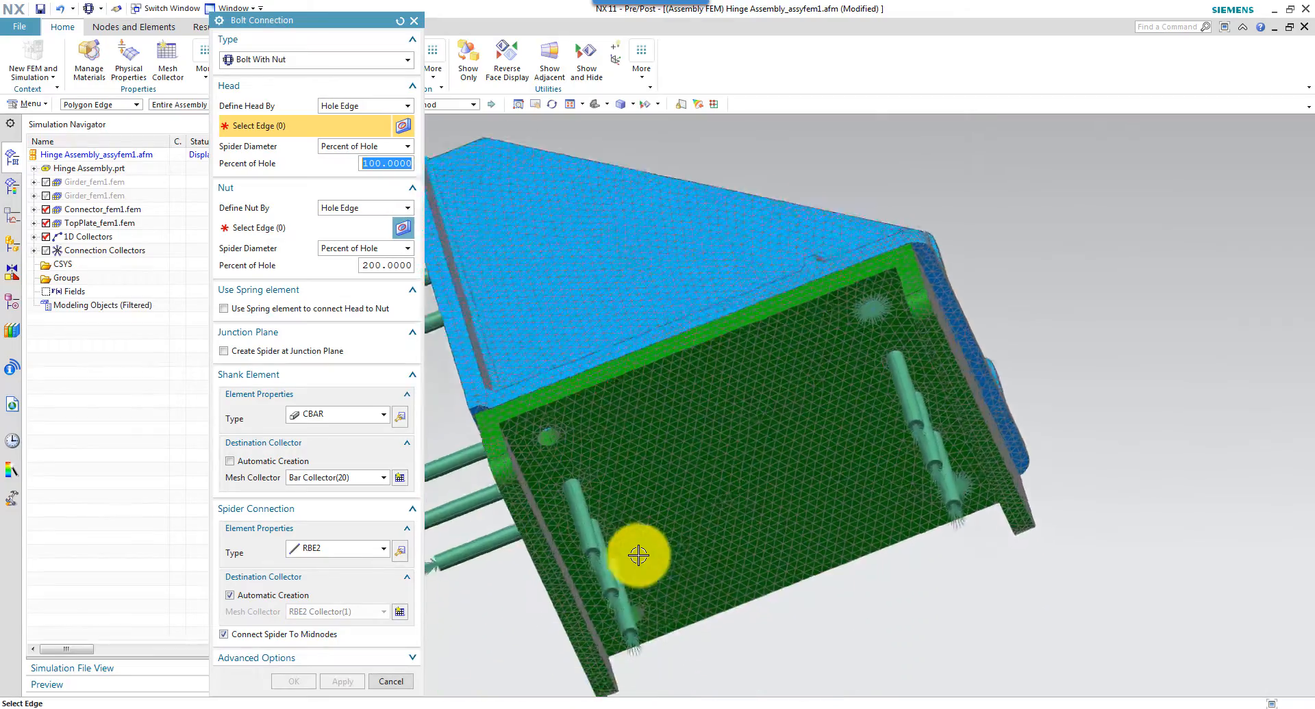
pyautogui.scroll(8, 643, 520)
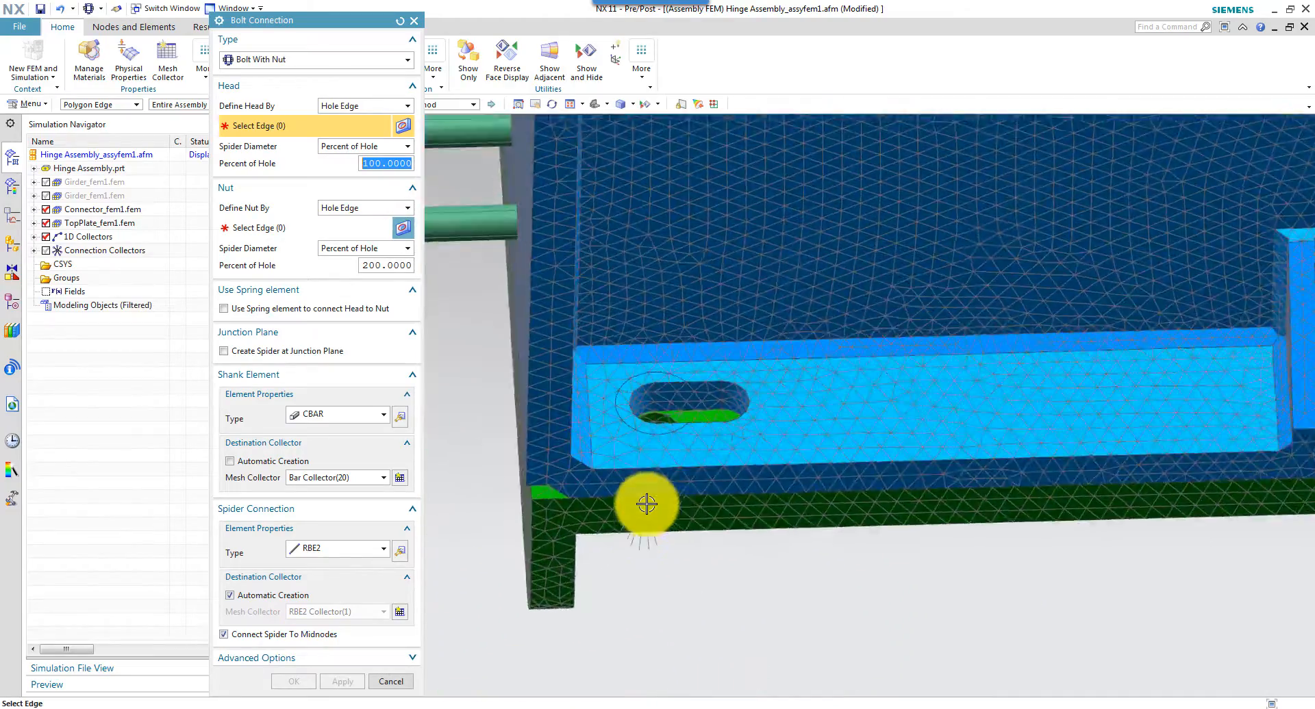
pyautogui.scroll(1, 639, 522)
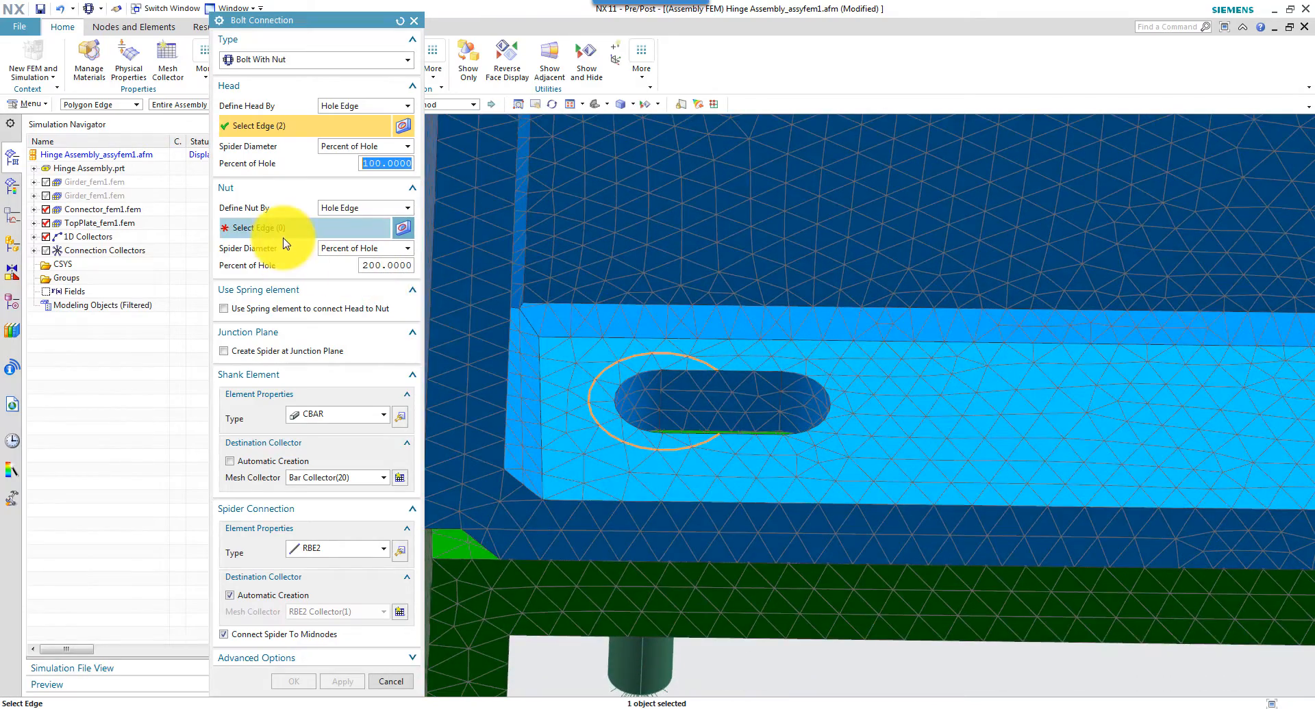
pyautogui.click(277, 229)
pyautogui.moveTo(637, 467); pyautogui.dragTo(420, 393, button='middle')
pyautogui.click(341, 687)
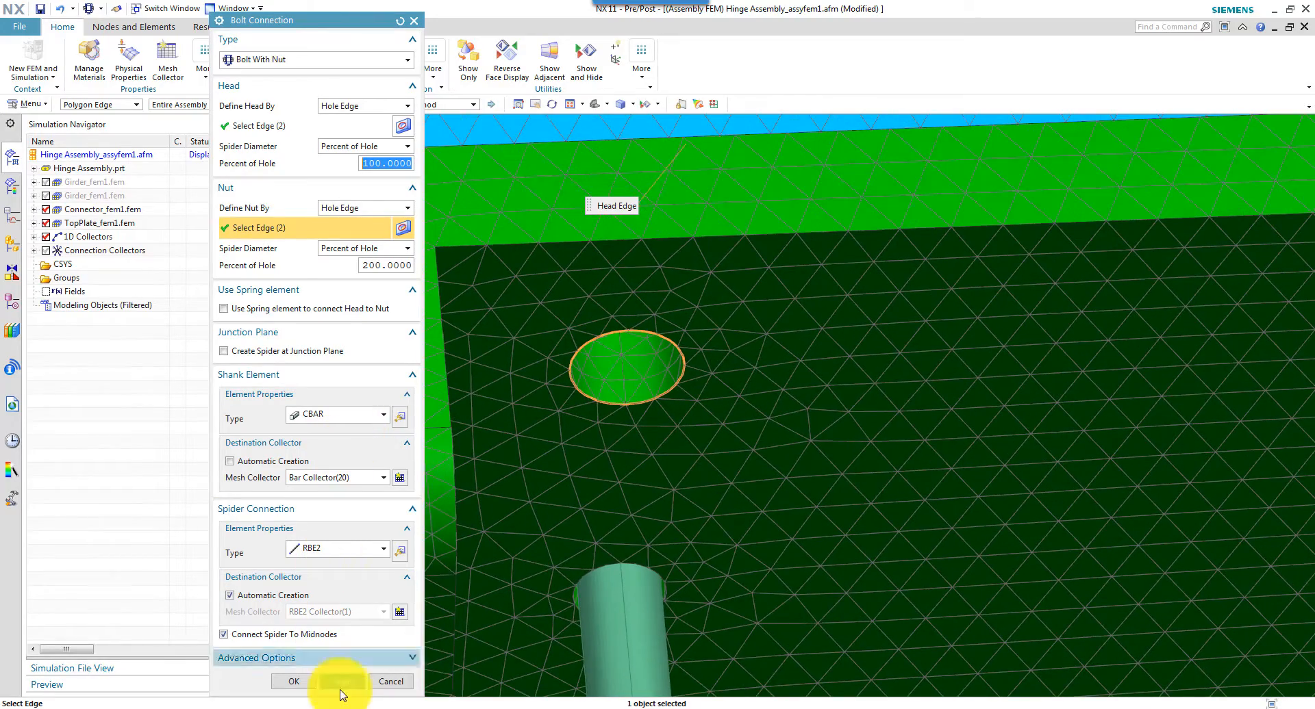
# Create the last bolt-with-nut connection from the slotted hole in the opposite long flange pocket to the matching top plate hole, then finish bolting.
pyautogui.moveTo(513, 572); pyautogui.dragTo(481, 310, button='middle')
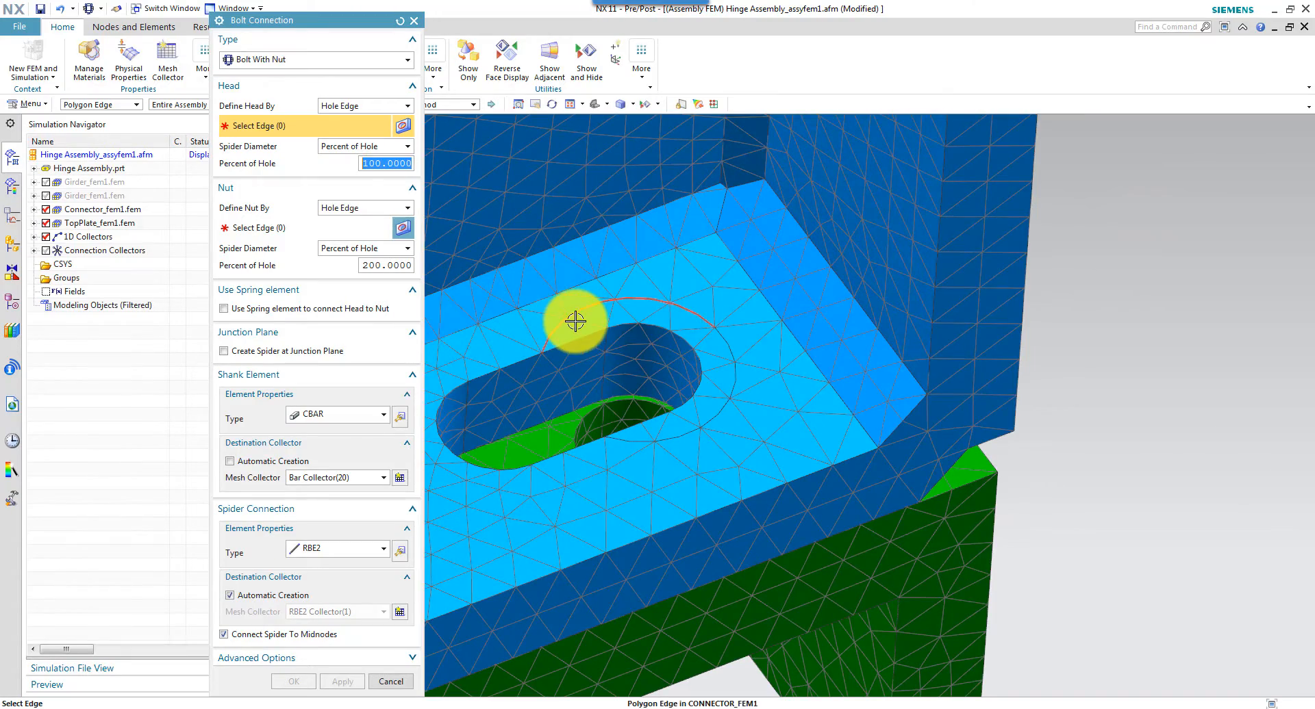
pyautogui.click(291, 228)
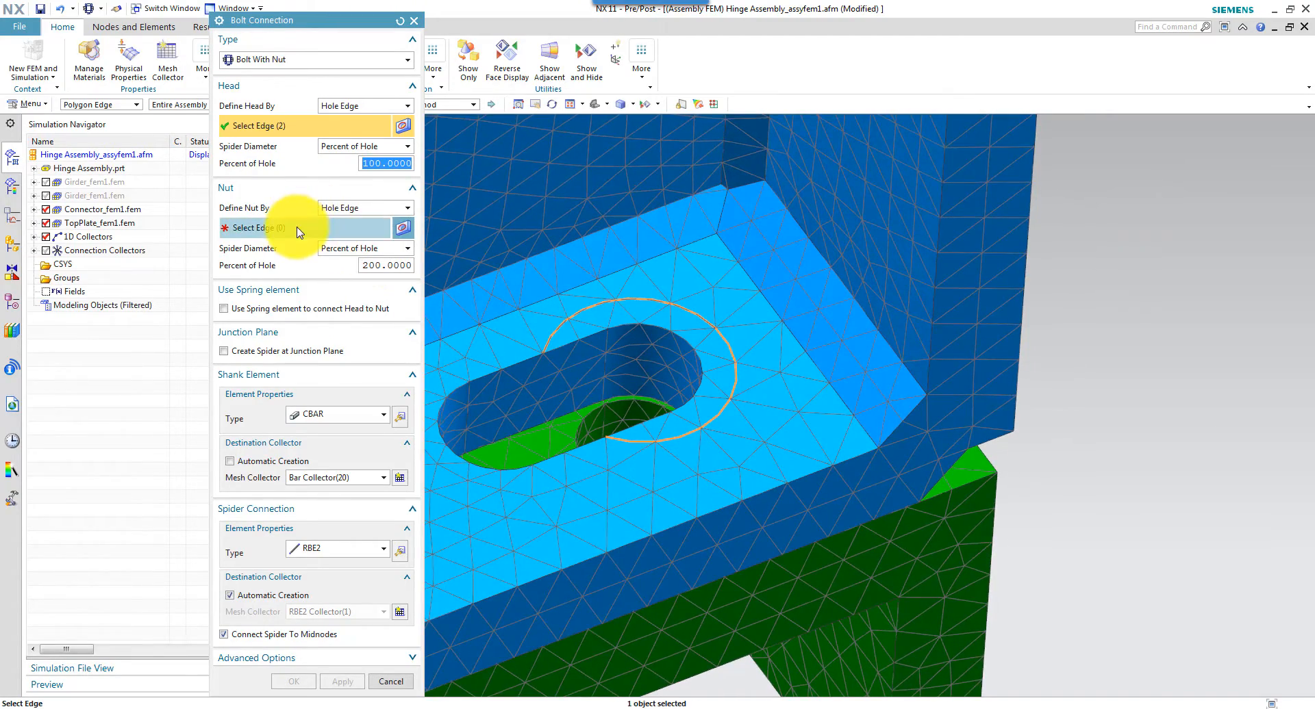
pyautogui.moveTo(526, 329); pyautogui.dragTo(608, 211, button='middle')
pyautogui.click(615, 217)
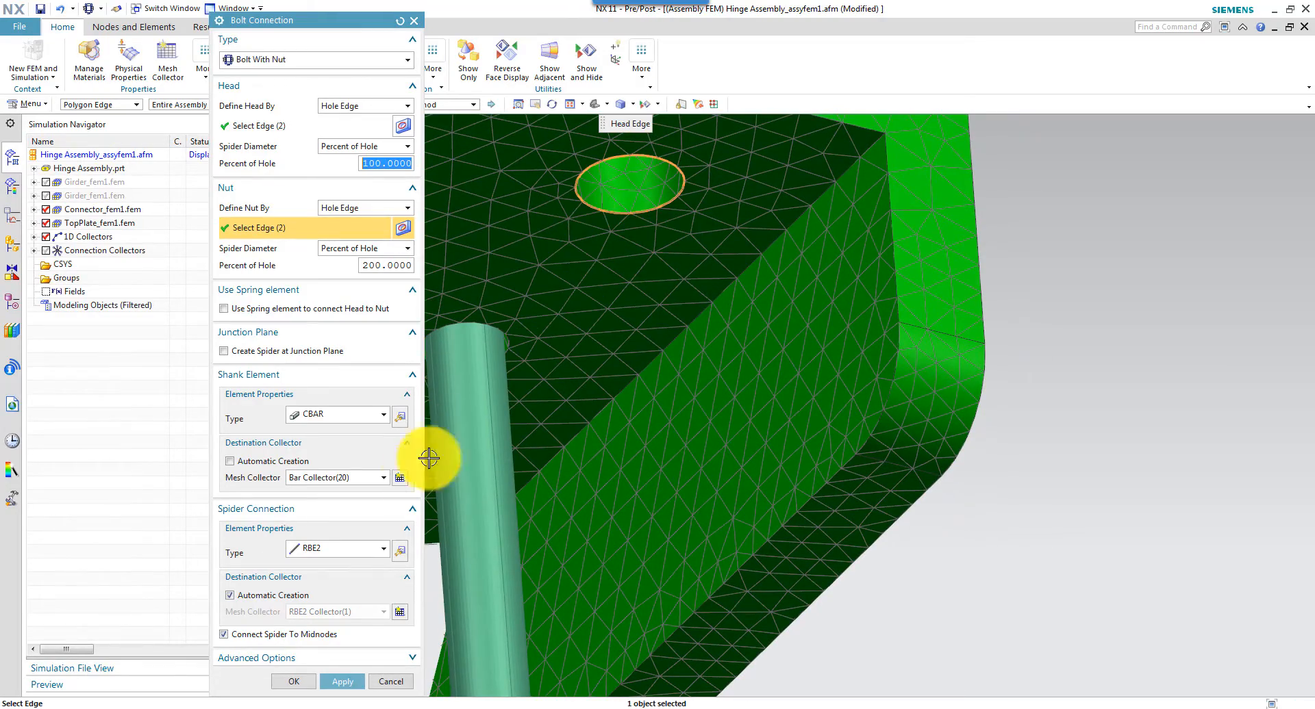
pyautogui.click(343, 682)
pyautogui.moveTo(643, 434); pyautogui.dragTo(546, 437, button='middle')
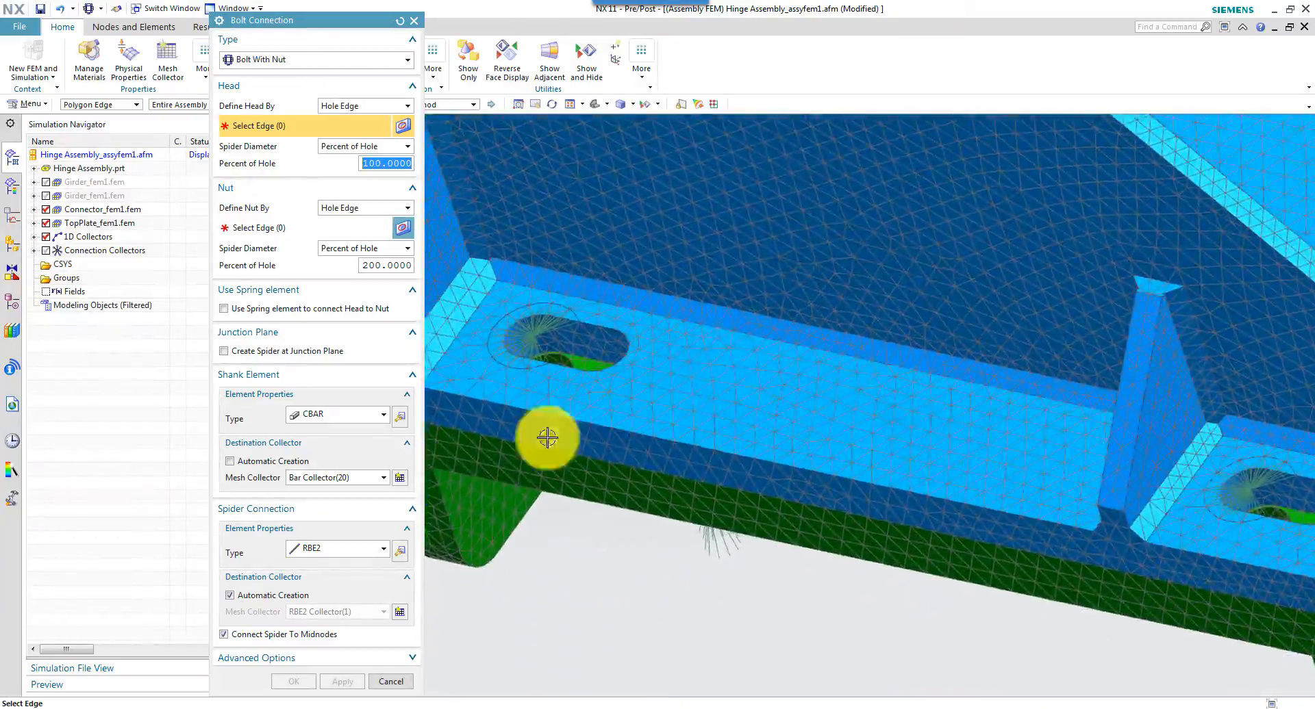
pyautogui.click(388, 684)
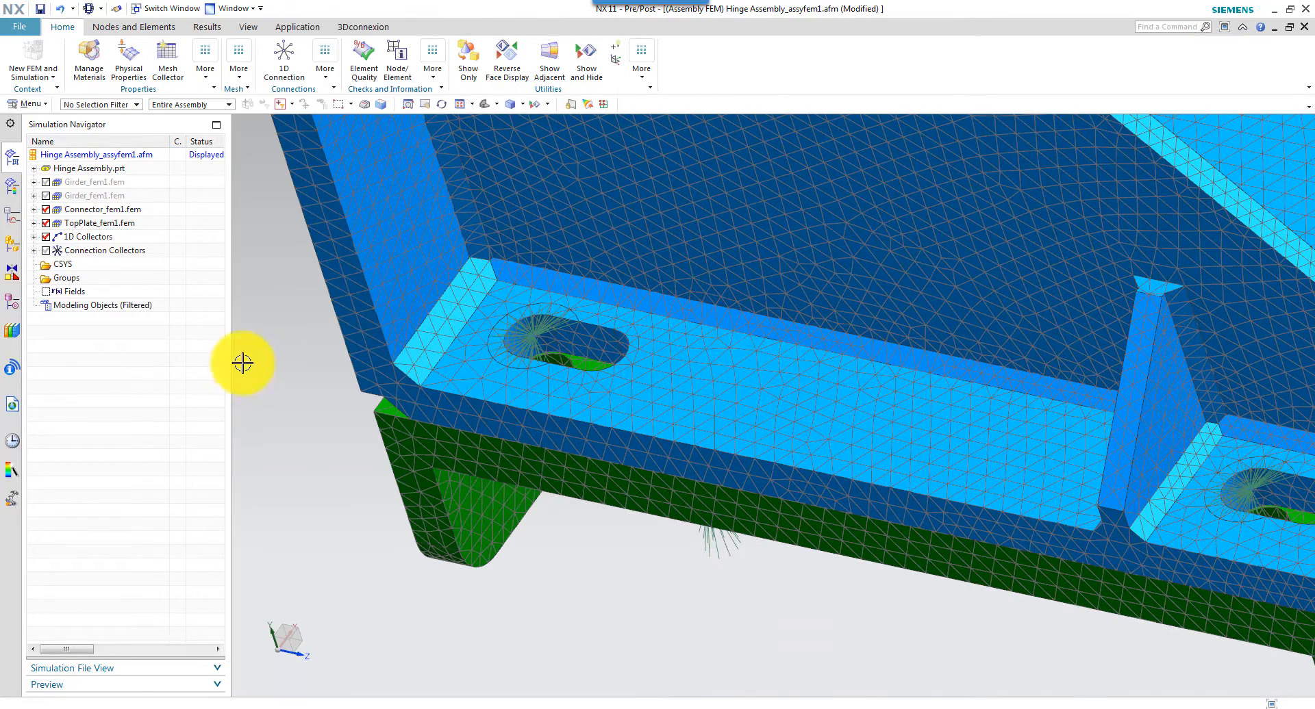
# Set the beam section display of the four Bar Collector(20) bolt meshes to Solid.
pyautogui.click(34, 237)
pyautogui.click(47, 168)
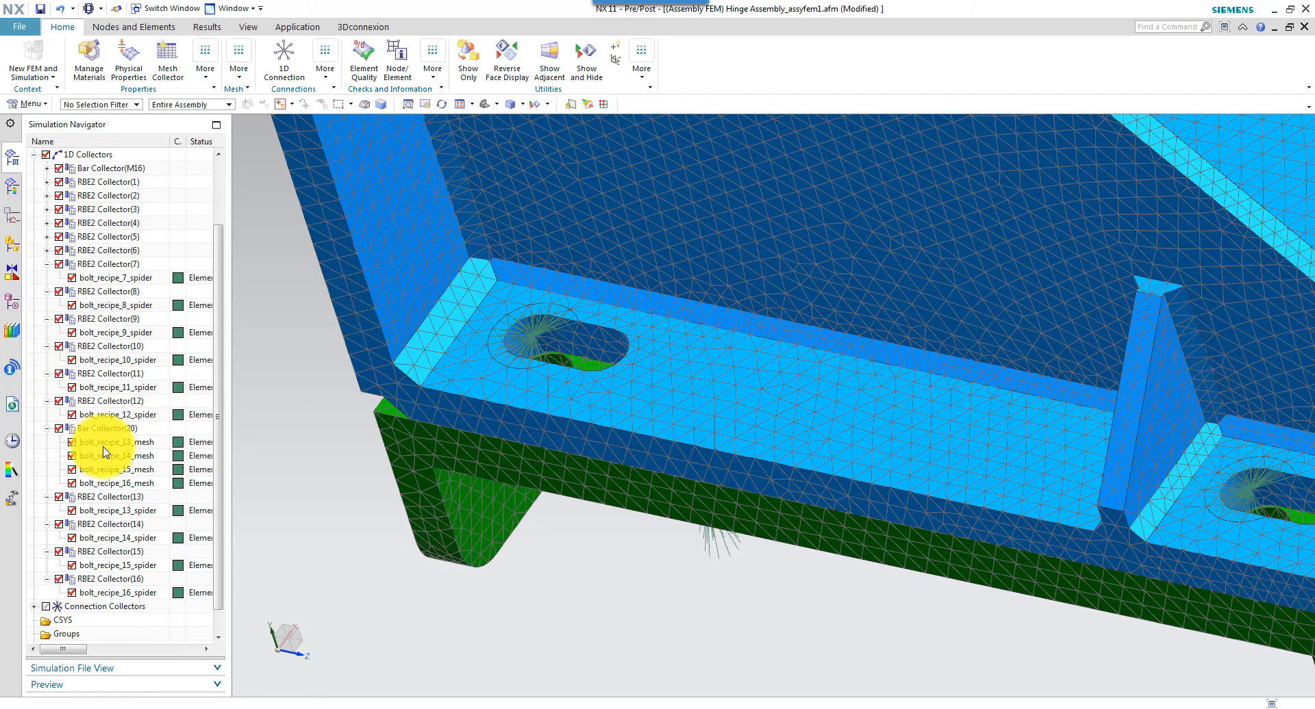
pyautogui.keyDown('shift'); pyautogui.click(110, 484); pyautogui.keyUp('shift')
pyautogui.rightClick(114, 486)
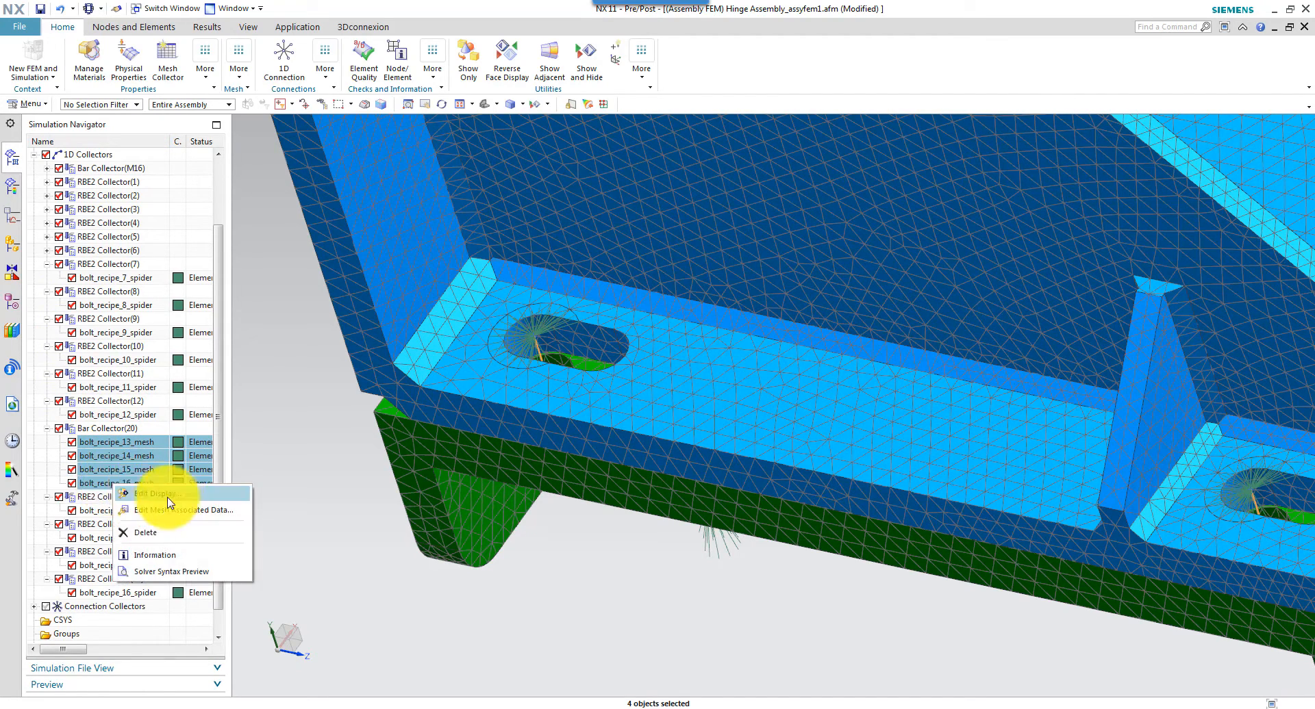
pyautogui.click(158, 494)
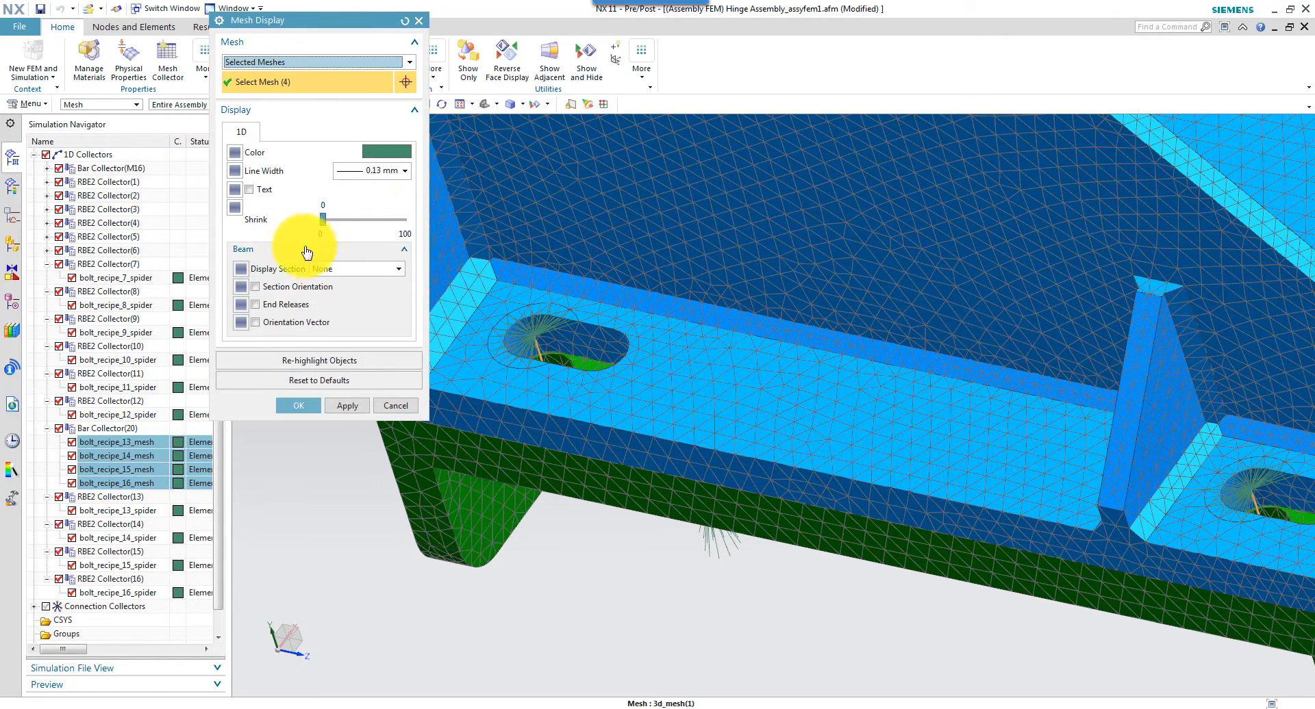
pyautogui.click(356, 271)
pyautogui.click(337, 308)
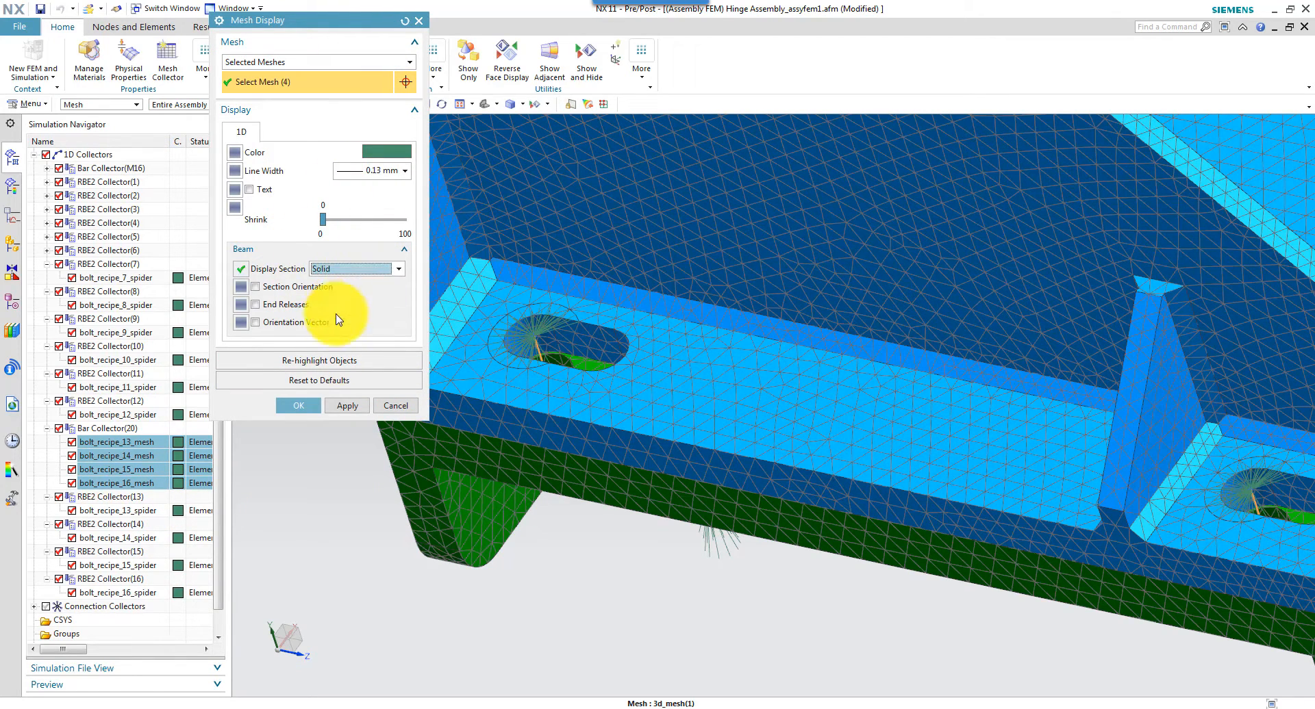
pyautogui.click(343, 408)
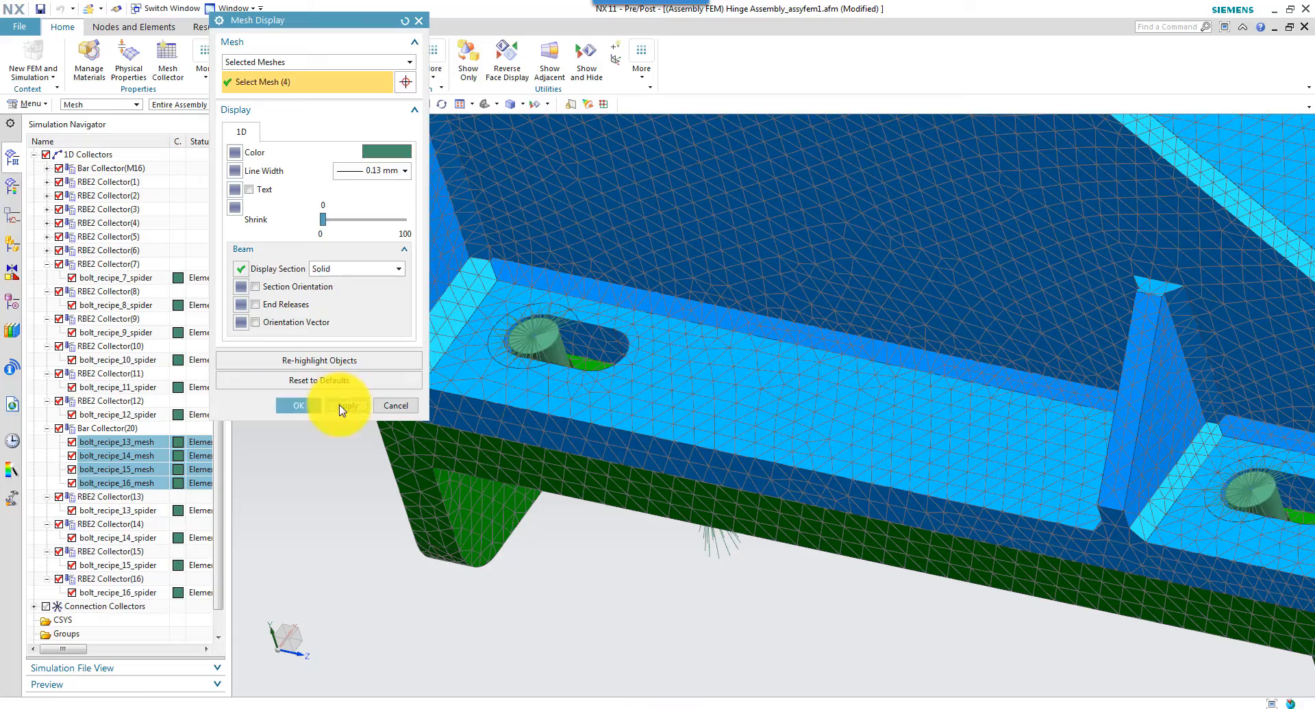
pyautogui.click(299, 406)
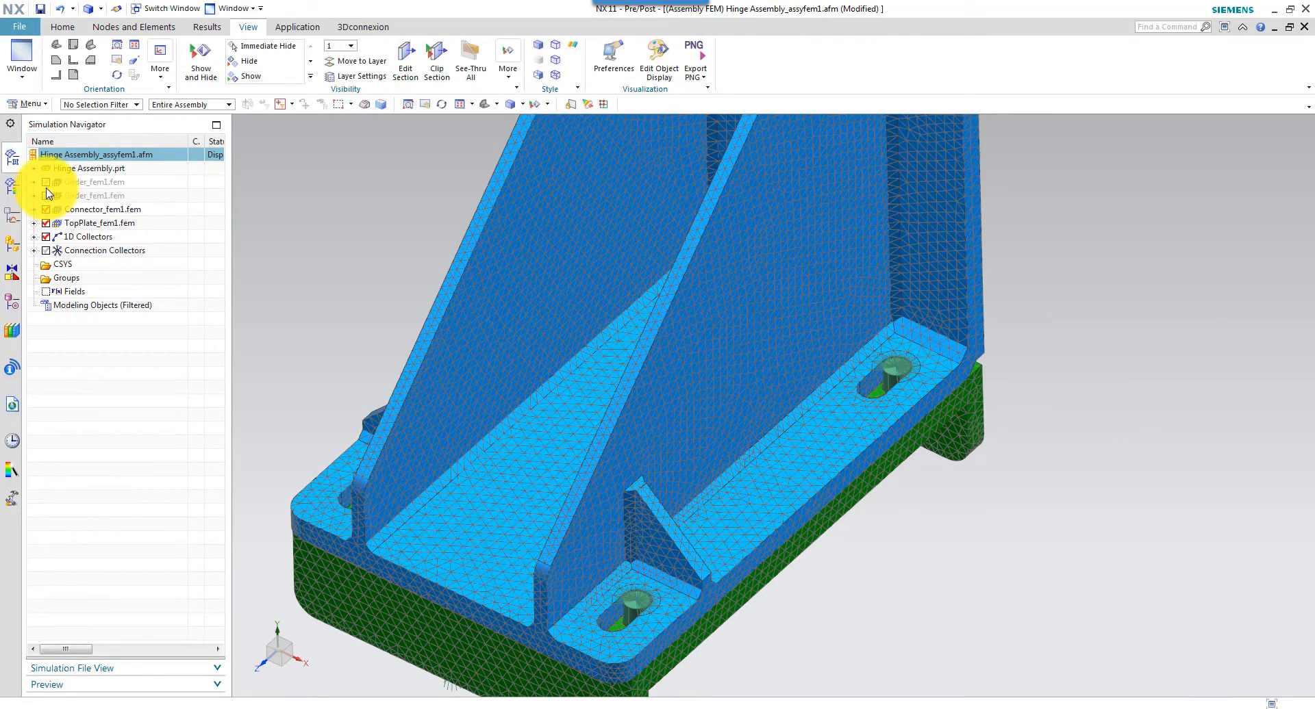
# Show both girder FEMs and automatically resolve the assembly's label conflicts, using Same Offsets in Component with offsets to the nearest 1.
pyautogui.click(46, 196)
pyautogui.click(46, 182)
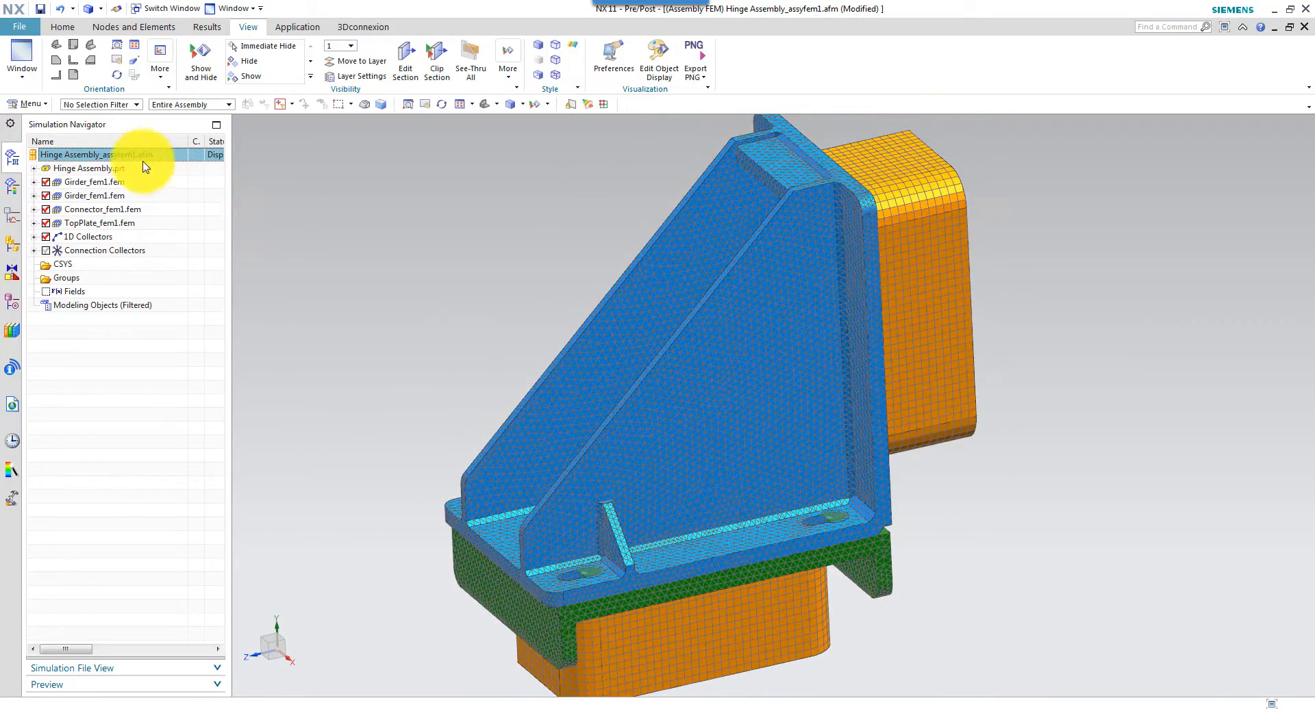
pyautogui.rightClick(136, 161)
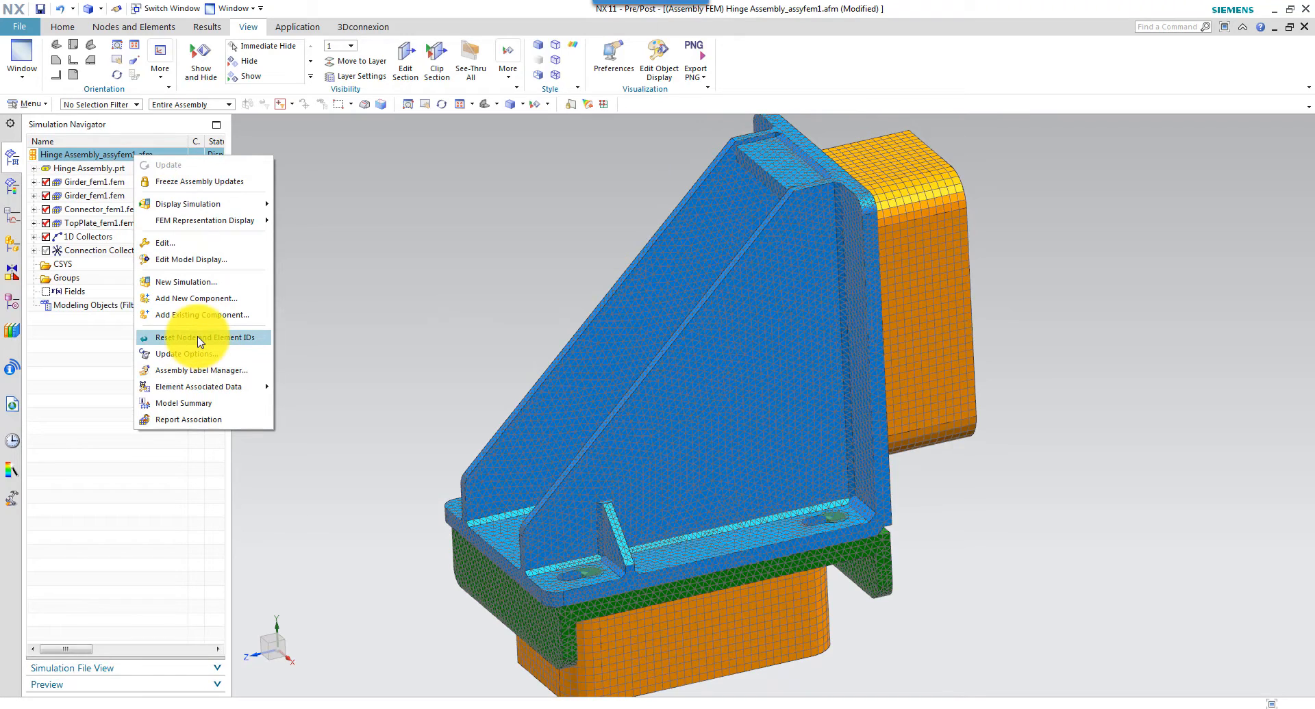
pyautogui.click(200, 371)
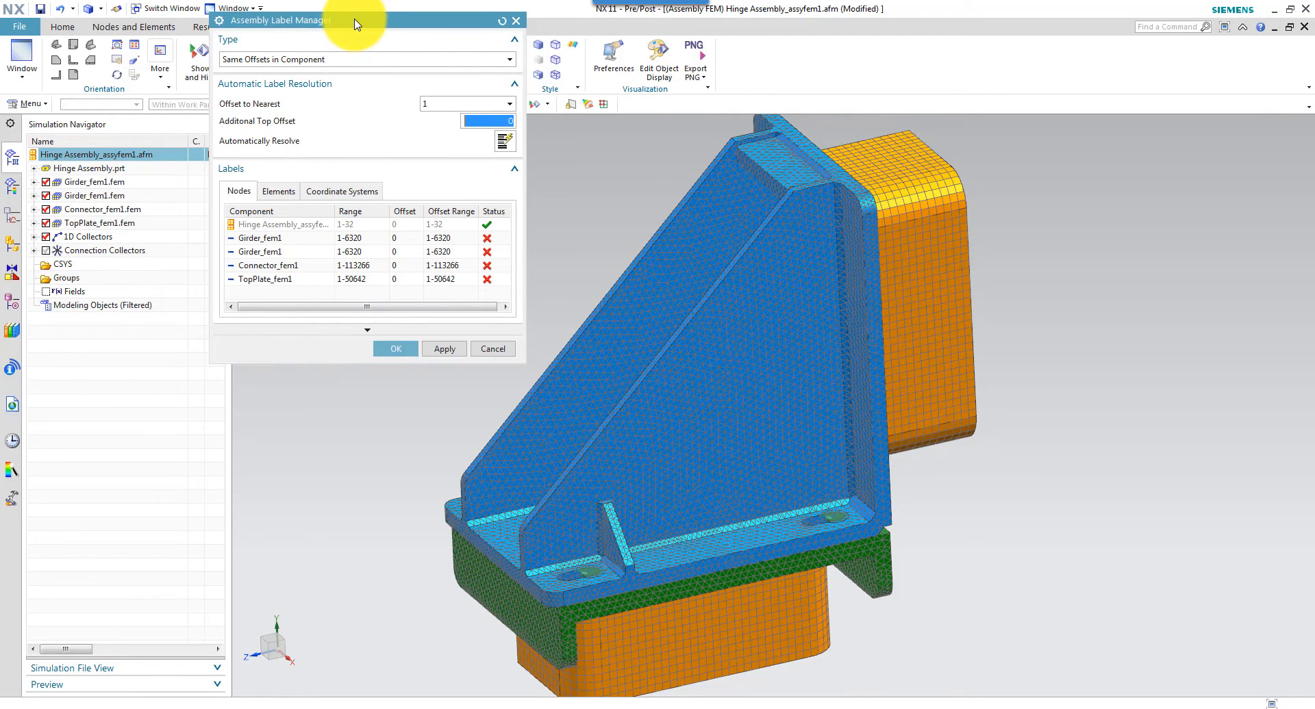
pyautogui.moveTo(354, 19); pyautogui.dragTo(341, 84)
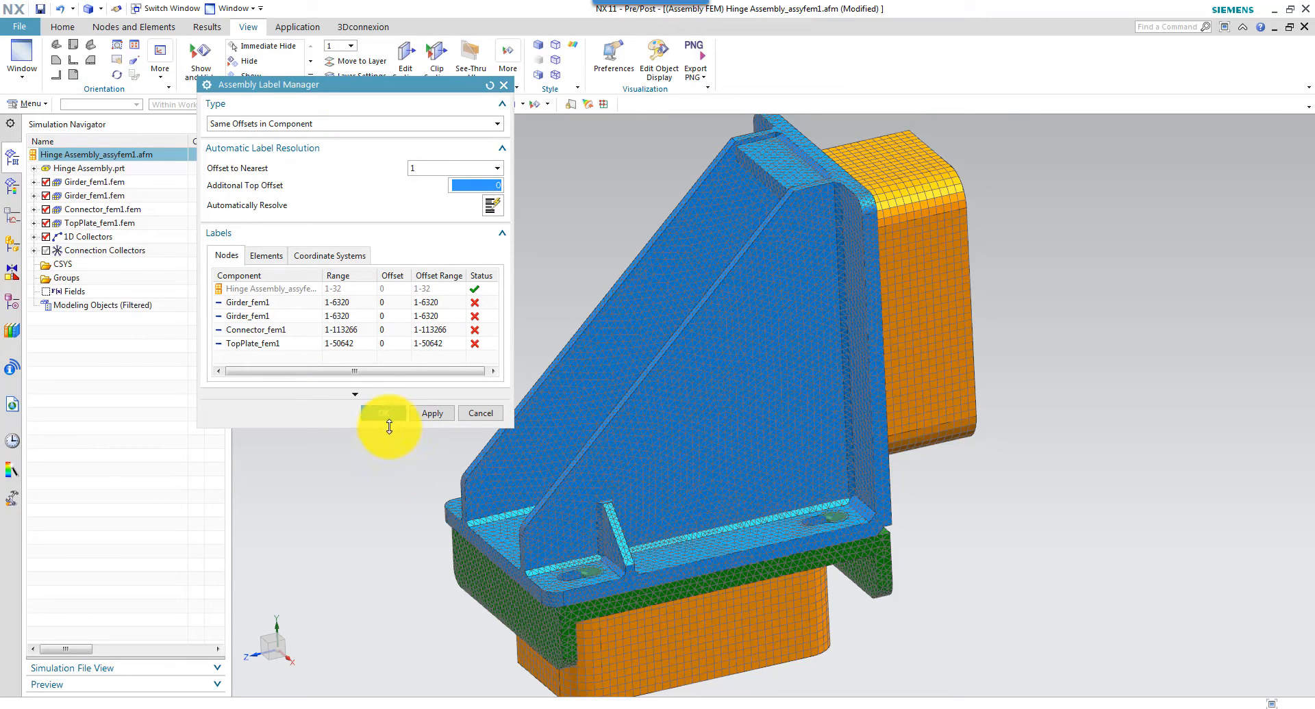
pyautogui.moveTo(389, 428); pyautogui.dragTo(377, 513)
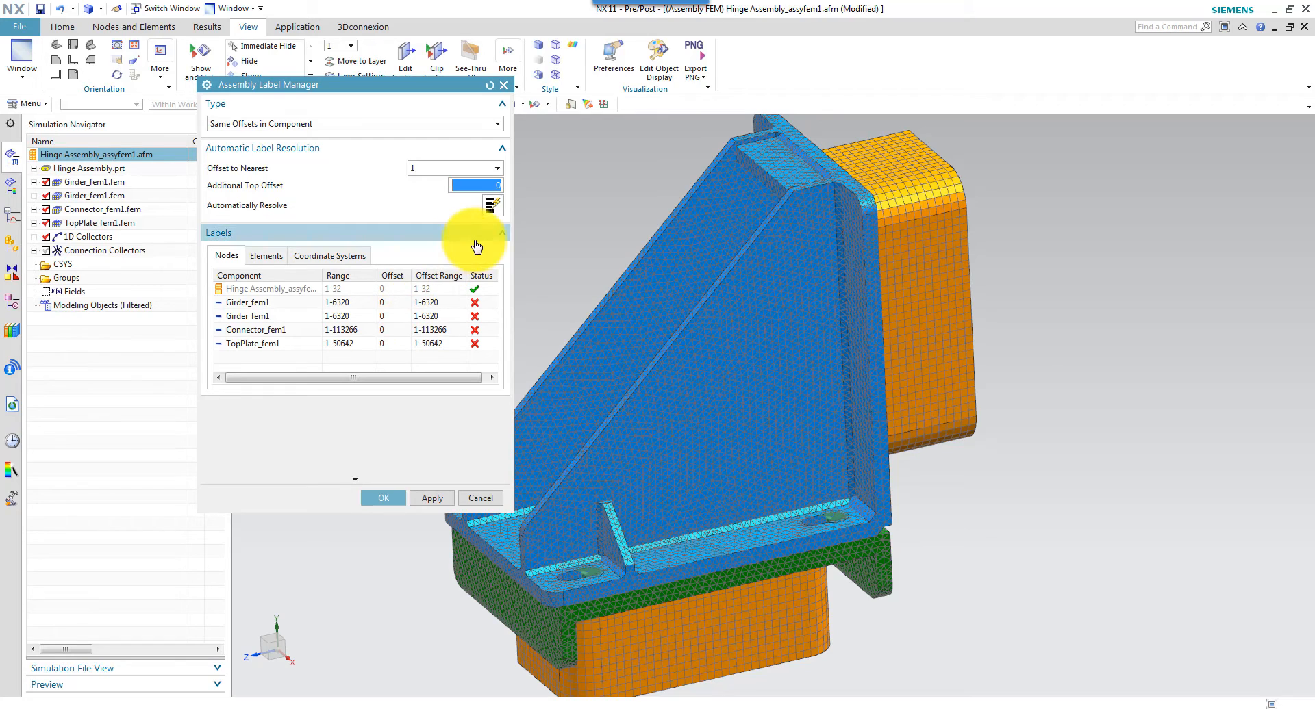
pyautogui.click(493, 207)
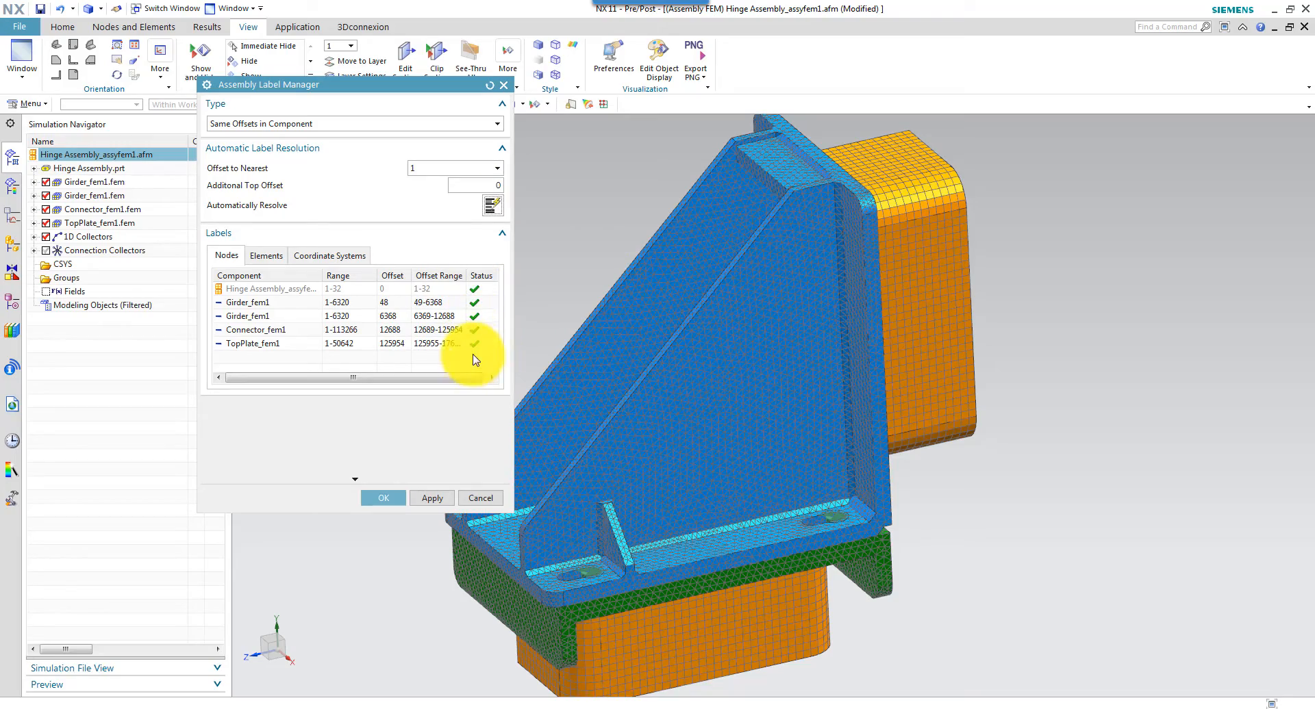
pyautogui.click(389, 497)
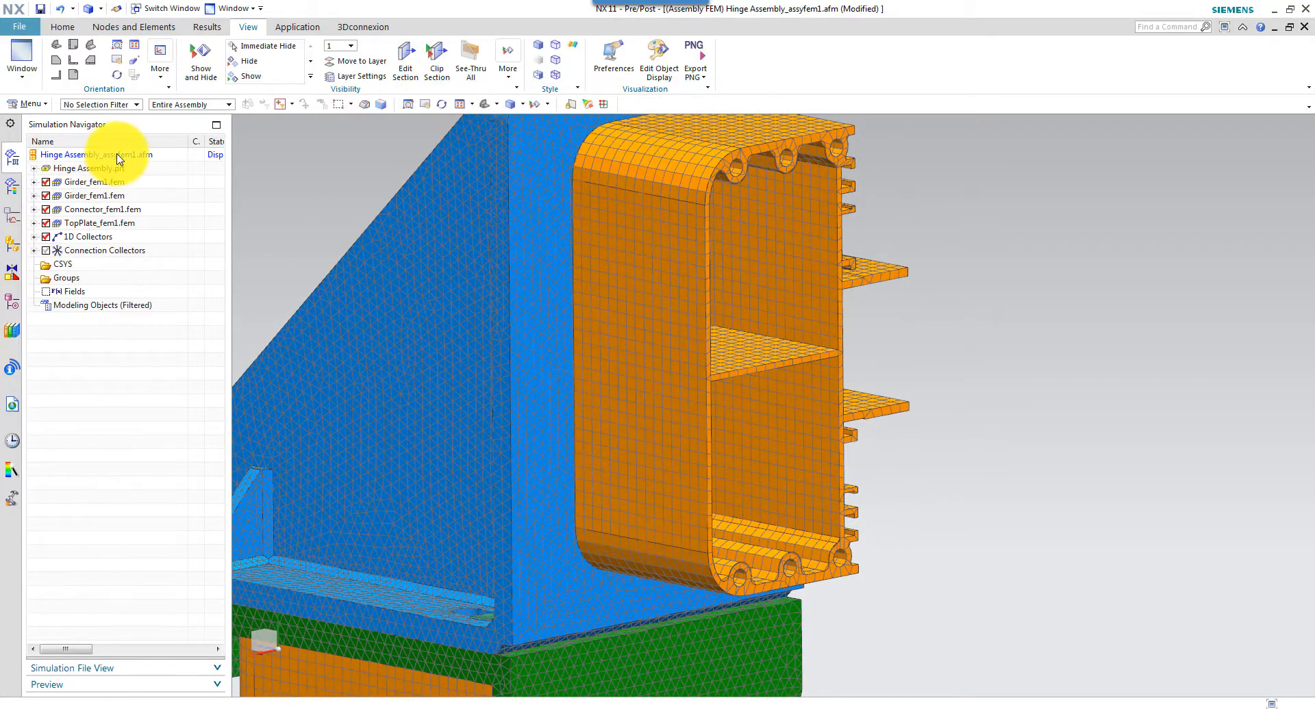
# Create a Point to Face RBE2 connection from the point midway between diagonally opposite hole centres to the upper girder's end face.
pyautogui.click(63, 26)
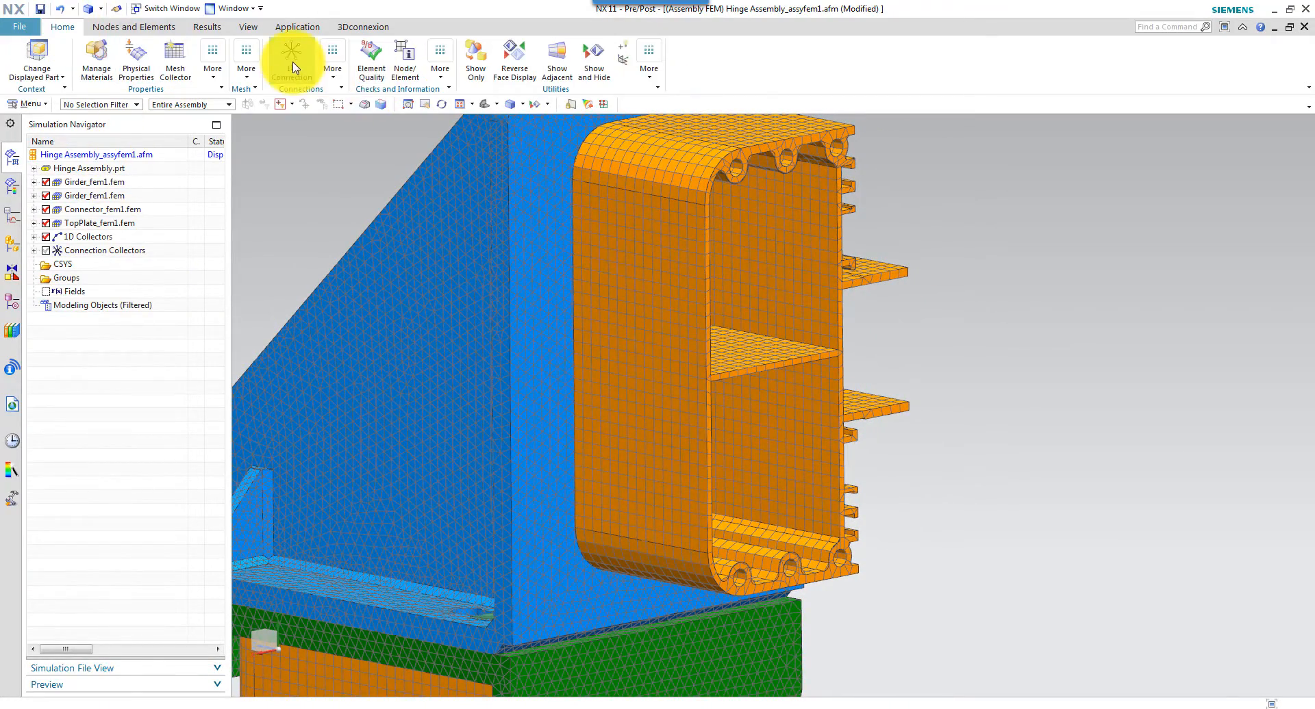
pyautogui.click(293, 61)
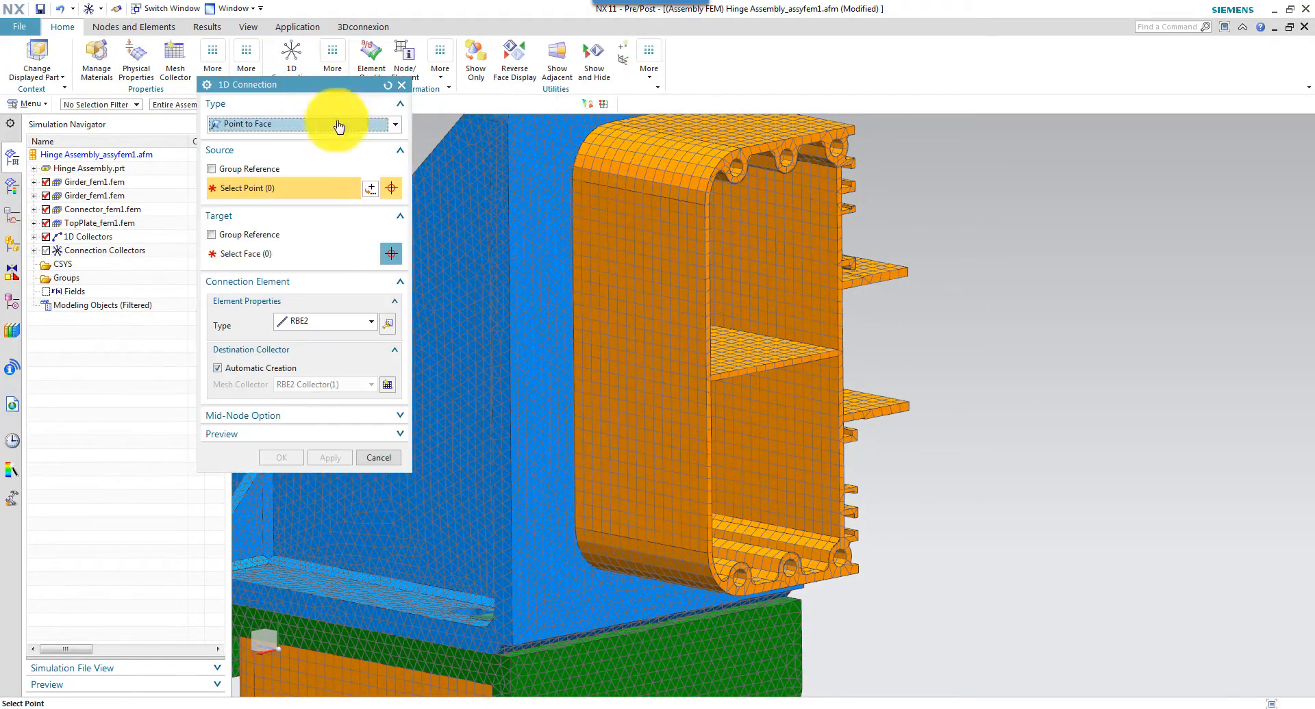
pyautogui.click(265, 124)
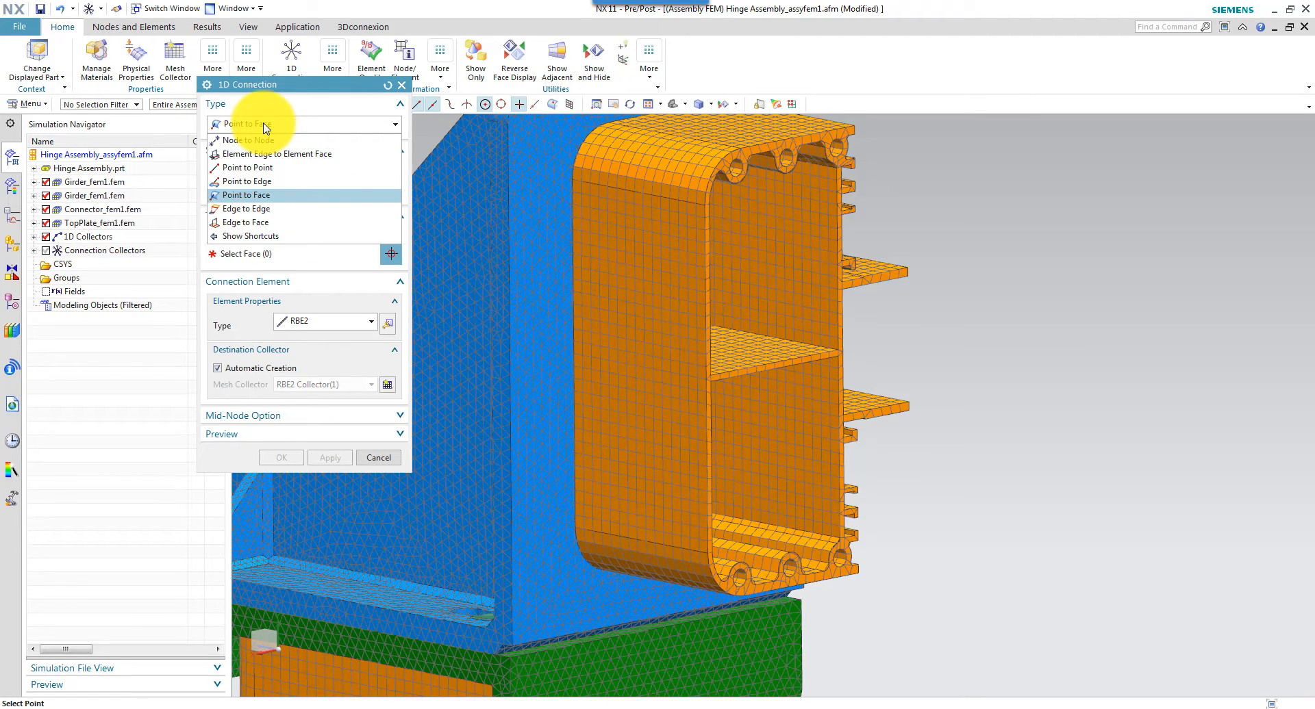
pyautogui.click(266, 126)
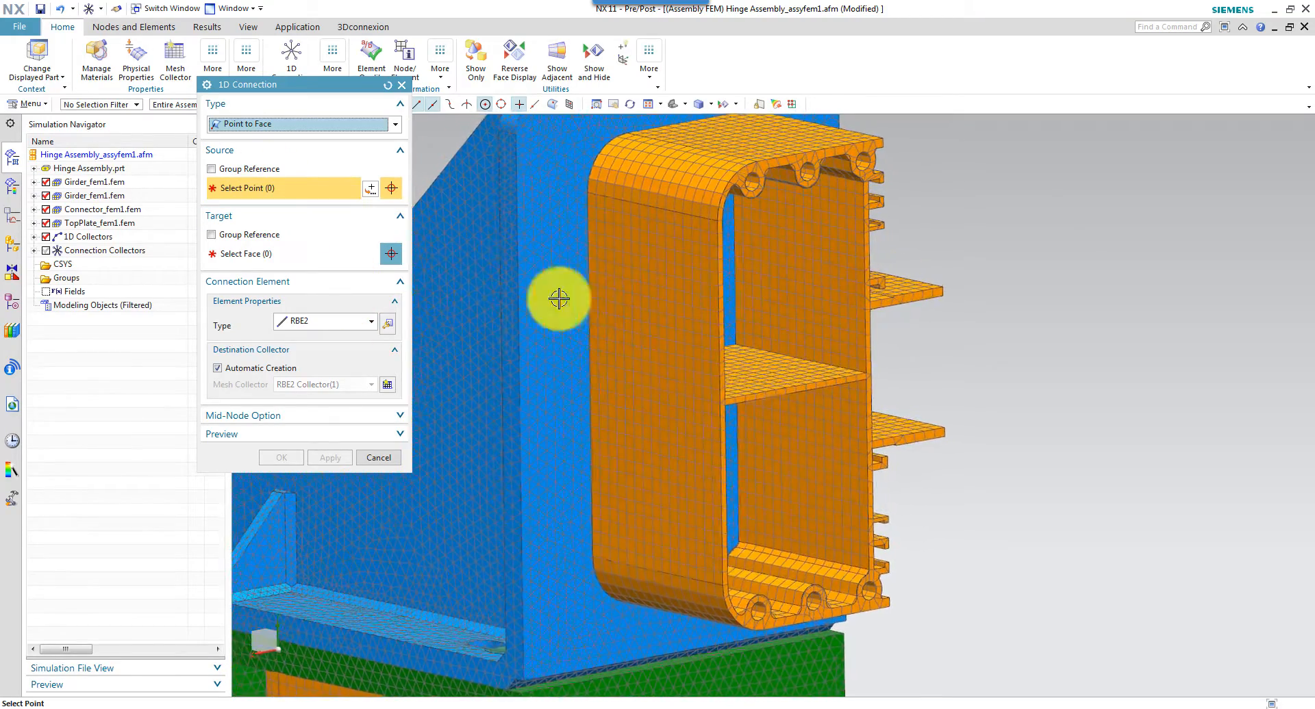
pyautogui.press('Escape')
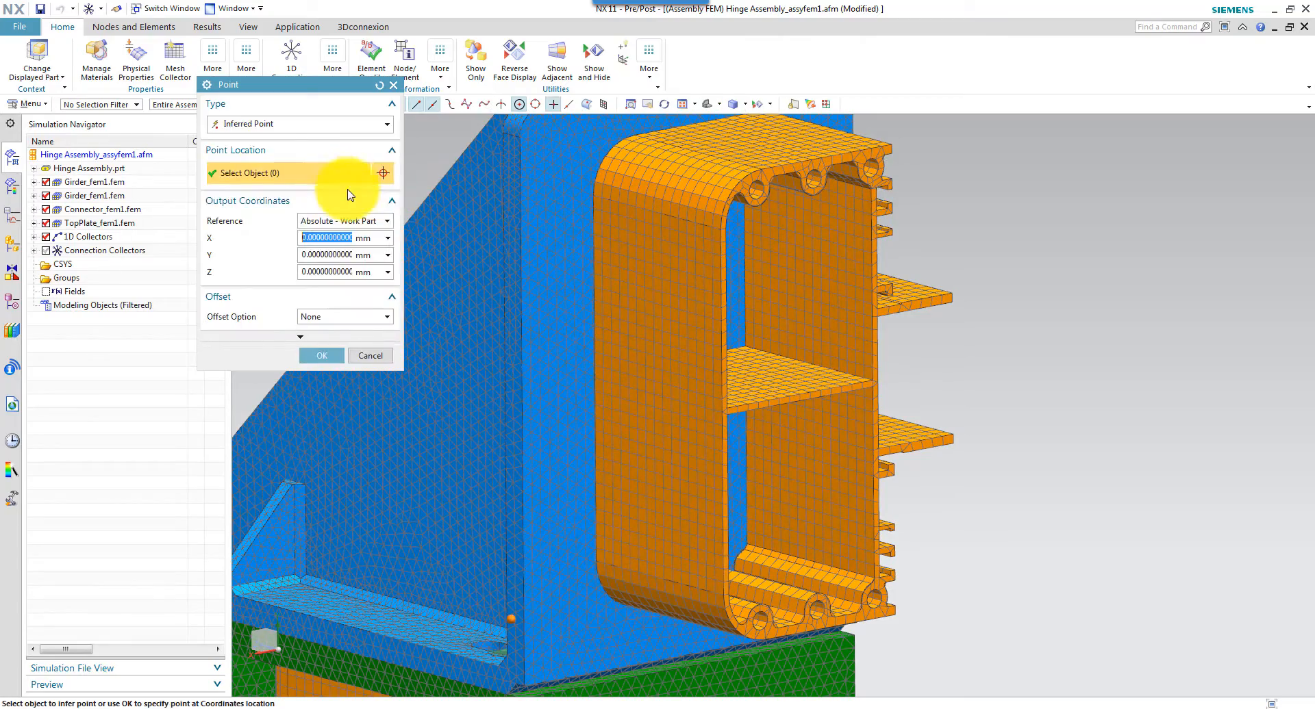
pyautogui.click(259, 124)
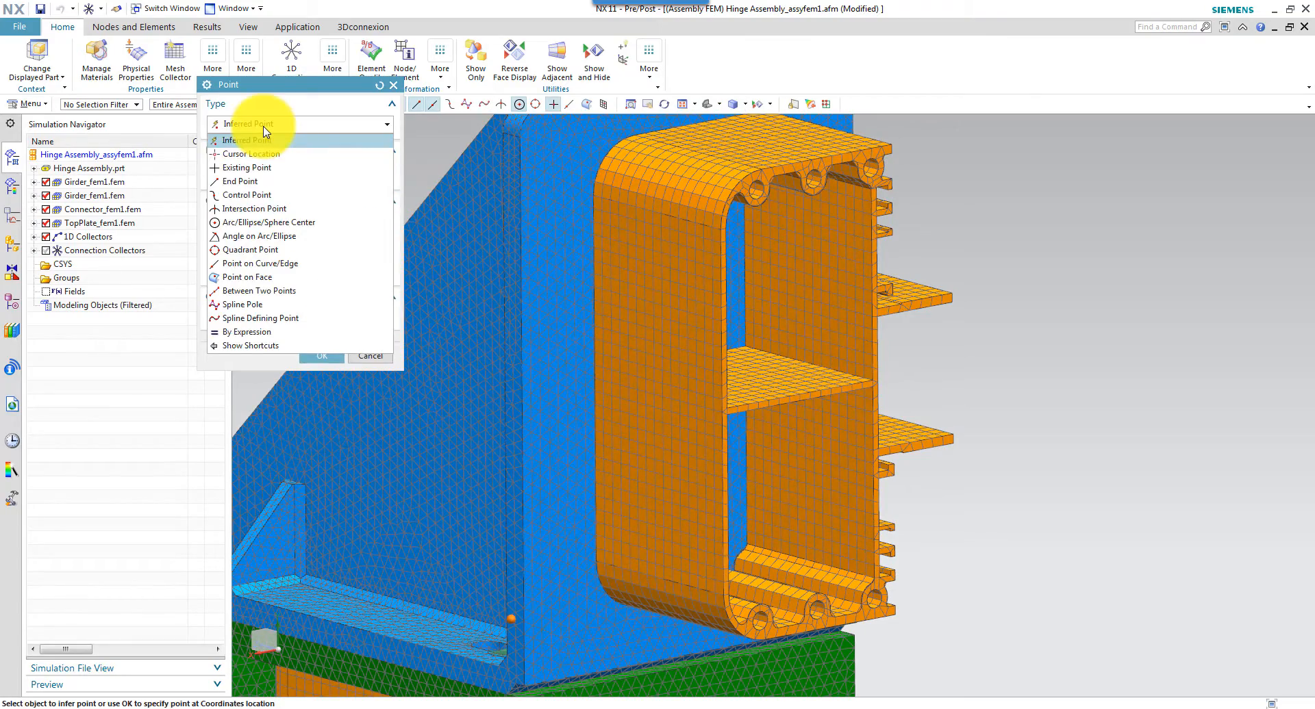
pyautogui.click(259, 291)
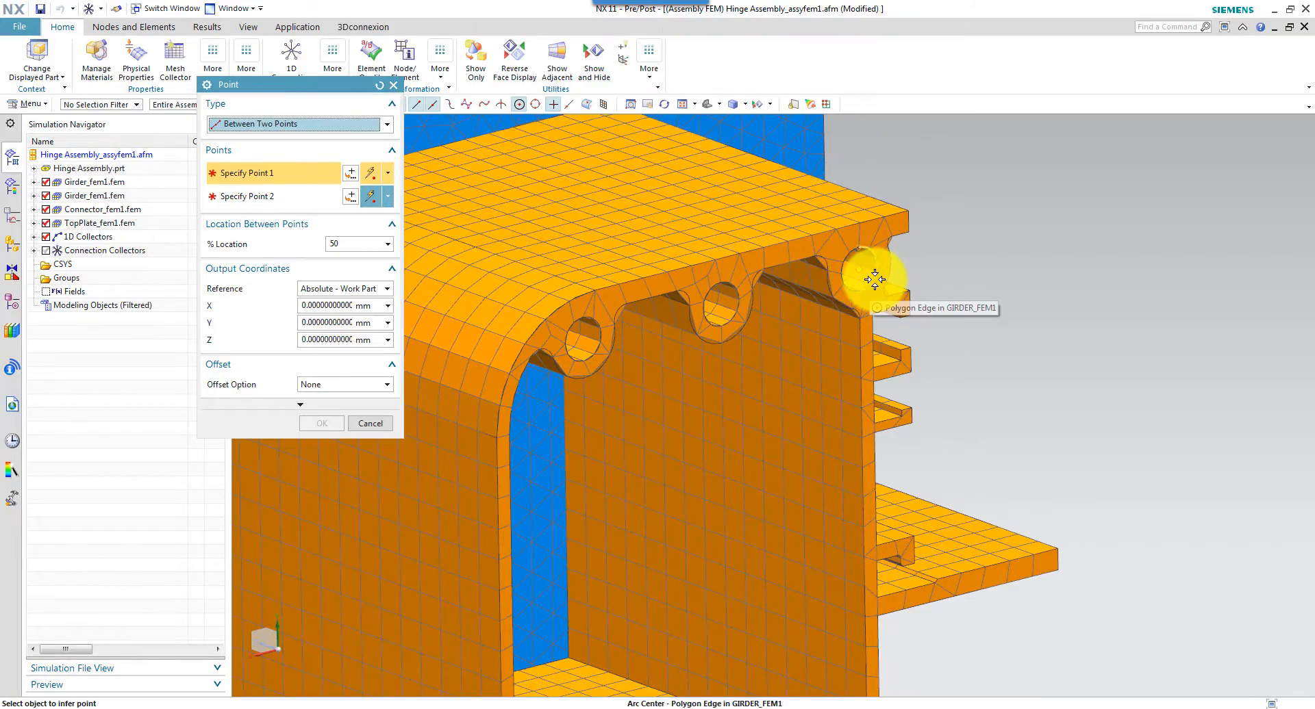
pyautogui.click(874, 279)
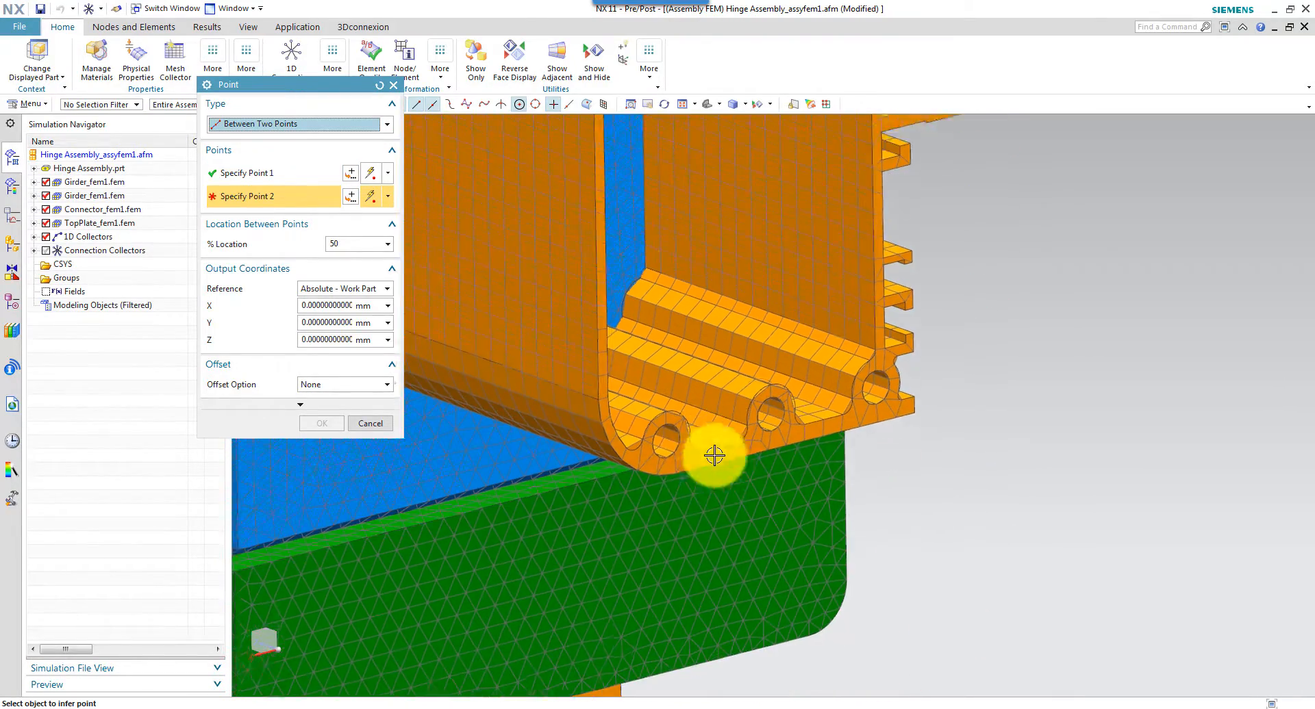
pyautogui.click(684, 433)
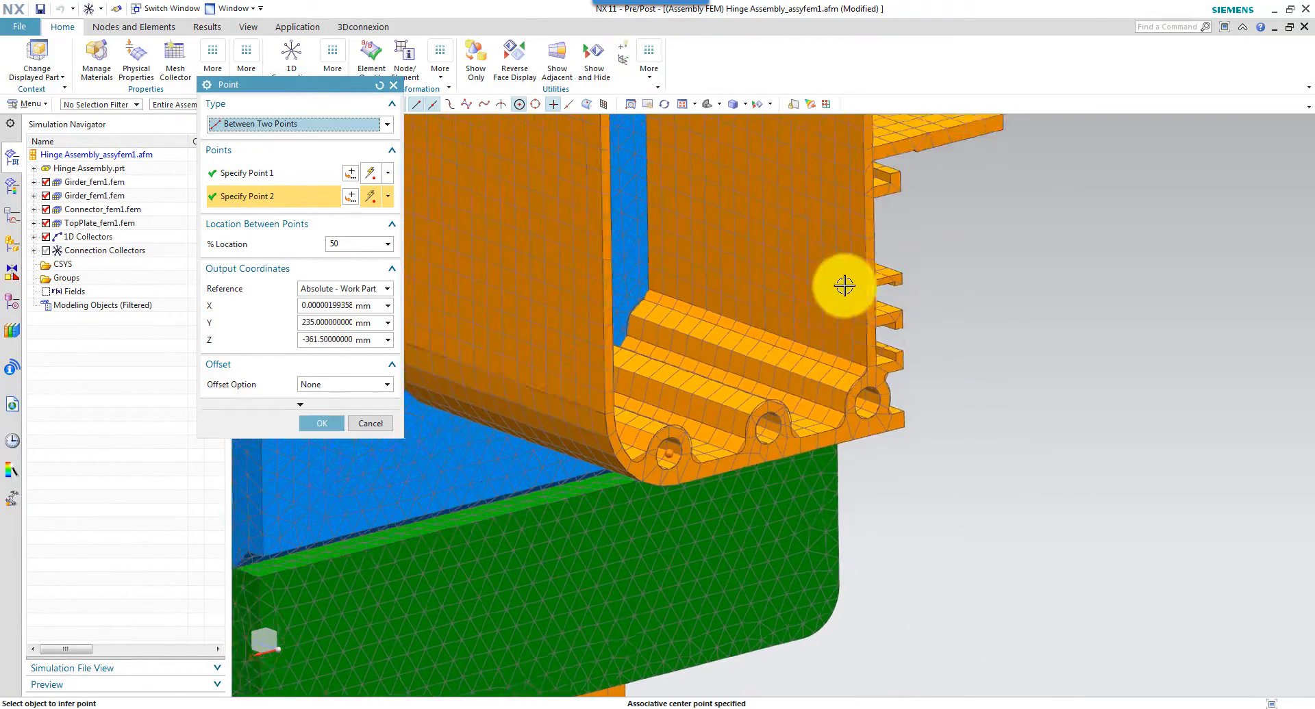
pyautogui.click(316, 424)
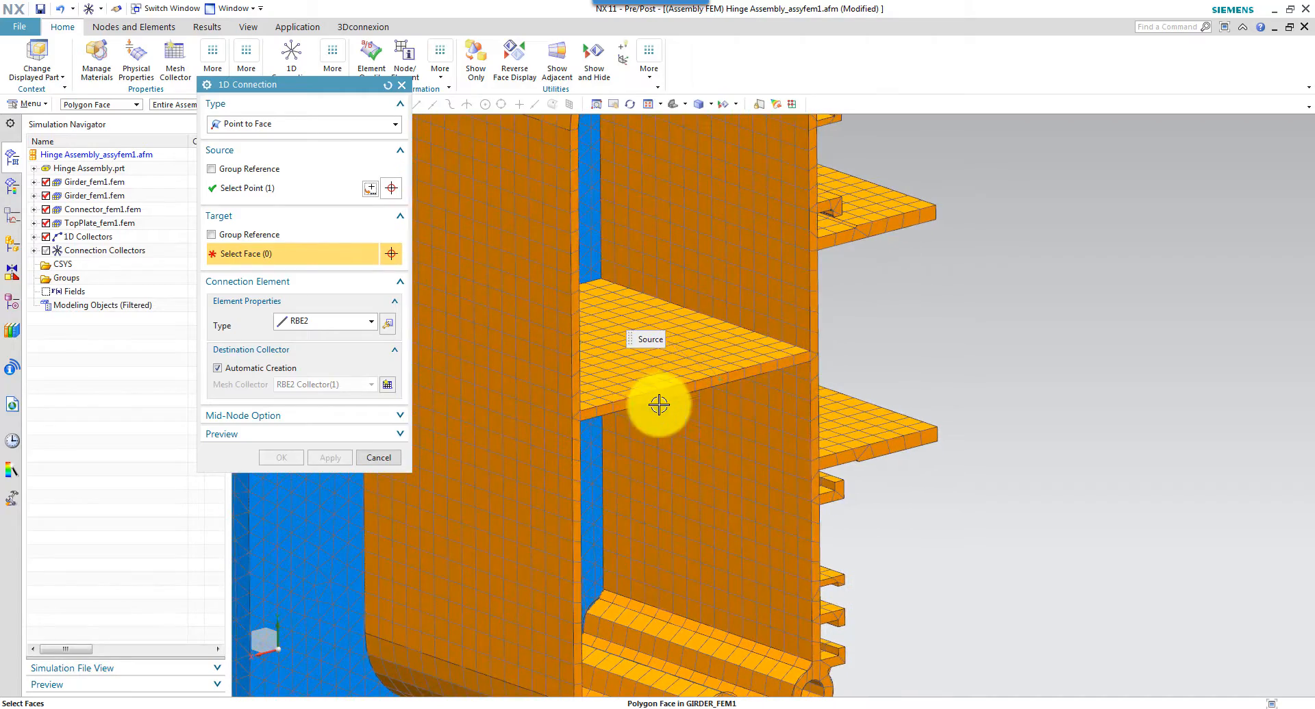
pyautogui.click(625, 442)
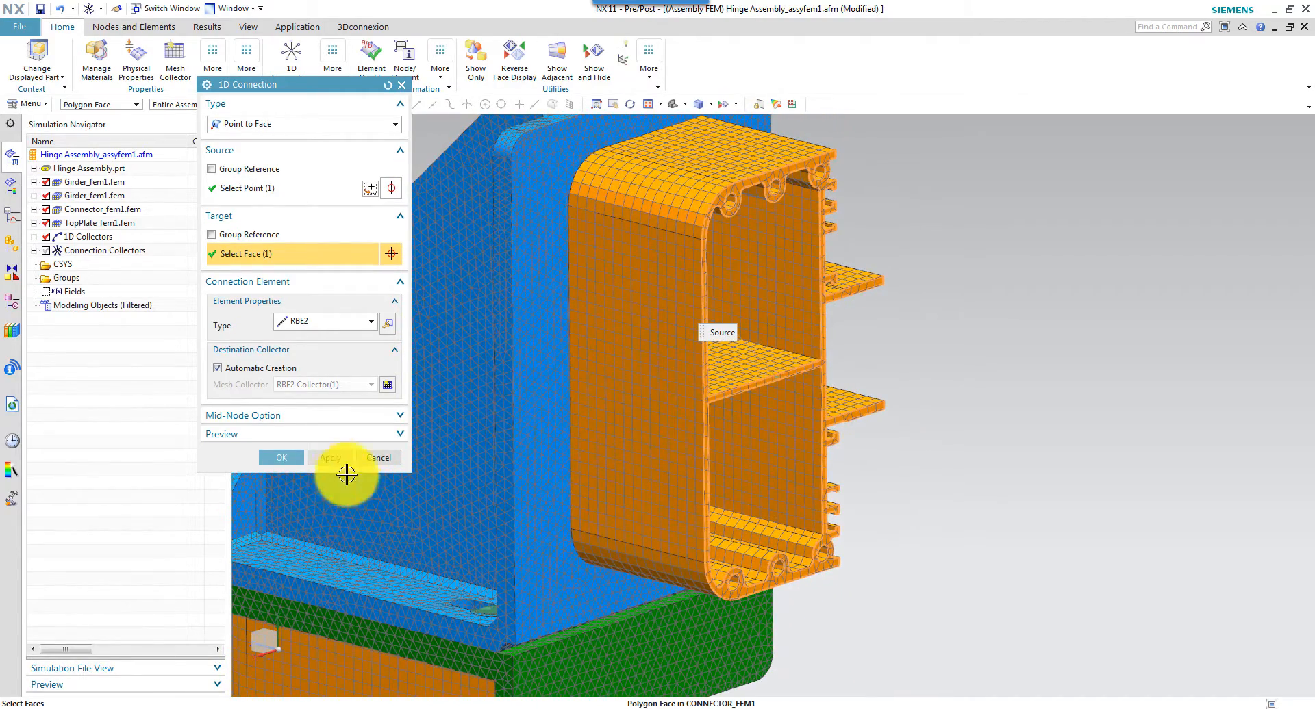
pyautogui.click(282, 457)
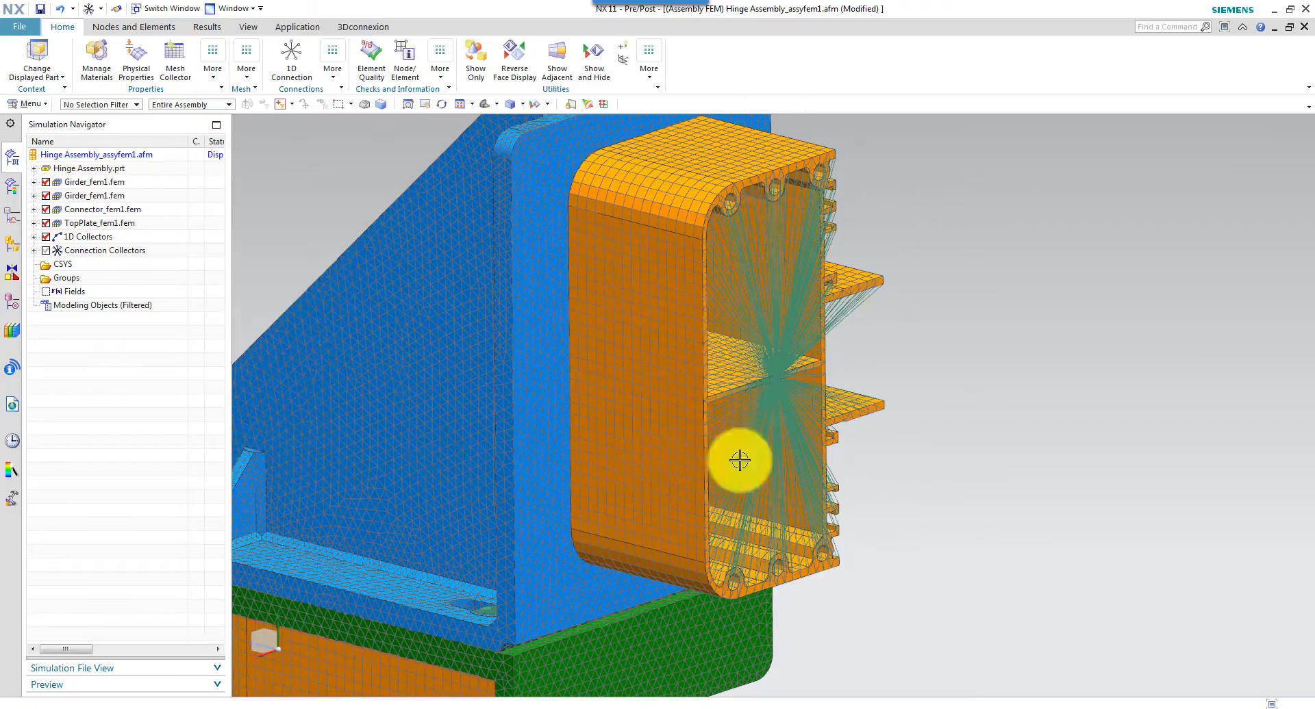